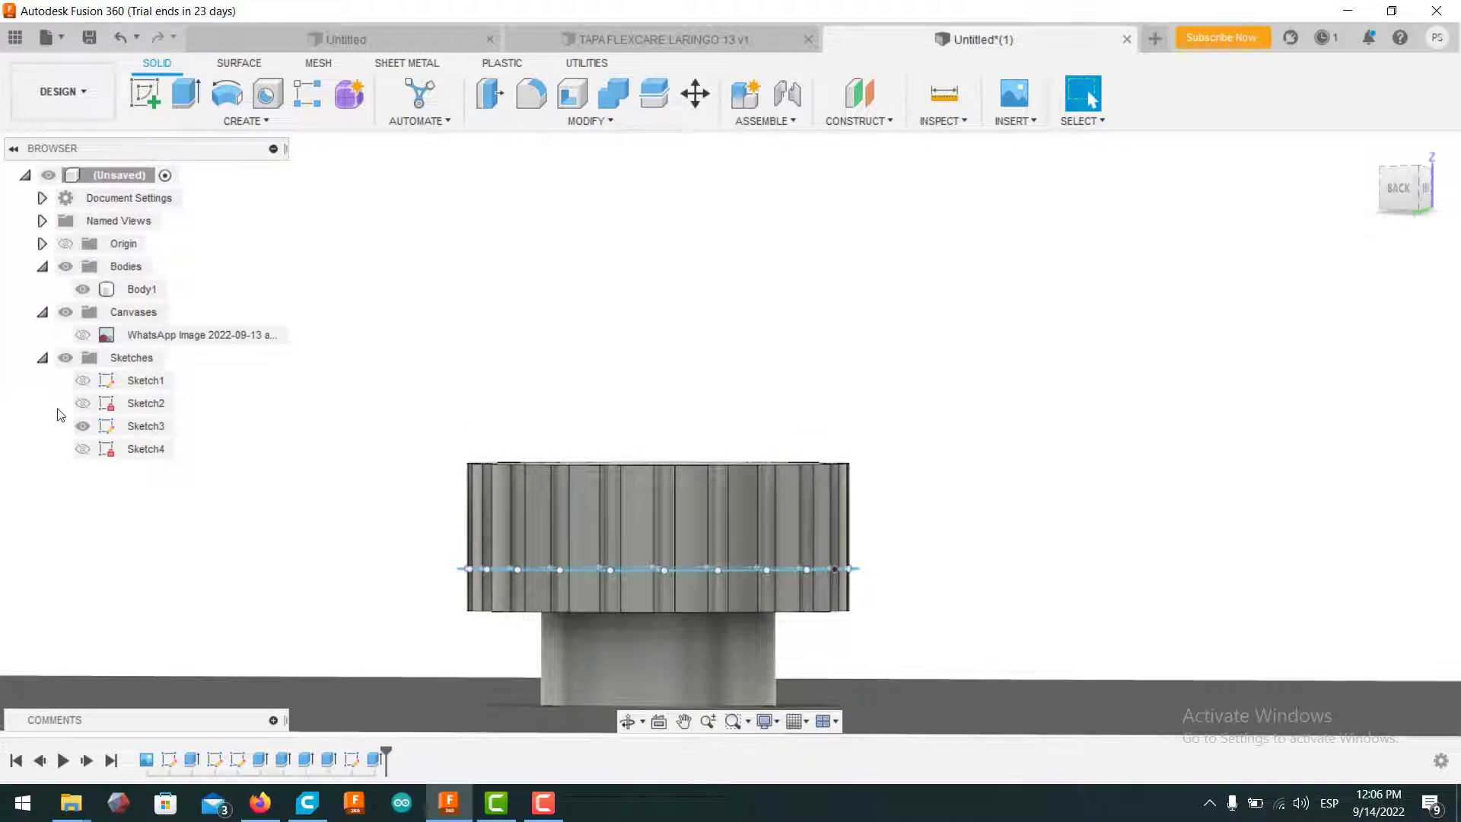
# Step: Hide the third sketch and examine the finished cap's ribbed rim, flat top and hexagonal socket from several angles
pyautogui.click(85, 427)
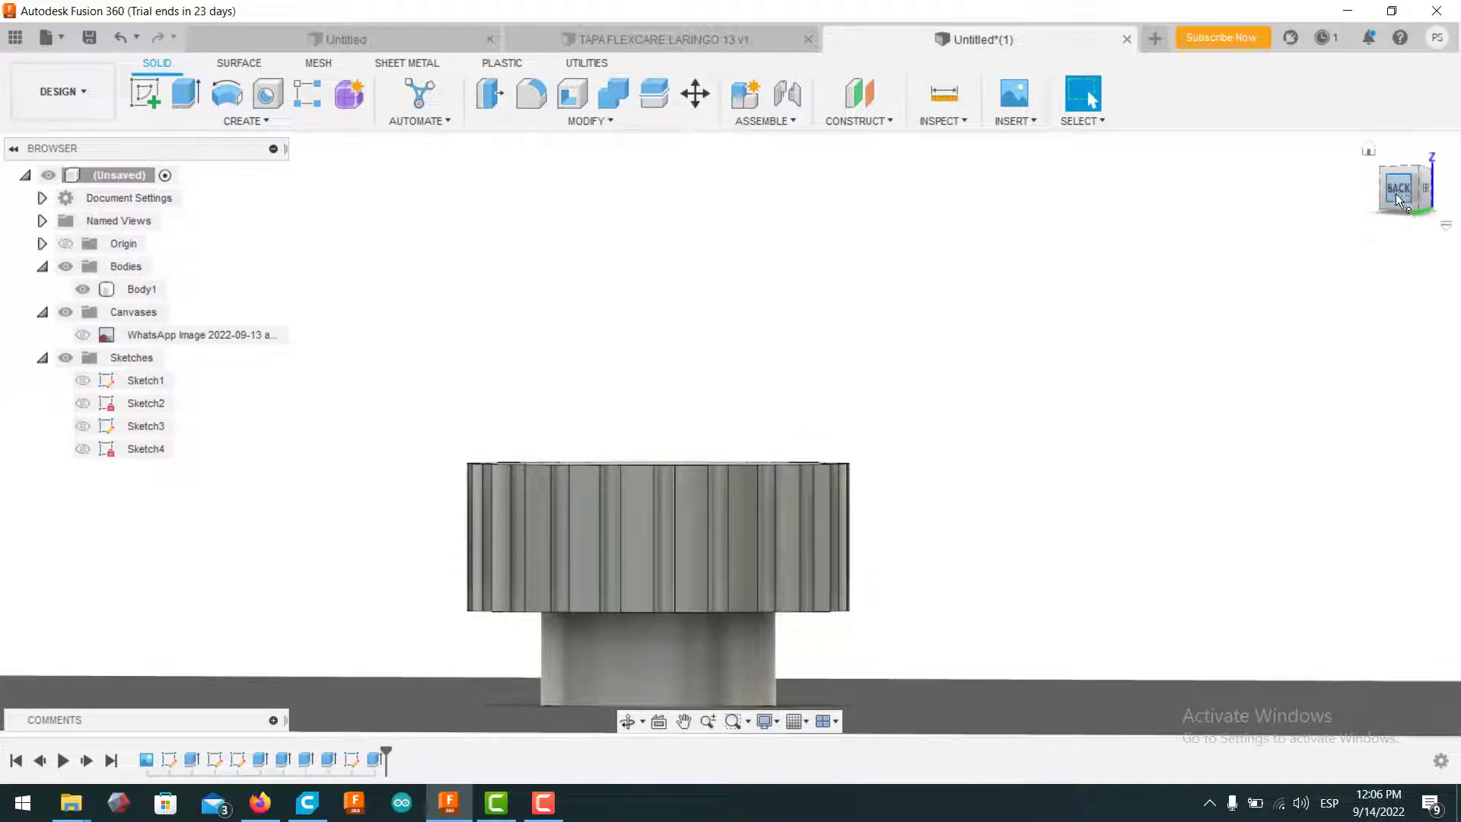
pyautogui.moveTo(1402, 189)
pyautogui.mouseDown()
pyautogui.moveTo(1406, 227)
pyautogui.moveTo(1405, 156)
pyautogui.mouseUp()
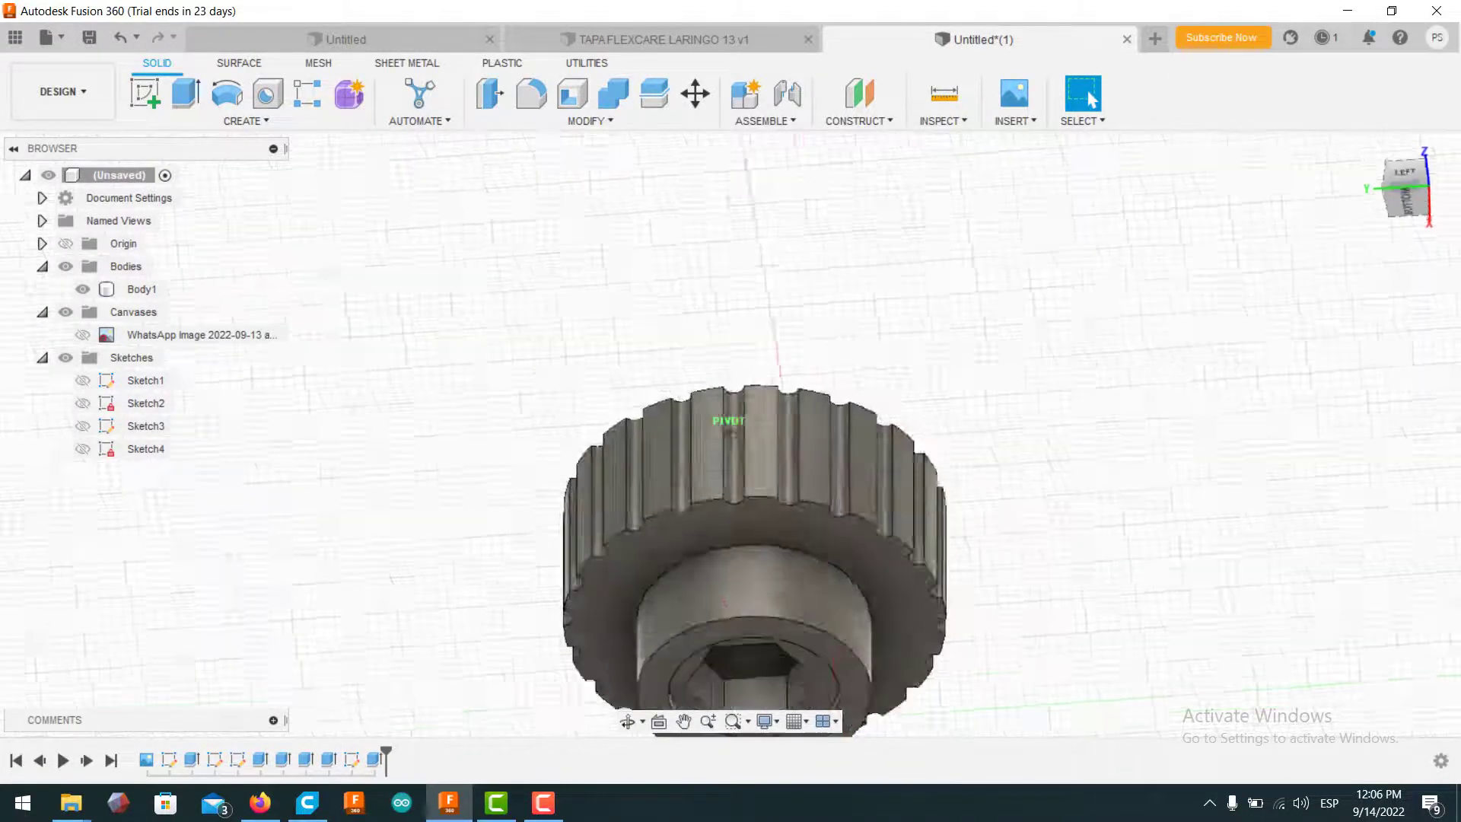
pyautogui.keyDown('shift'); pyautogui.moveTo(731, 335); pyautogui.dragTo(730, 456, button='middle'); pyautogui.keyUp('shift')
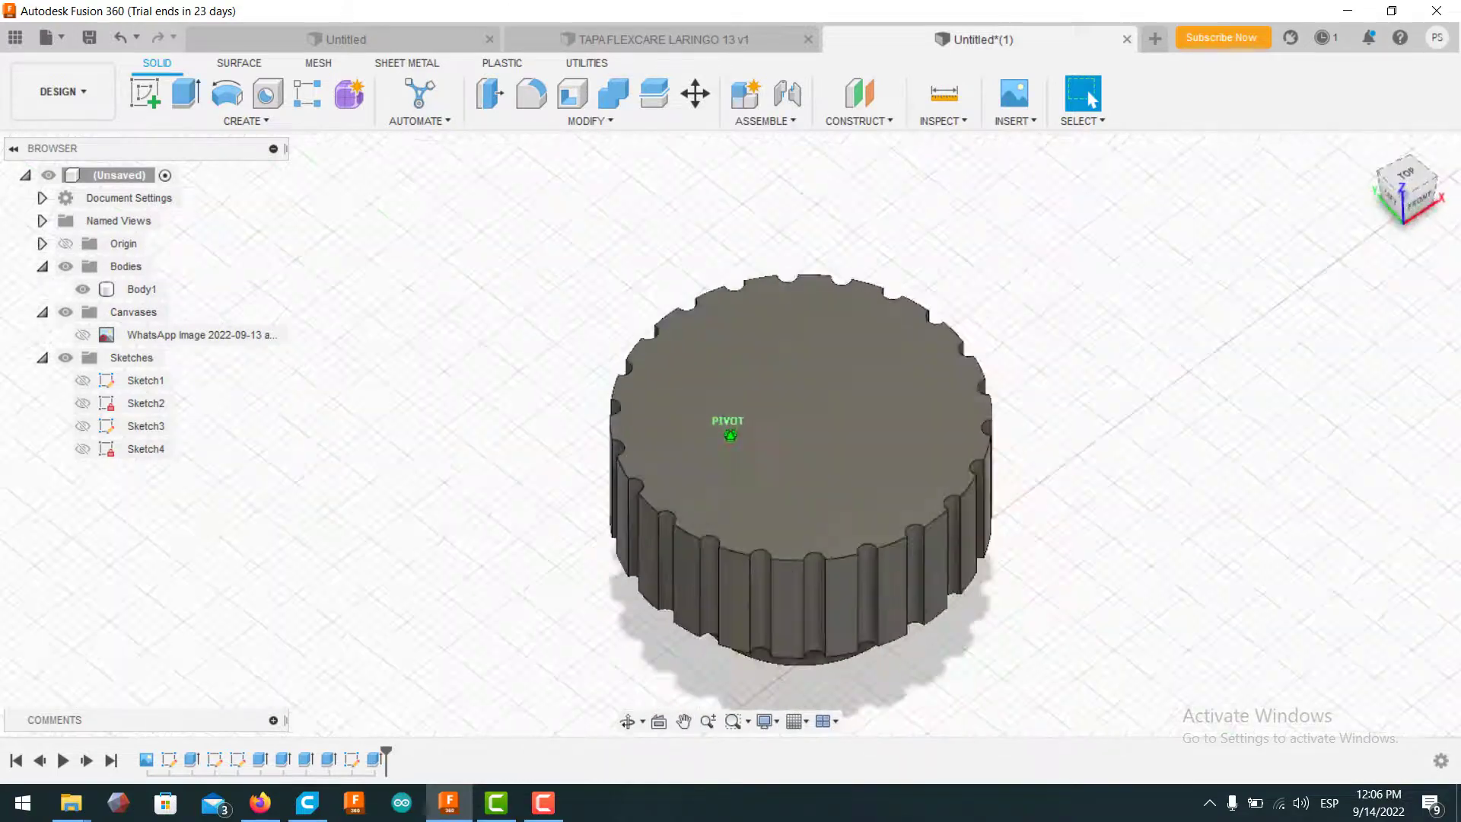
pyautogui.click(925, 514)
pyautogui.scroll(-4, 951, 514)
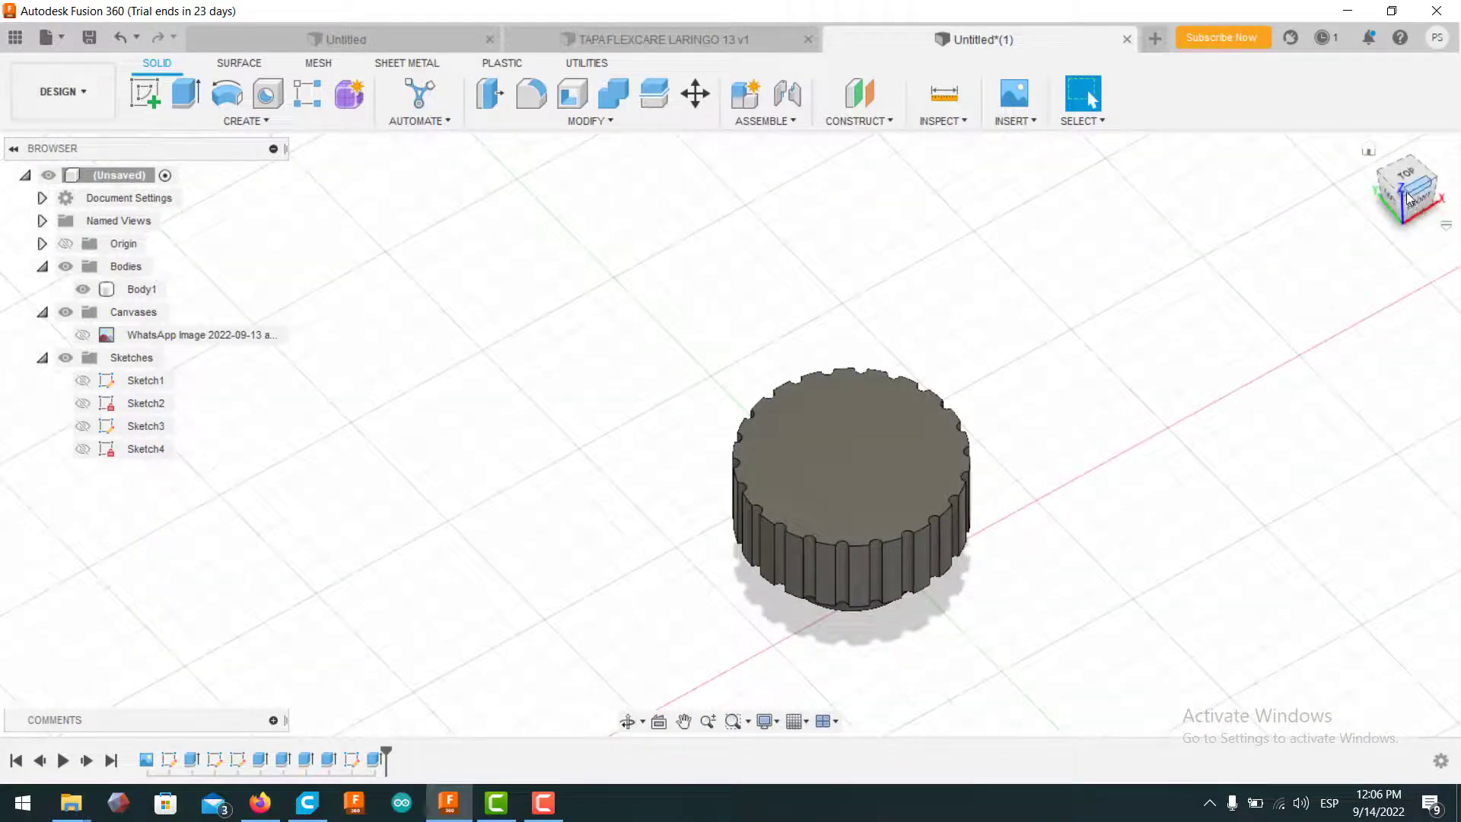
pyautogui.moveTo(1407, 197); pyautogui.dragTo(1369, 124)
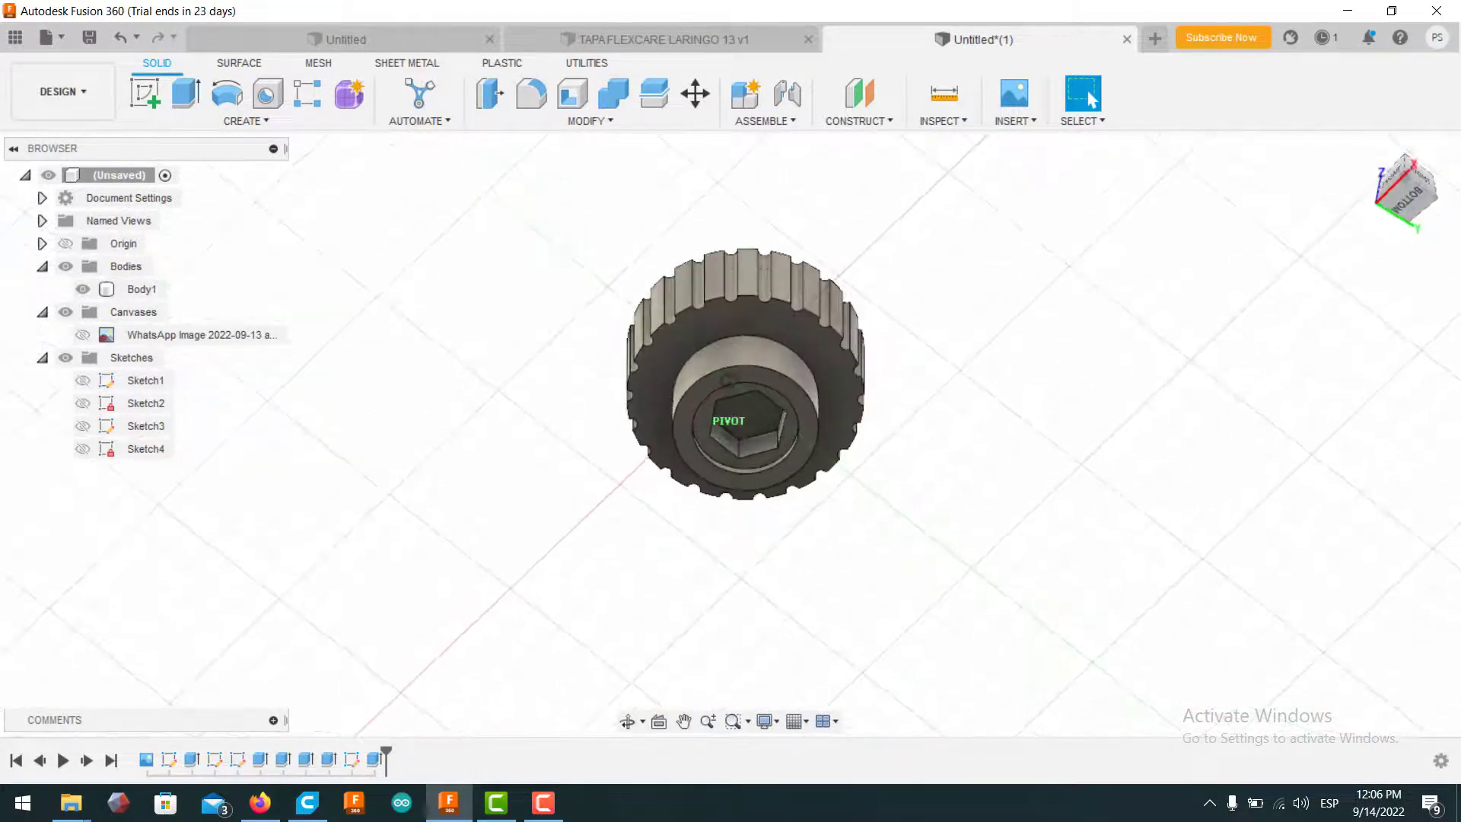
pyautogui.keyDown('shift'); pyautogui.moveTo(728, 380); pyautogui.dragTo(654, 441, button='middle'); pyautogui.keyUp('shift')
pyautogui.keyDown('shift'); pyautogui.moveTo(728, 411); pyautogui.dragTo(727, 449, button='middle'); pyautogui.keyUp('shift')
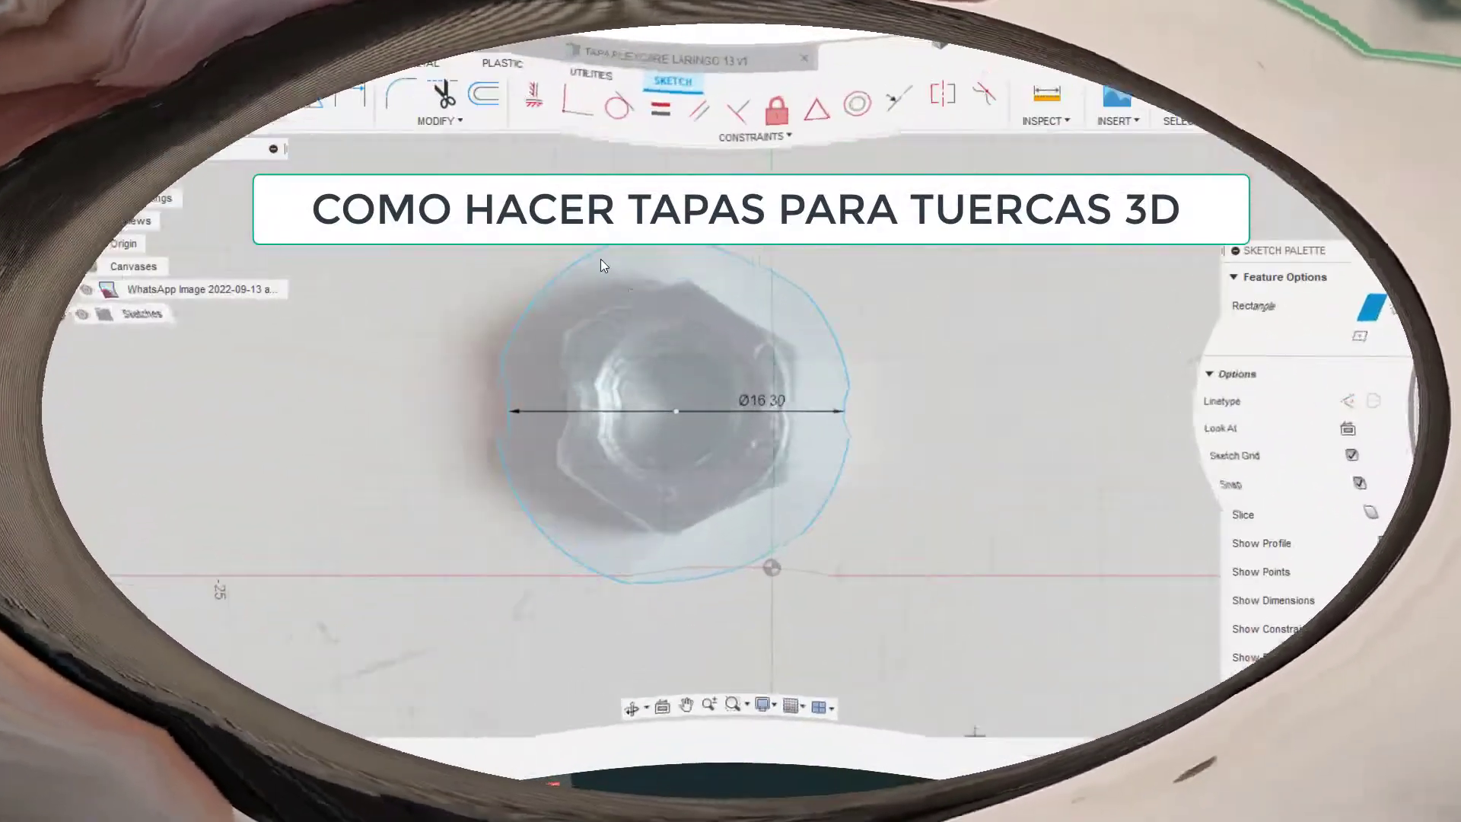
# Step: Draw a 22.30 mm diameter circle concentric with the existing 16.30 mm circle around the nut image
pyautogui.press('c')
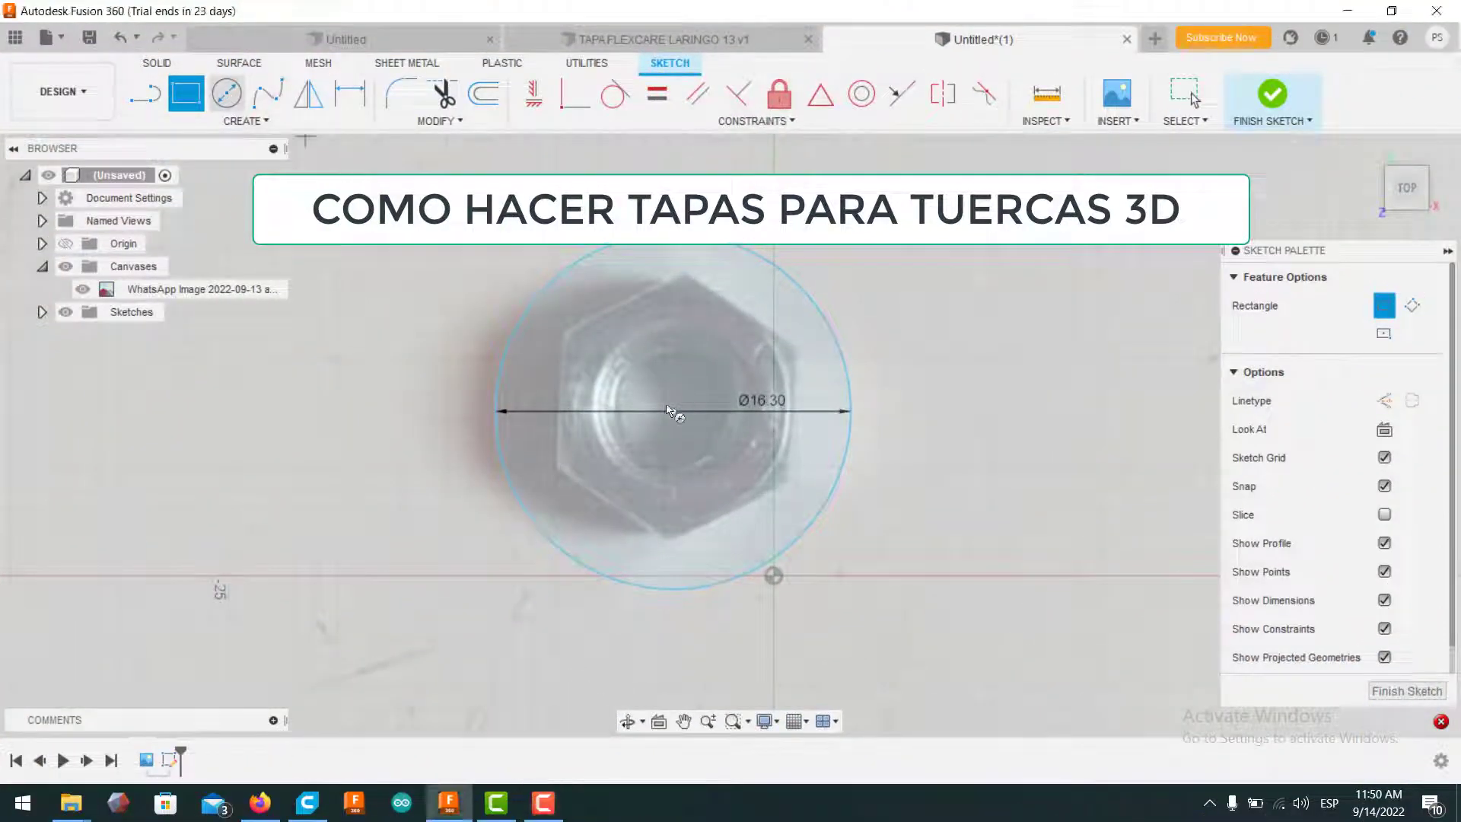
pyautogui.click(674, 411)
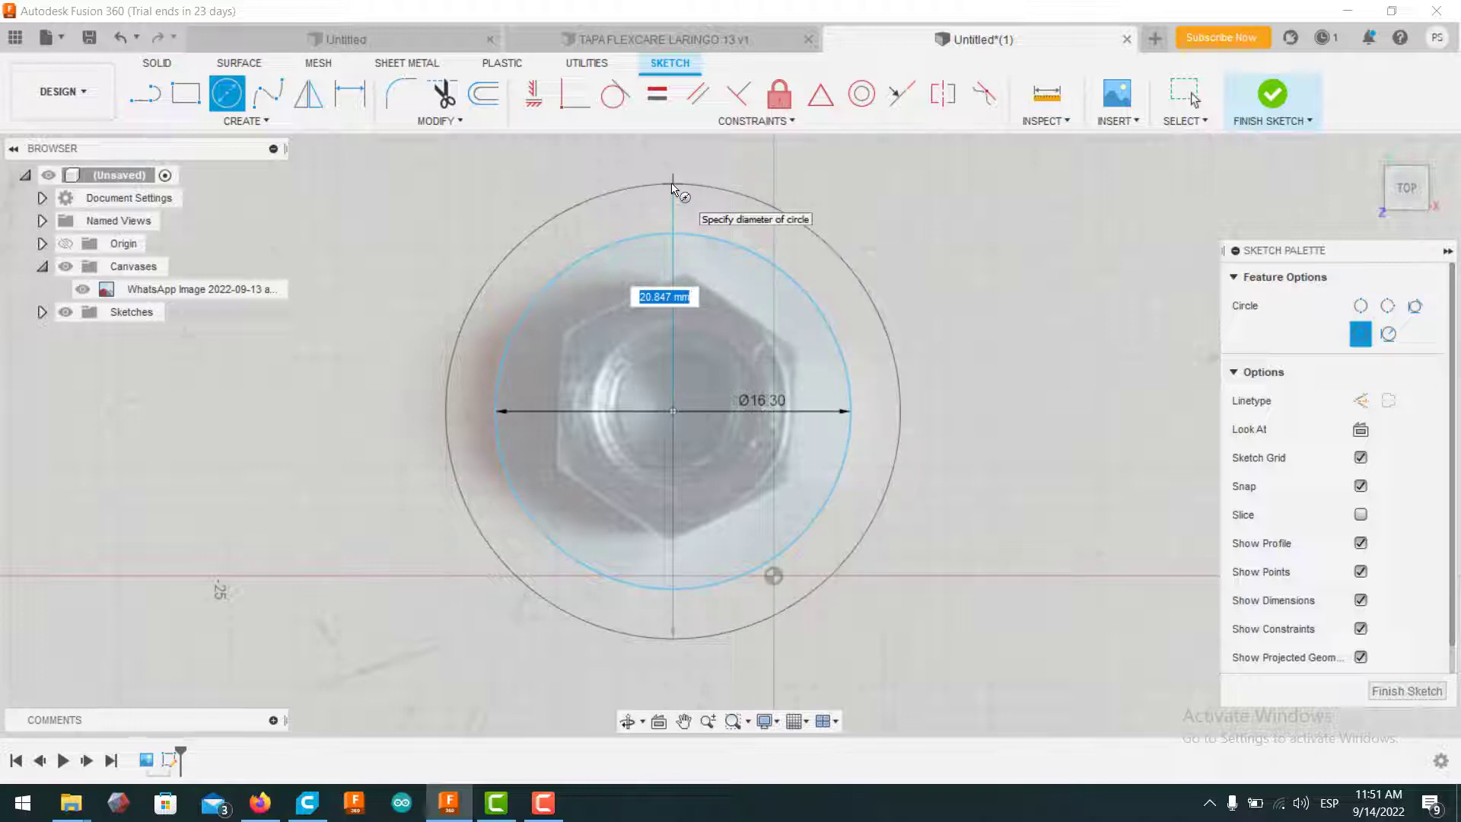
pyautogui.press('Tab')
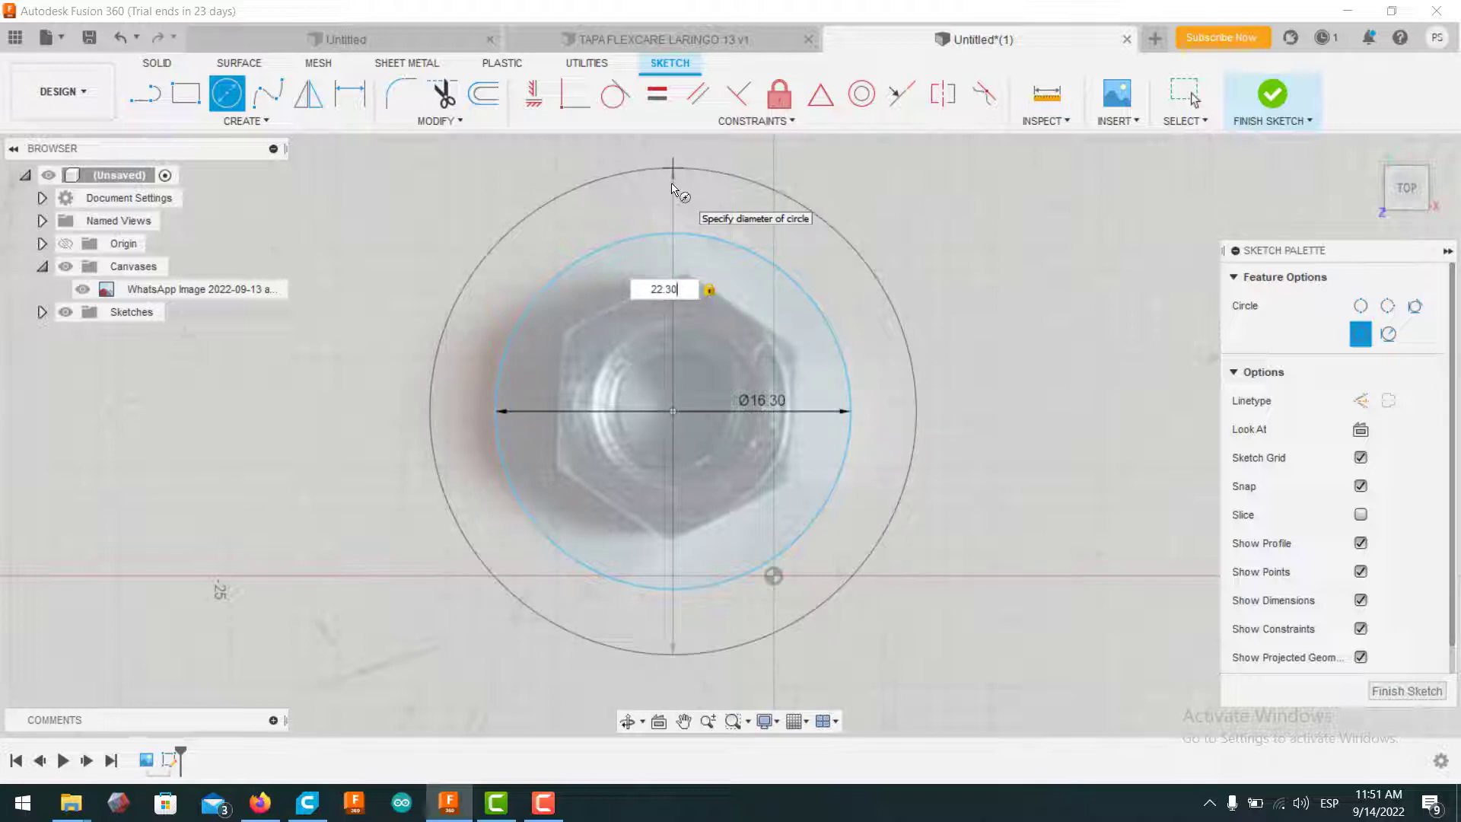
pyautogui.press('Return')
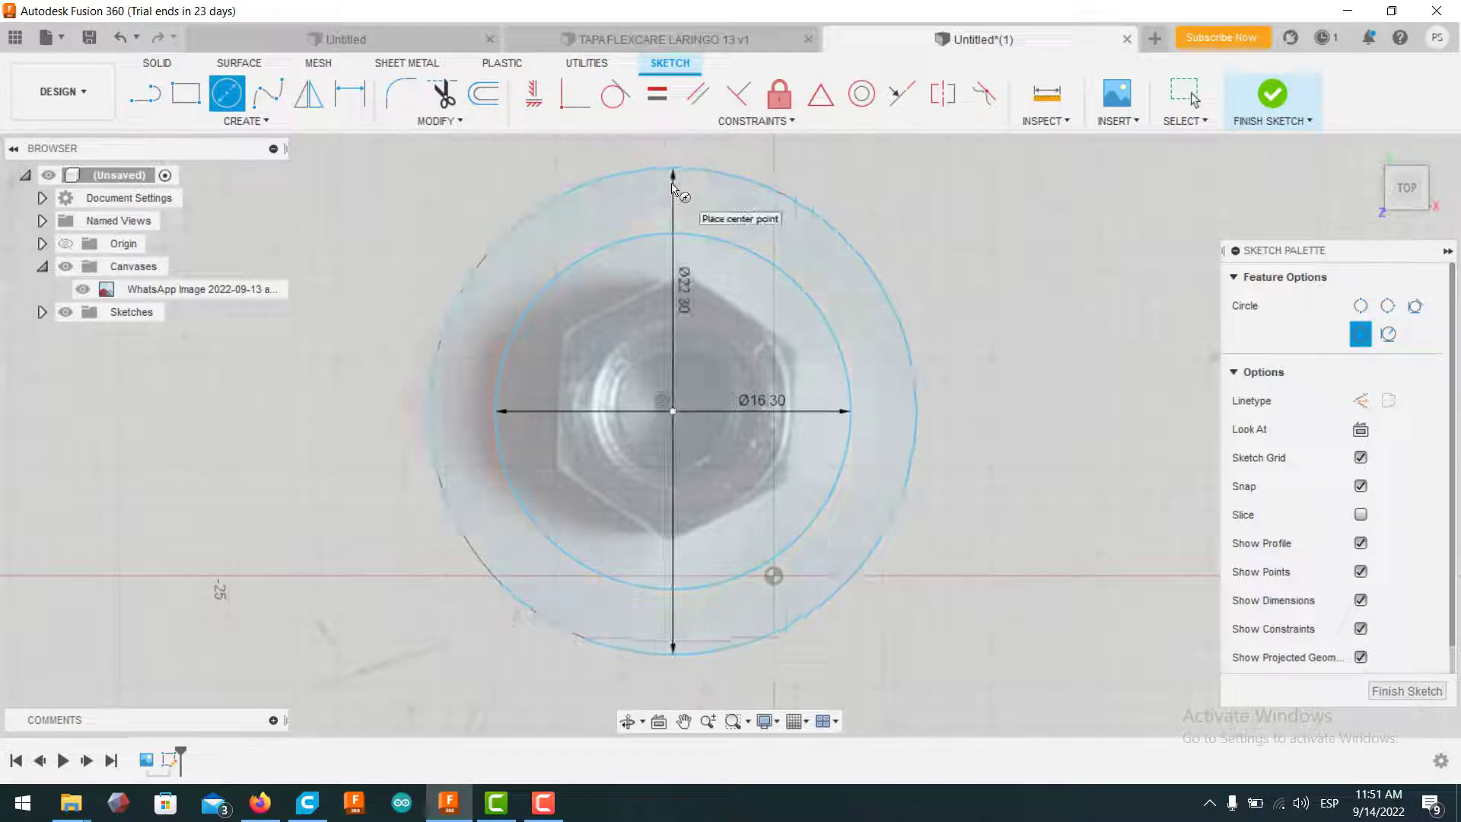
# Step: Trace the nut's hexagonal outline on the canvas image with six connected lines, each about 6 to 6.7 mm long, closing the shape
pyautogui.click(146, 95)
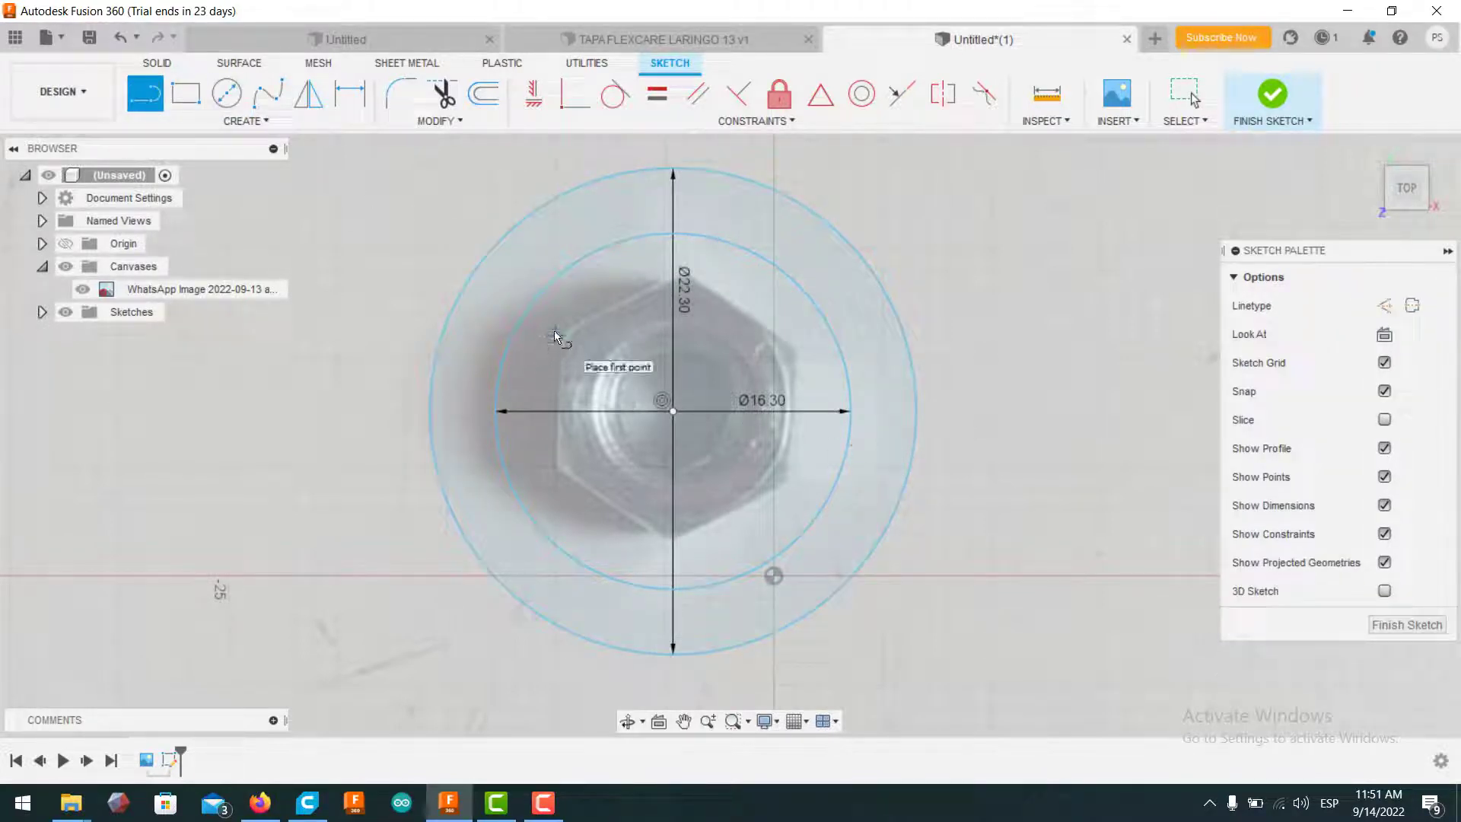
pyautogui.click(555, 333)
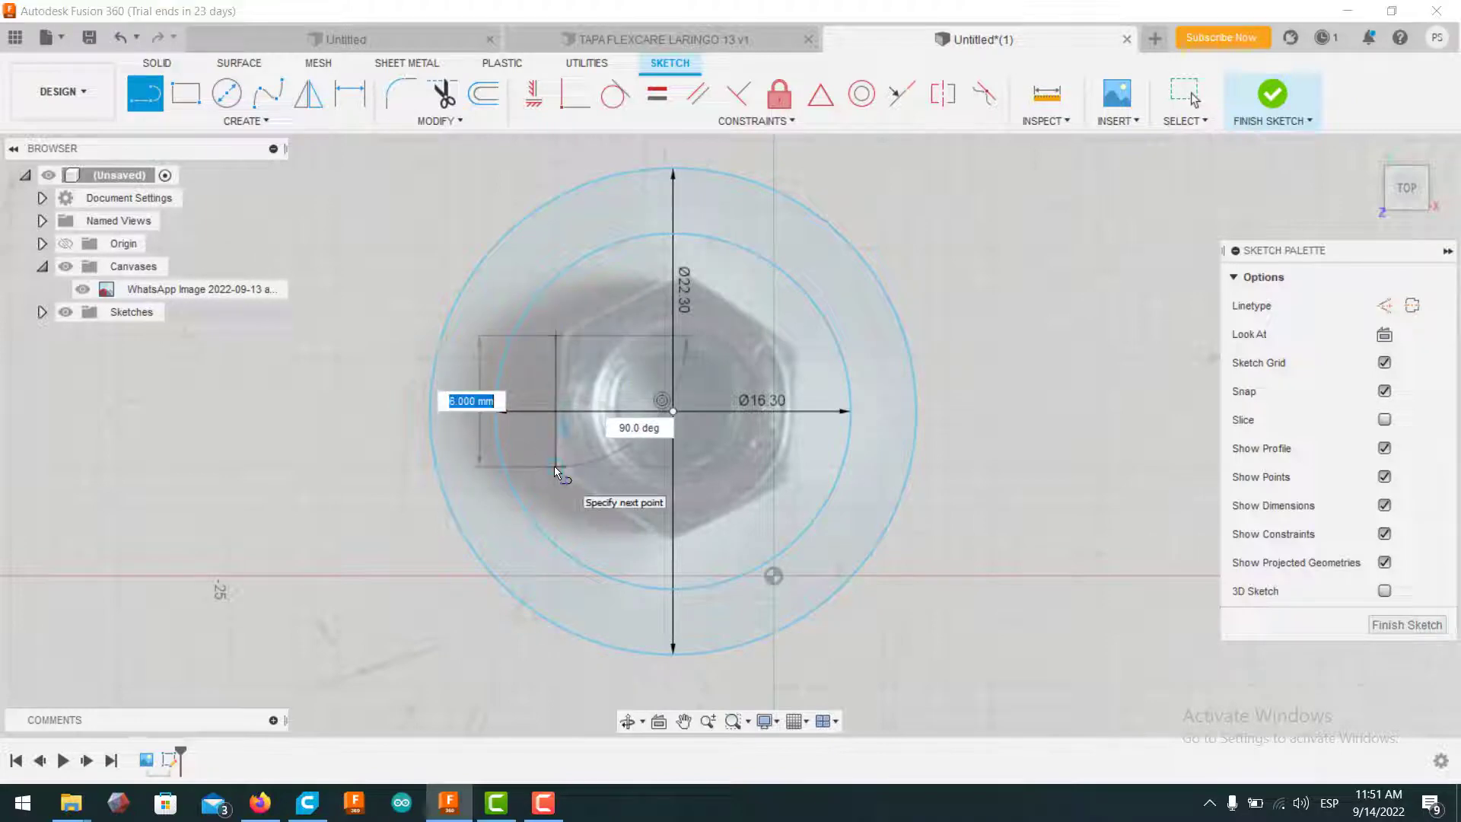
pyautogui.click(554, 466)
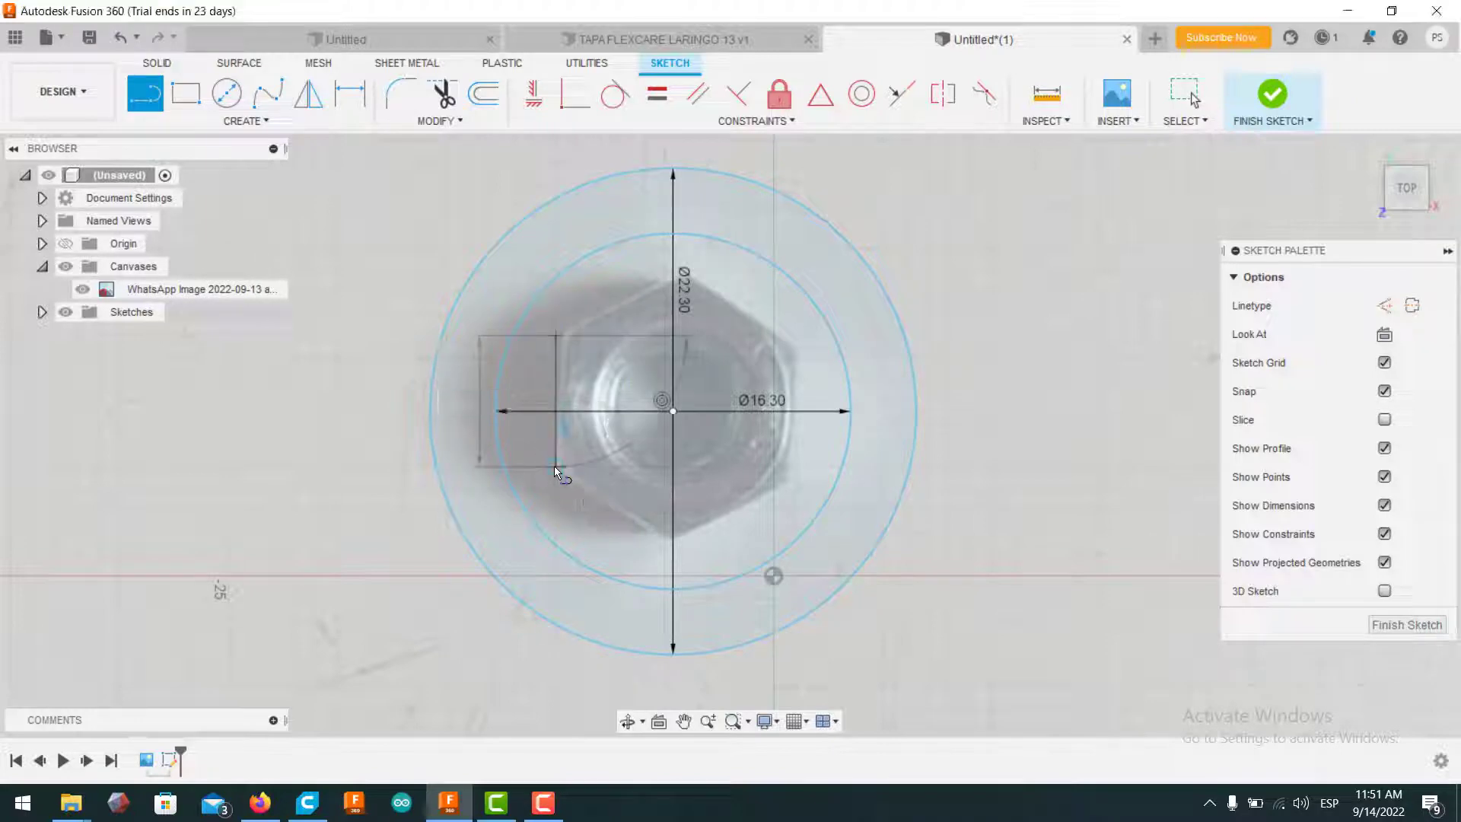
pyautogui.click(673, 544)
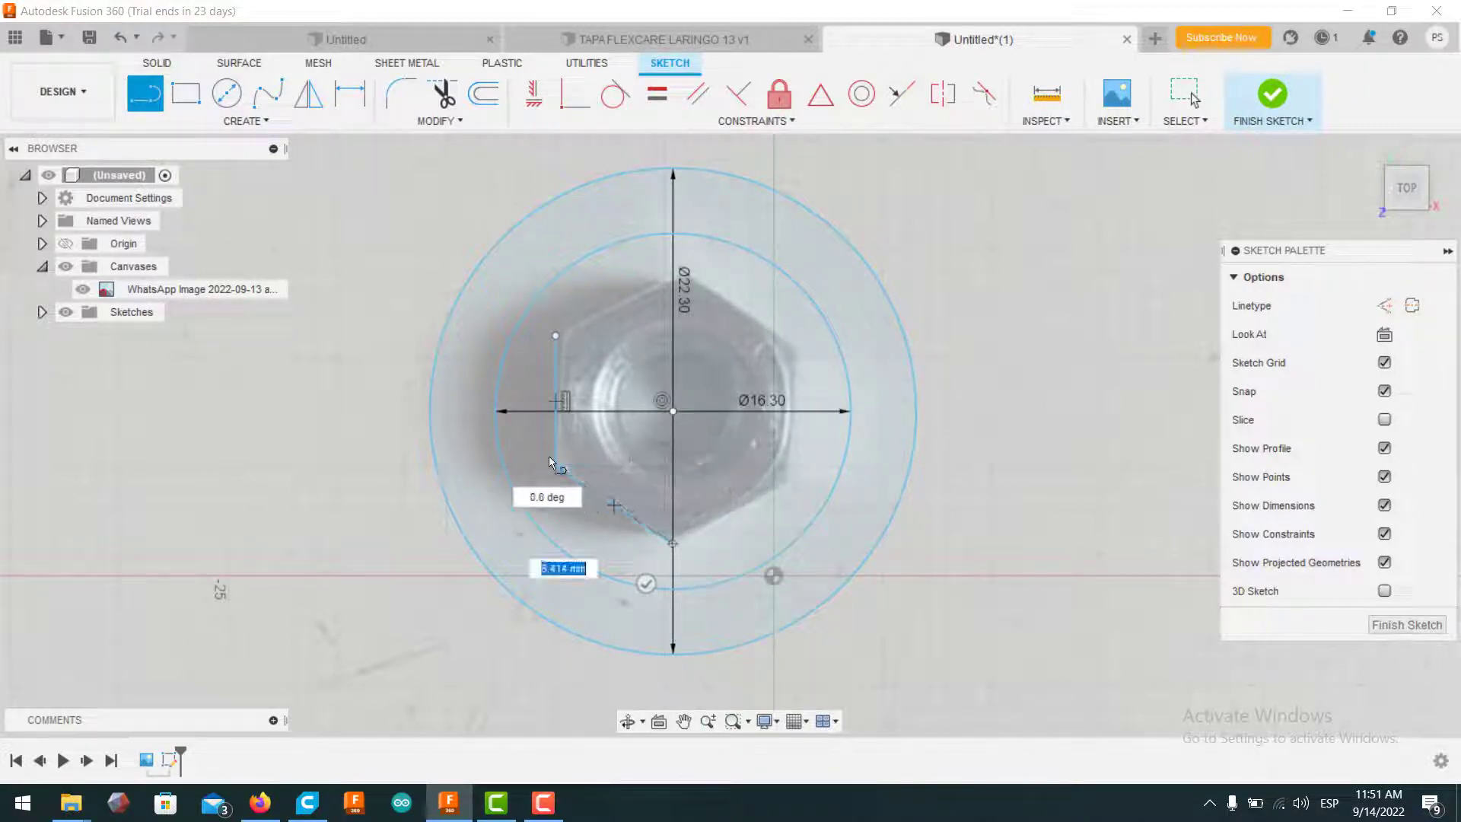
pyautogui.click(794, 467)
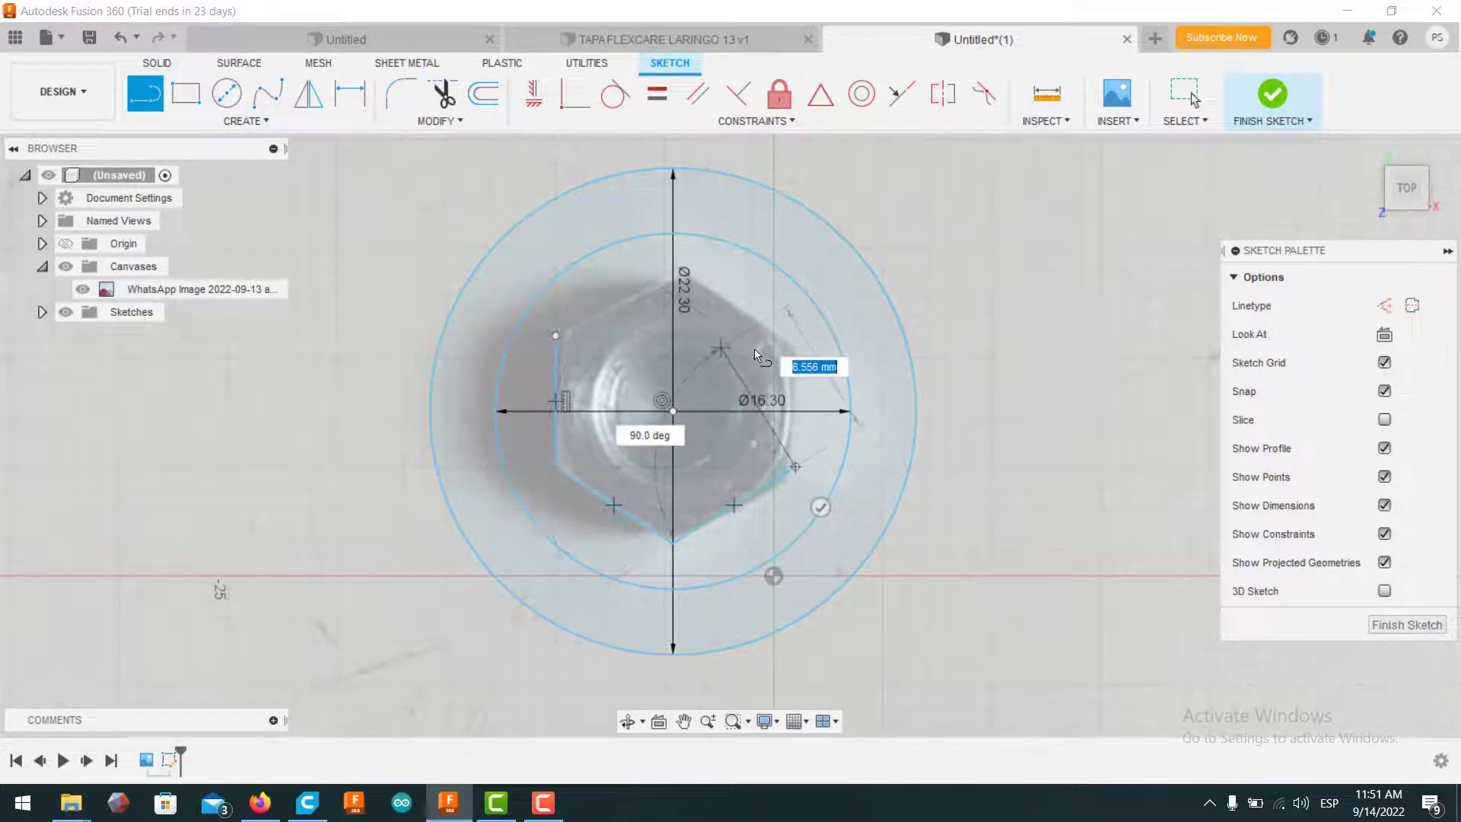
pyautogui.click(794, 336)
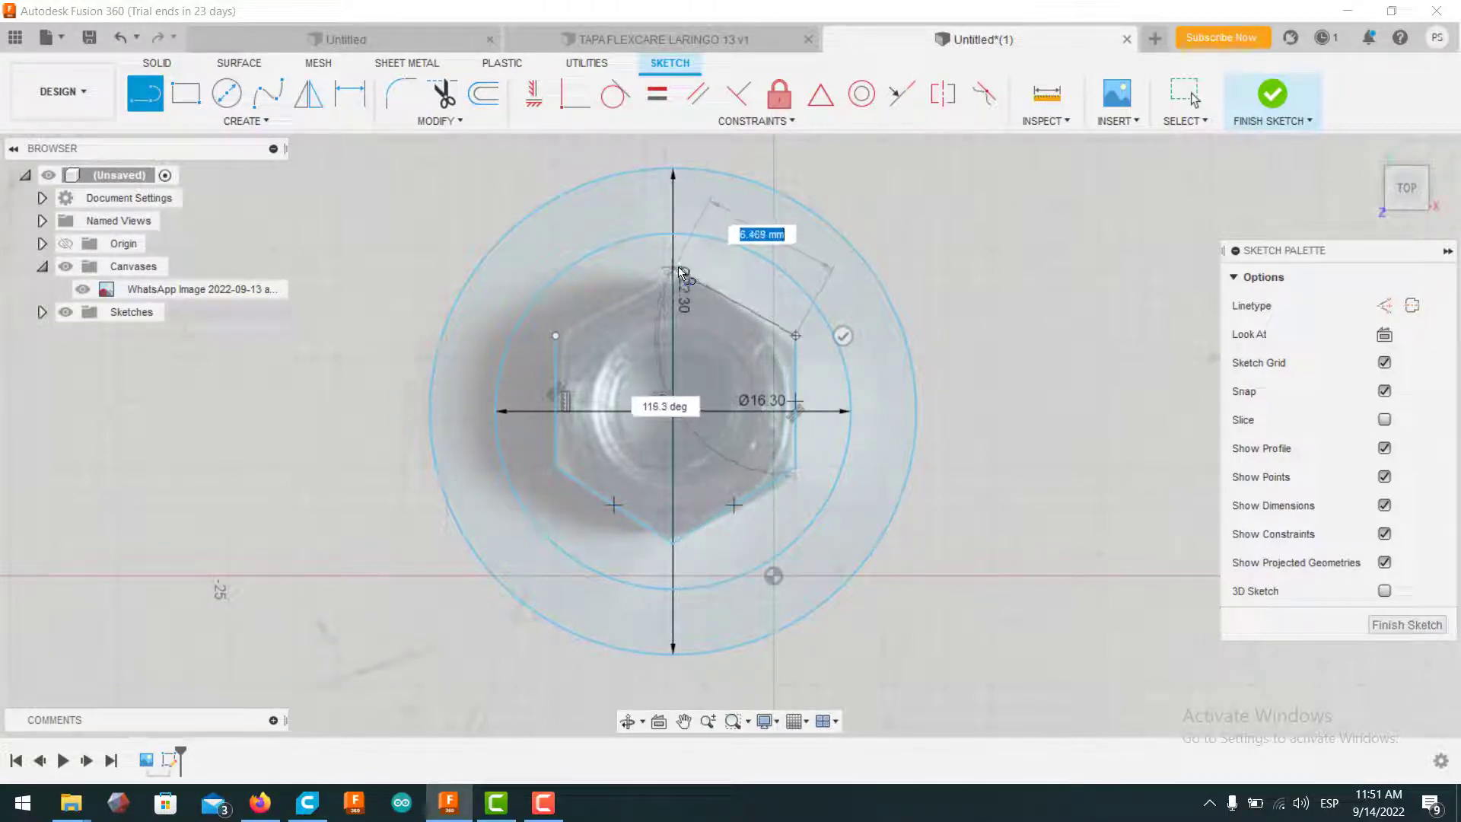
pyautogui.click(678, 268)
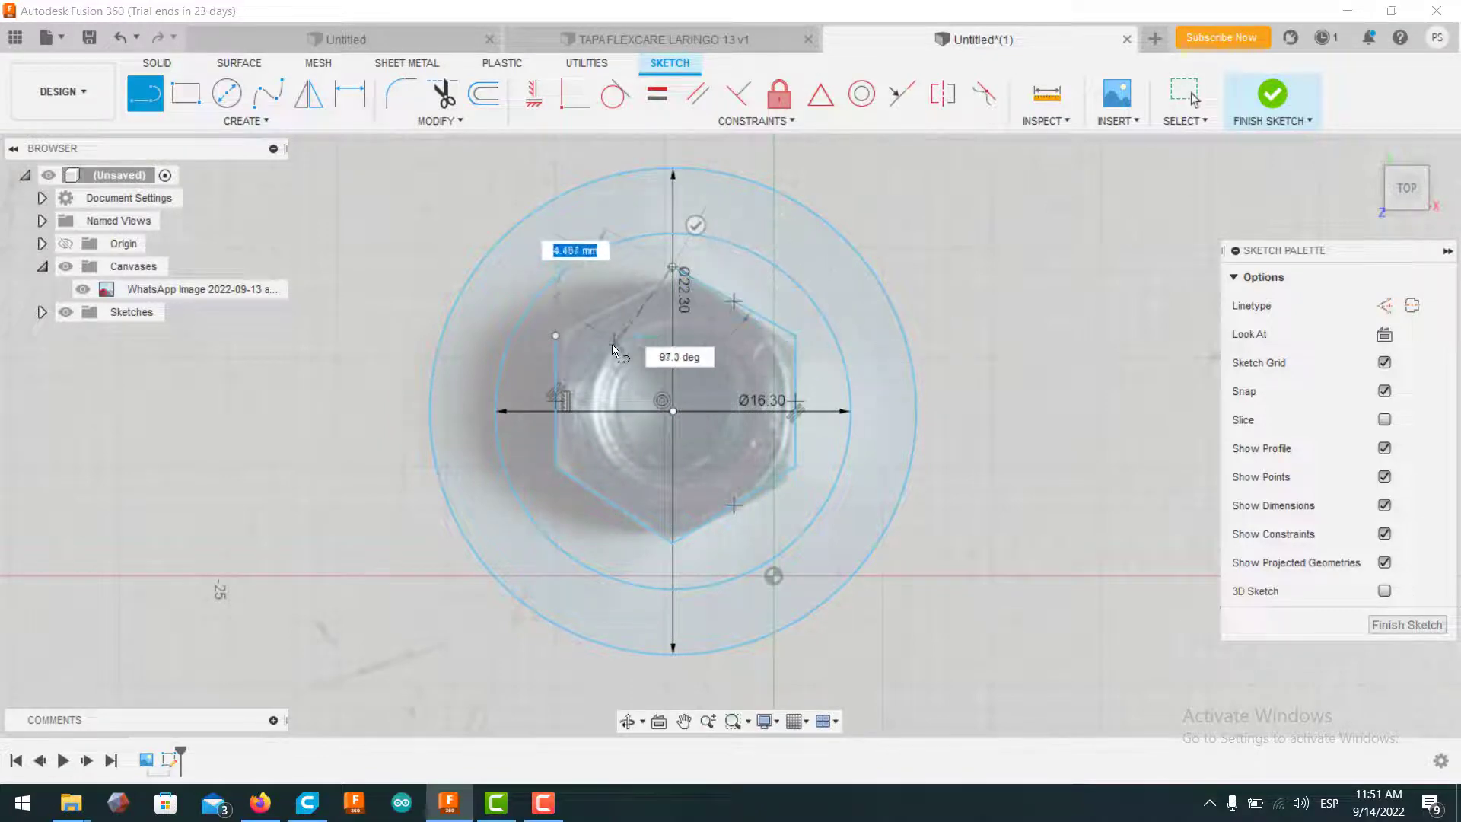
pyautogui.click(555, 337)
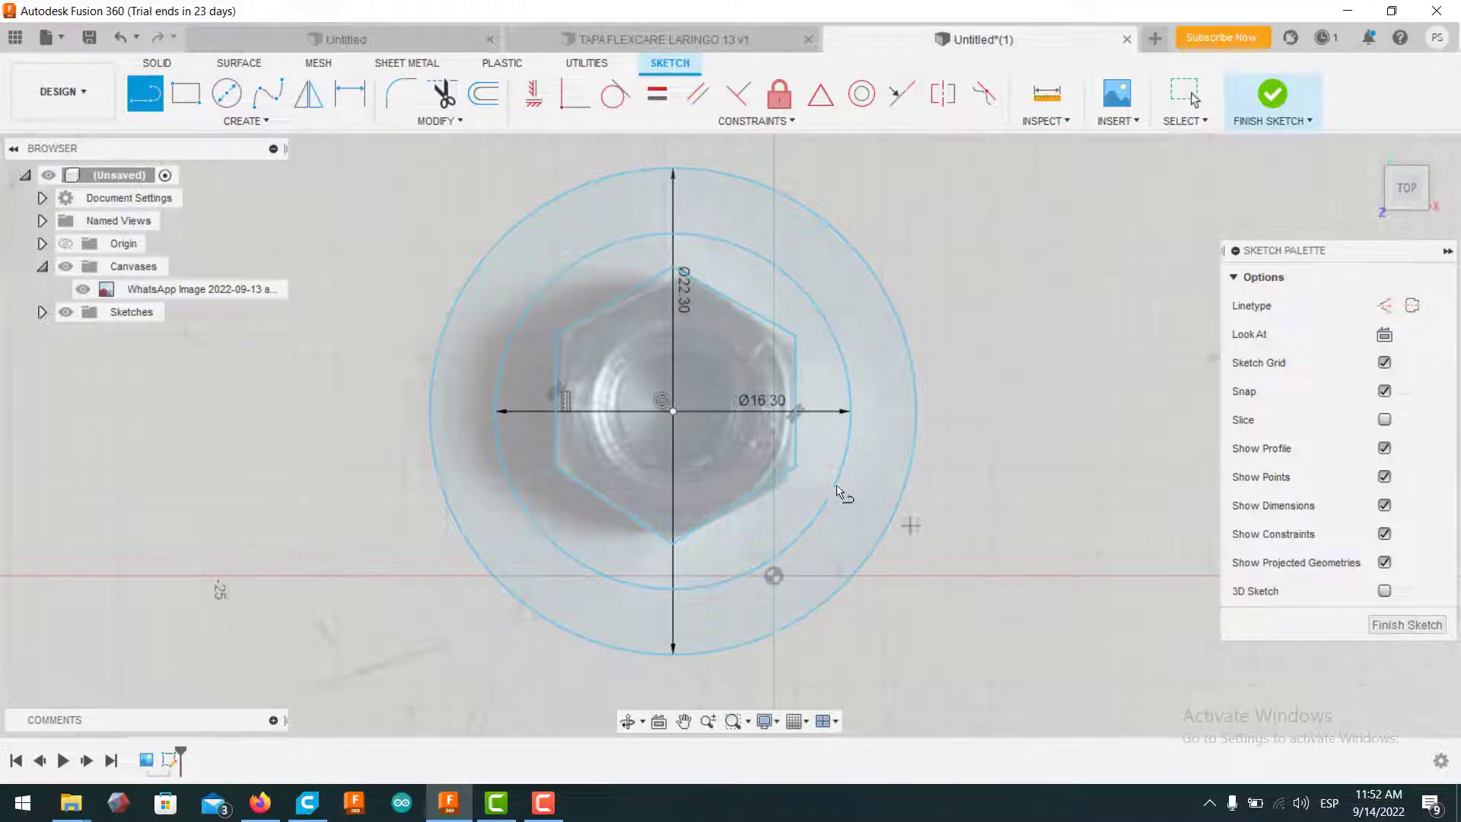
# Step: Extrude the outer ring, the inner ring and the hexagon profiles together by 13 mm upward as a new body
pyautogui.scroll(-2, 837, 491)
pyautogui.scroll(1, 834, 487)
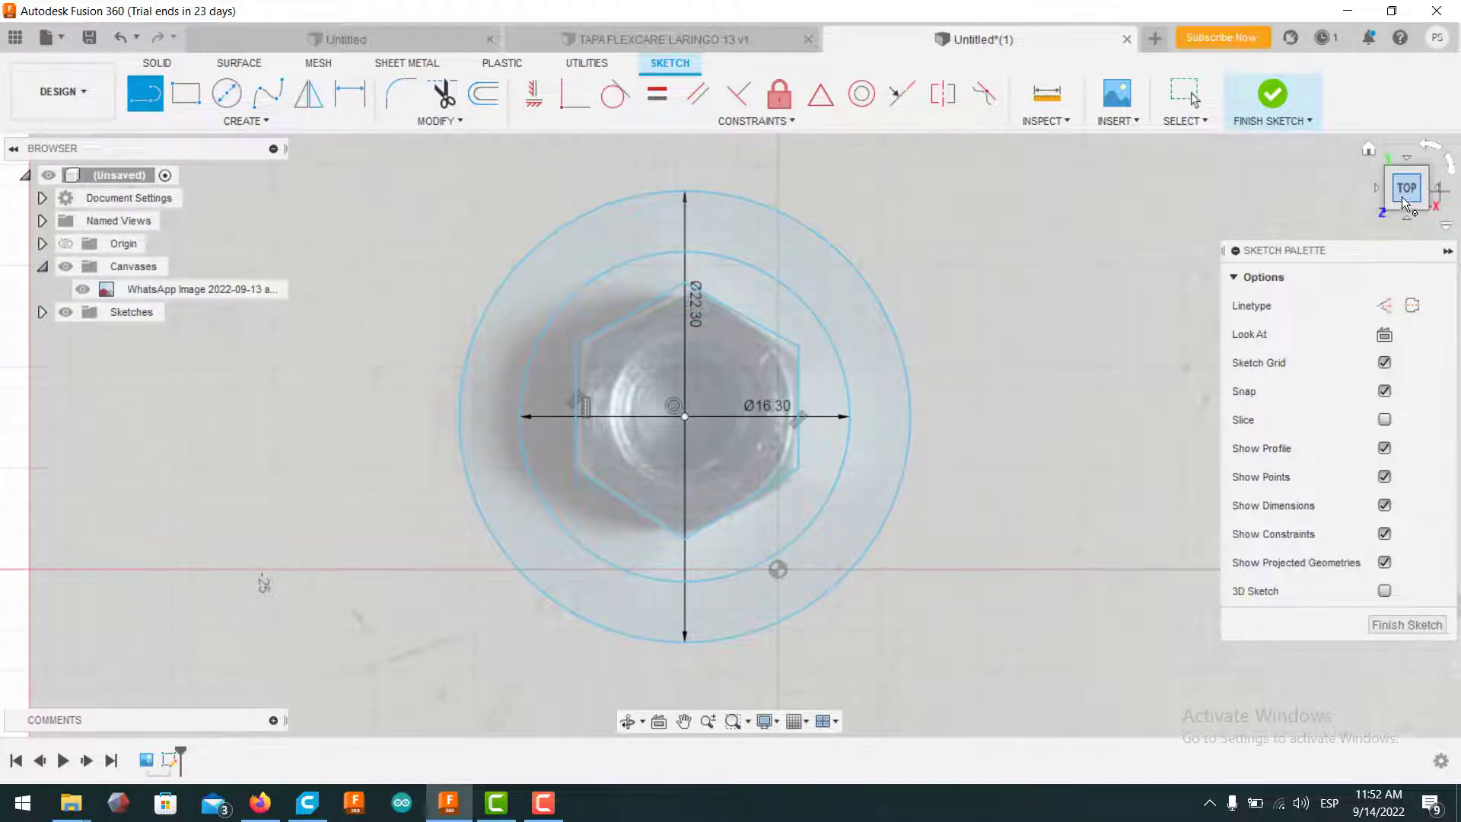
pyautogui.moveTo(1403, 199); pyautogui.dragTo(1374, 145)
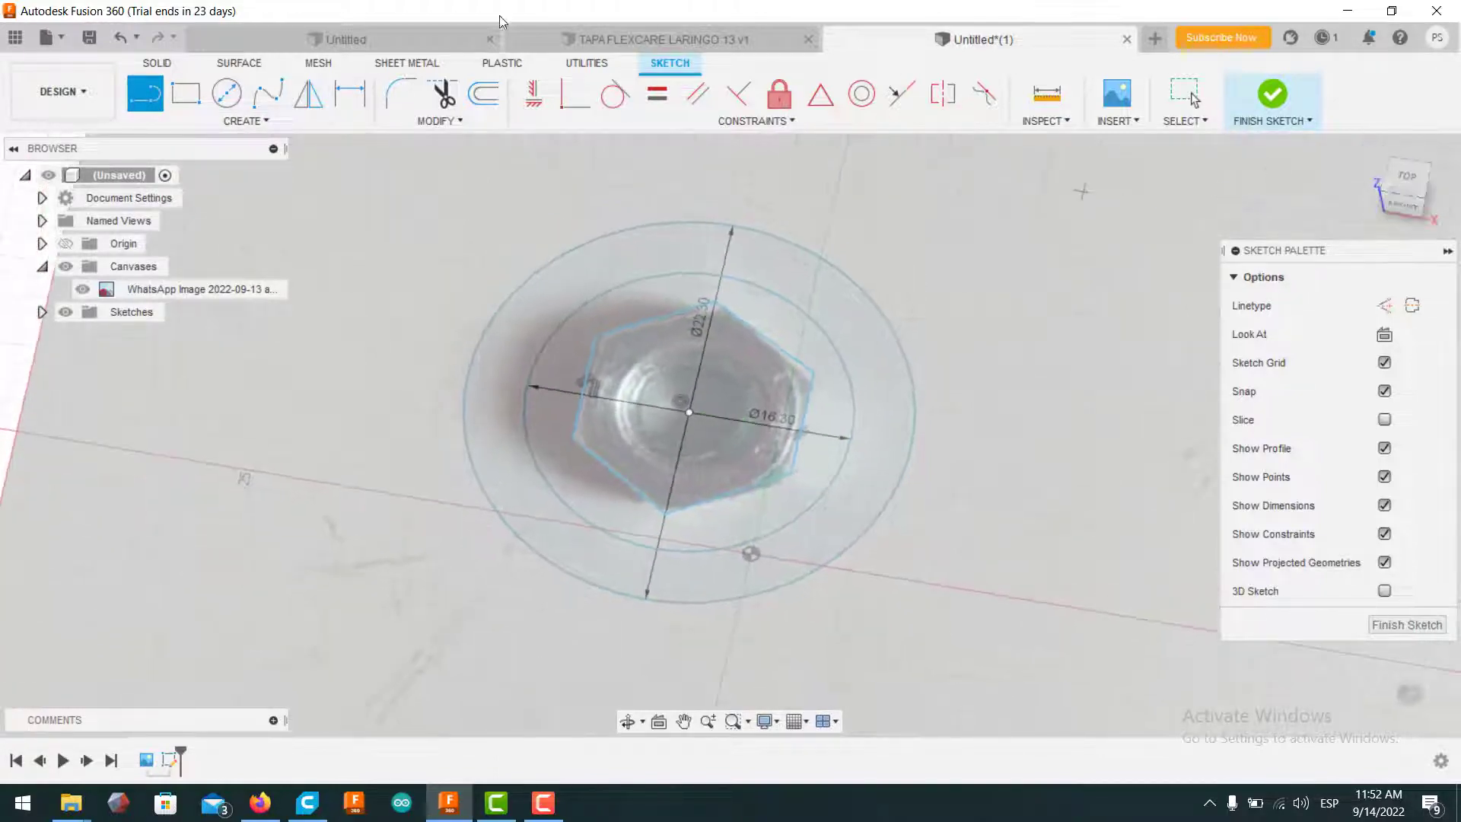
pyautogui.click(163, 64)
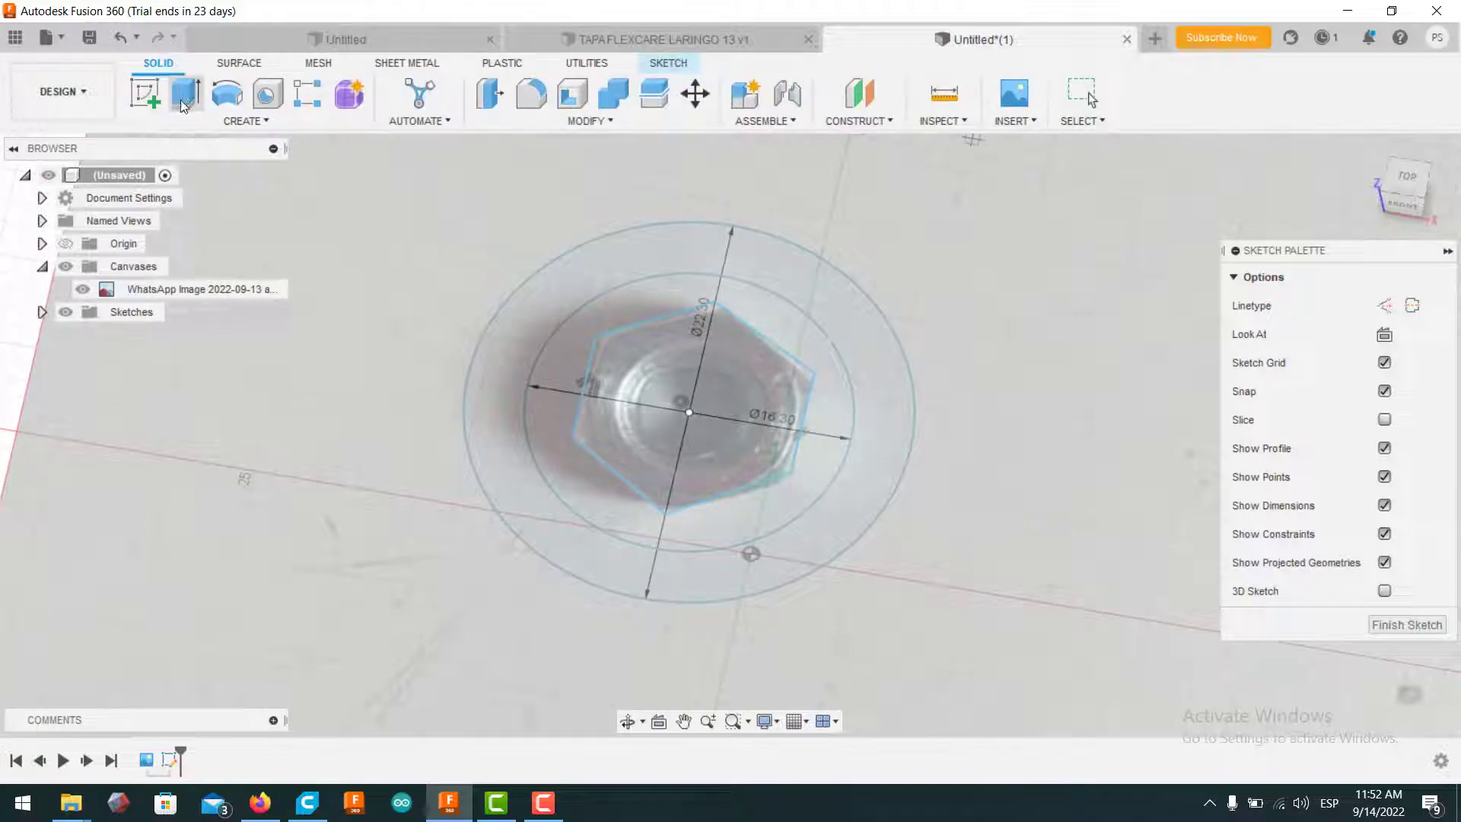
pyautogui.click(184, 101)
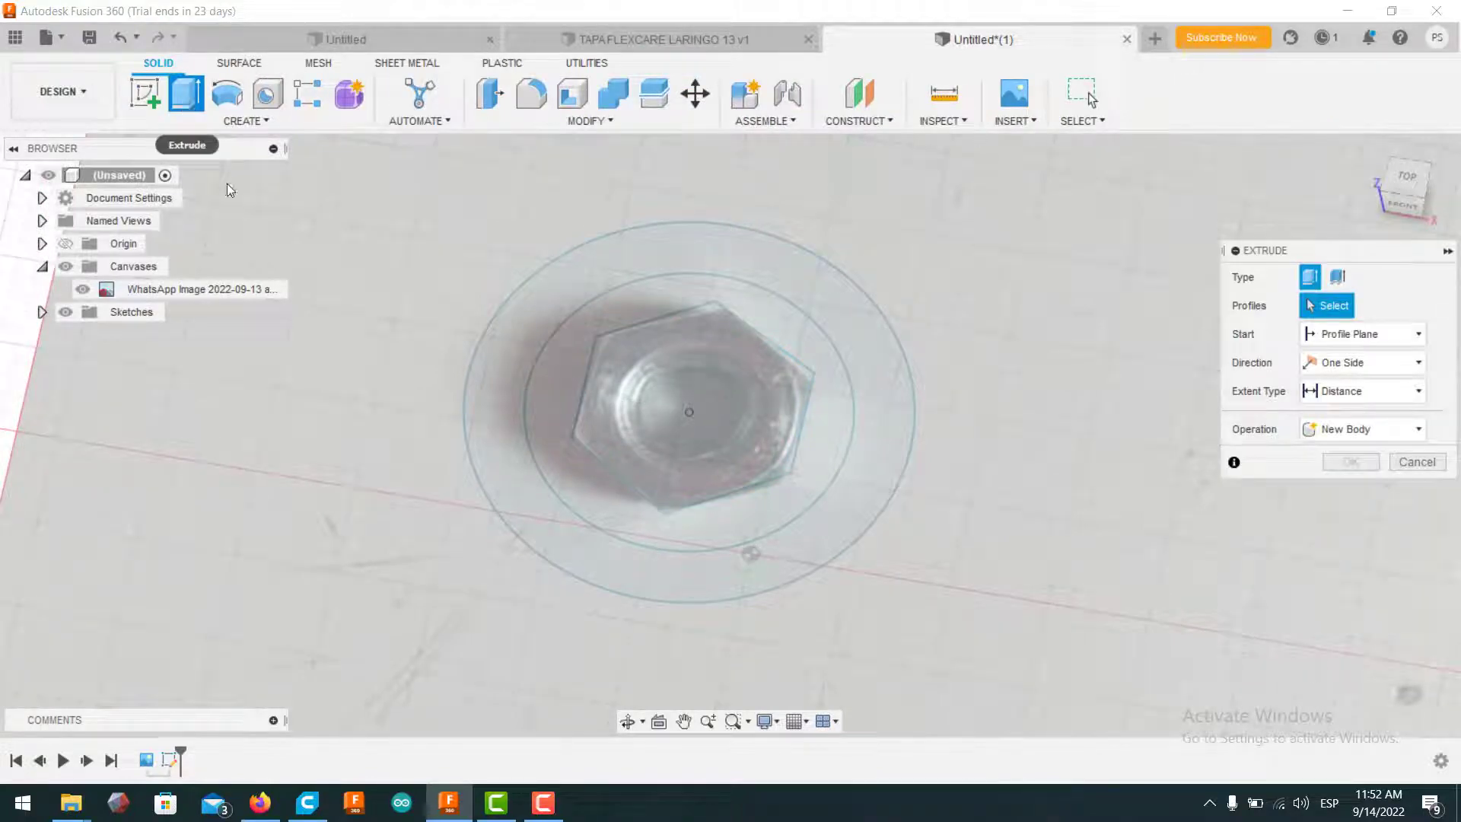
pyautogui.click(528, 517)
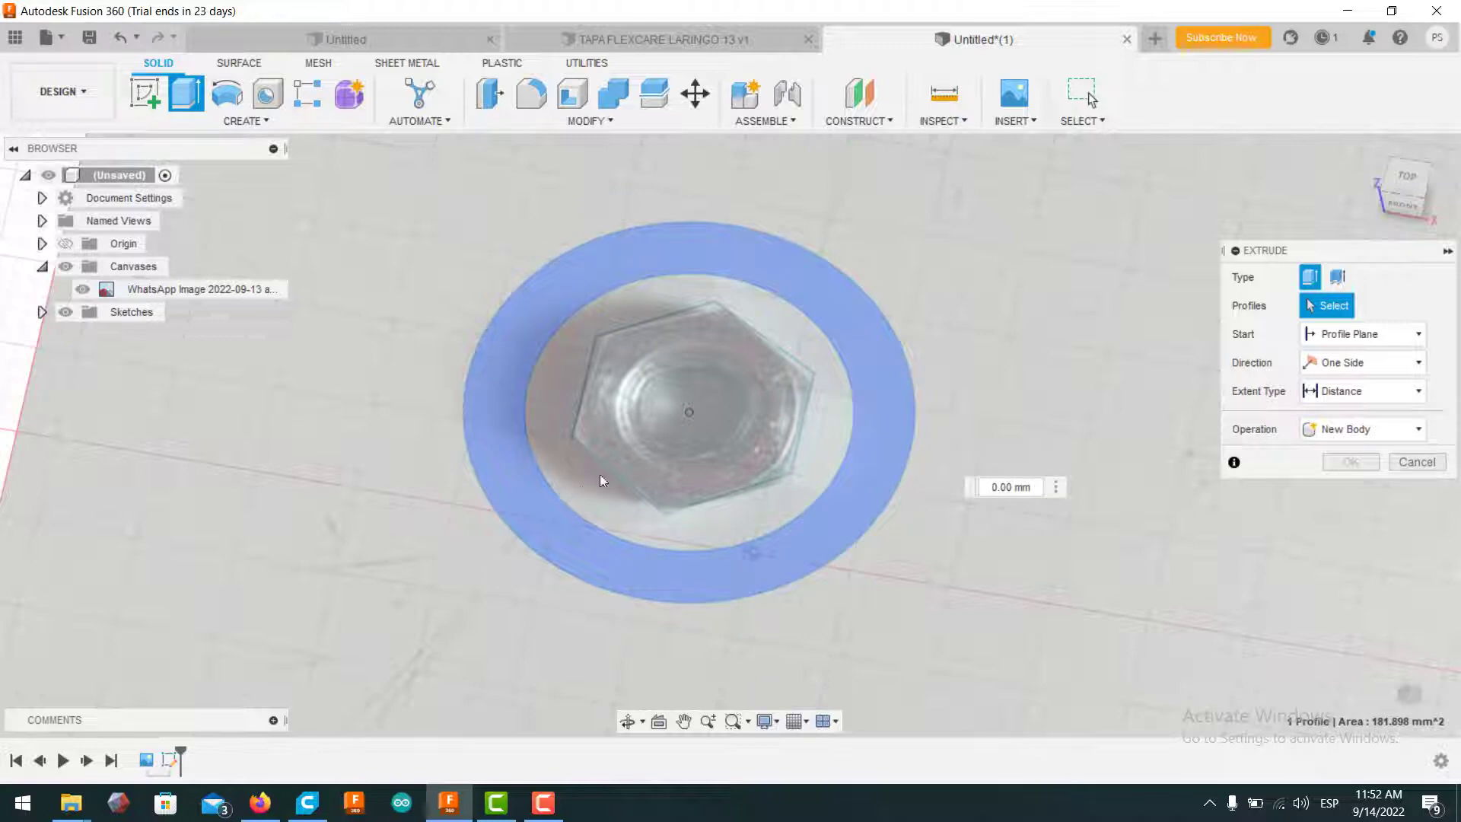
pyautogui.click(695, 408)
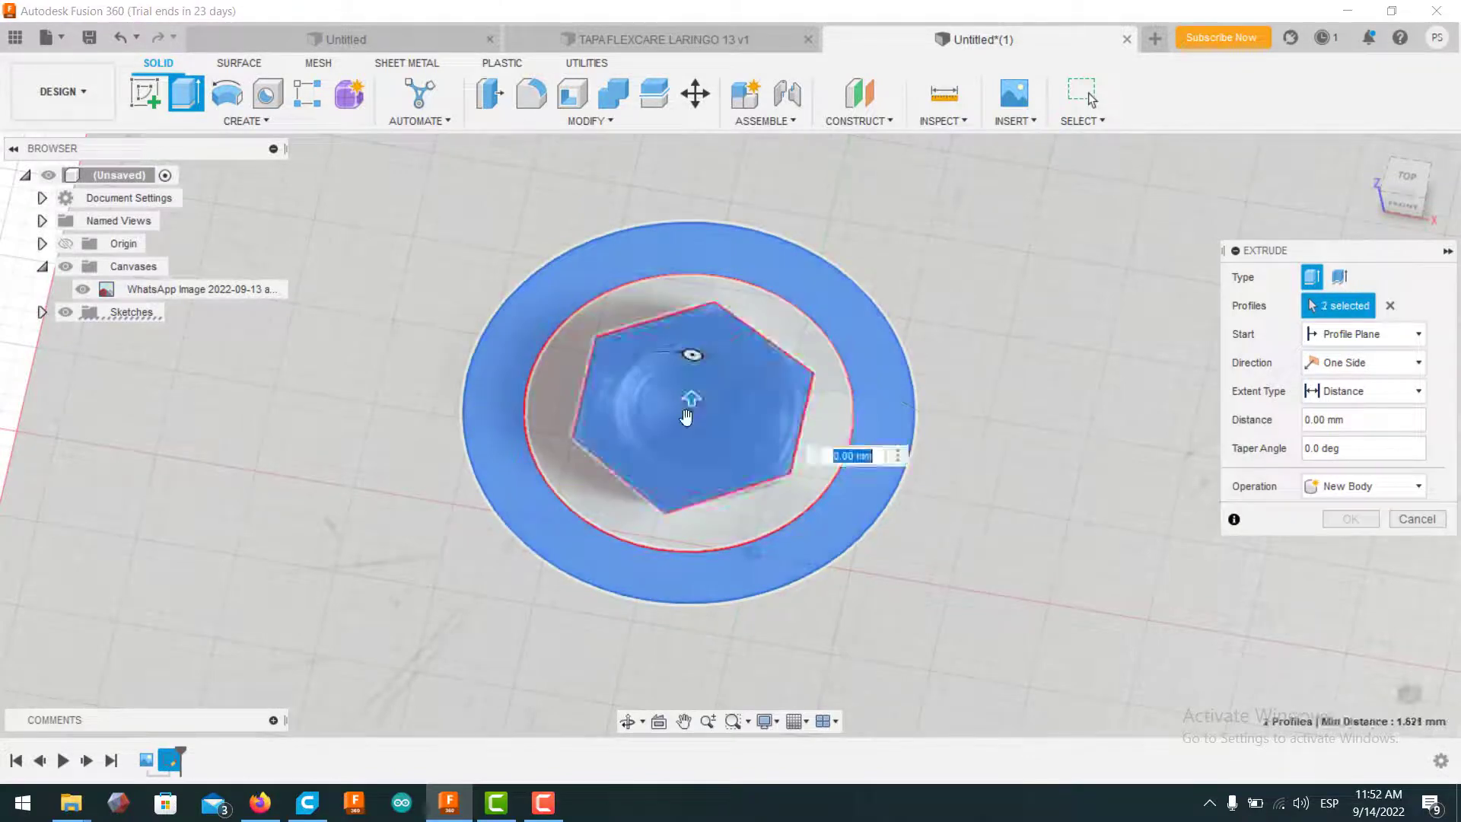
pyautogui.click(602, 503)
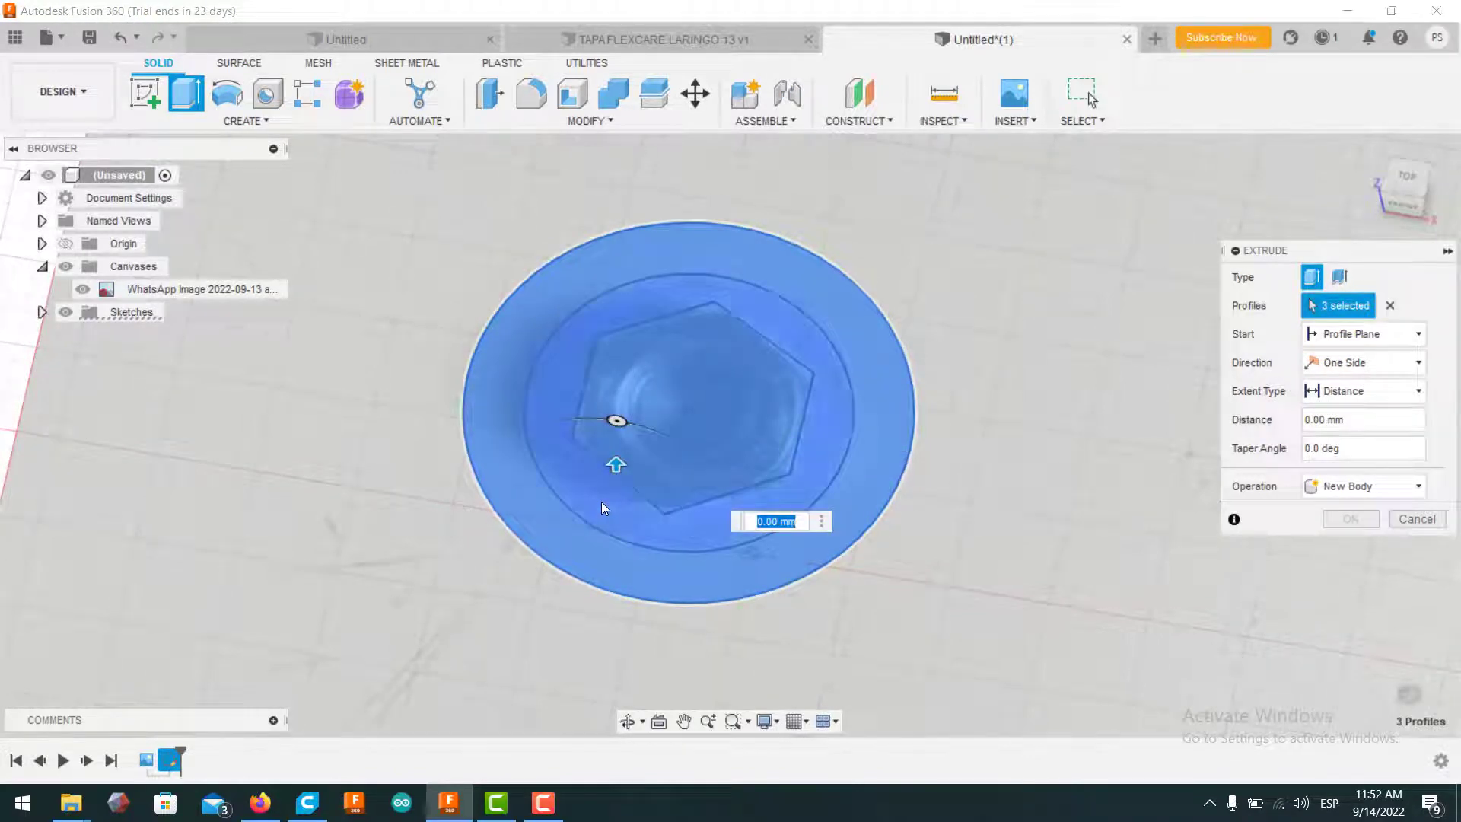
pyautogui.click(1396, 209)
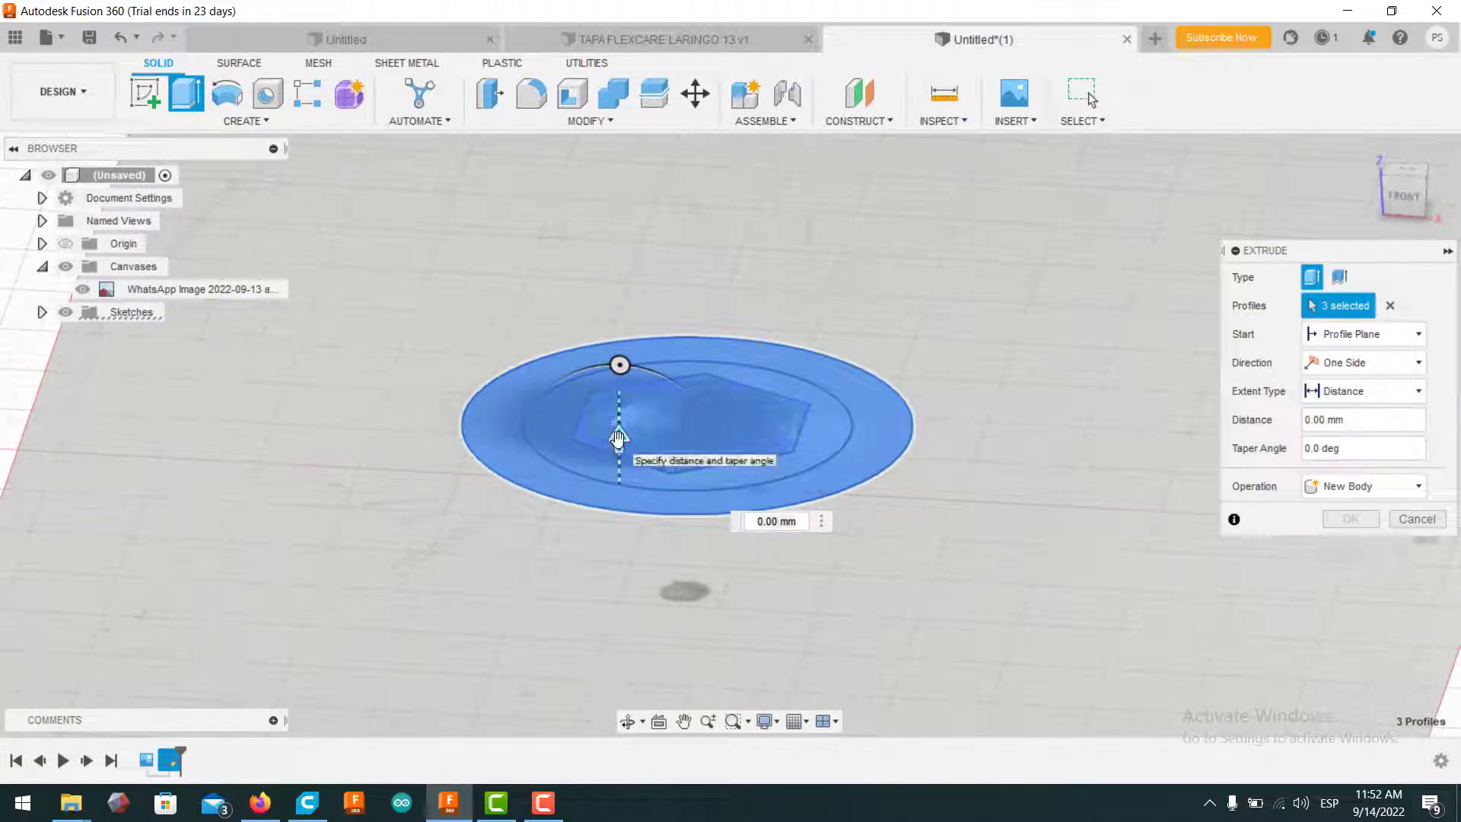
pyautogui.moveTo(618, 440); pyautogui.dragTo(631, 199)
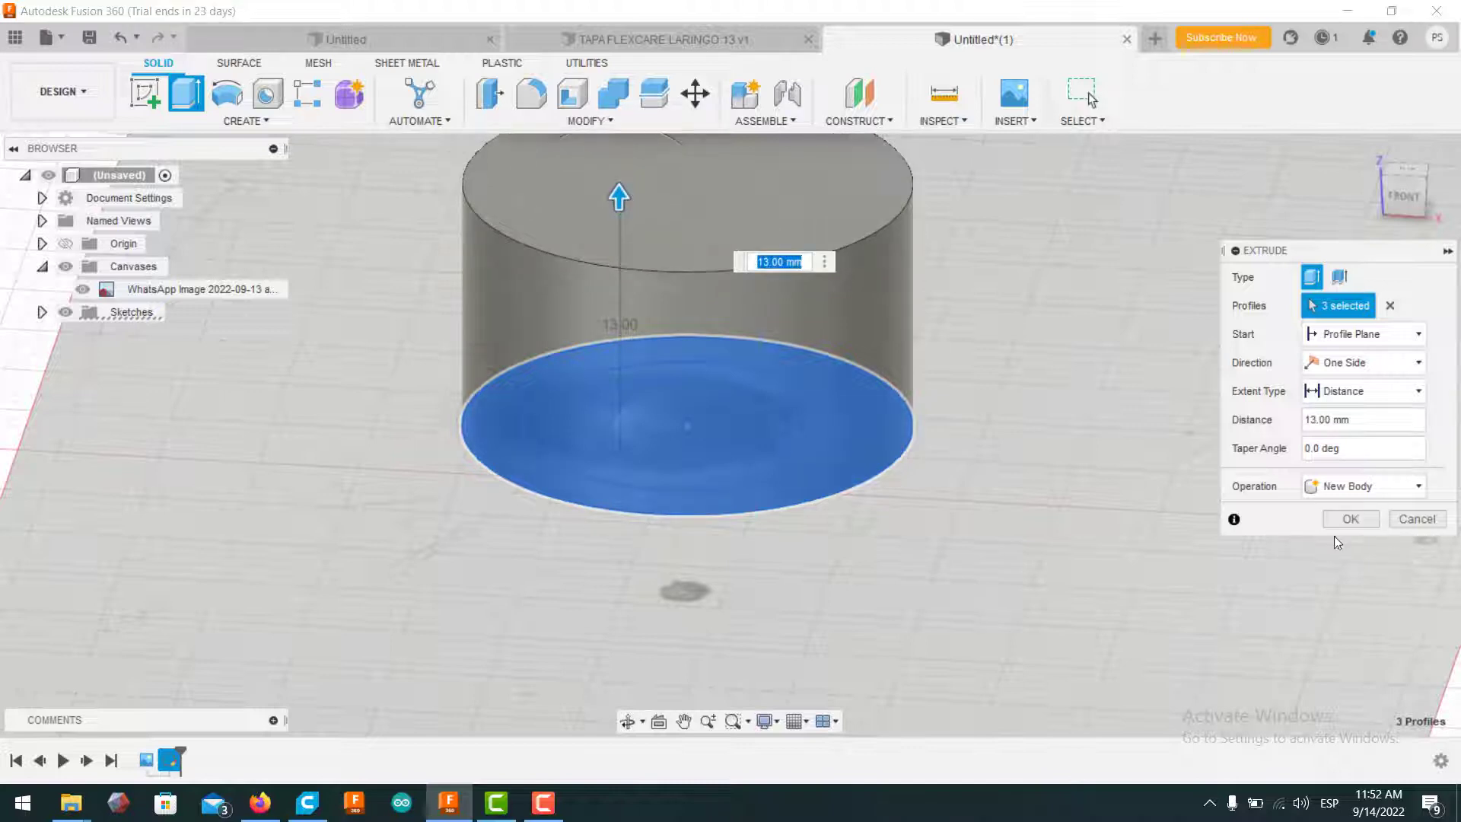
pyautogui.click(1349, 522)
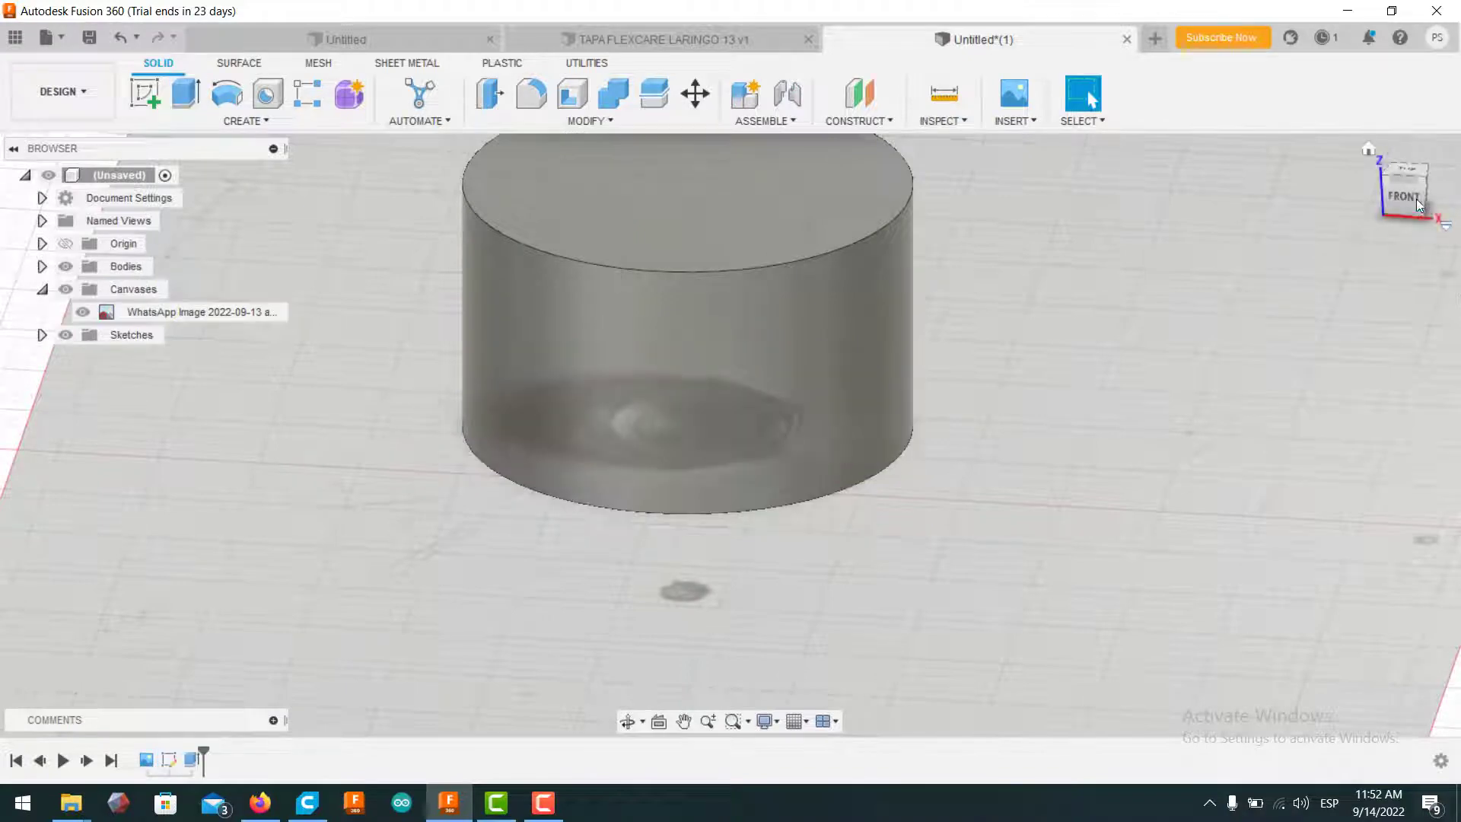
# Step: Create a sketch on the cylinder's top face and finish it without drawing any geometry
pyautogui.moveTo(1404, 194); pyautogui.dragTo(1398, 229)
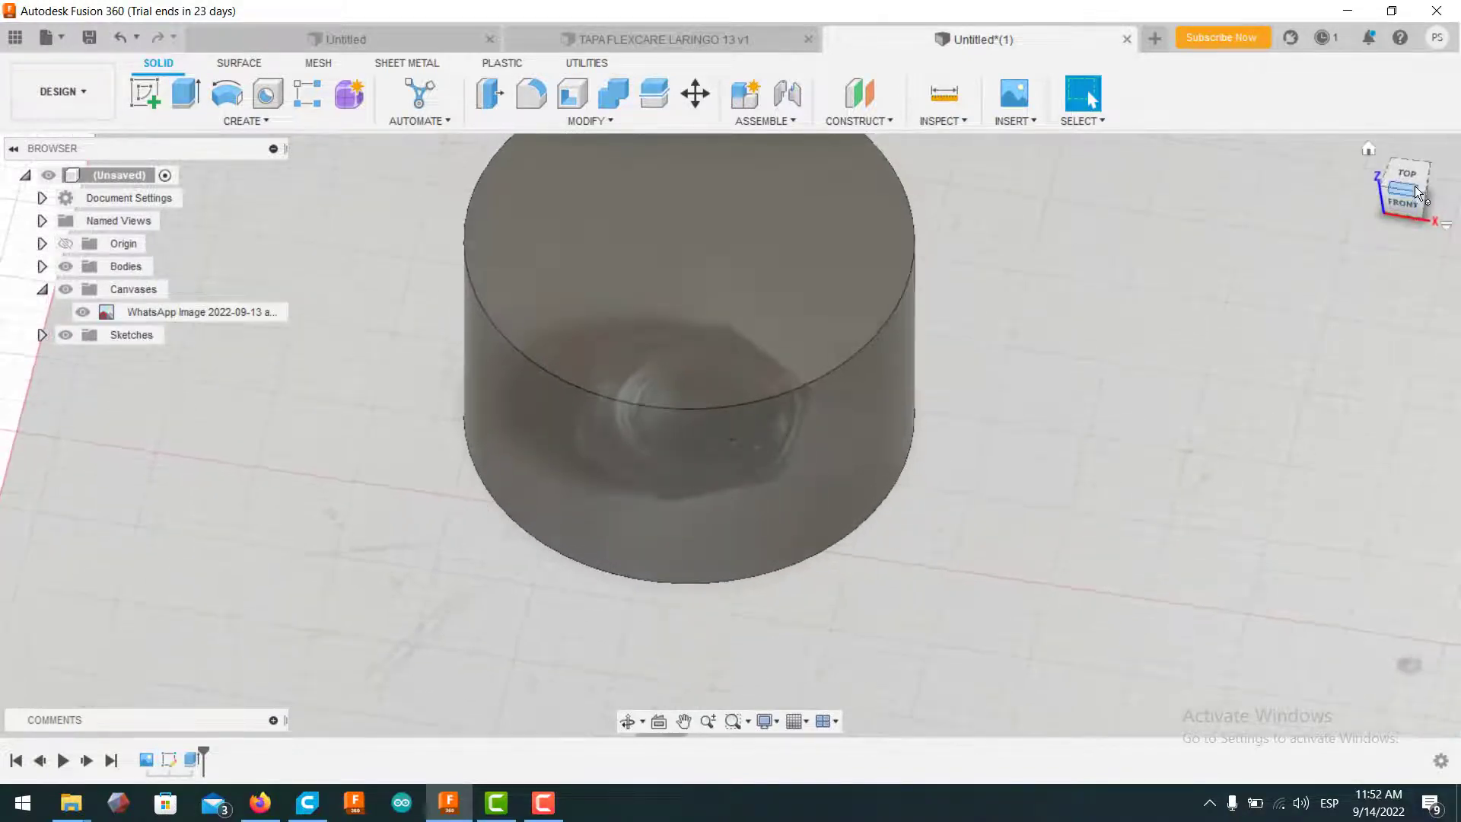
pyautogui.scroll(-4, 1002, 305)
pyautogui.moveTo(1008, 288); pyautogui.dragTo(833, 417, button='middle')
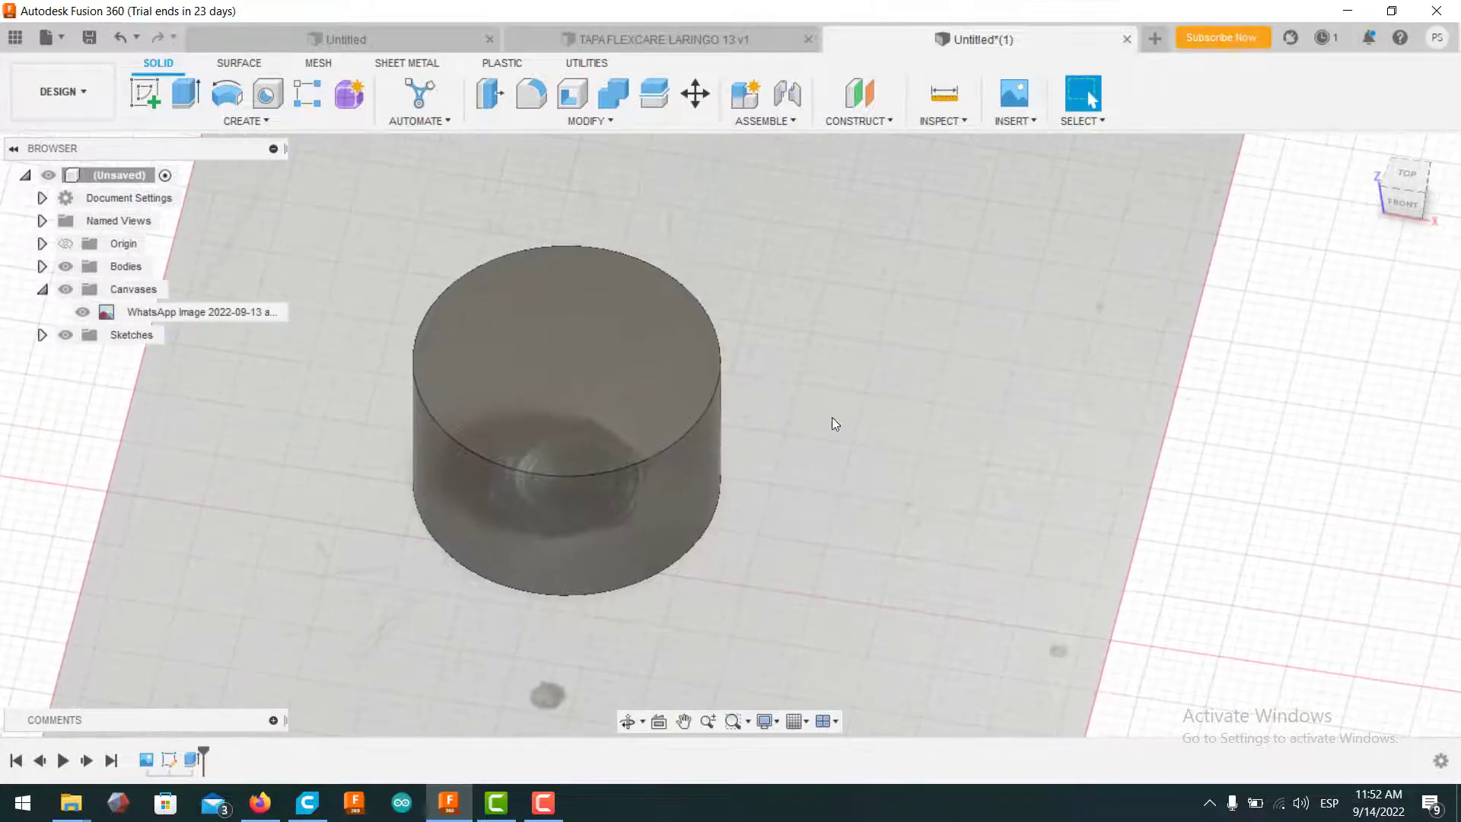
pyautogui.click(144, 93)
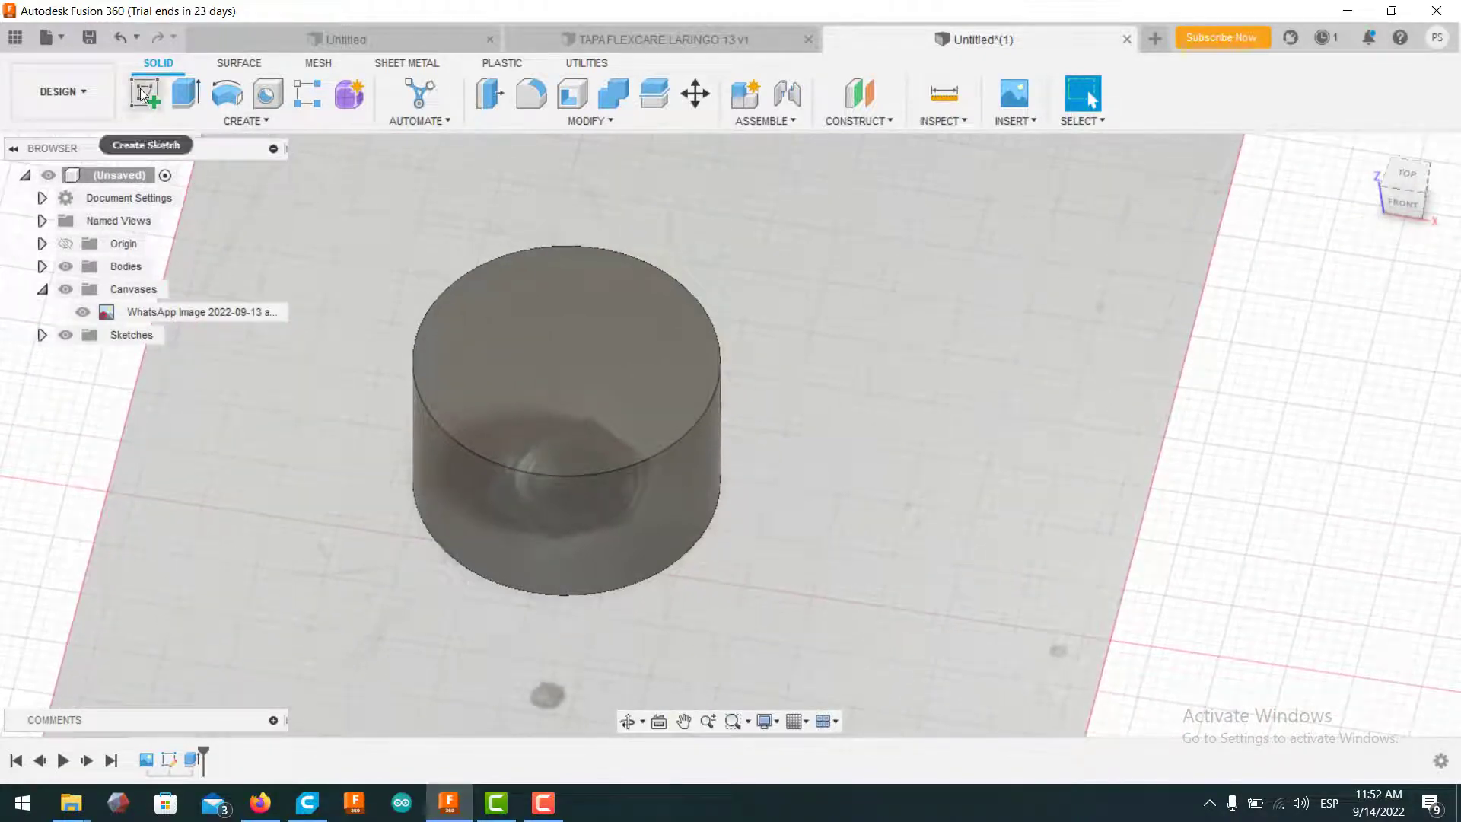
pyautogui.click(567, 369)
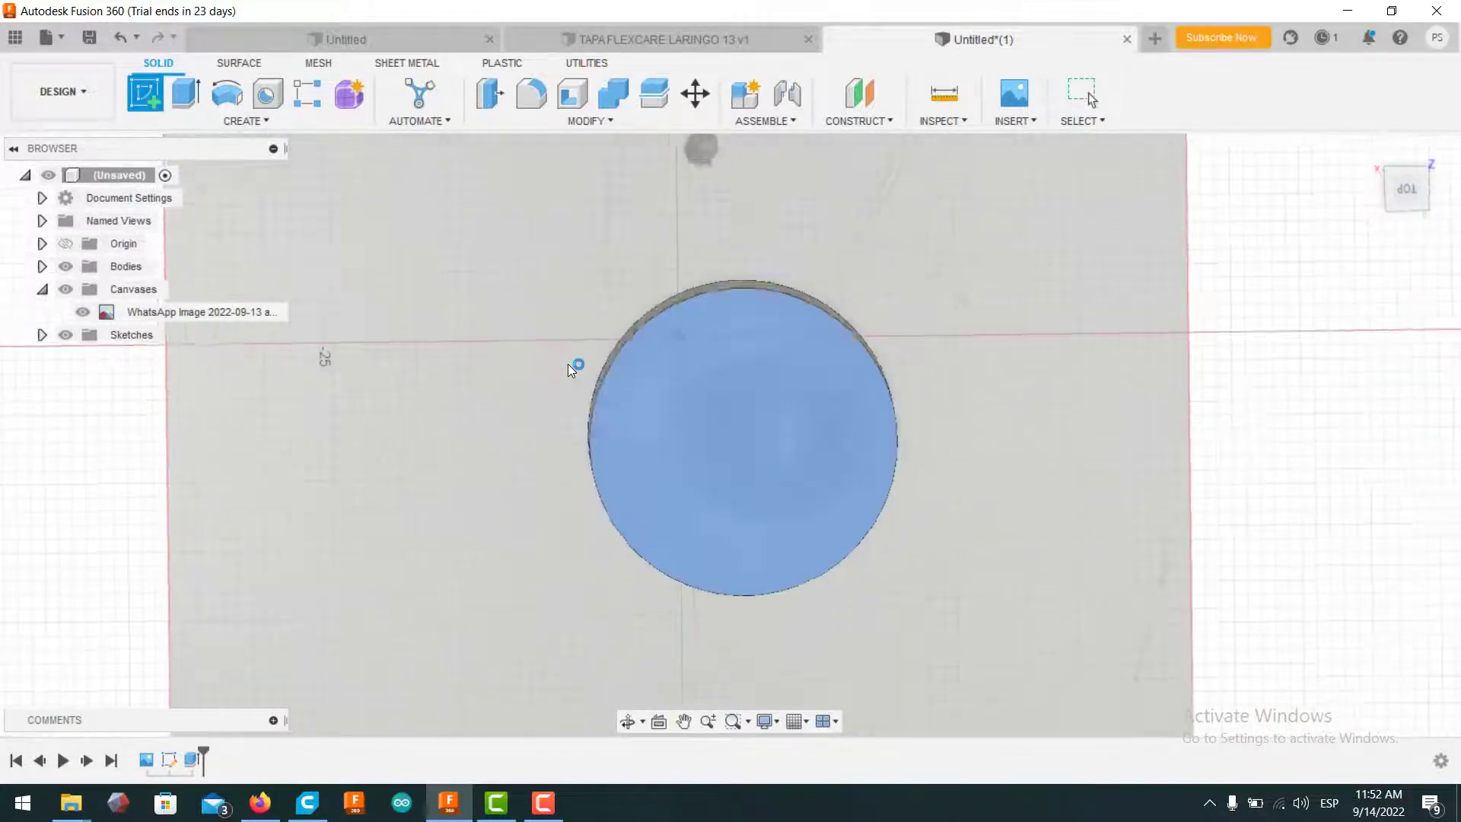
pyautogui.moveTo(887, 395); pyautogui.dragTo(705, 398, button='middle')
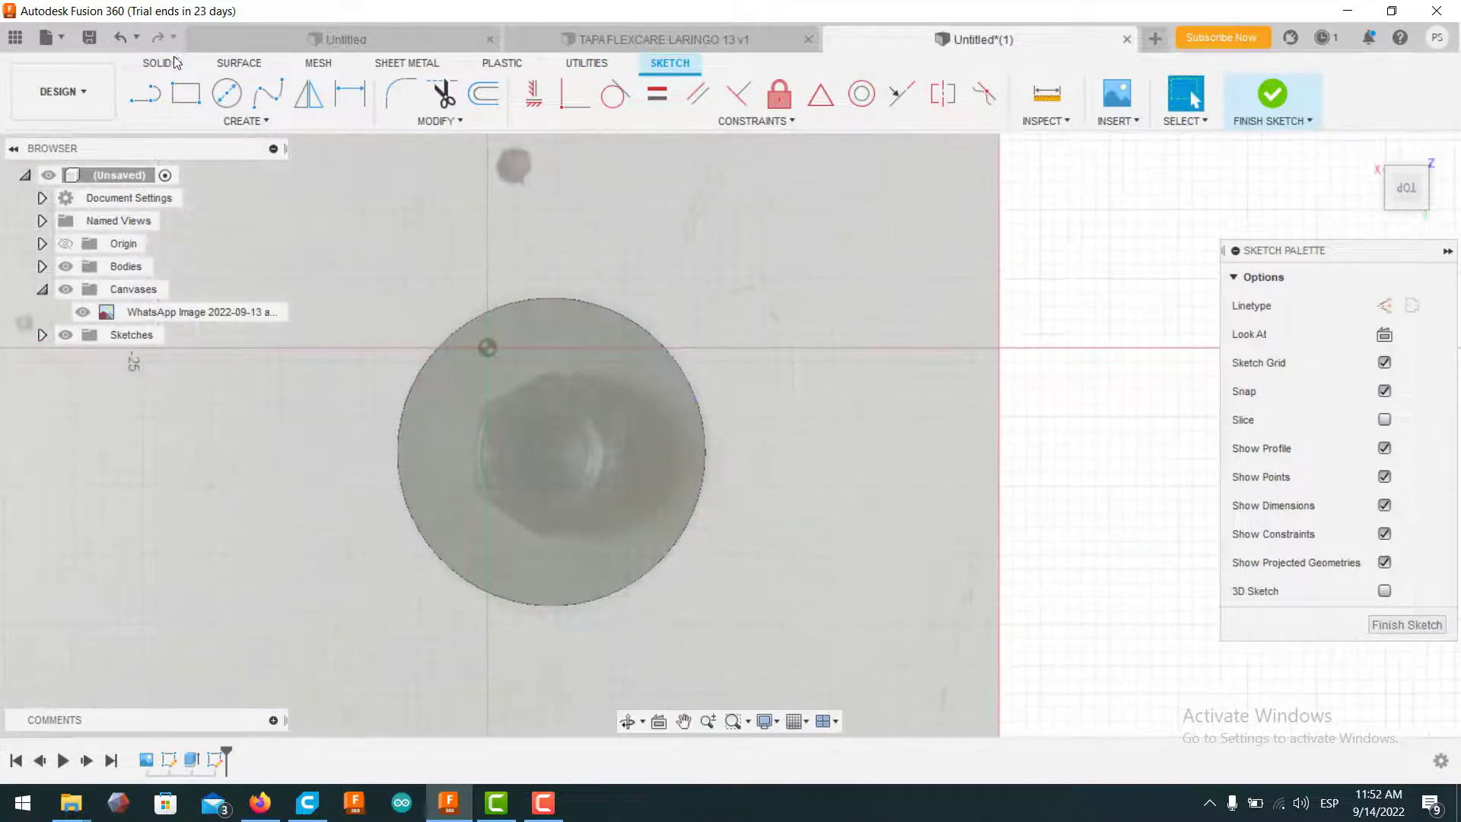
pyautogui.click(227, 94)
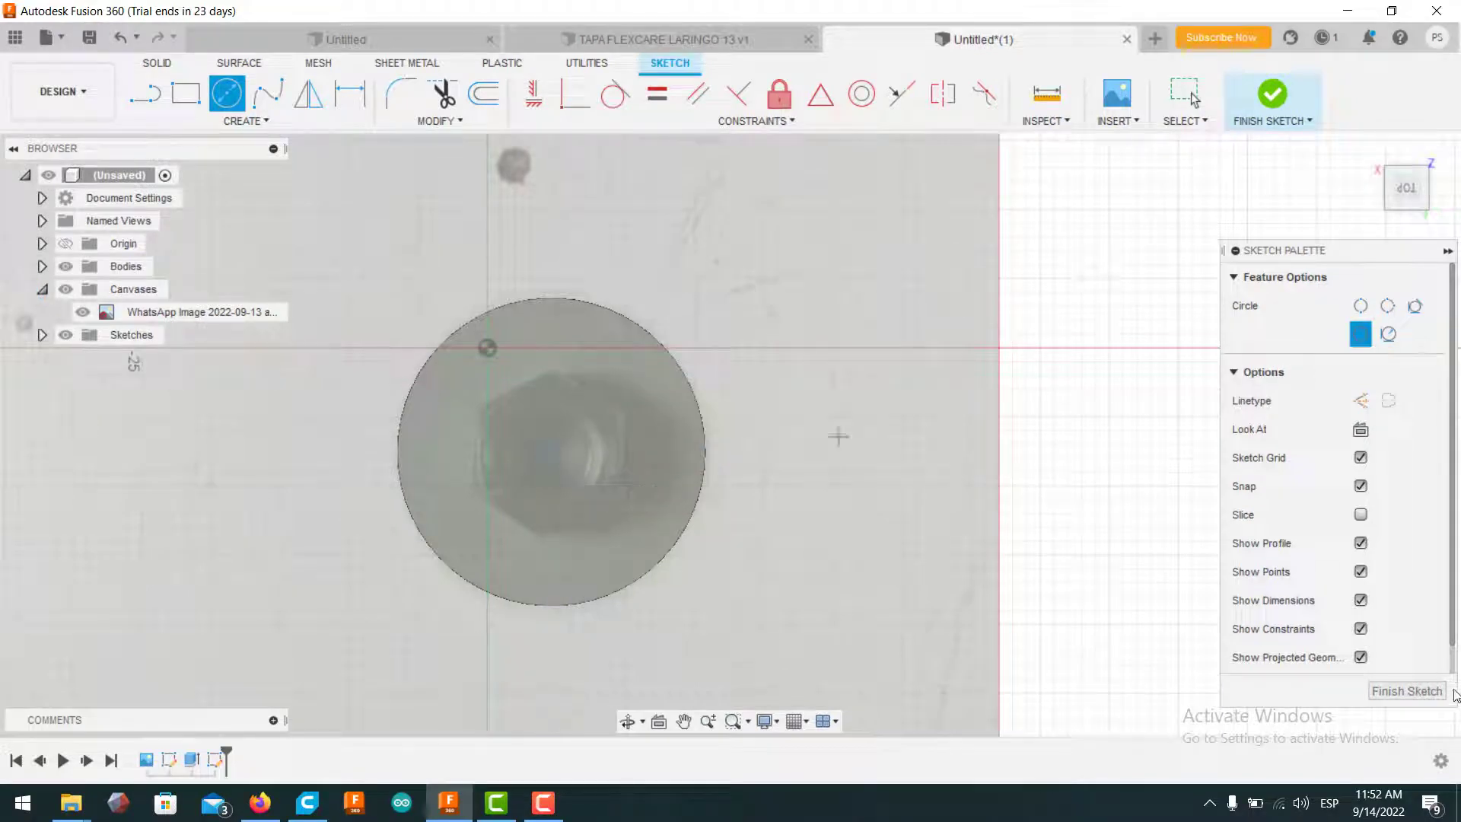
pyautogui.click(1408, 698)
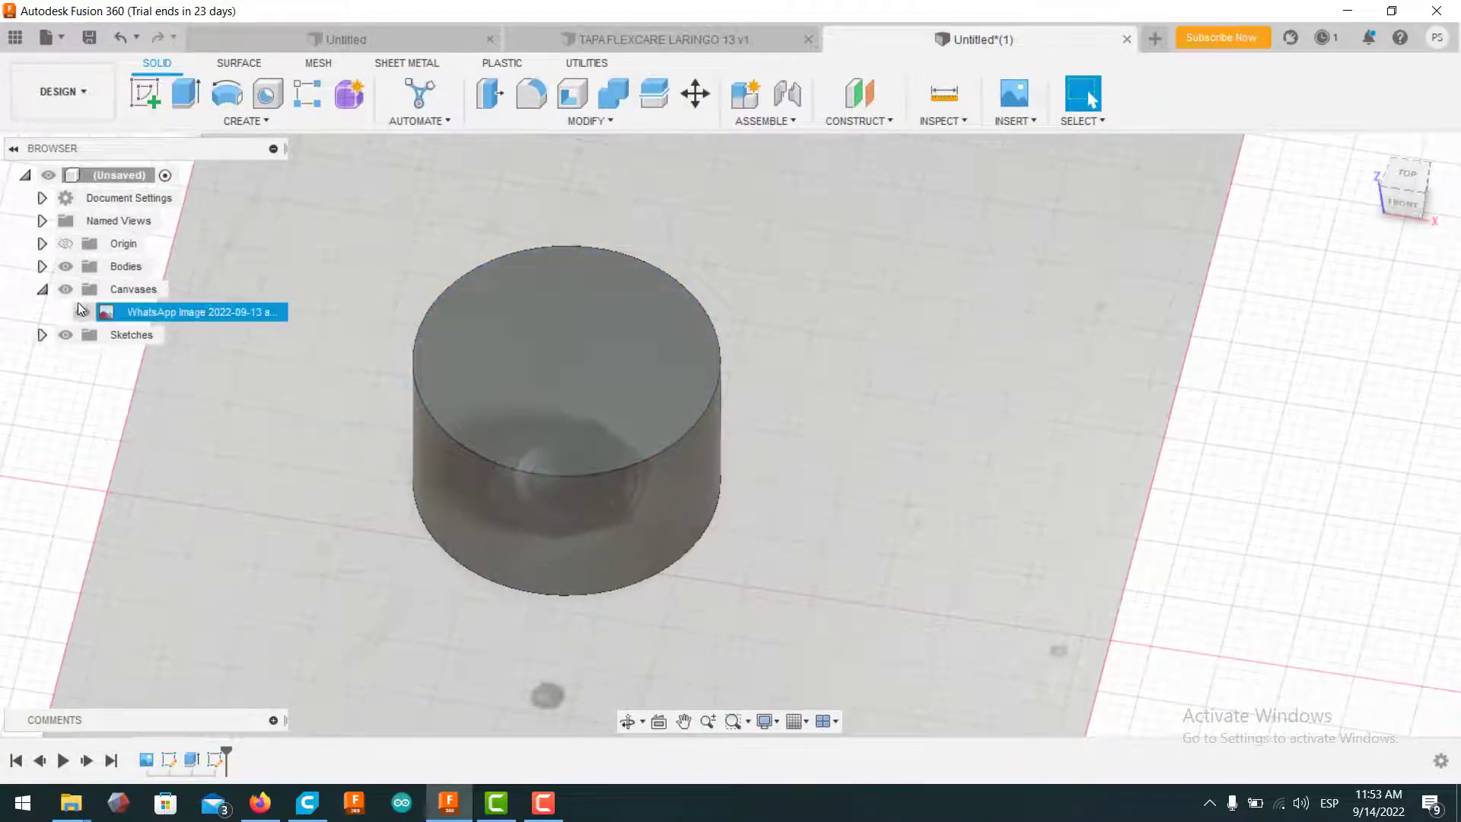
# Step: Hide the cylinder body and list the sketches to expose the nut image with its traced outlines from above
pyautogui.click(1406, 177)
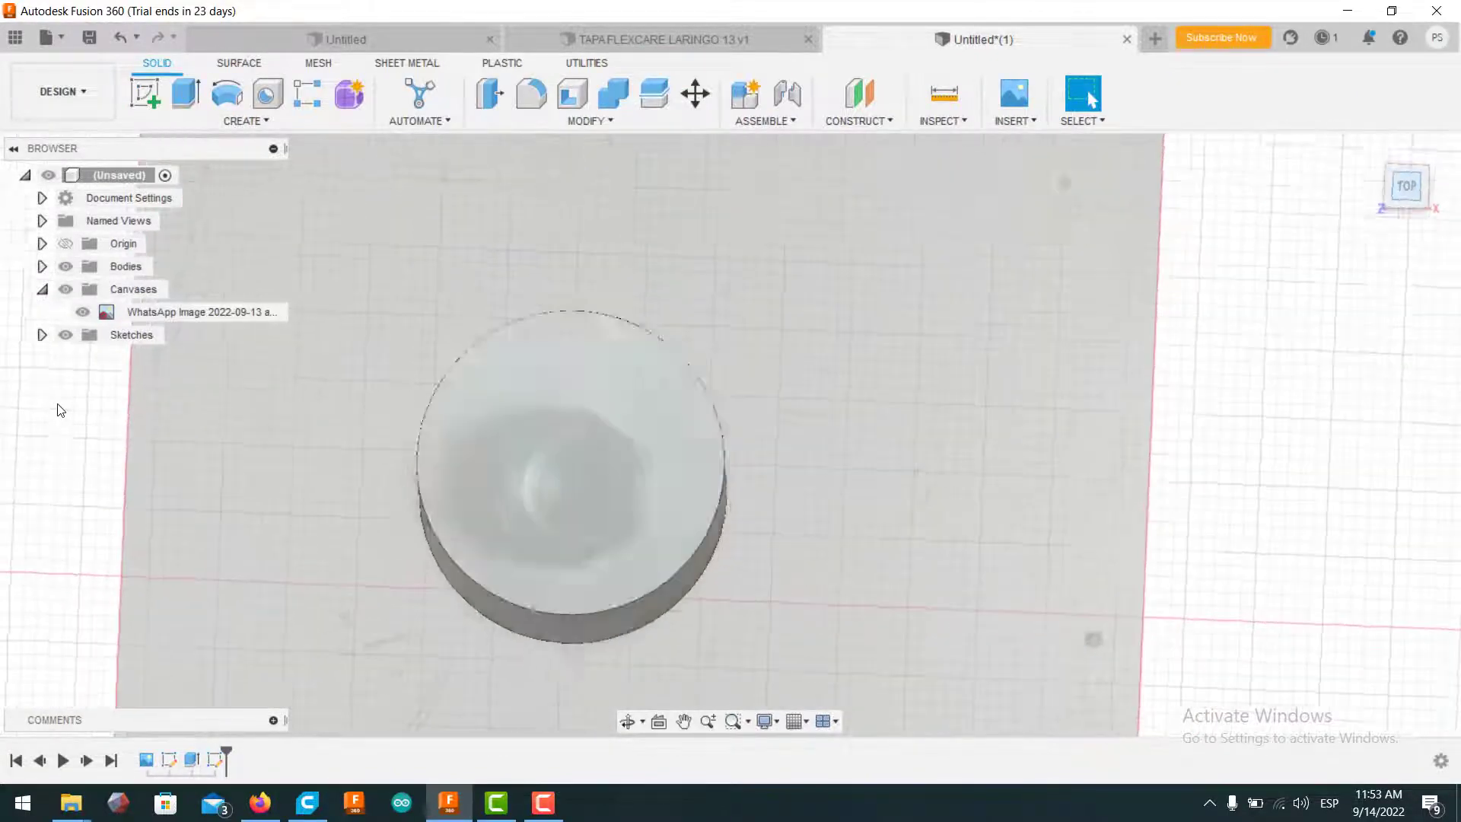
pyautogui.click(42, 267)
pyautogui.click(81, 288)
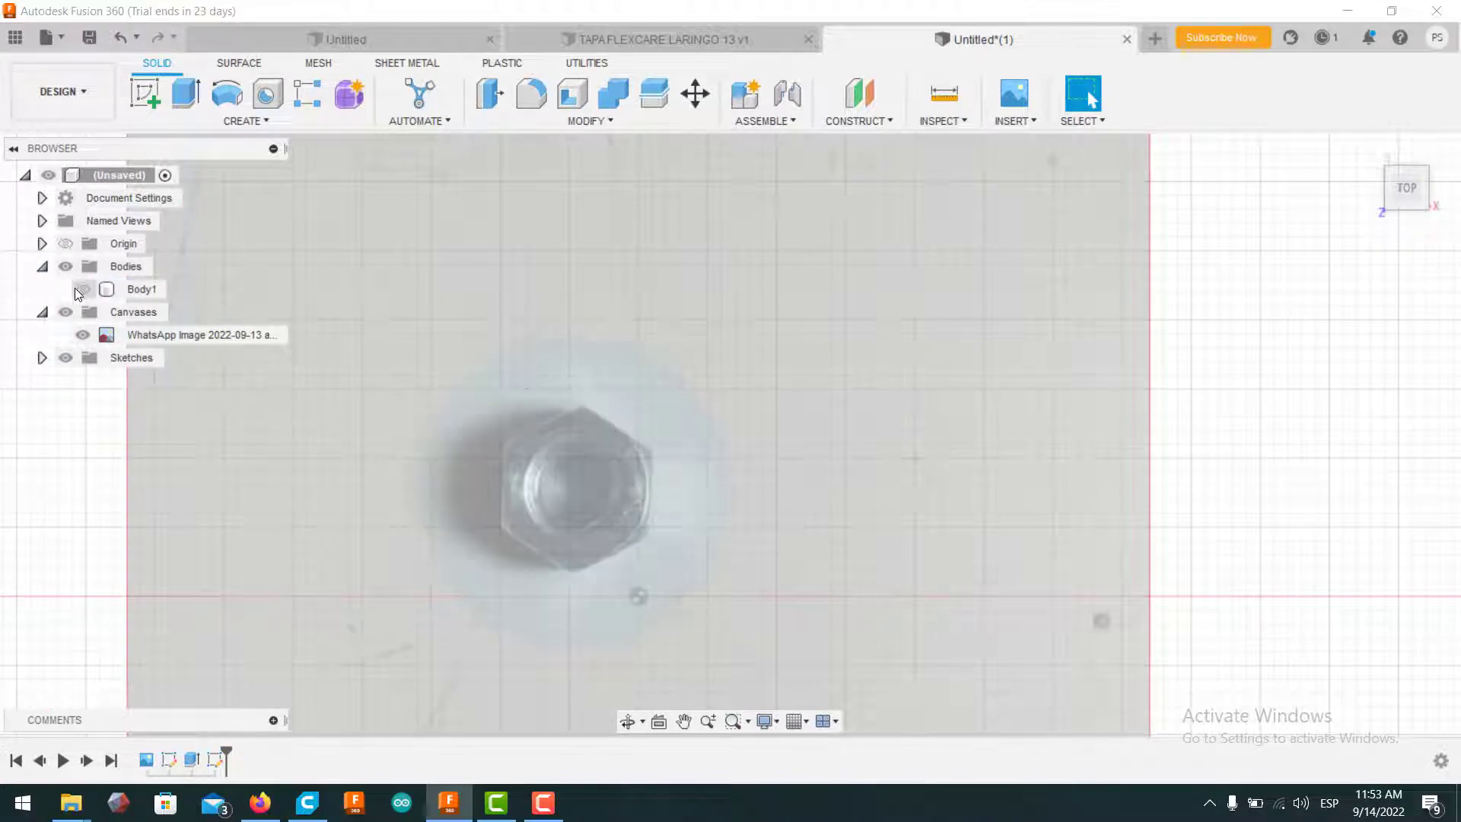
pyautogui.click(42, 361)
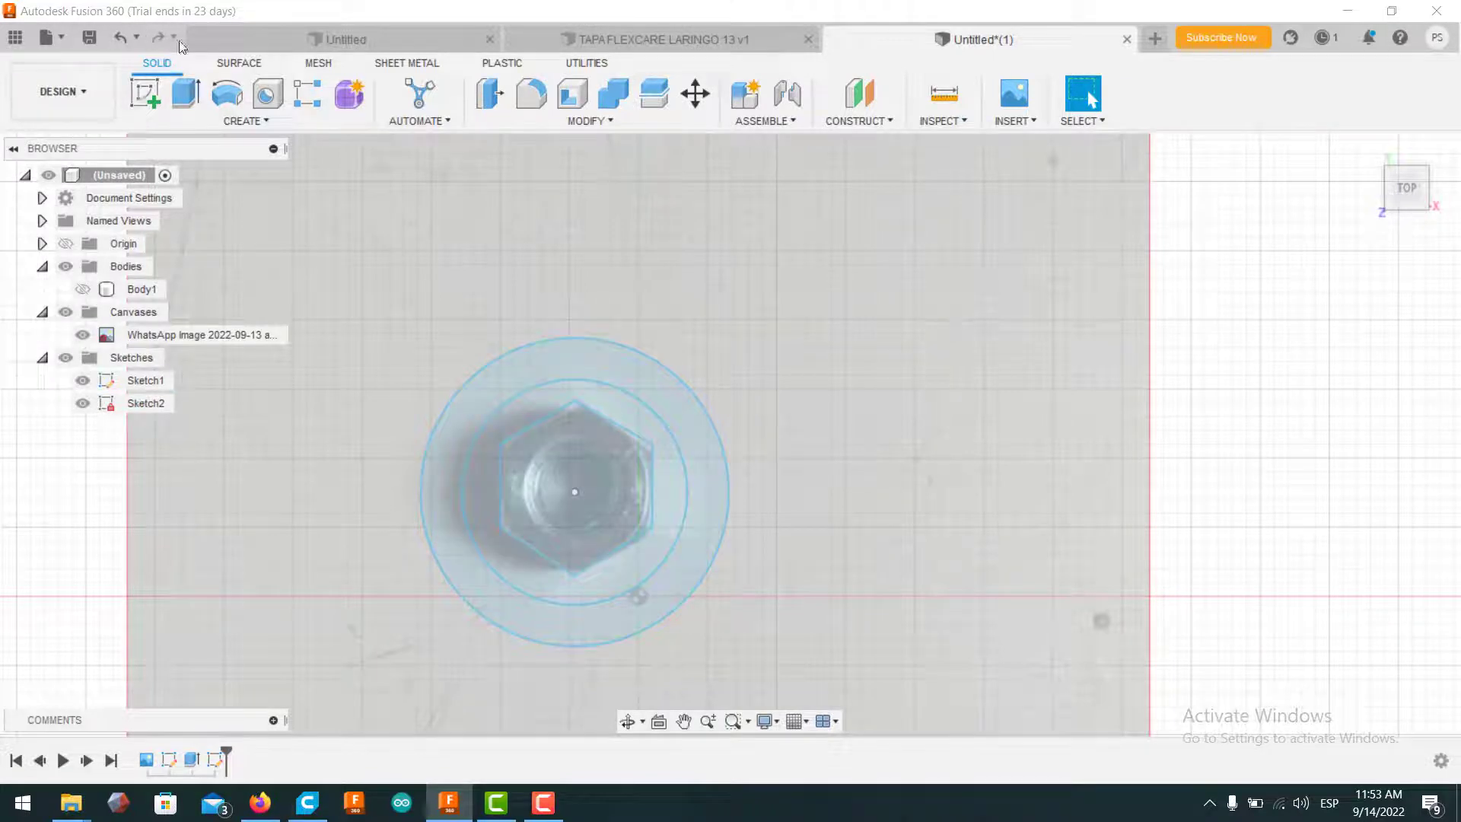
pyautogui.scroll(6, 572, 499)
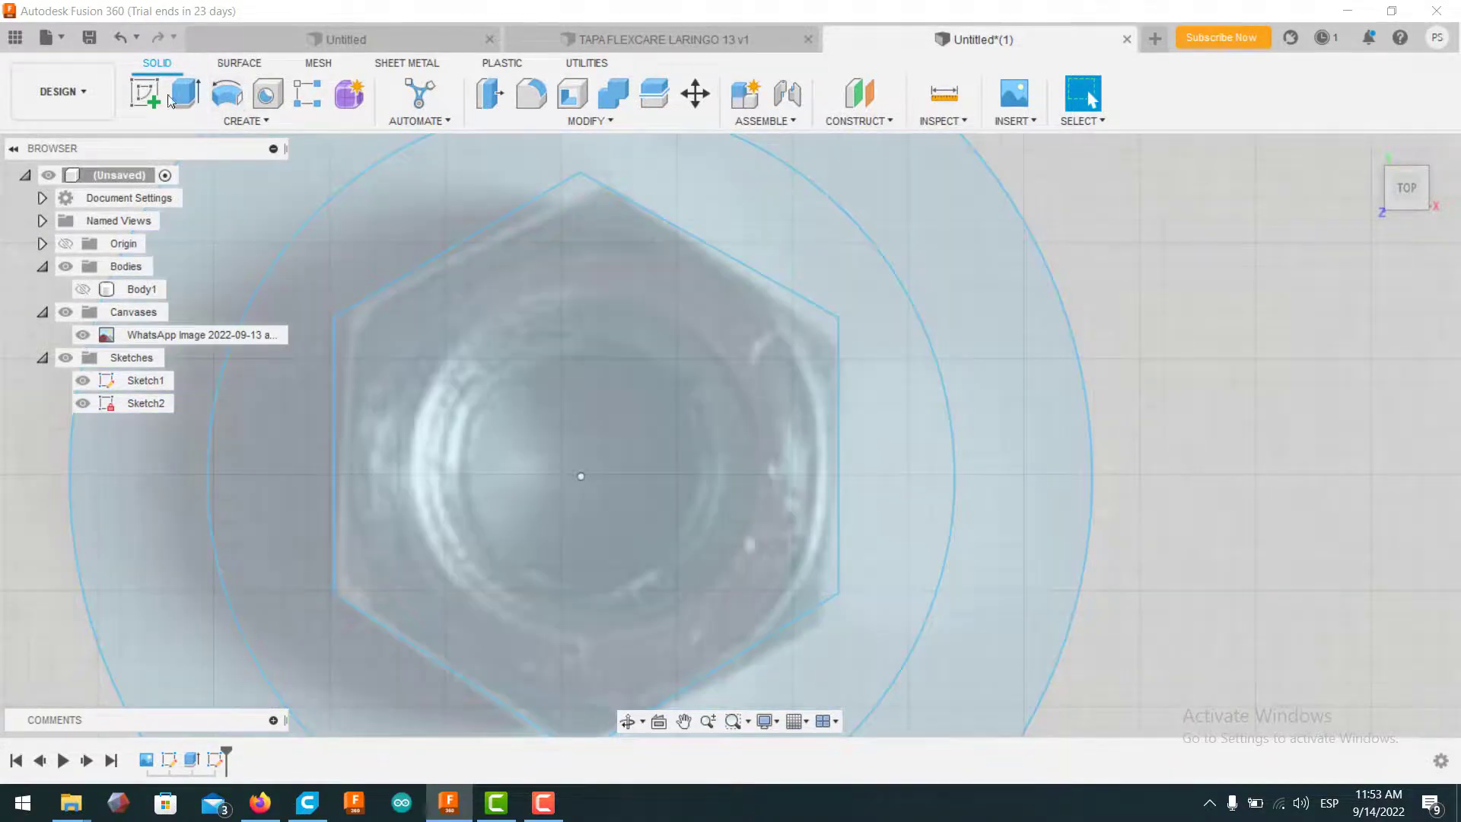
# Step: Create a new sketch on the circular profile lying on the cylinder's top face
pyautogui.click(145, 94)
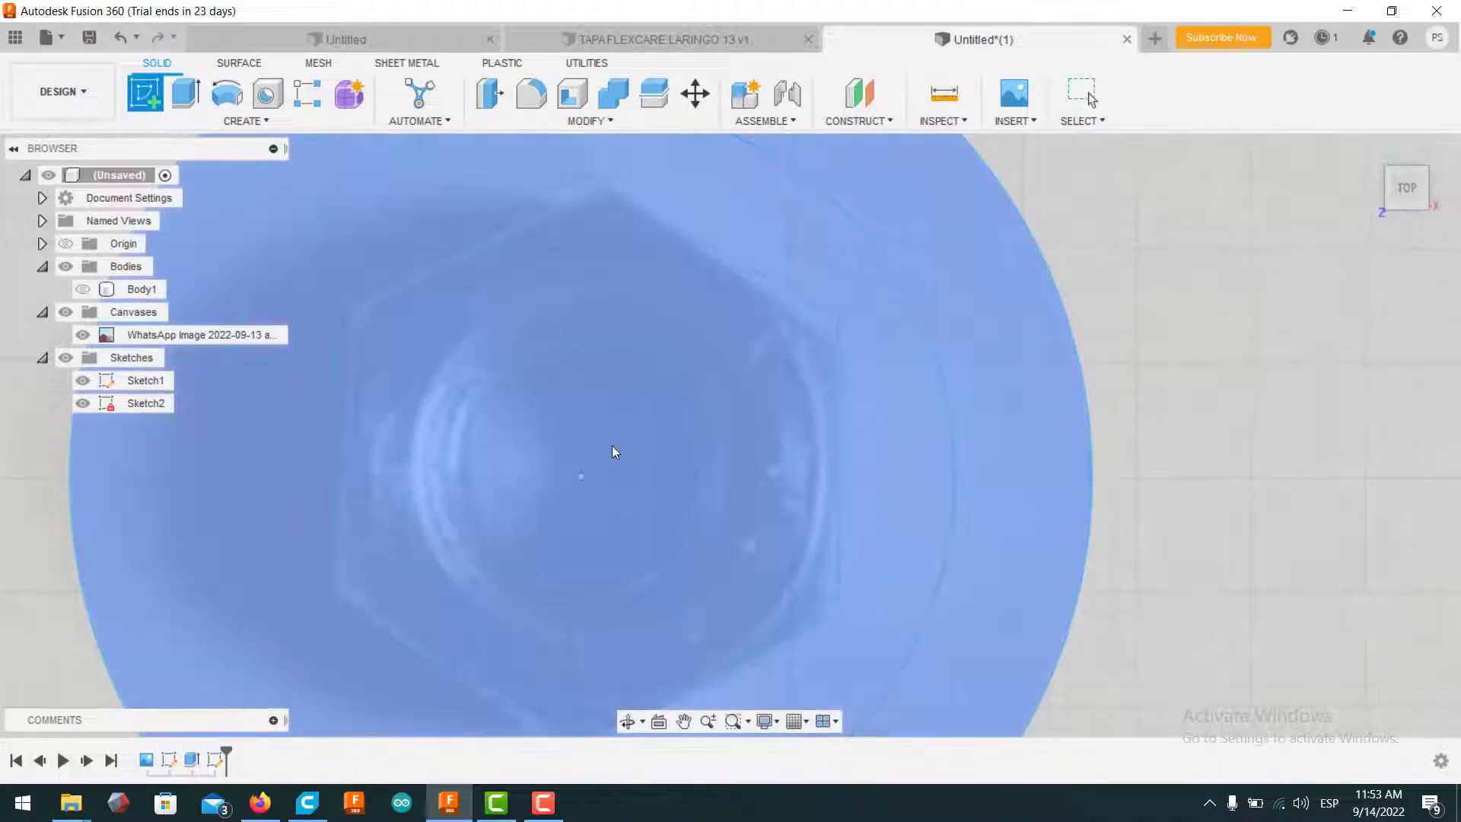
pyautogui.scroll(-2, 1339, 277)
pyautogui.scroll(-2, 1246, 350)
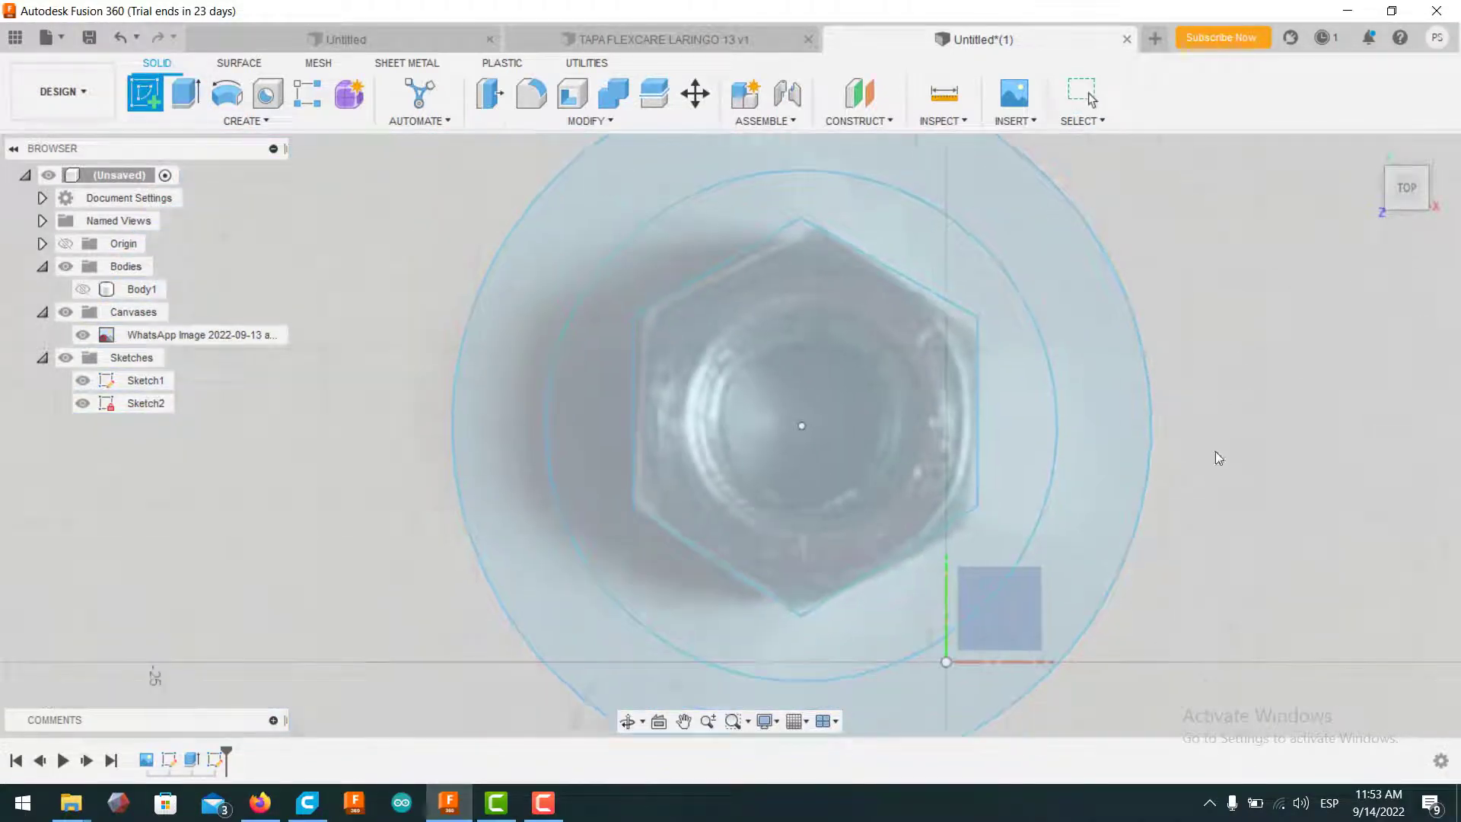
pyautogui.moveTo(1413, 192); pyautogui.dragTo(1412, 135)
pyautogui.click(1071, 268)
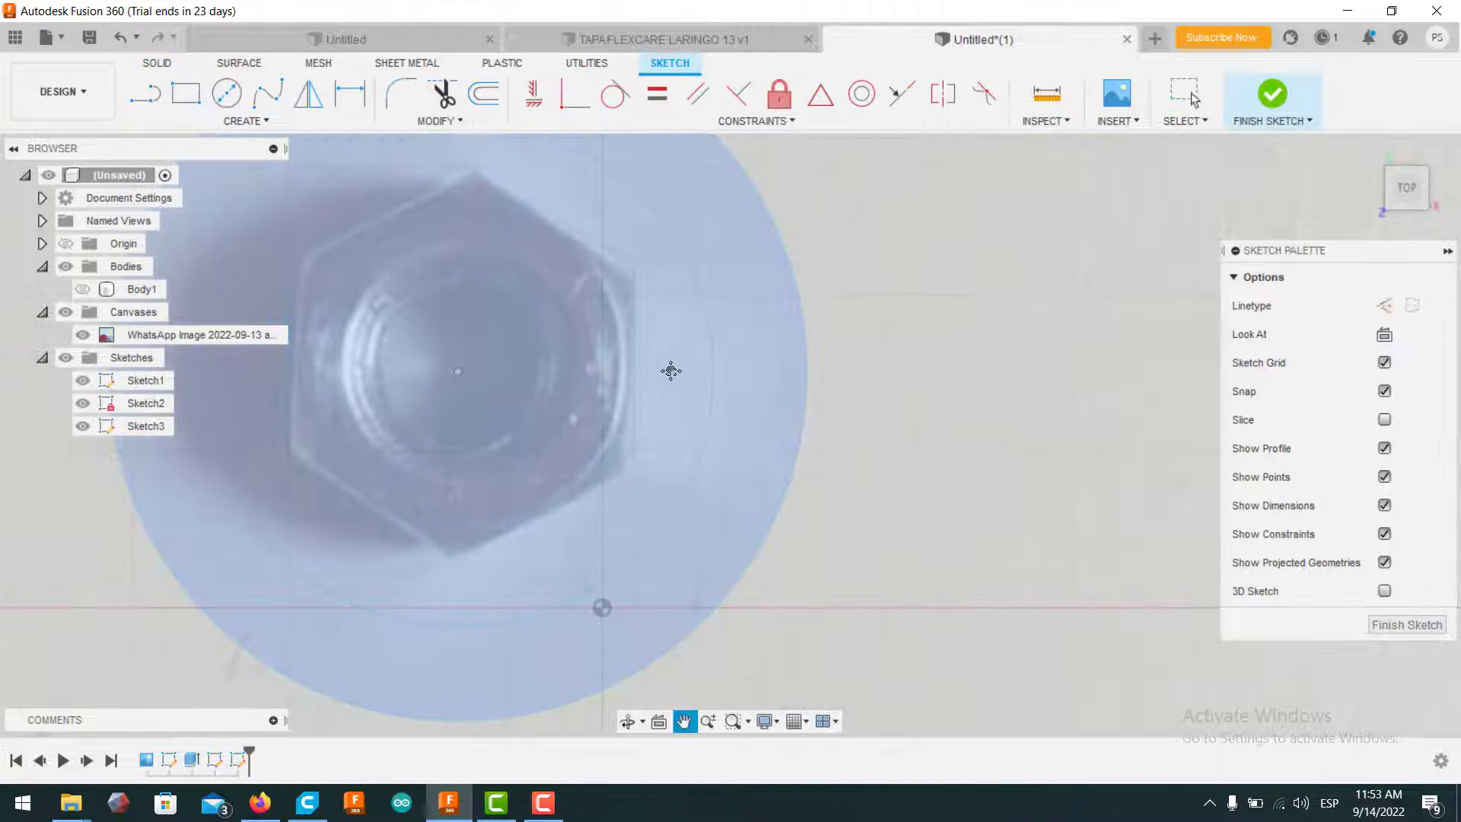
pyautogui.moveTo(670, 371); pyautogui.dragTo(787, 461, button='middle')
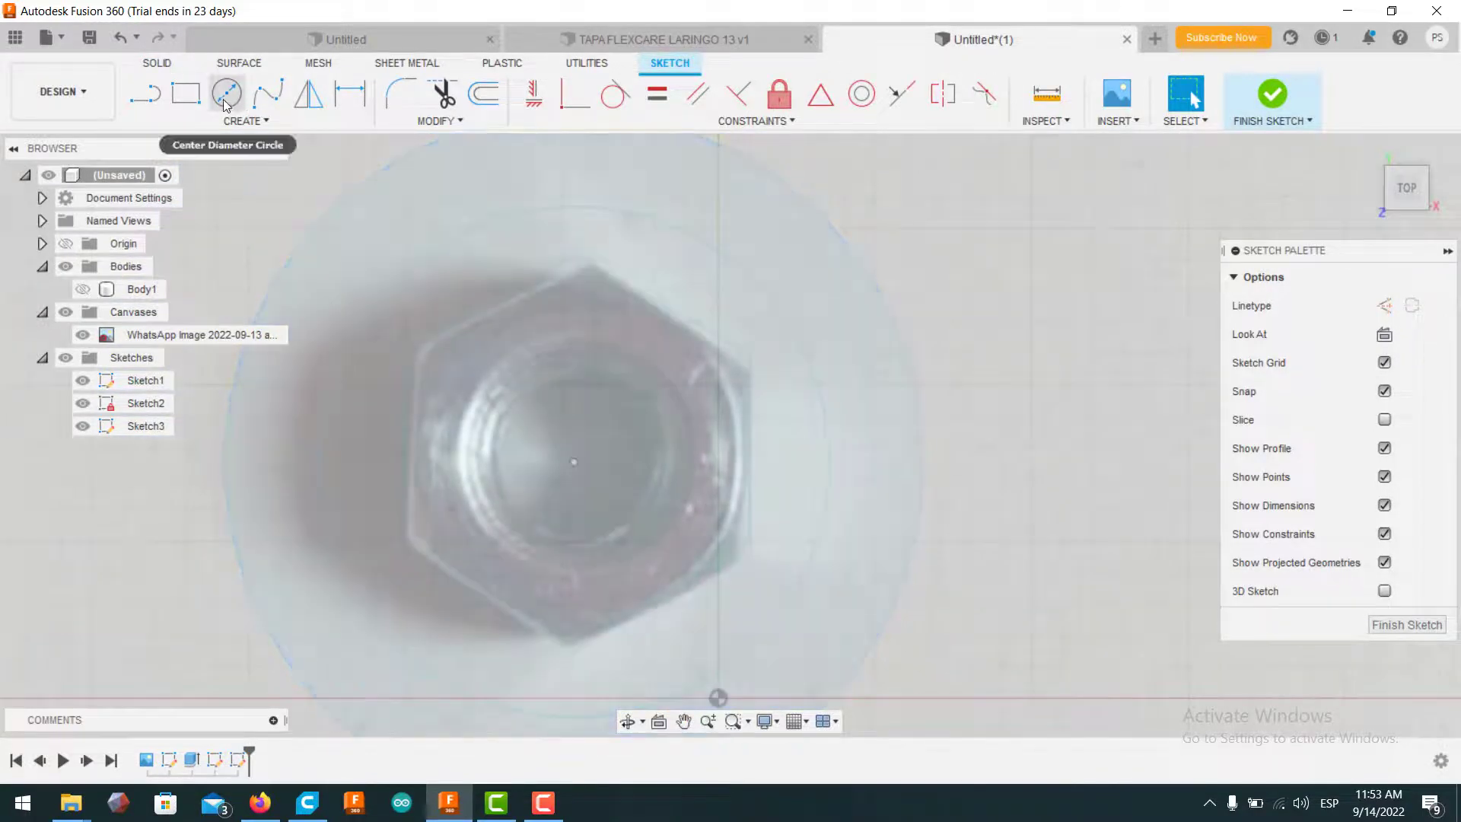
# Step: Draw a circle about 36.4 mm in diameter concentric with the cylinder and finish the sketch
pyautogui.click(226, 94)
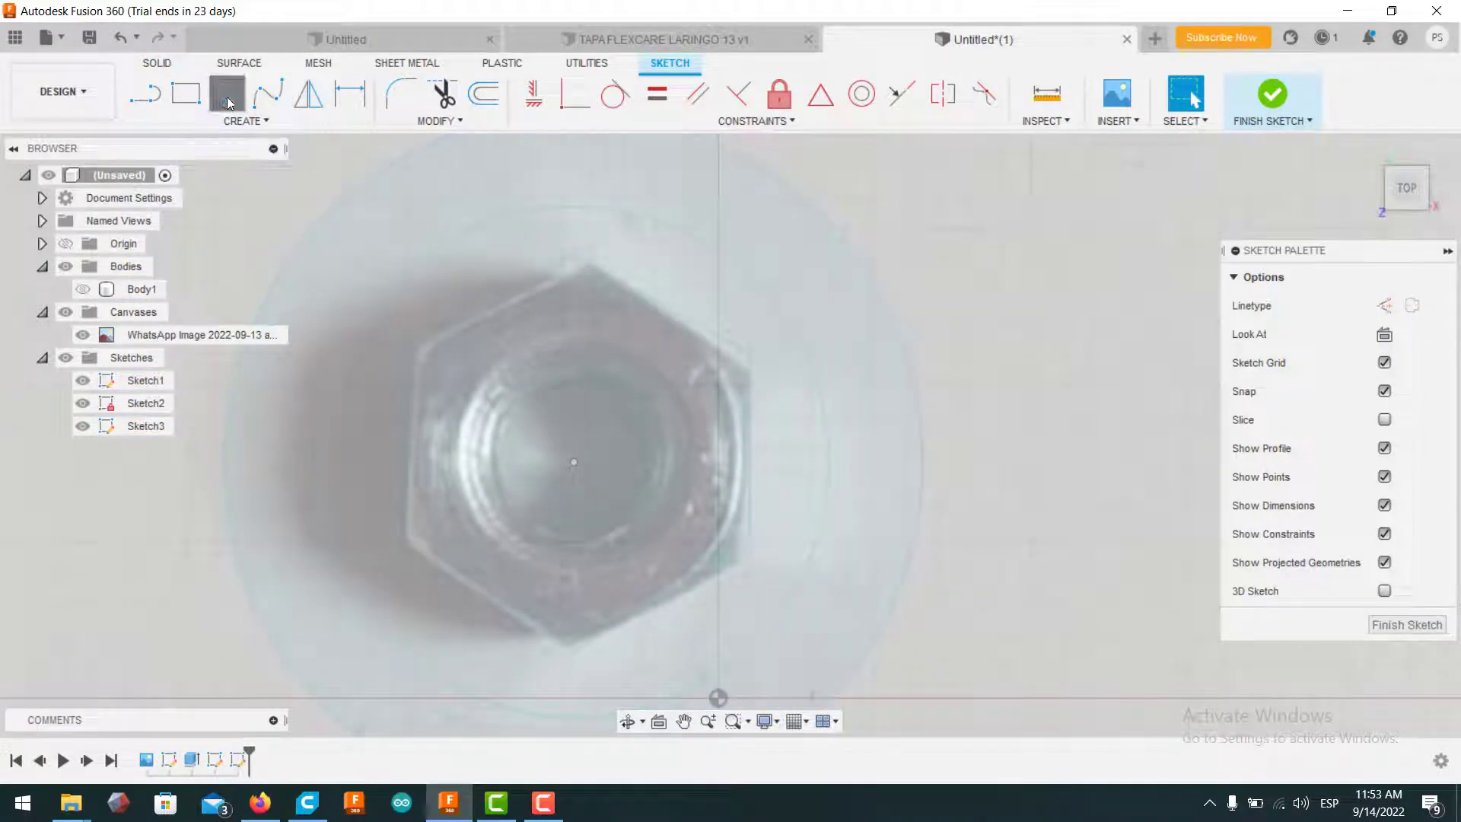
pyautogui.click(575, 463)
pyautogui.scroll(-3, 650, 304)
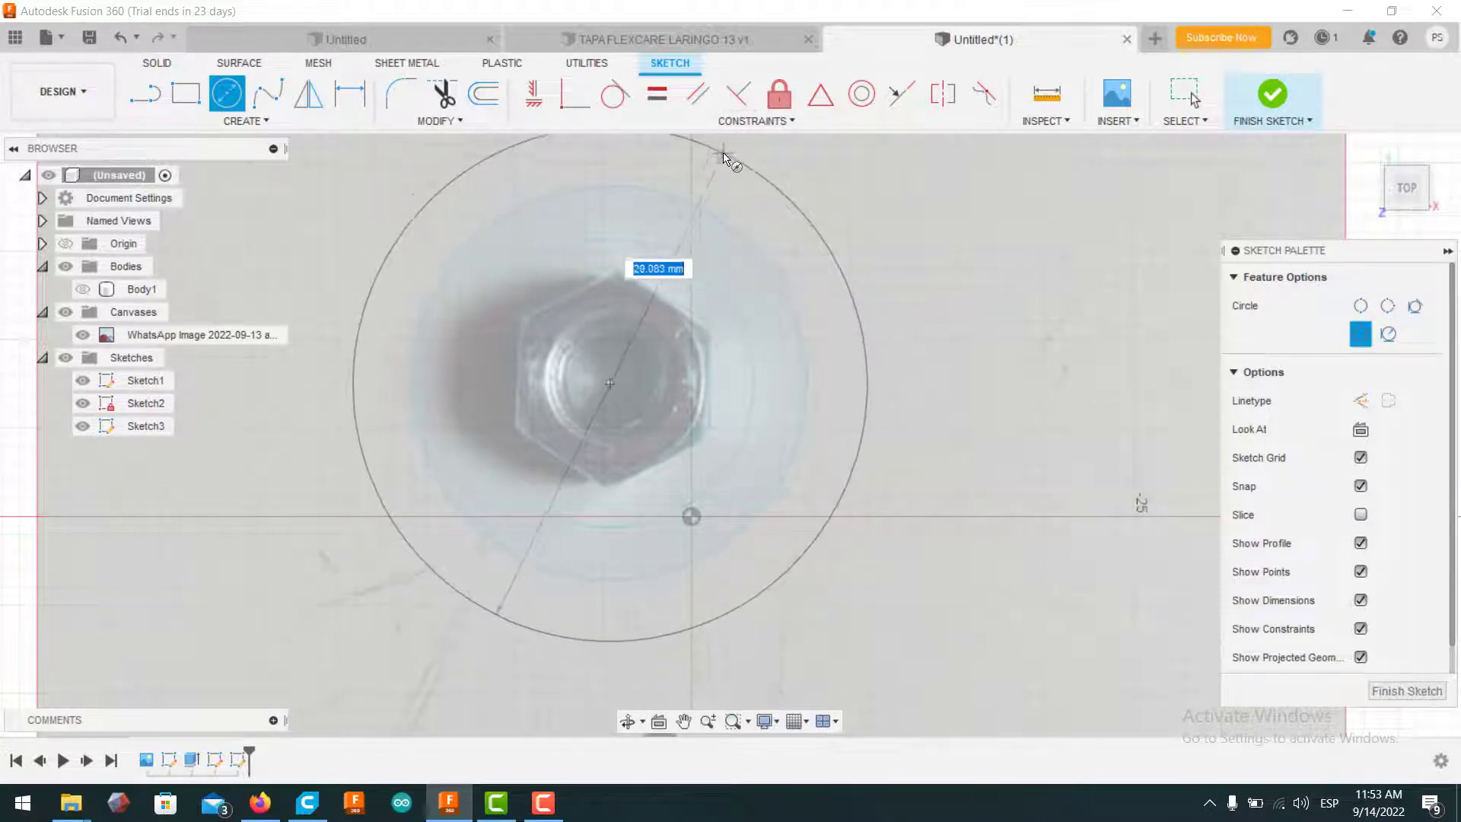
pyautogui.scroll(-1, 724, 157)
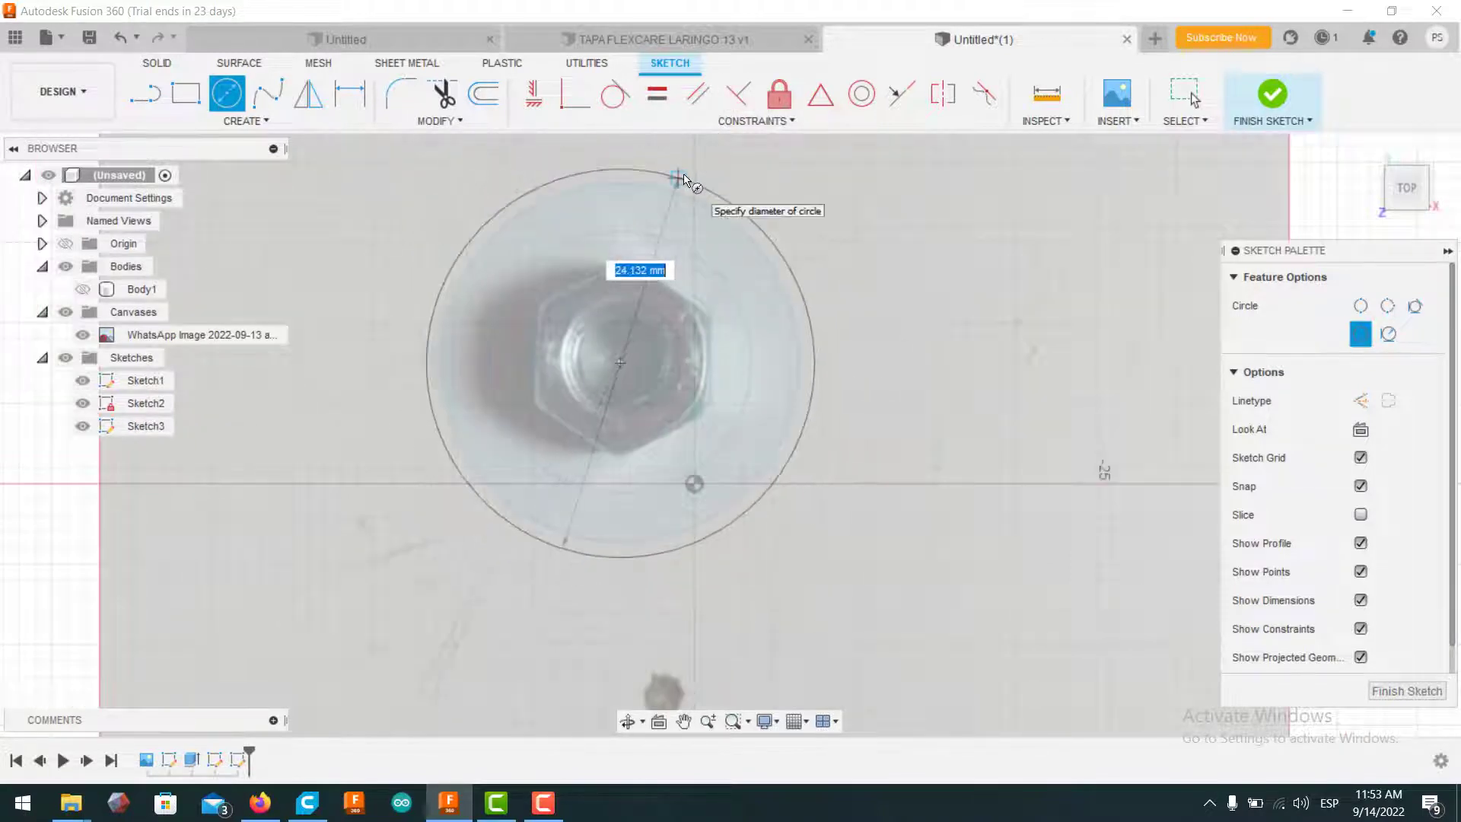
pyautogui.scroll(-3, 684, 180)
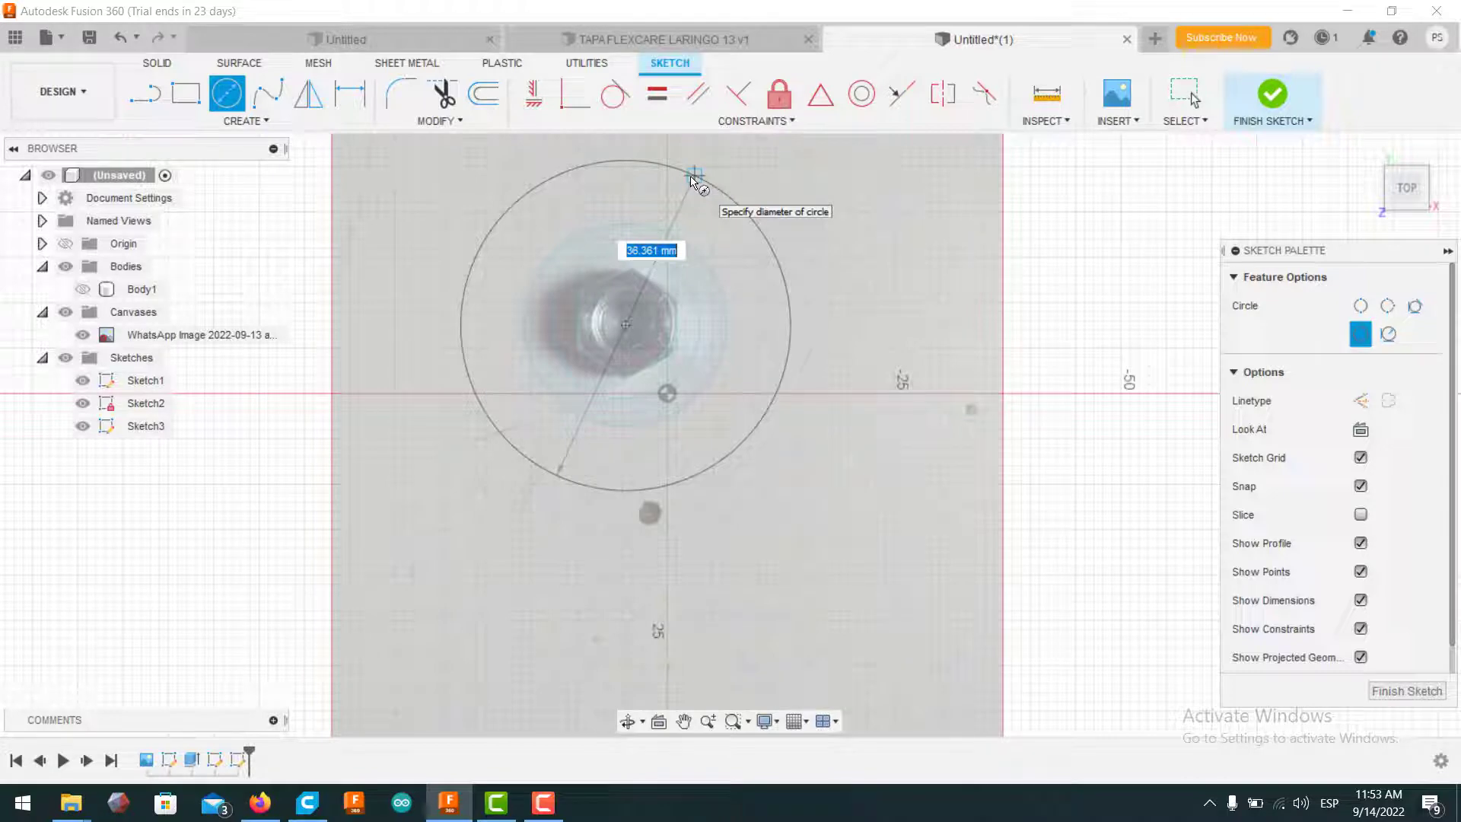
pyautogui.click(693, 180)
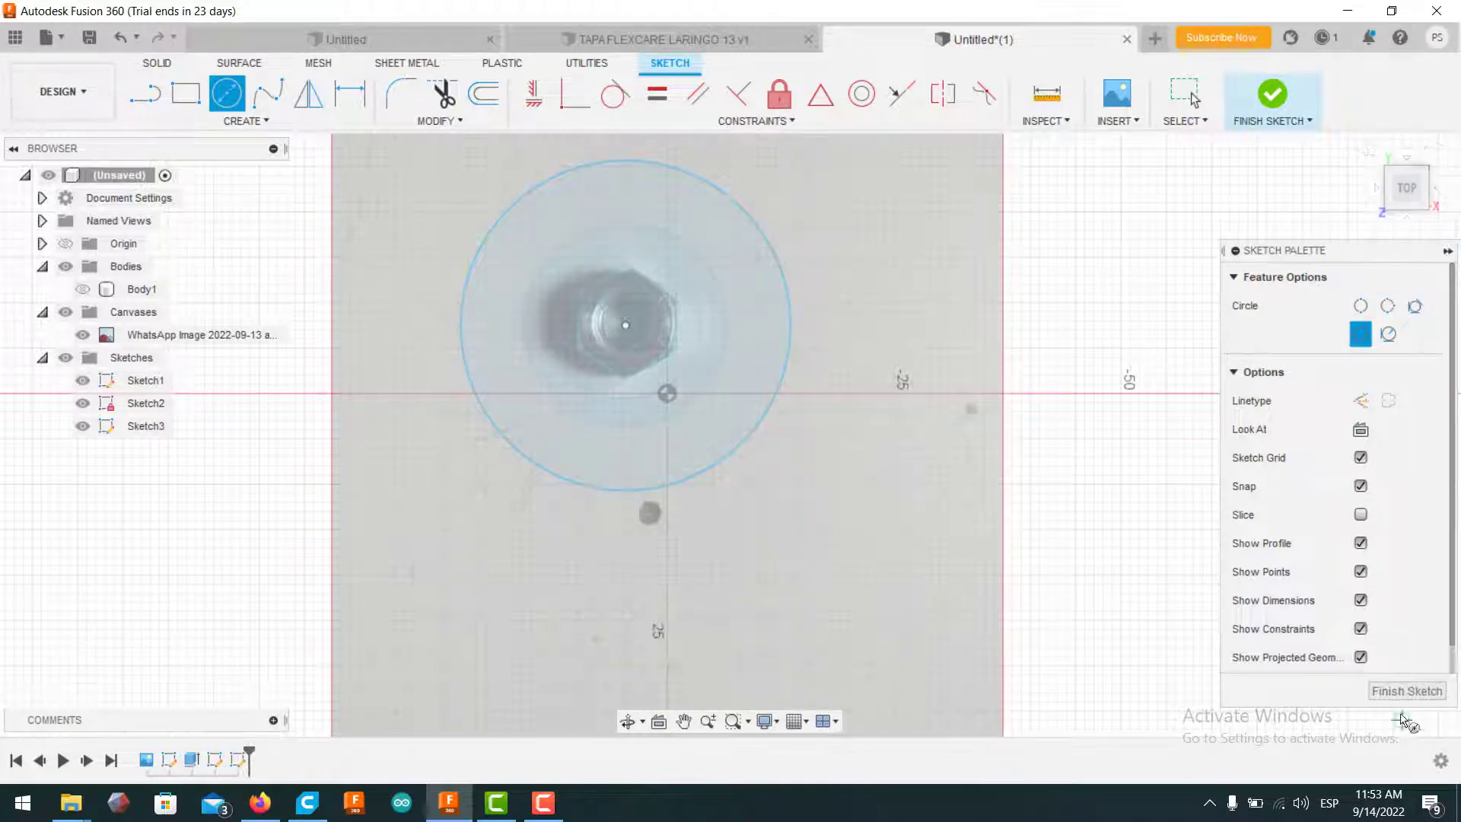
pyautogui.moveTo(1420, 204); pyautogui.dragTo(1412, 41)
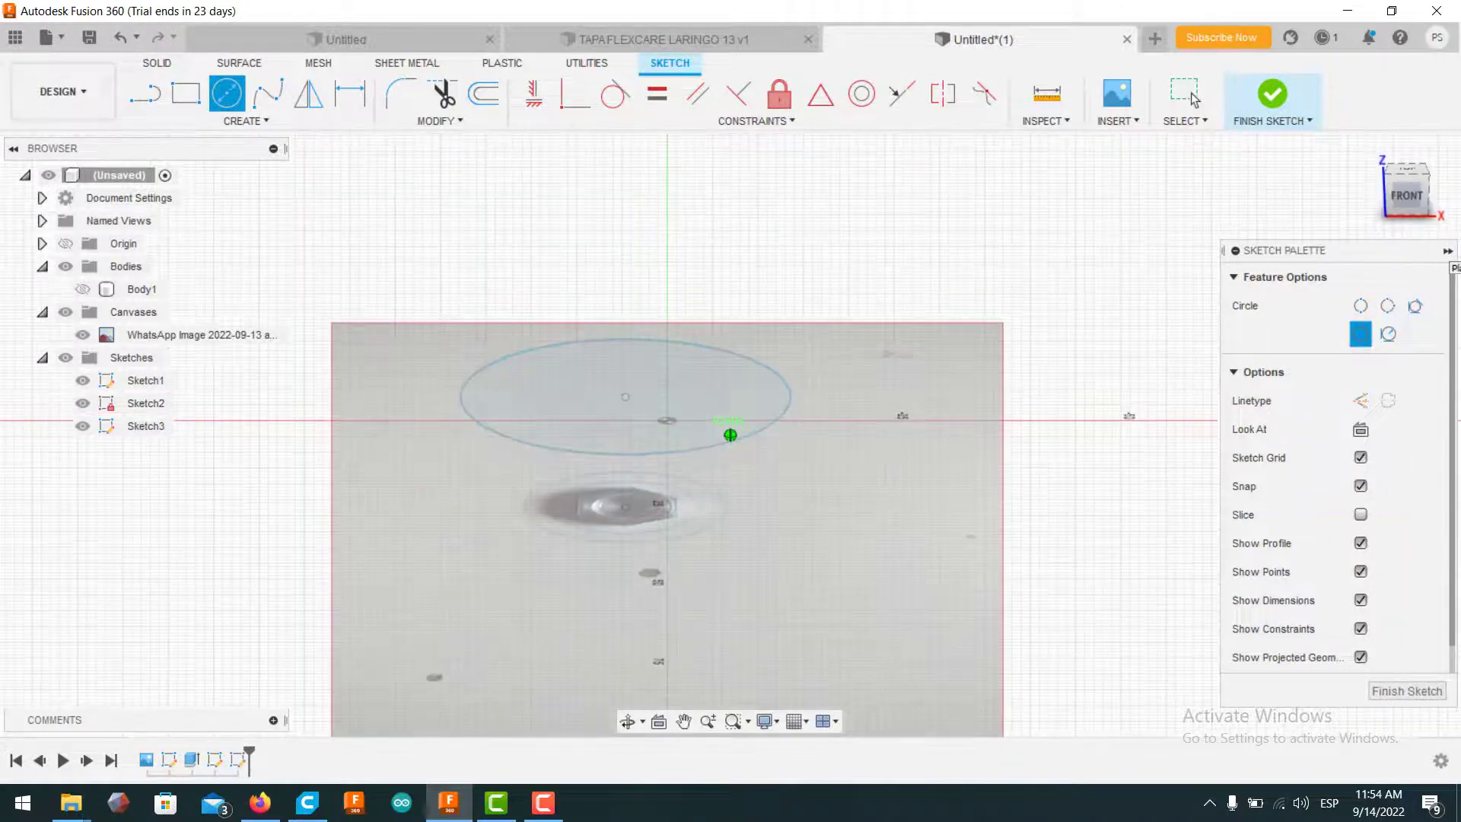
pyautogui.click(1396, 692)
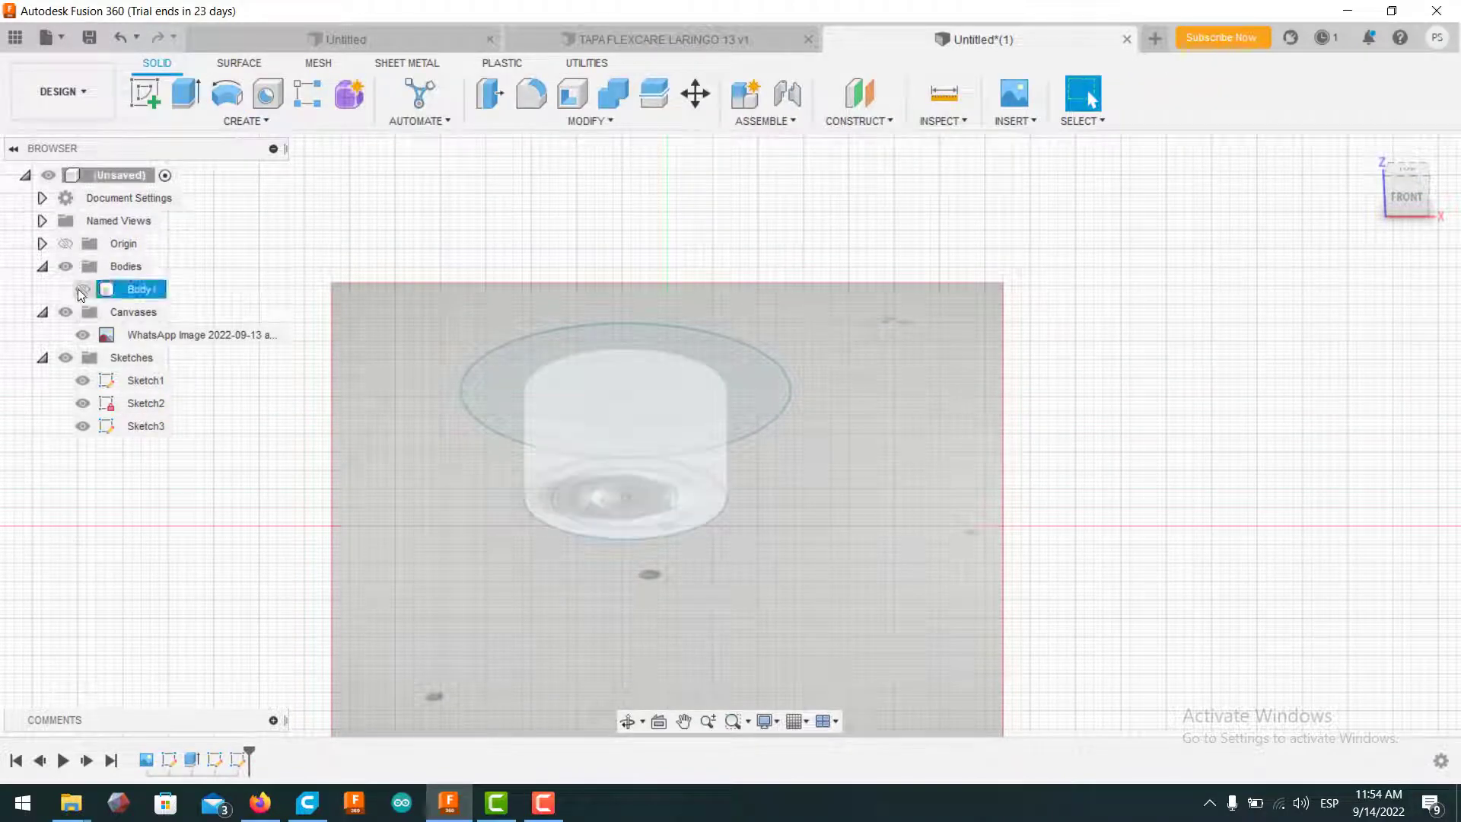
# Step: Show the cylinder body again and extrude the large circle profile 10 mm upward from the cylinder's top
pyautogui.click(82, 290)
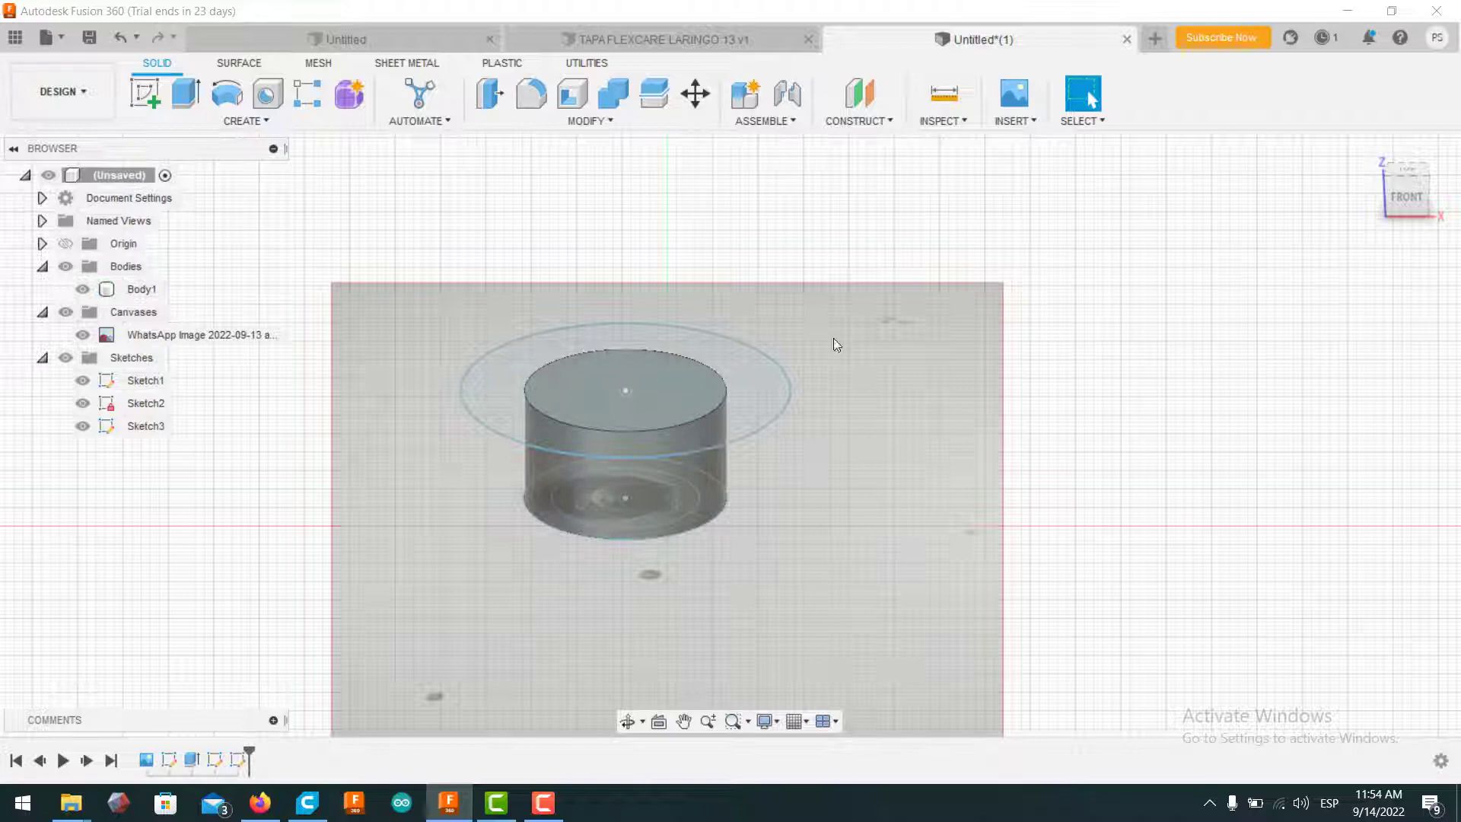
pyautogui.click(186, 93)
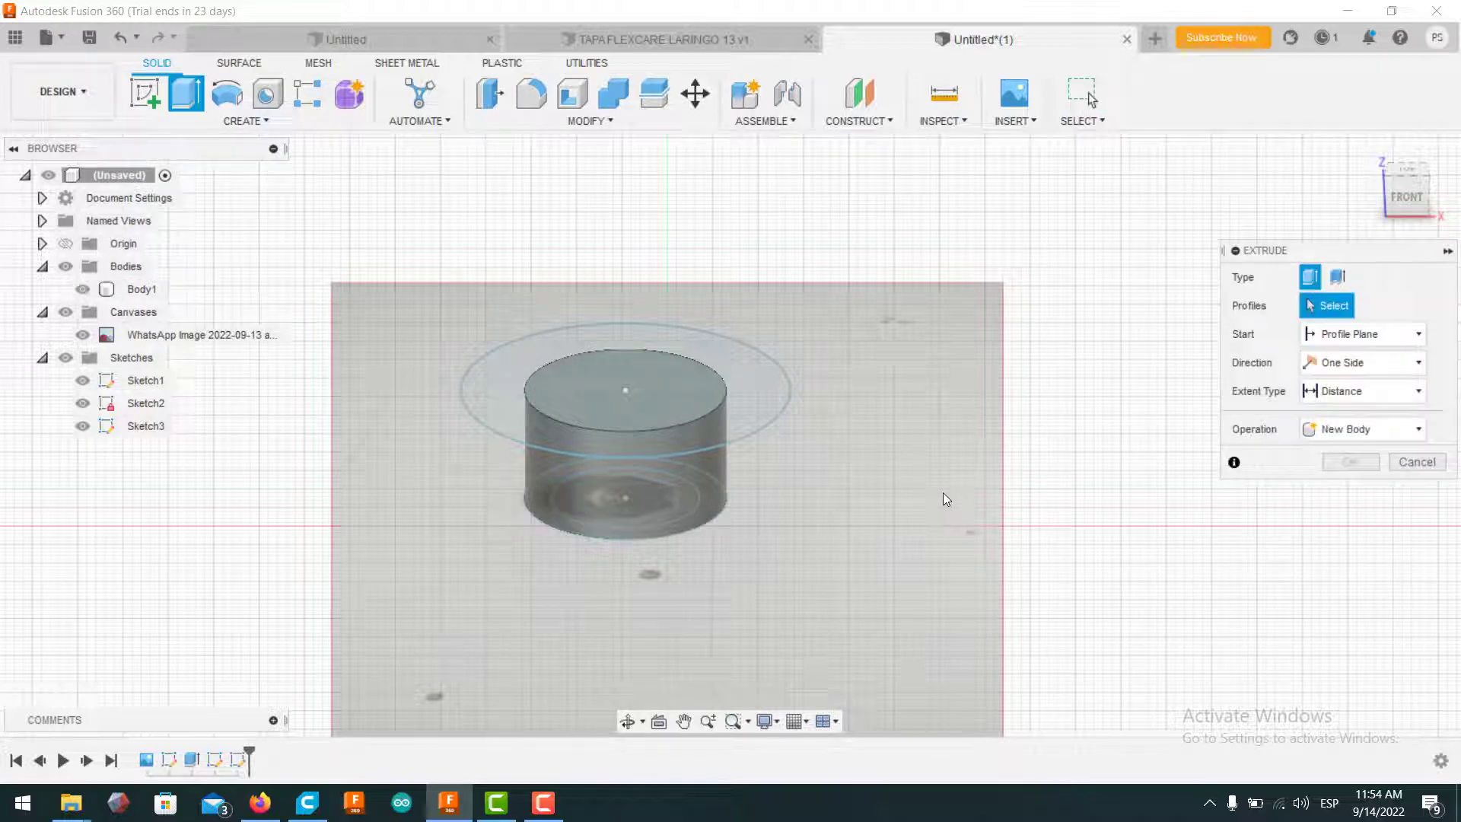
pyautogui.click(721, 418)
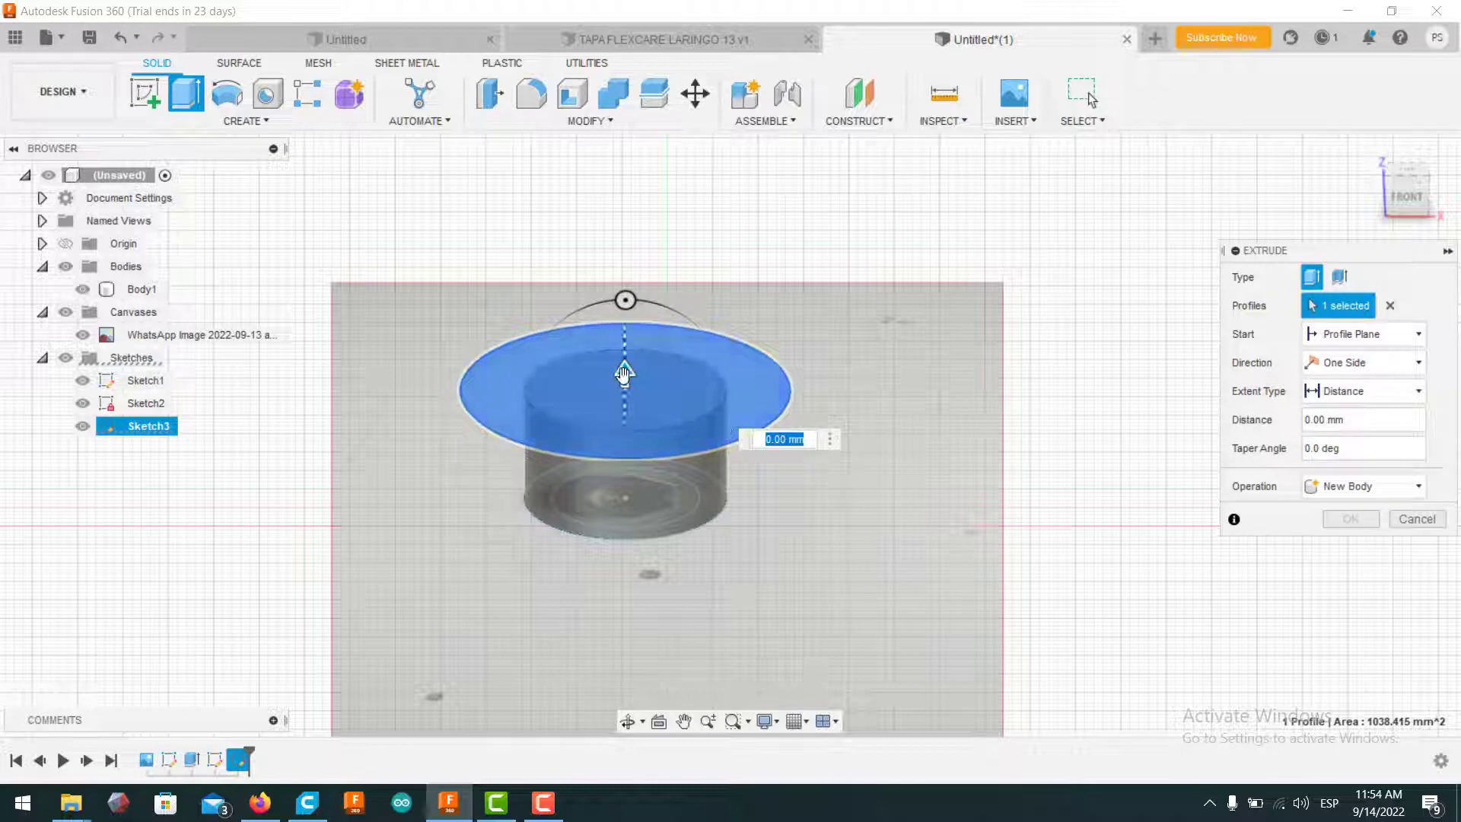
pyautogui.moveTo(625, 376); pyautogui.dragTo(636, 299)
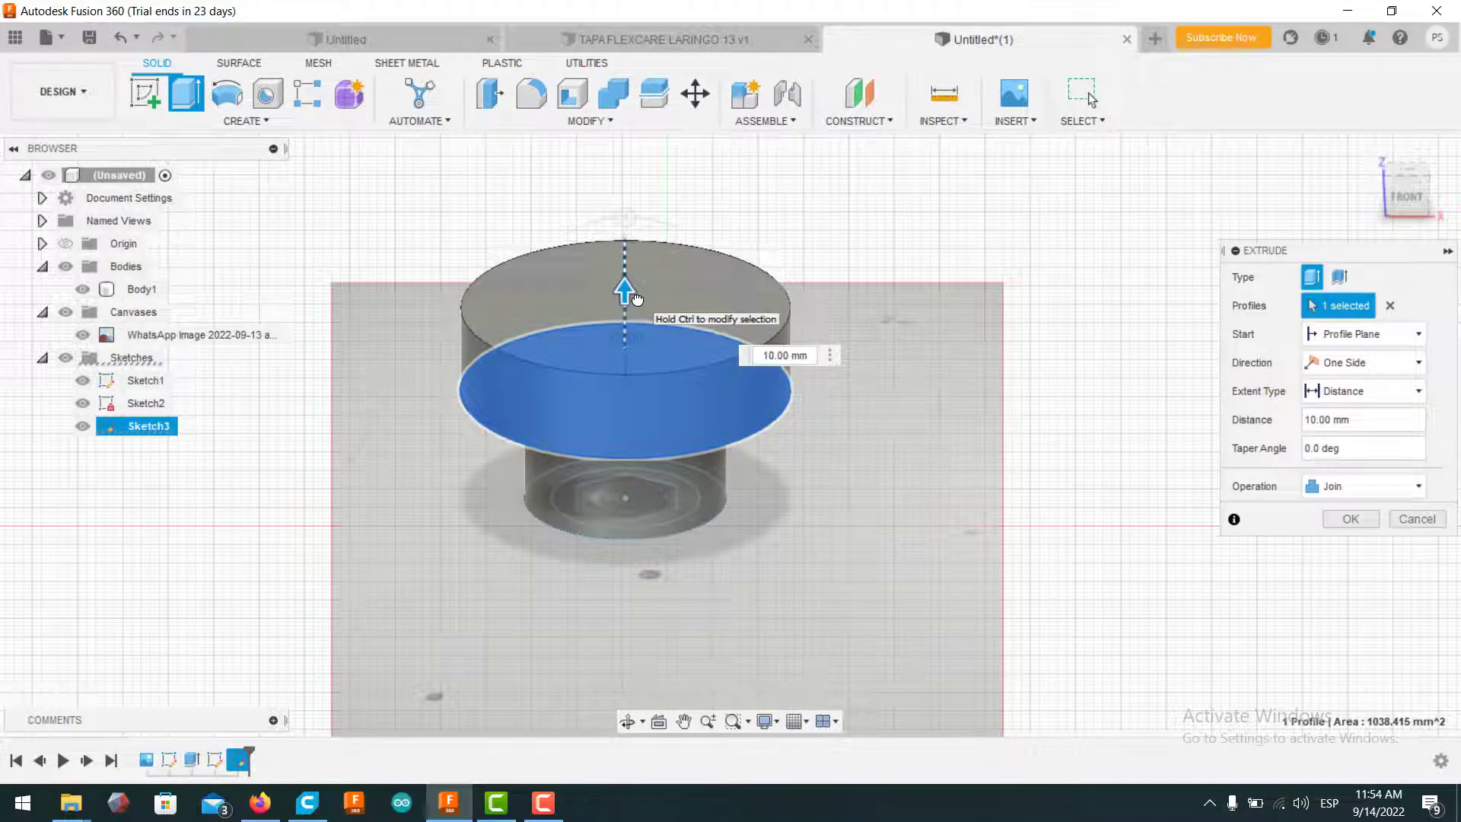
# Step: Make the large circle's extrusion two-sided with 4 mm downward on the second side, and join it to the cylinder
pyautogui.click(1361, 364)
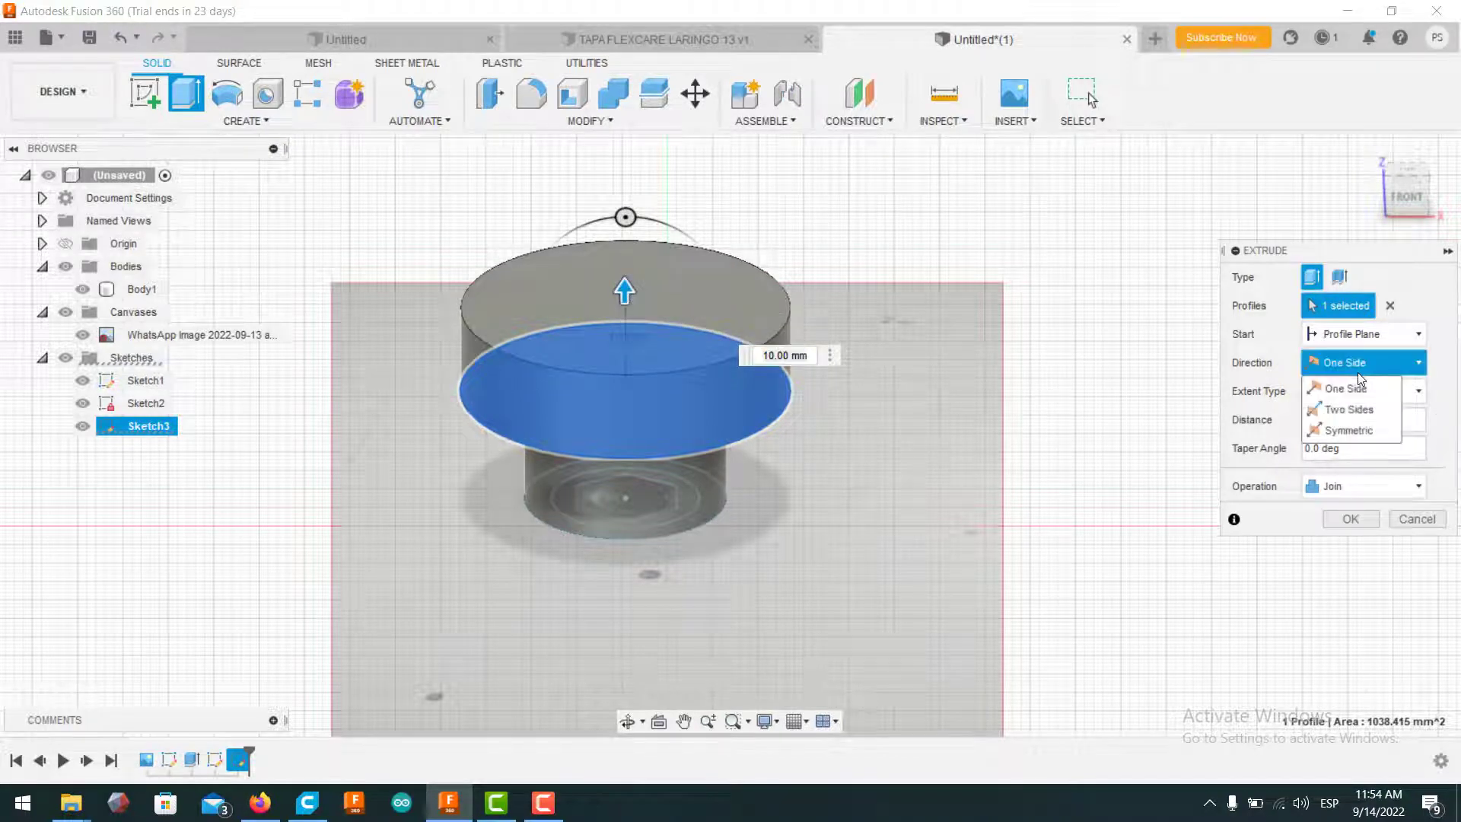
pyautogui.click(1348, 409)
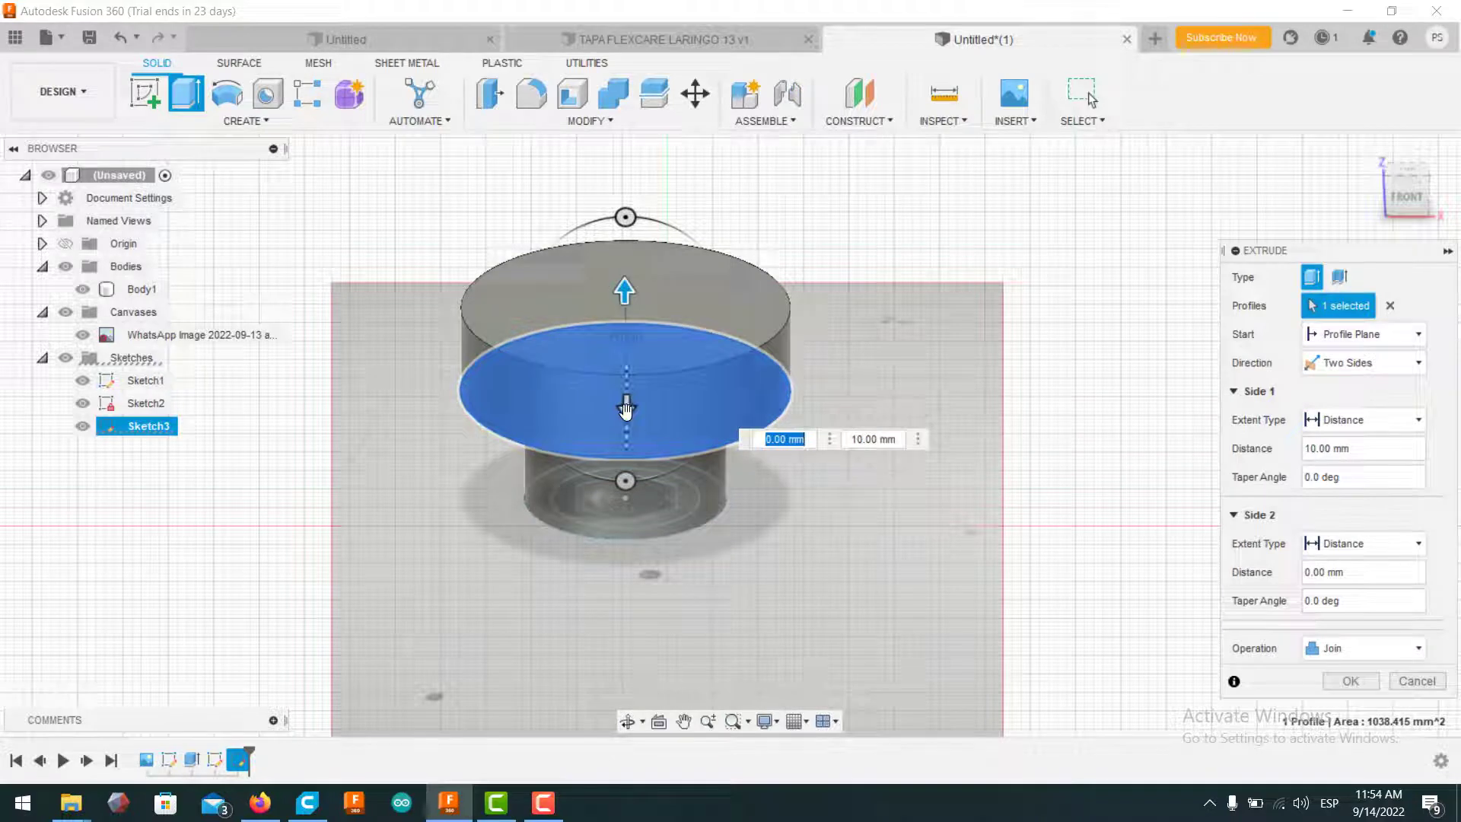
pyautogui.moveTo(625, 409); pyautogui.dragTo(631, 449)
pyautogui.click(1404, 647)
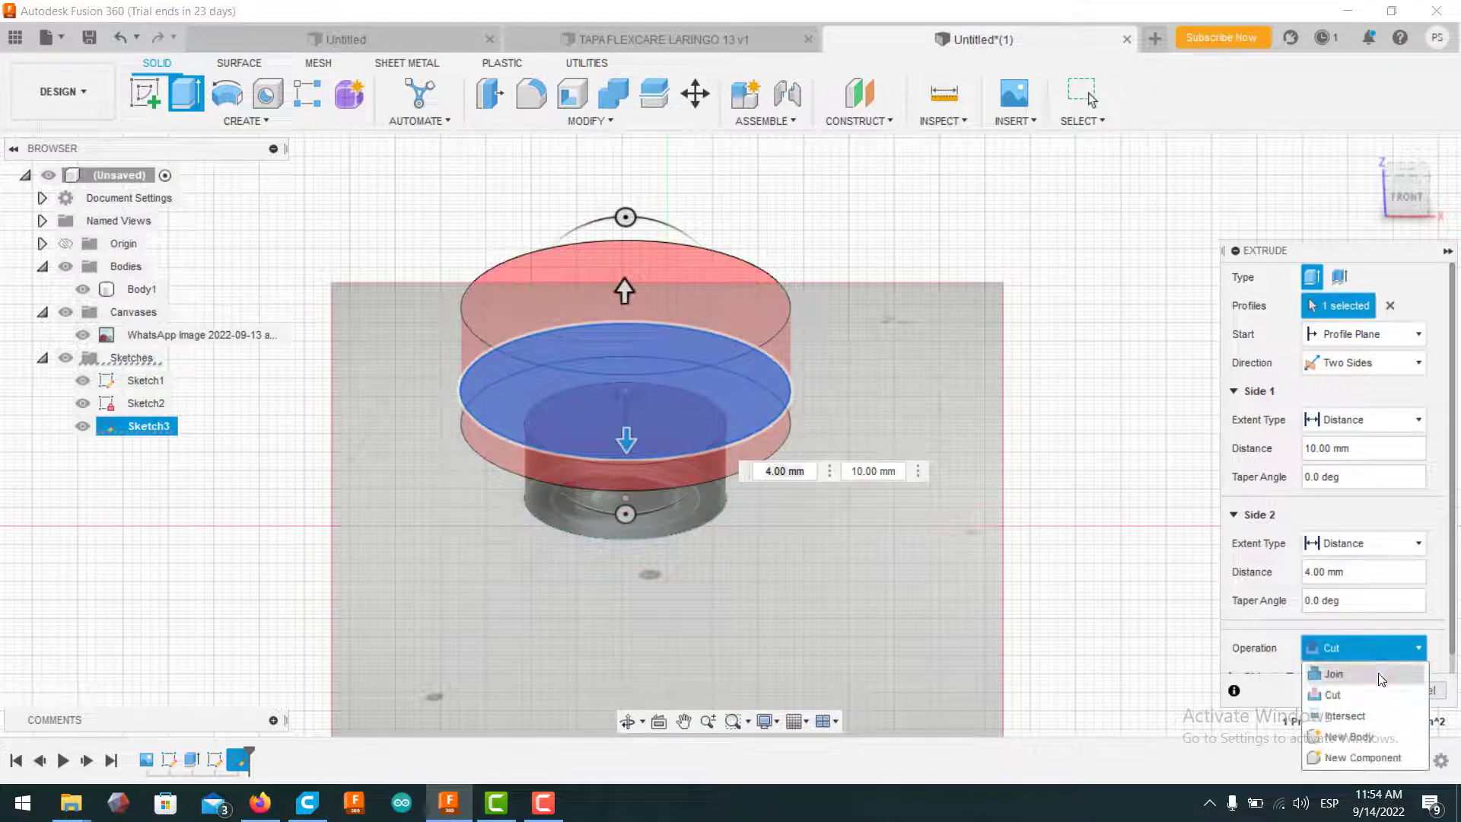
pyautogui.click(1381, 669)
pyautogui.click(1358, 681)
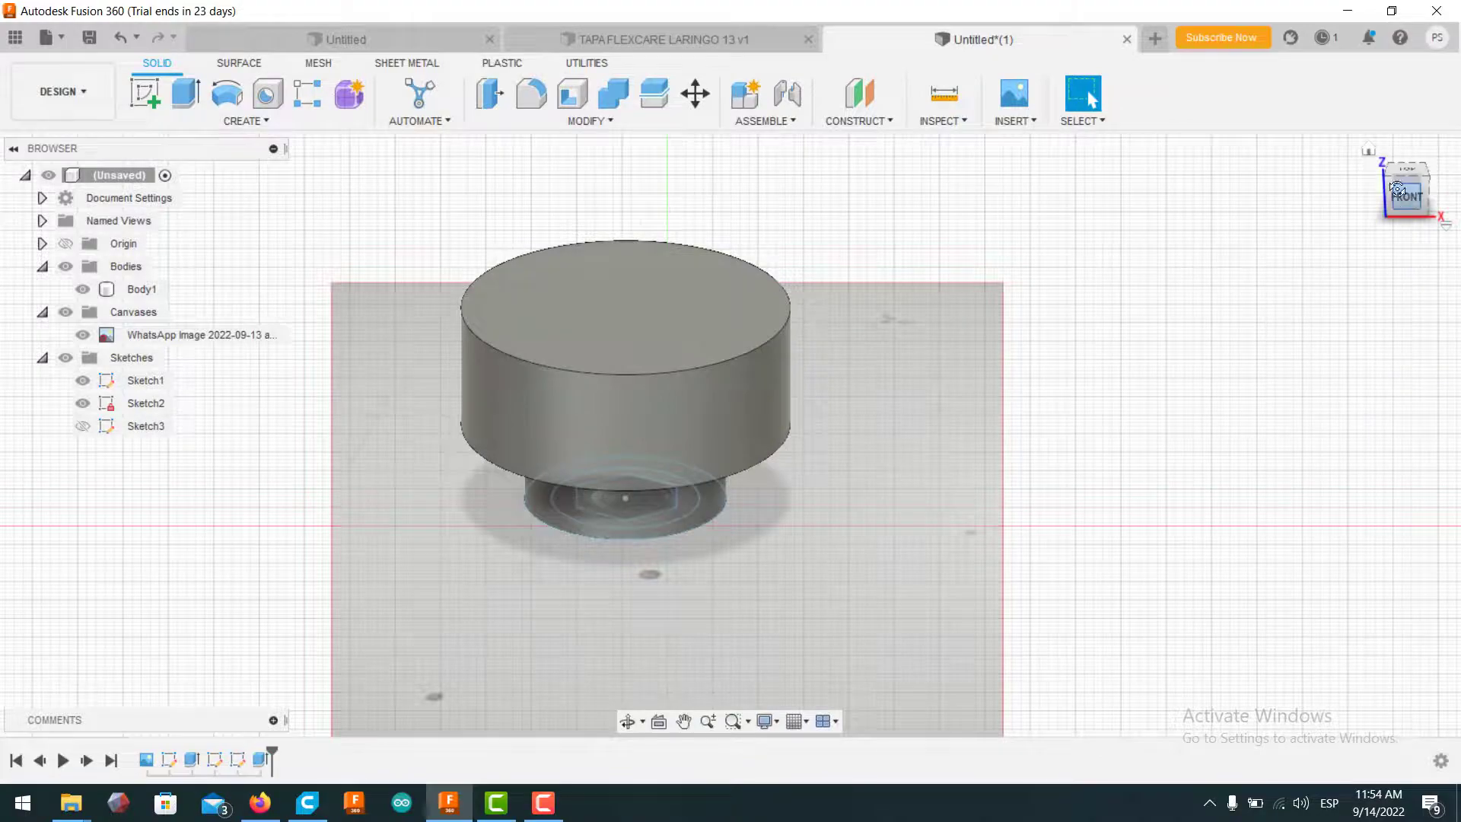
# Step: Cut the hexagon profile 6 mm deep into the underside of the smaller cylinder
pyautogui.moveTo(1397, 189); pyautogui.dragTo(1377, 91)
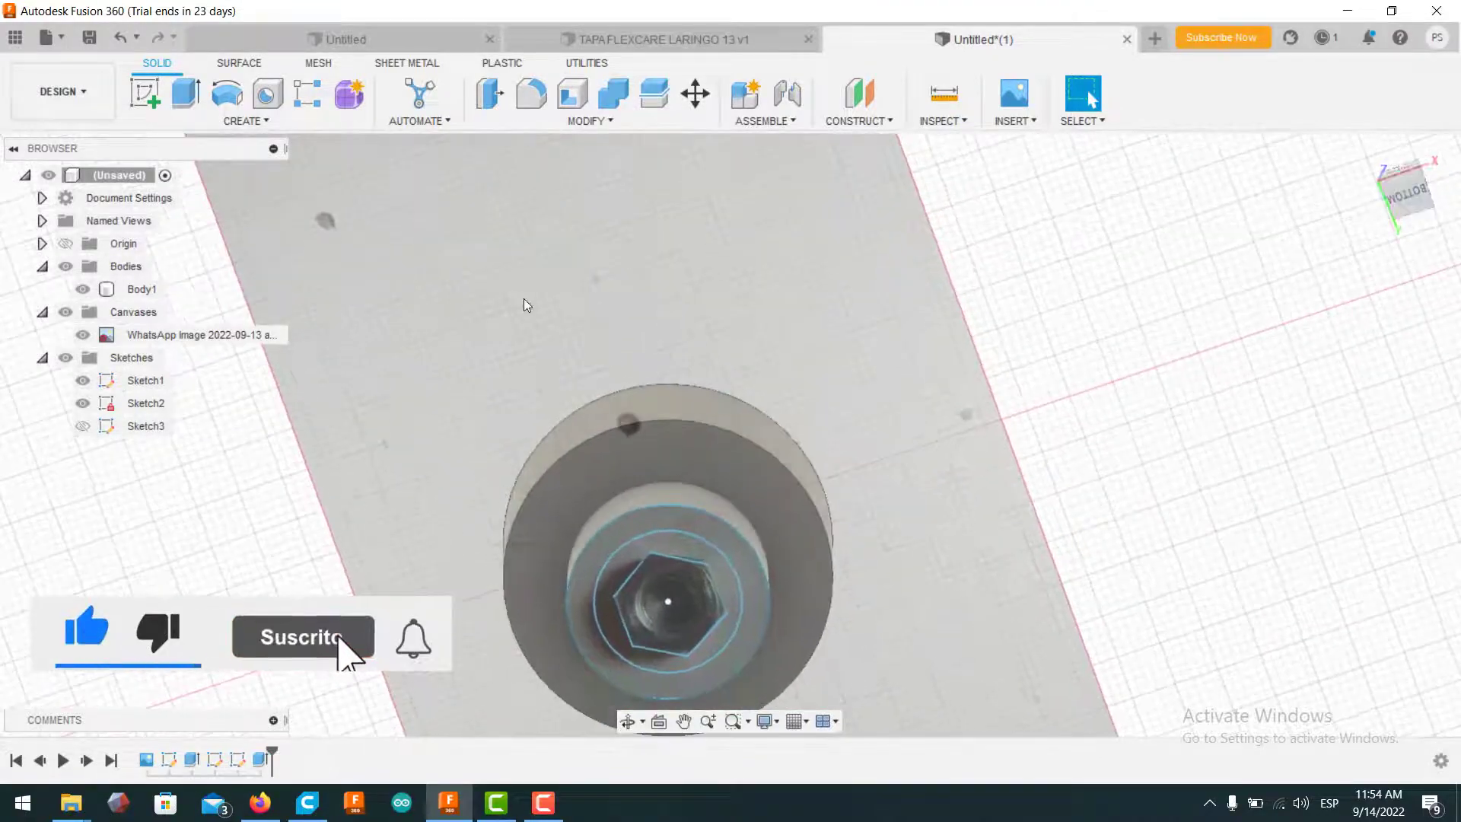
pyautogui.press('e')
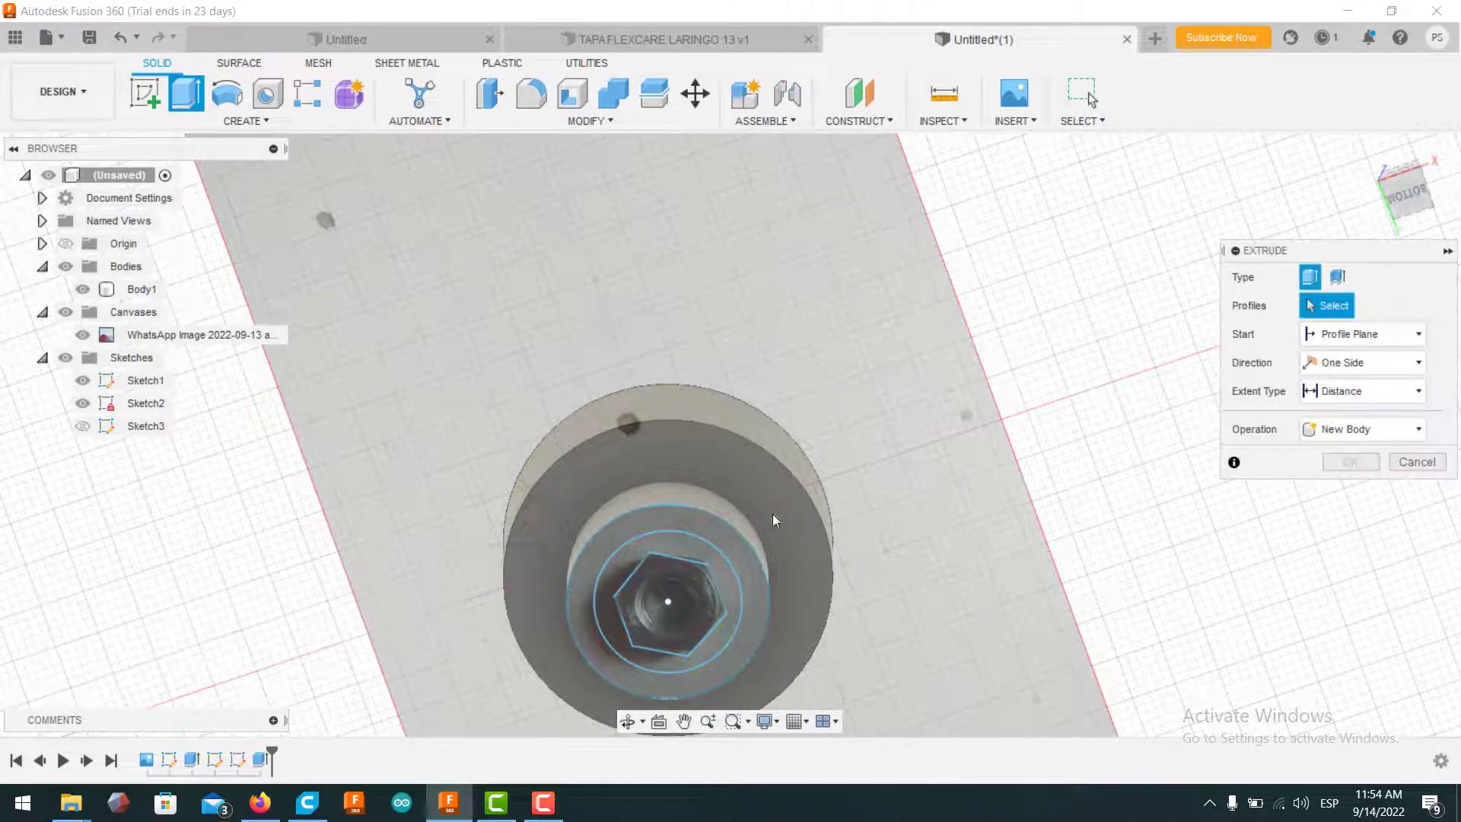
pyautogui.click(668, 601)
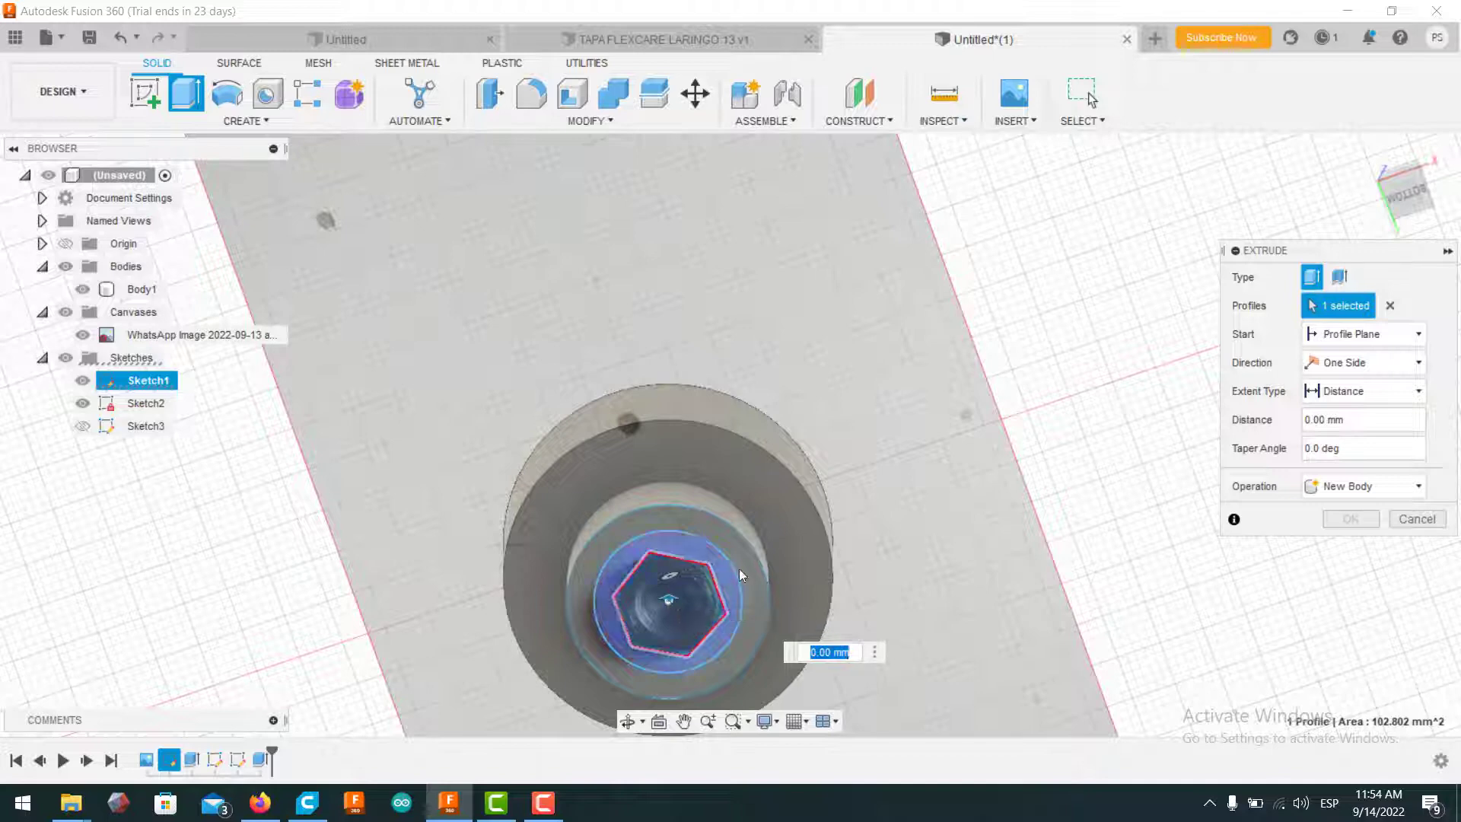
pyautogui.click(1410, 188)
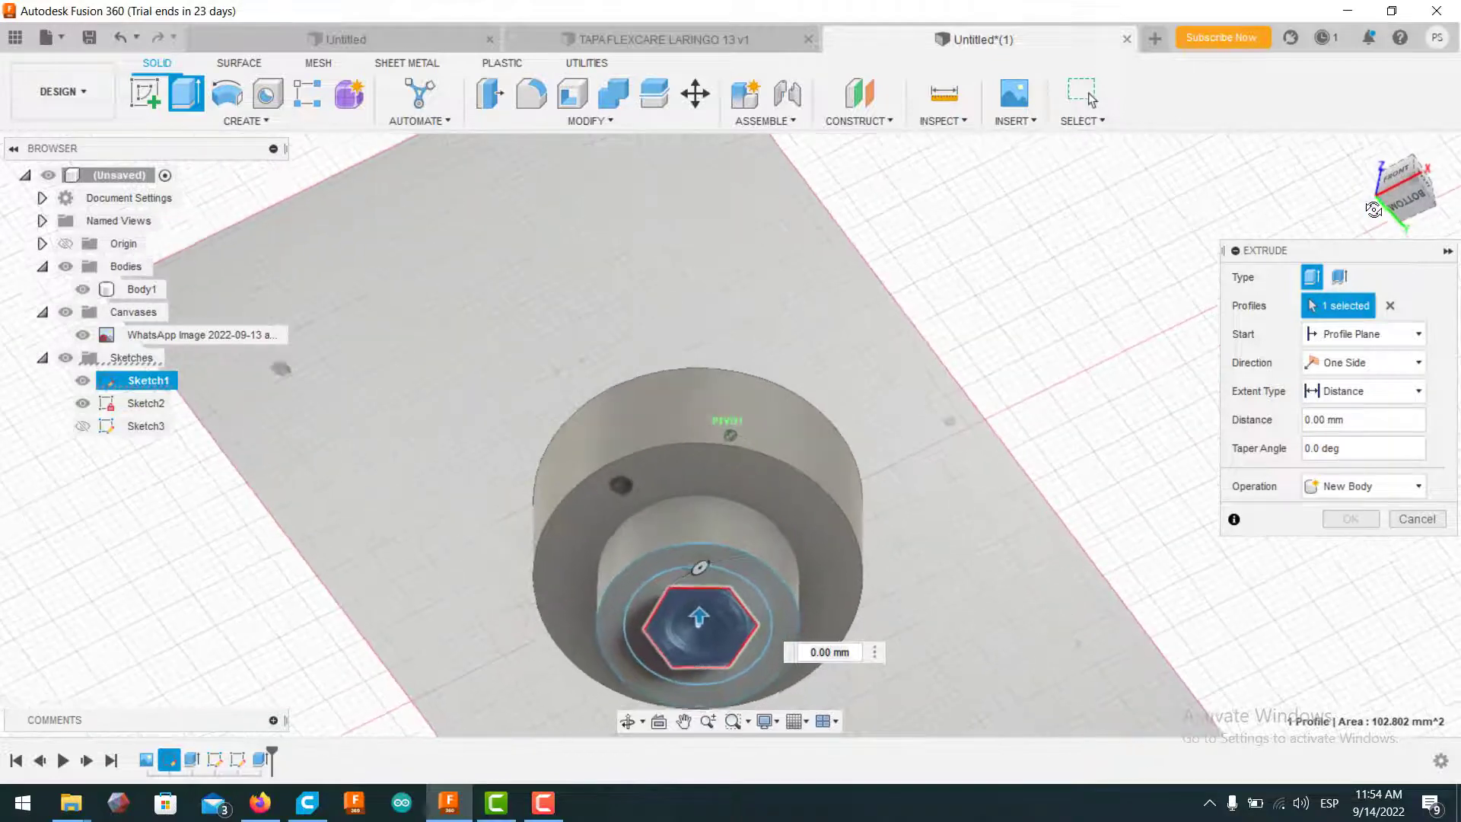
pyautogui.moveTo(699, 615); pyautogui.dragTo(703, 577)
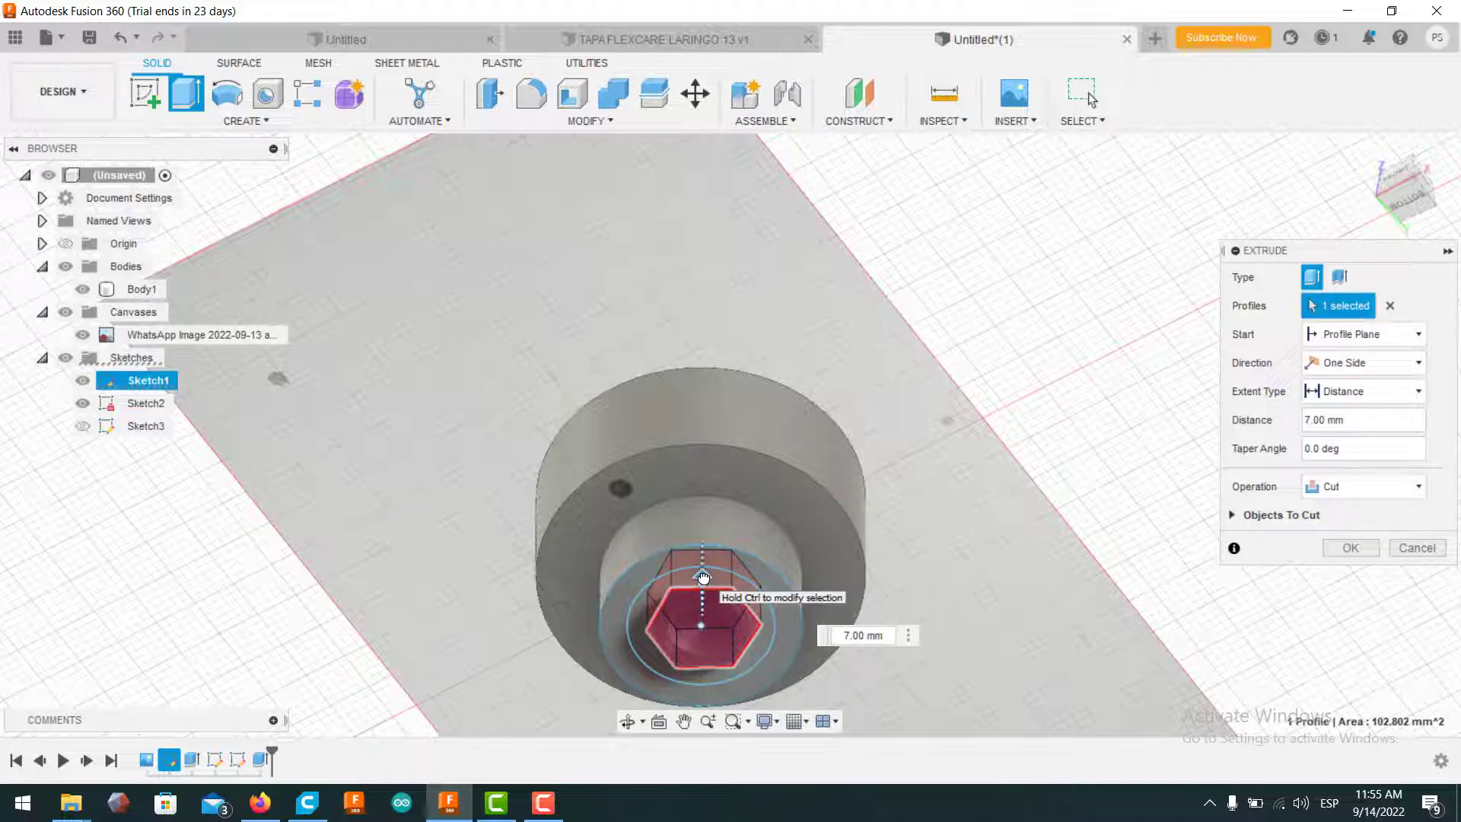
pyautogui.press('Tab')
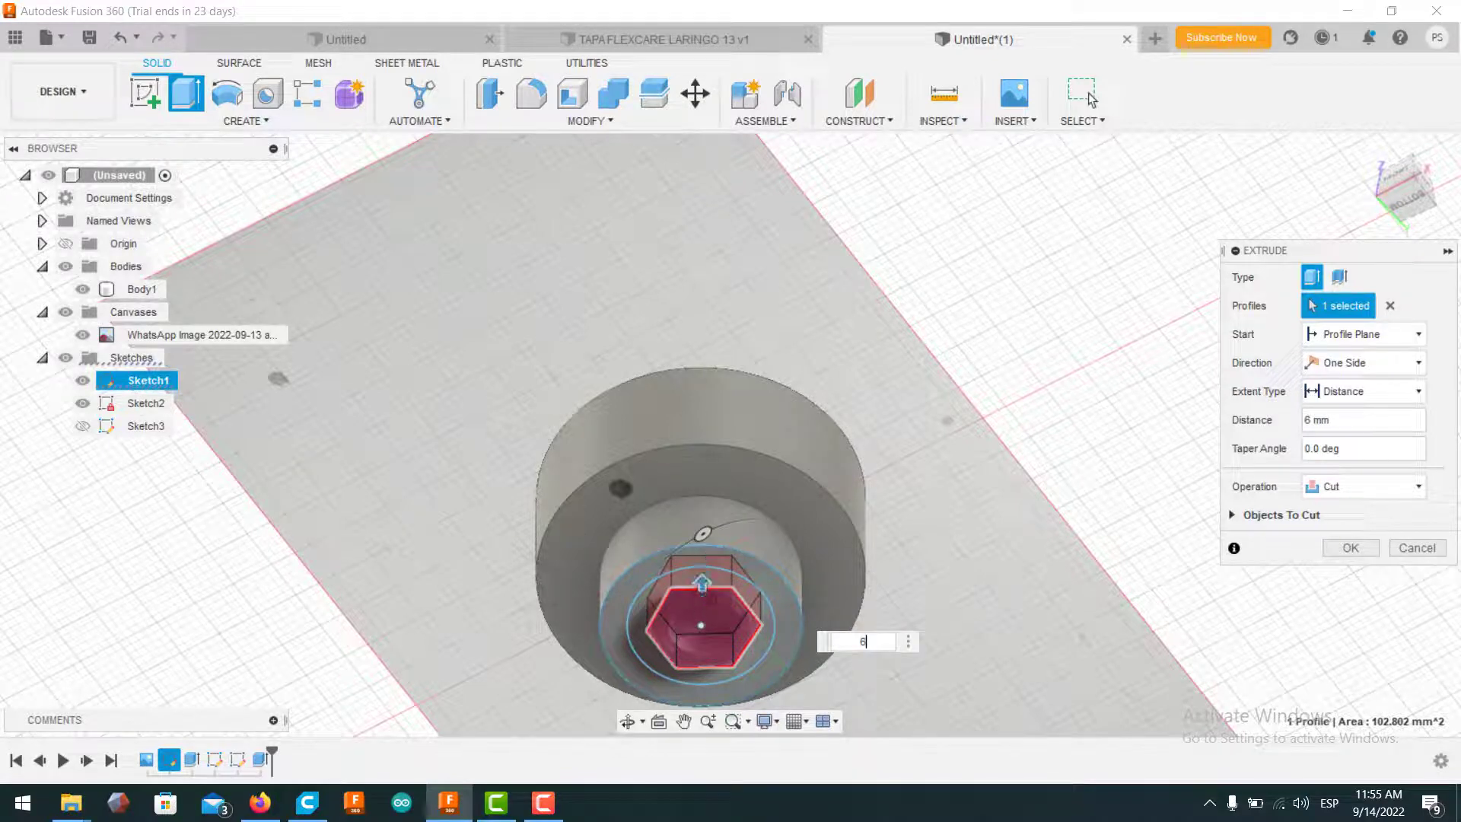
pyautogui.click(1351, 549)
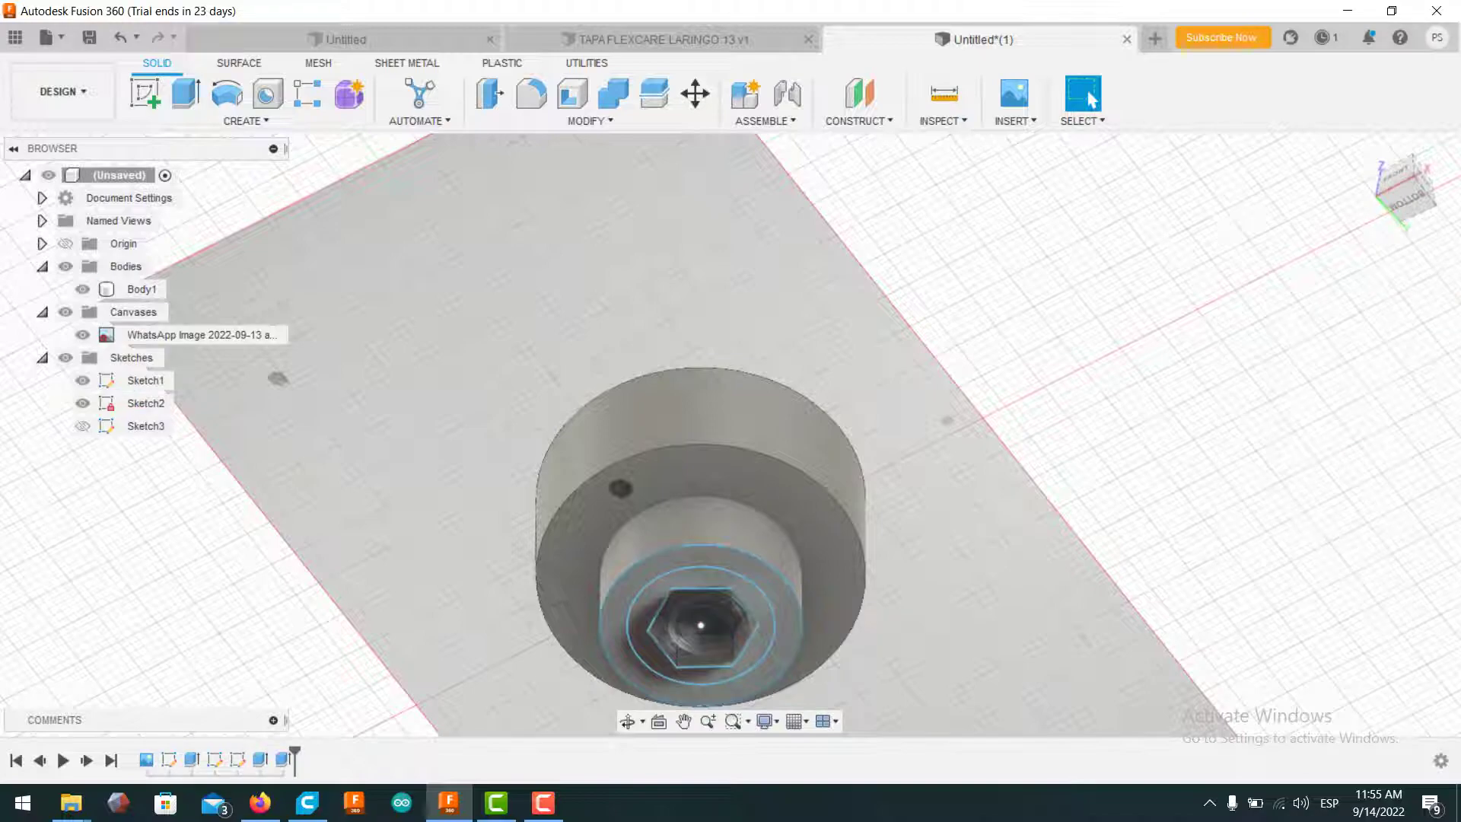
pyautogui.moveTo(1416, 194)
pyautogui.mouseDown()
pyautogui.moveTo(1373, 293)
pyautogui.moveTo(1399, 141)
pyautogui.moveTo(1327, 317)
pyautogui.mouseUp()
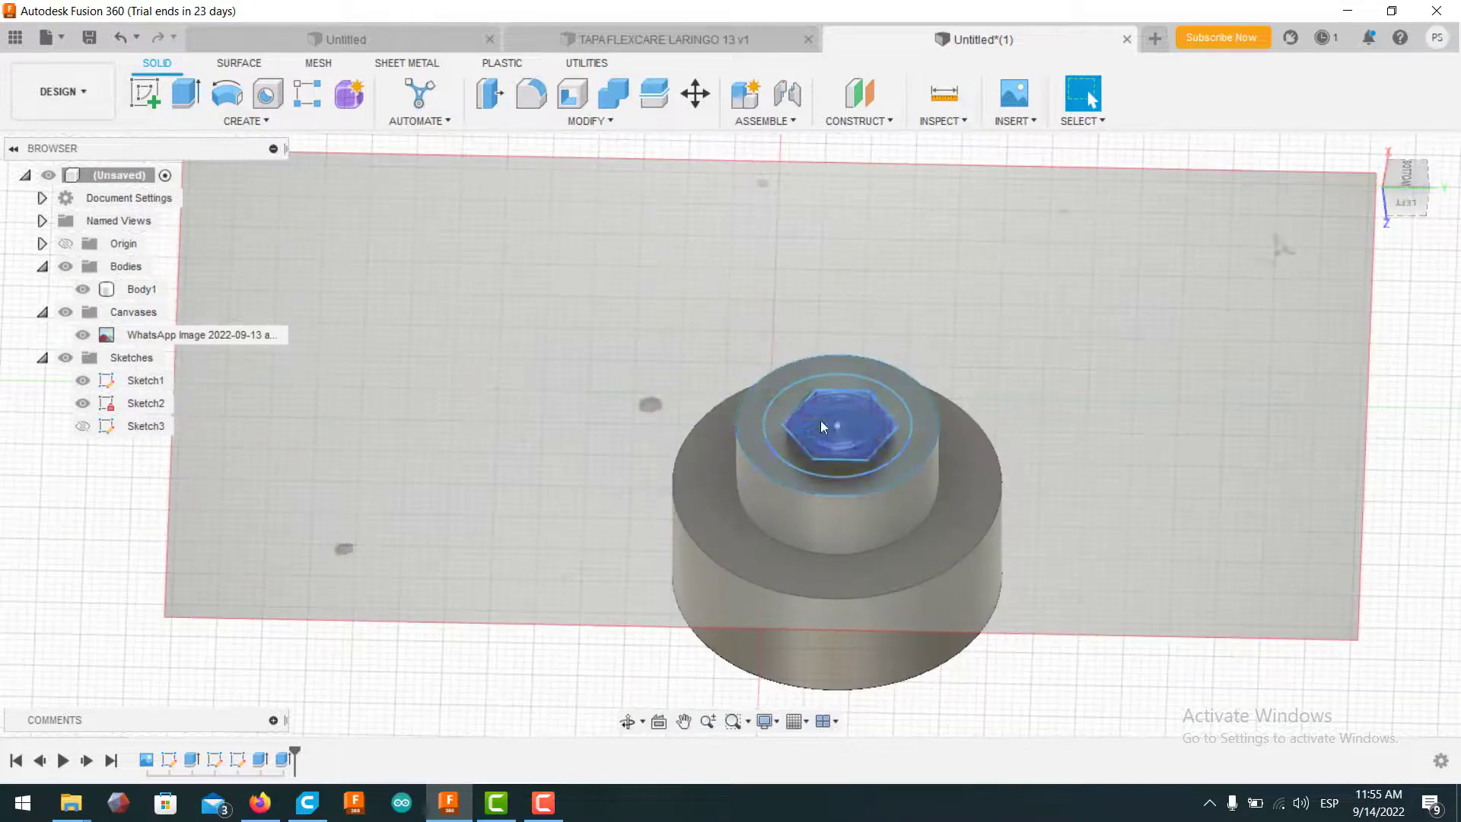
pyautogui.click(857, 436)
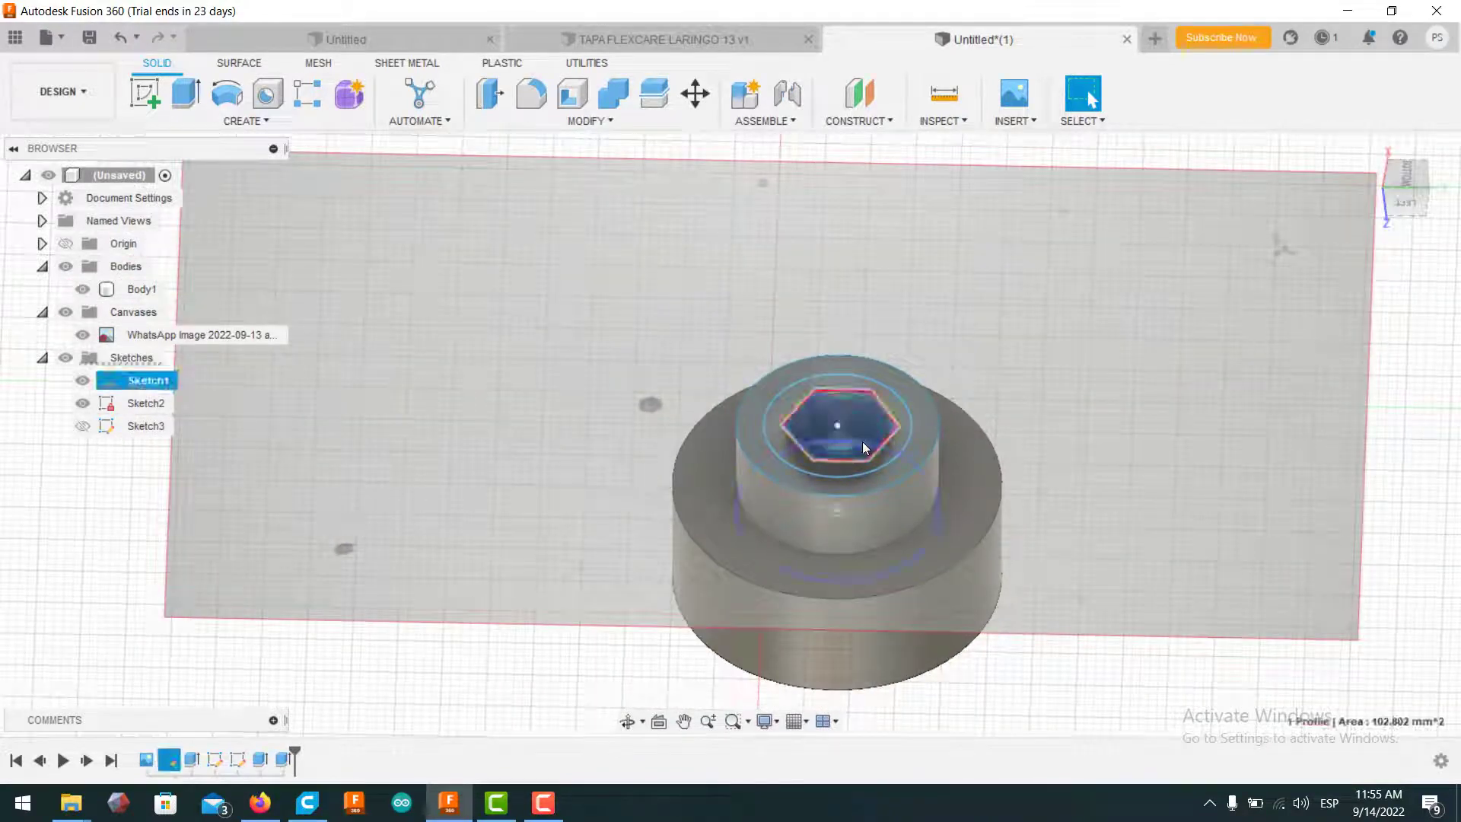
pyautogui.click(186, 93)
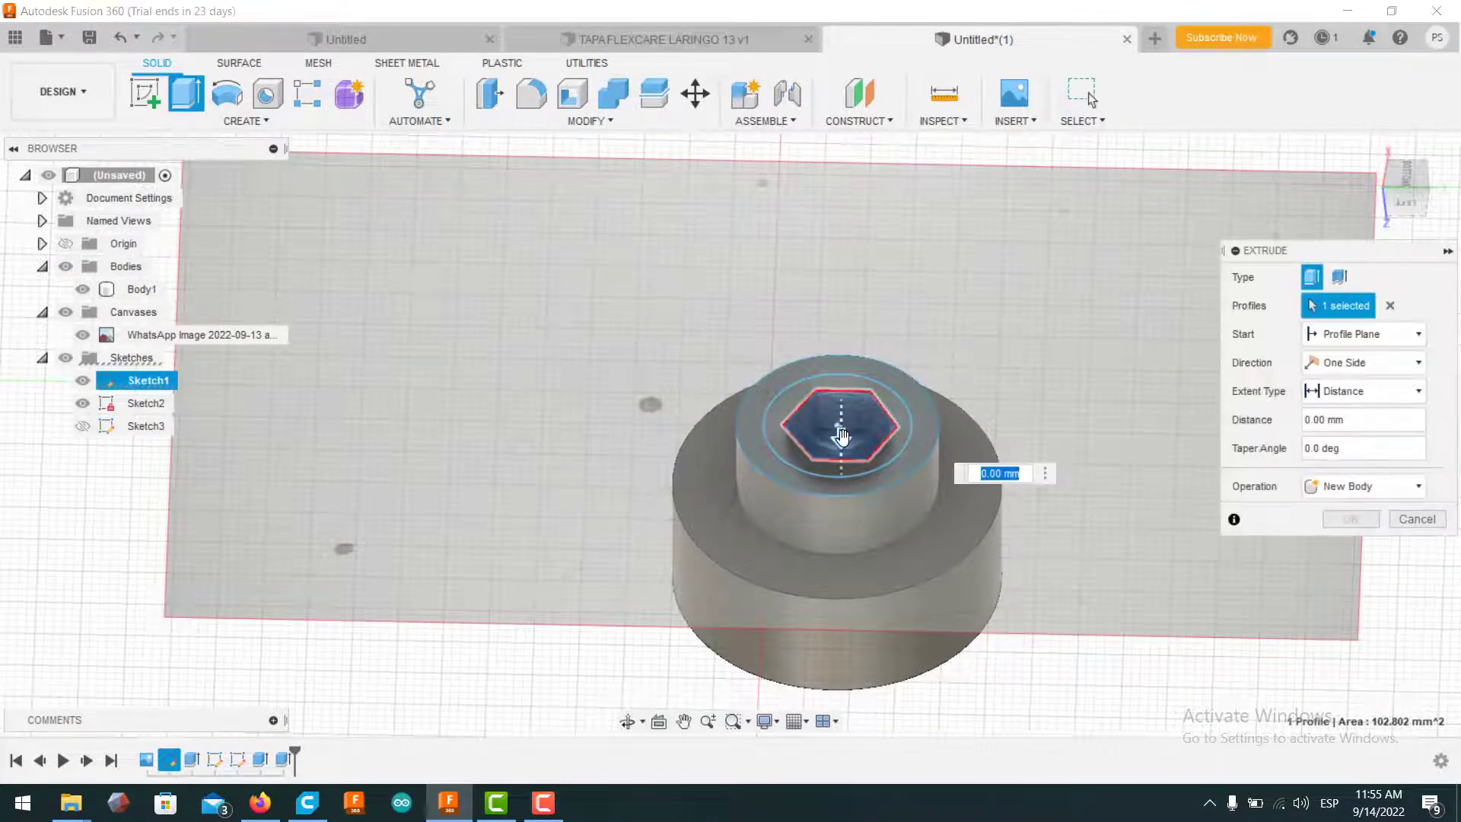
pyautogui.moveTo(844, 454); pyautogui.dragTo(843, 526)
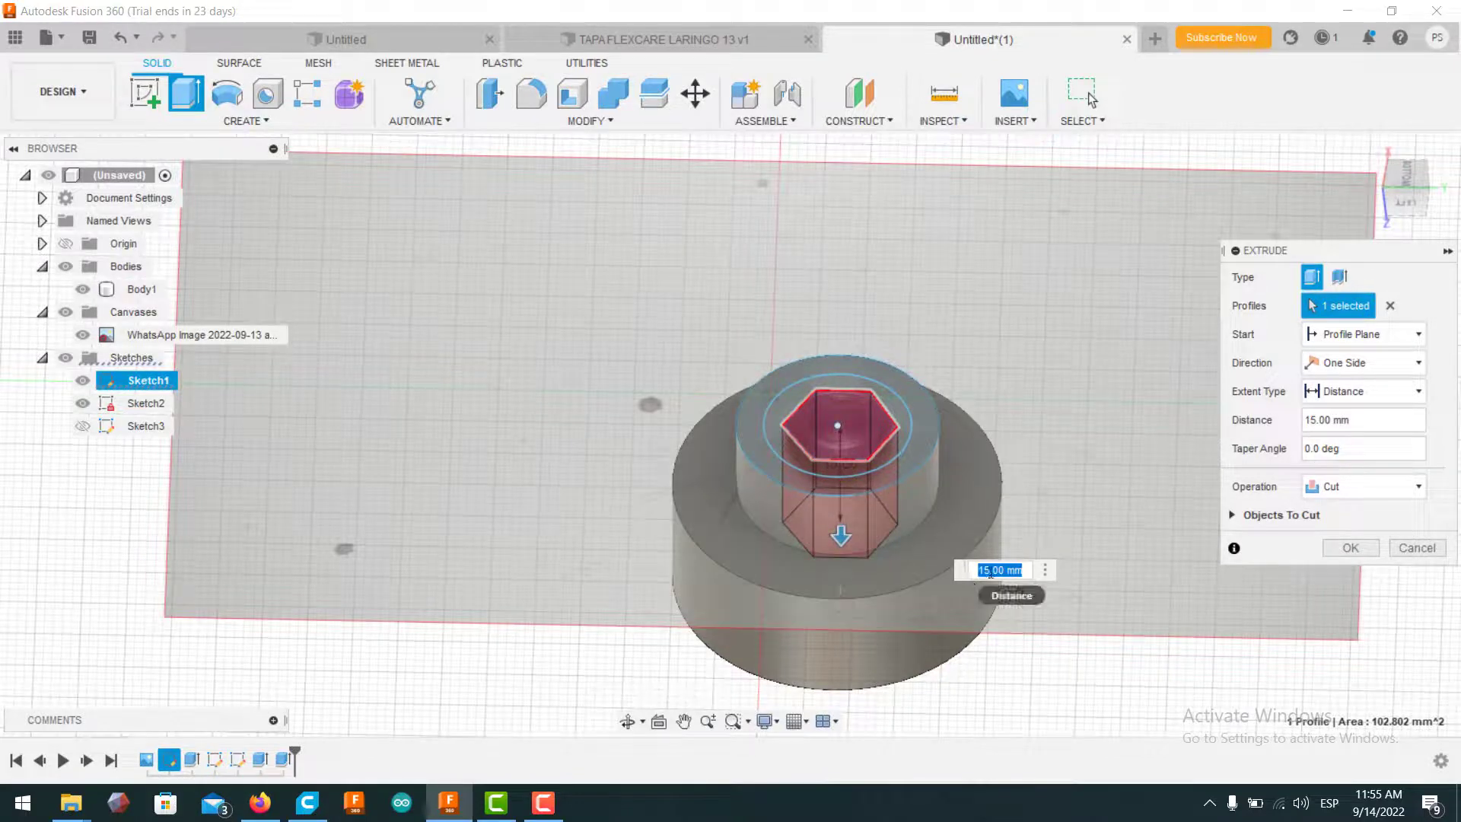
pyautogui.write('7')
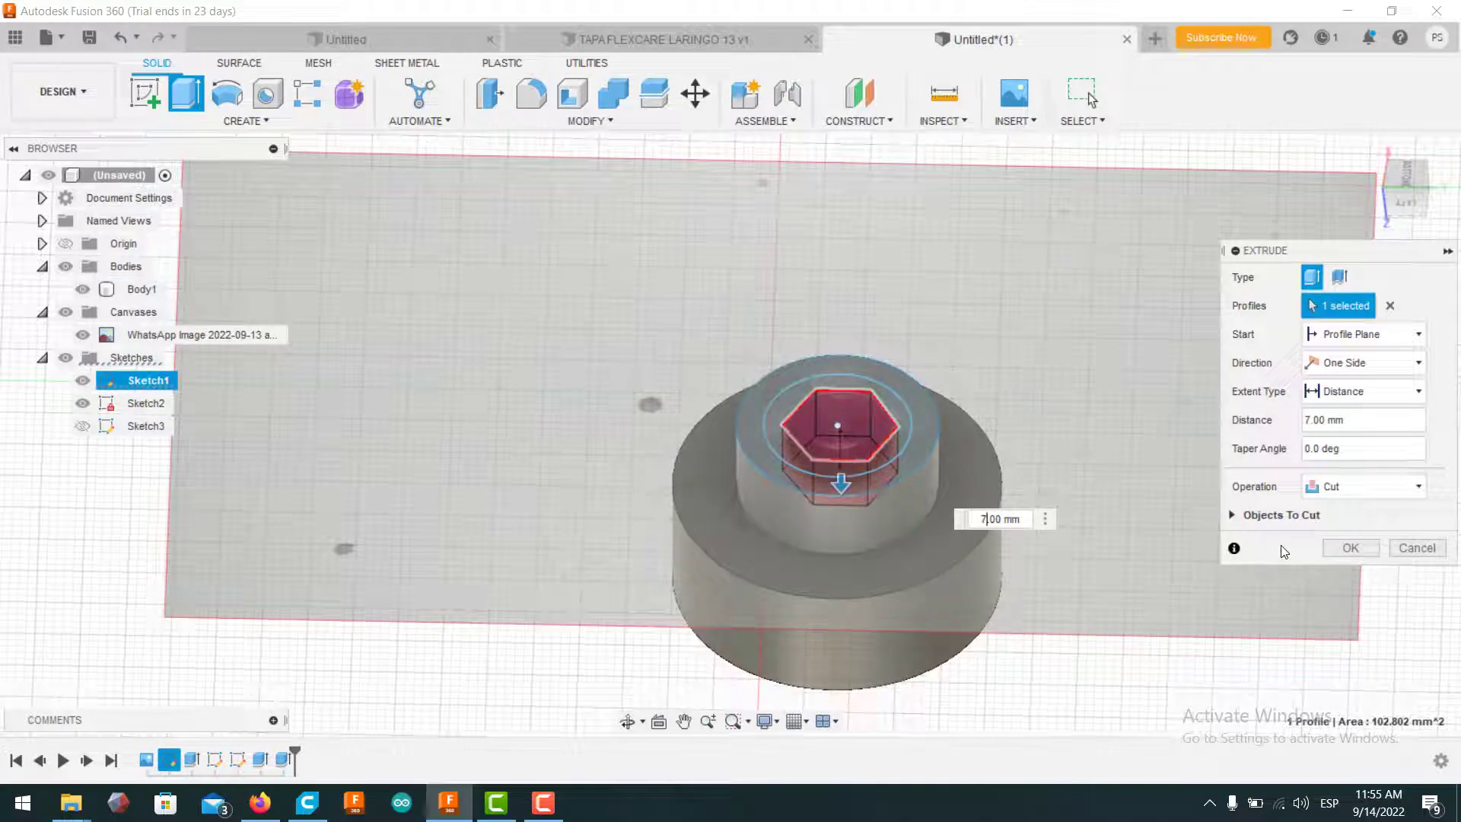
pyautogui.press('Return')
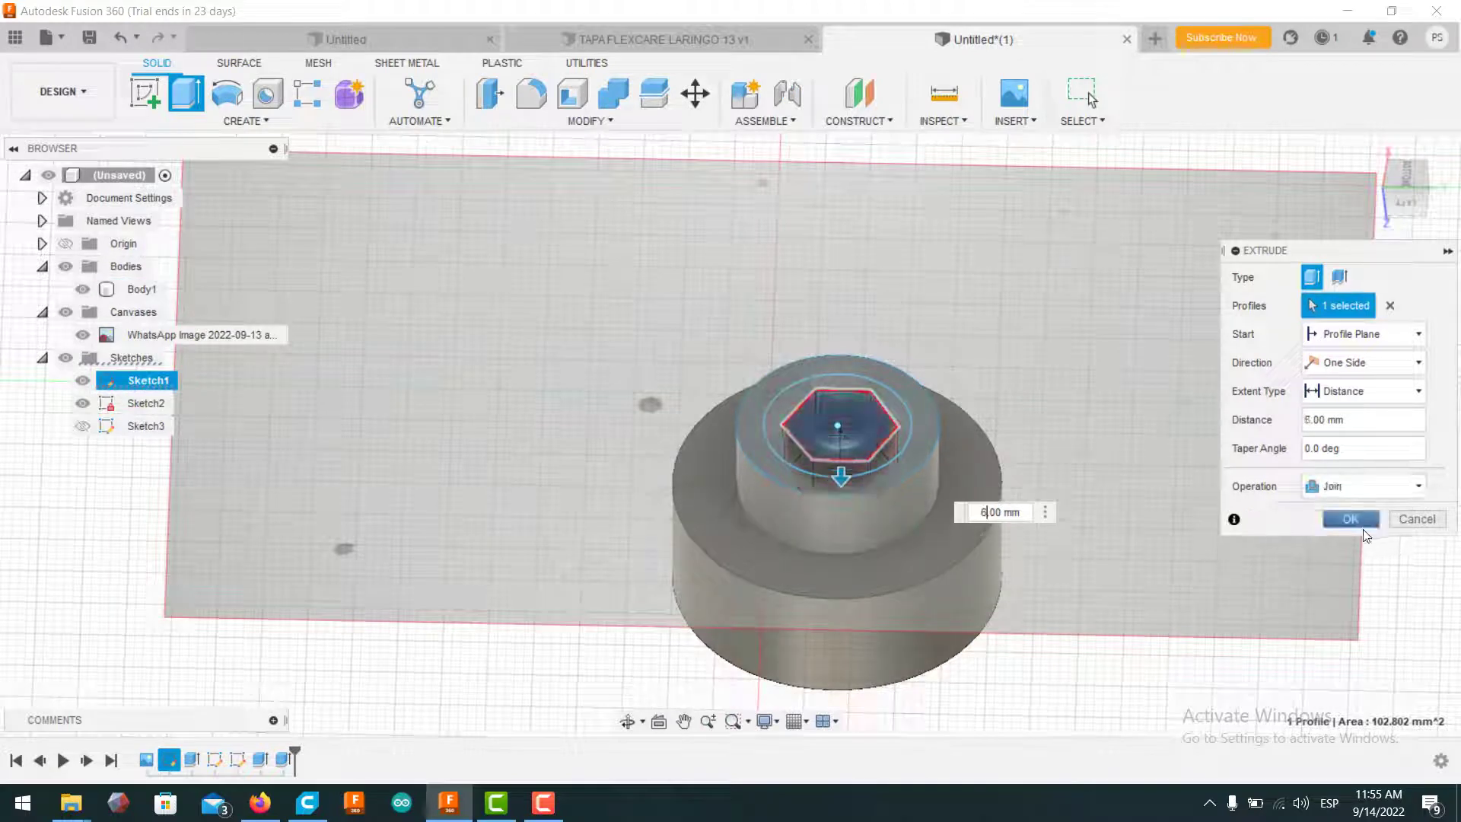
pyautogui.click(1366, 485)
pyautogui.click(1366, 483)
pyautogui.click(1353, 538)
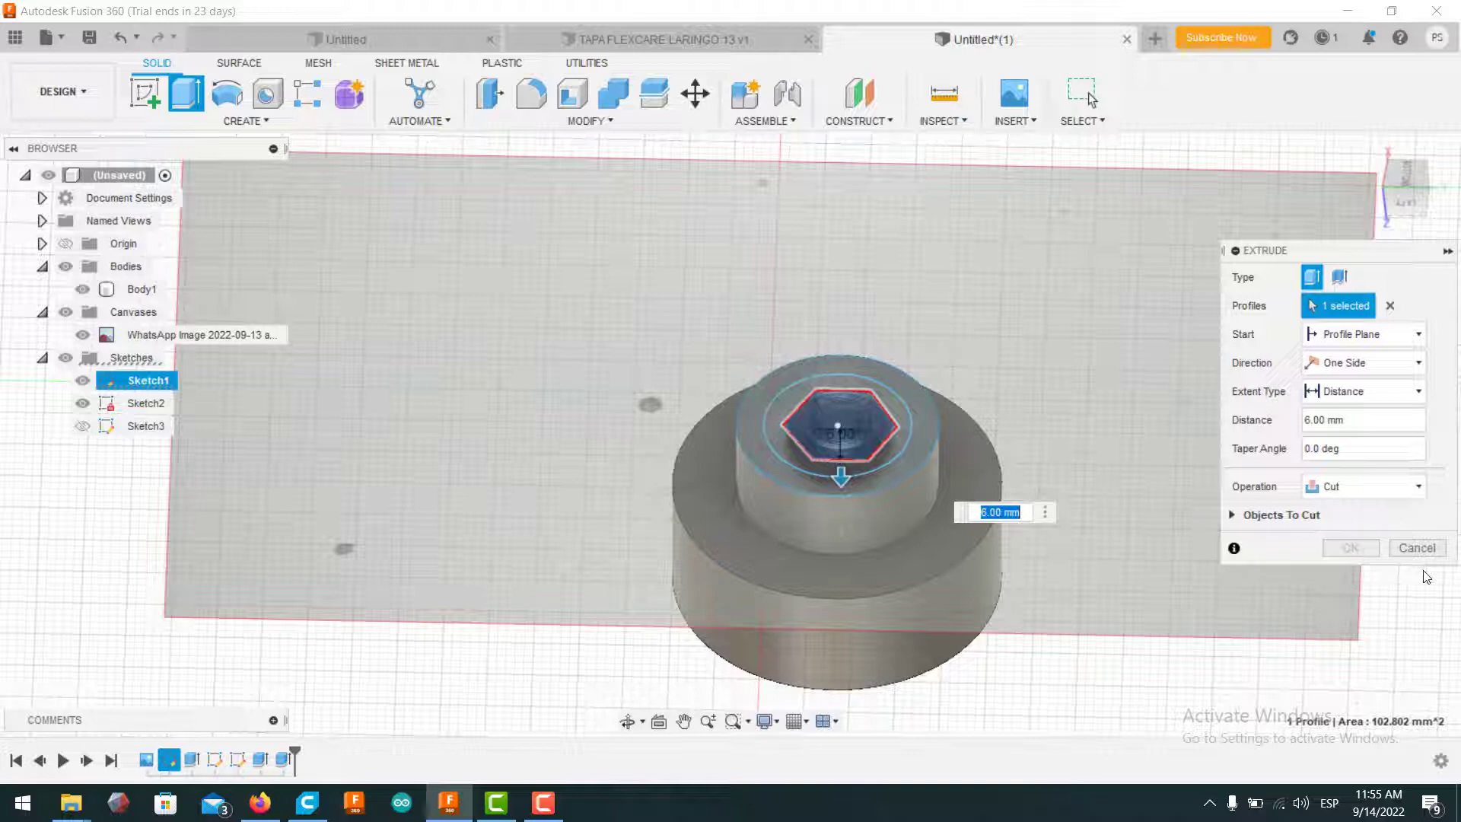
pyautogui.click(1417, 548)
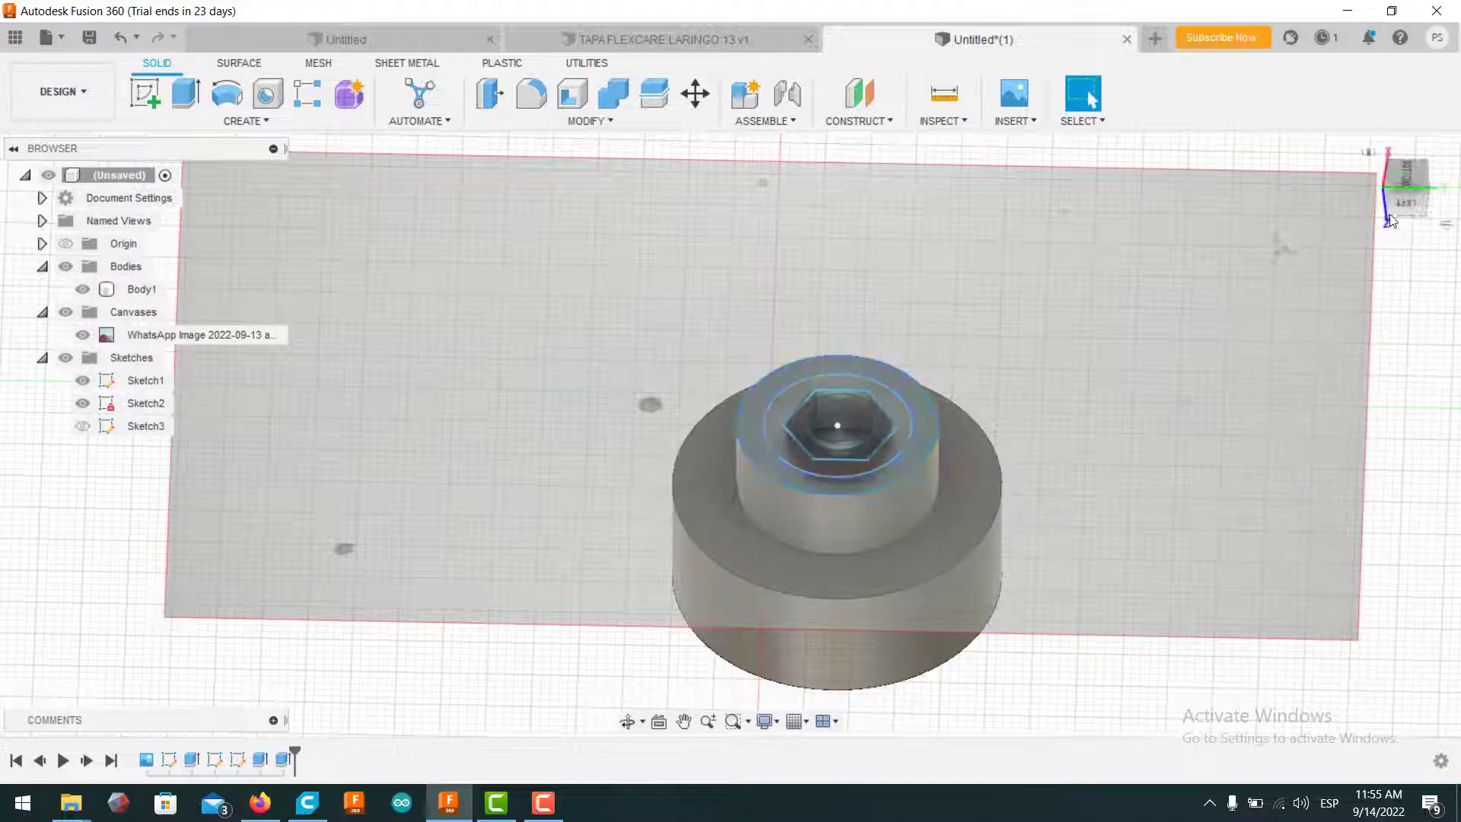
# Step: Cut the ring profile between the hexagon and the inner circle 1.5 mm deep into the underside of the smaller cylinder
pyautogui.click(1406, 176)
pyautogui.moveTo(1405, 177)
pyautogui.mouseDown()
pyautogui.moveTo(1358, 128)
pyautogui.moveTo(1368, 73)
pyautogui.moveTo(1395, 178)
pyautogui.mouseUp()
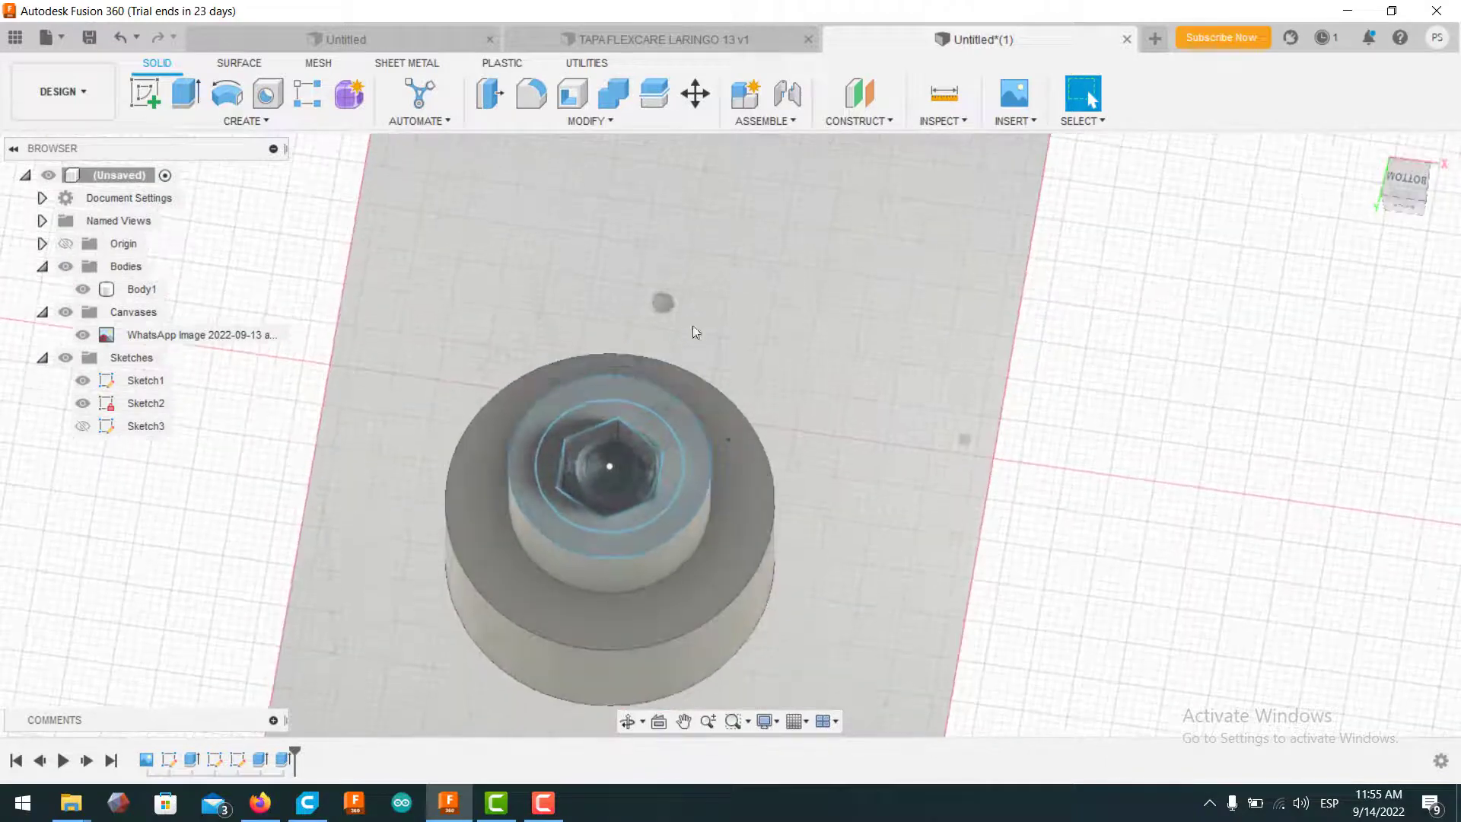
pyautogui.click(669, 478)
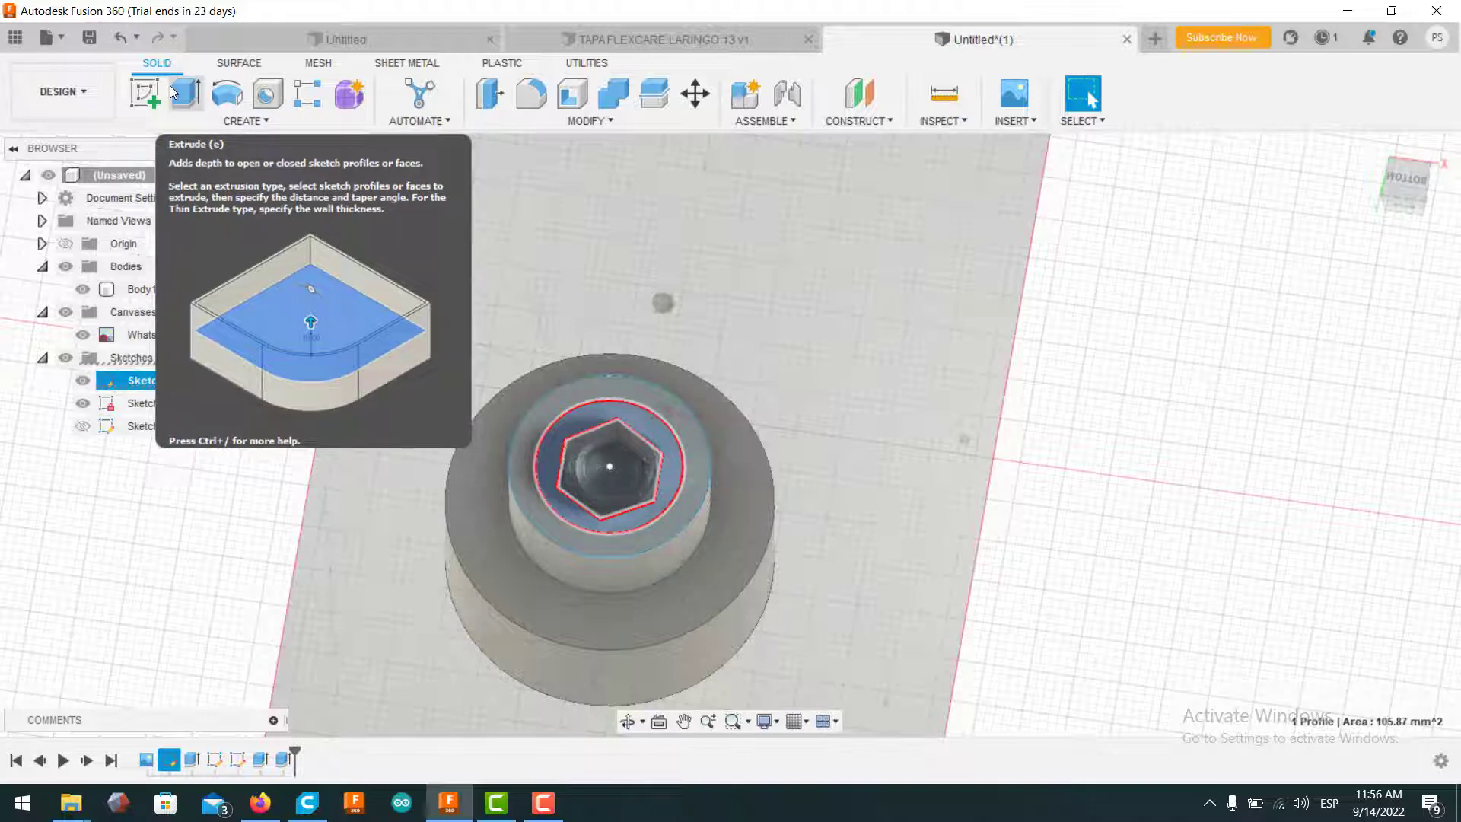
pyautogui.click(1414, 193)
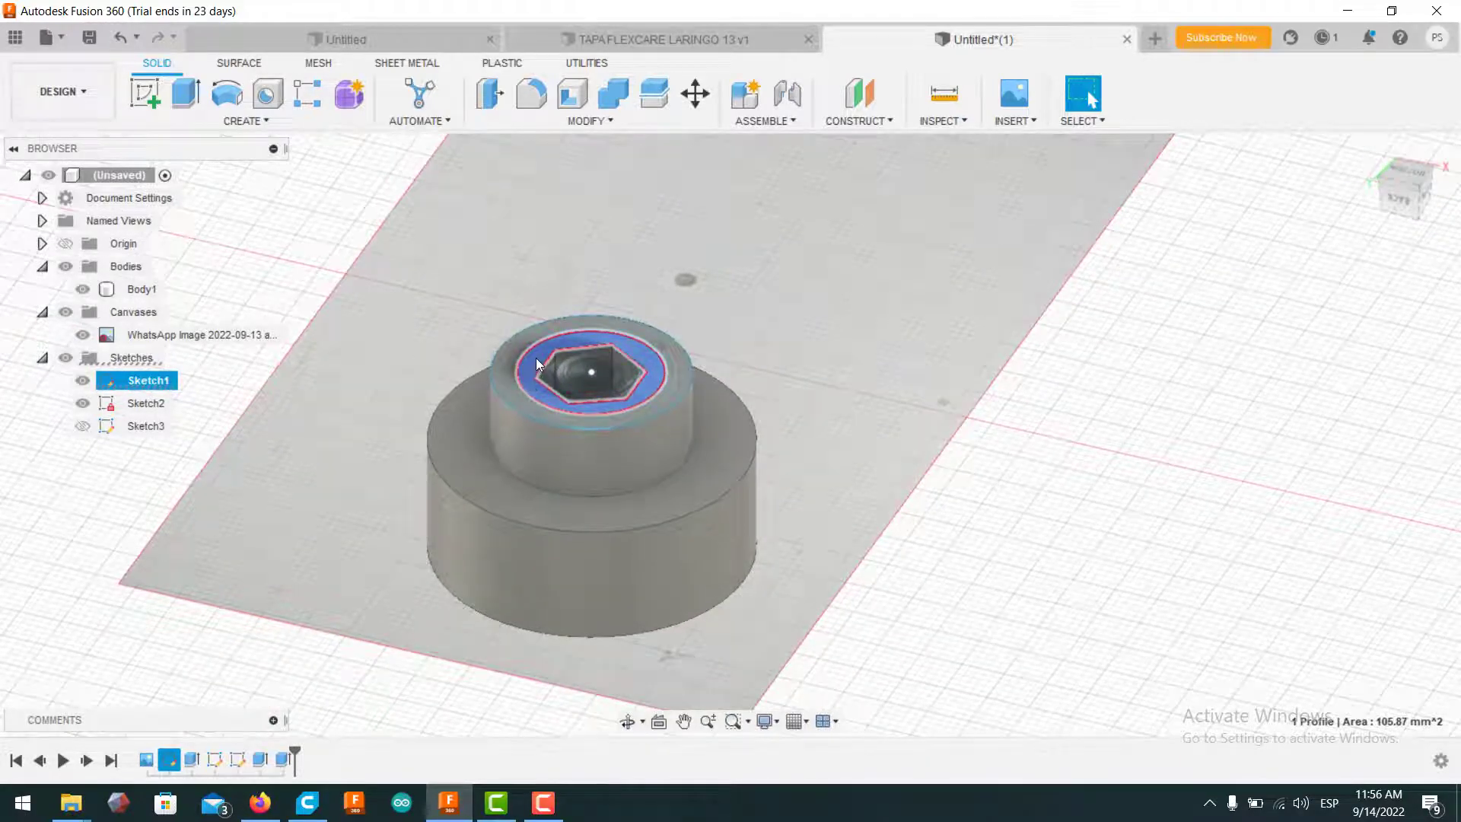
pyautogui.click(186, 93)
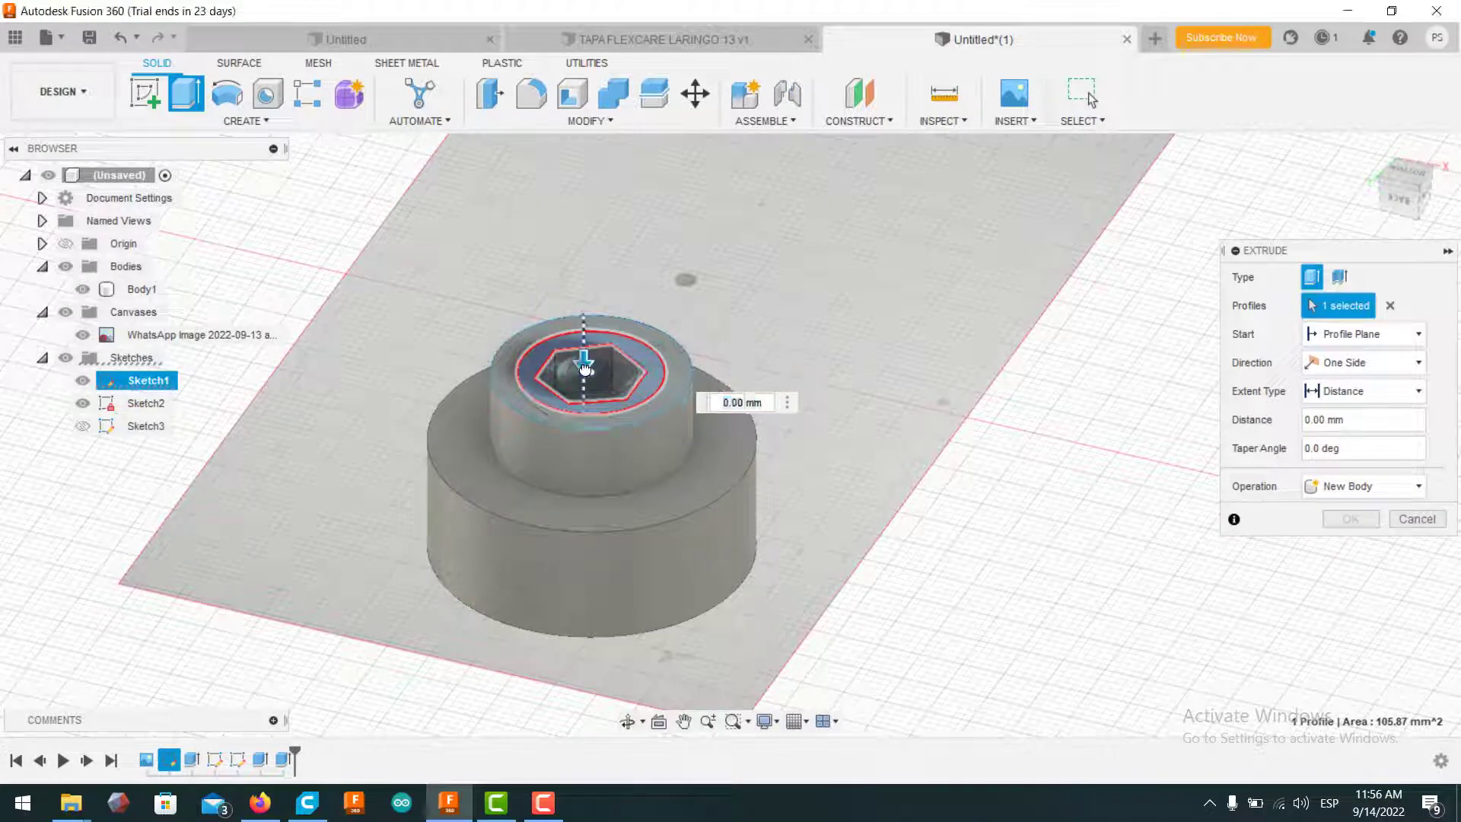
pyautogui.moveTo(584, 364); pyautogui.dragTo(585, 370)
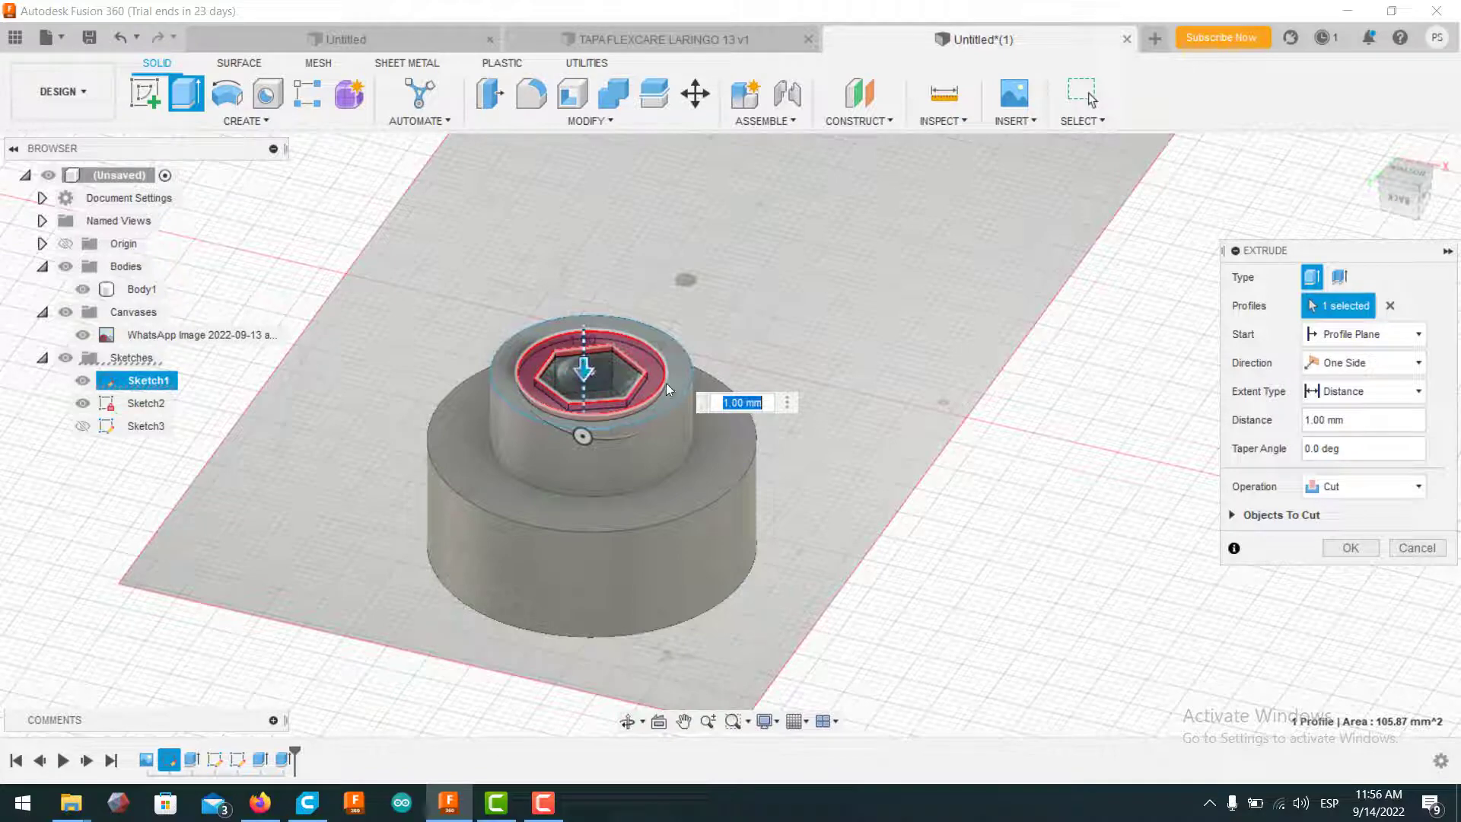
pyautogui.click(737, 405)
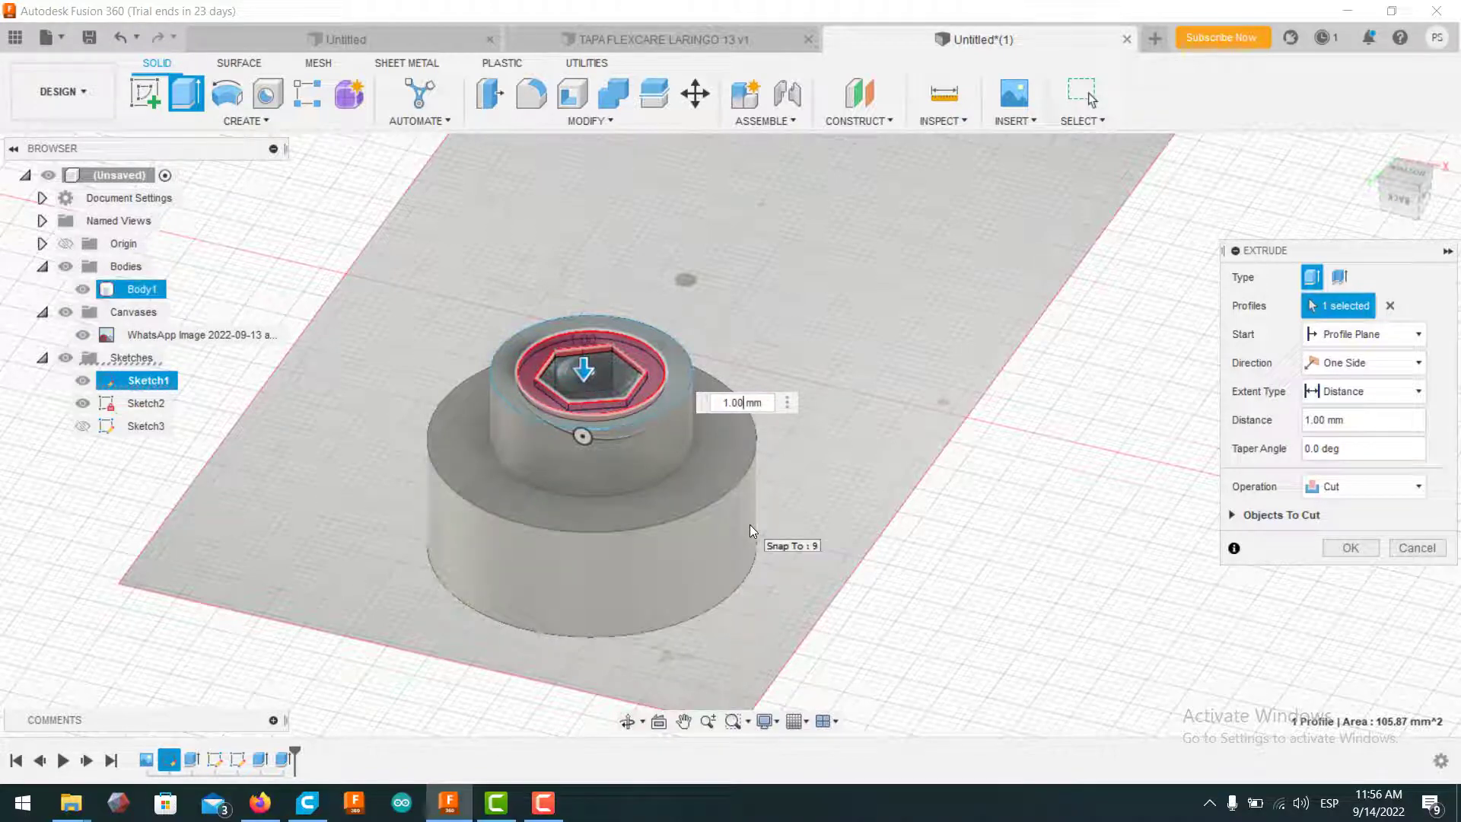
pyautogui.press('BackSpace')
pyautogui.press('BackSpace')
pyautogui.press('BackSpace')
pyautogui.write('.5')
pyautogui.click(1350, 548)
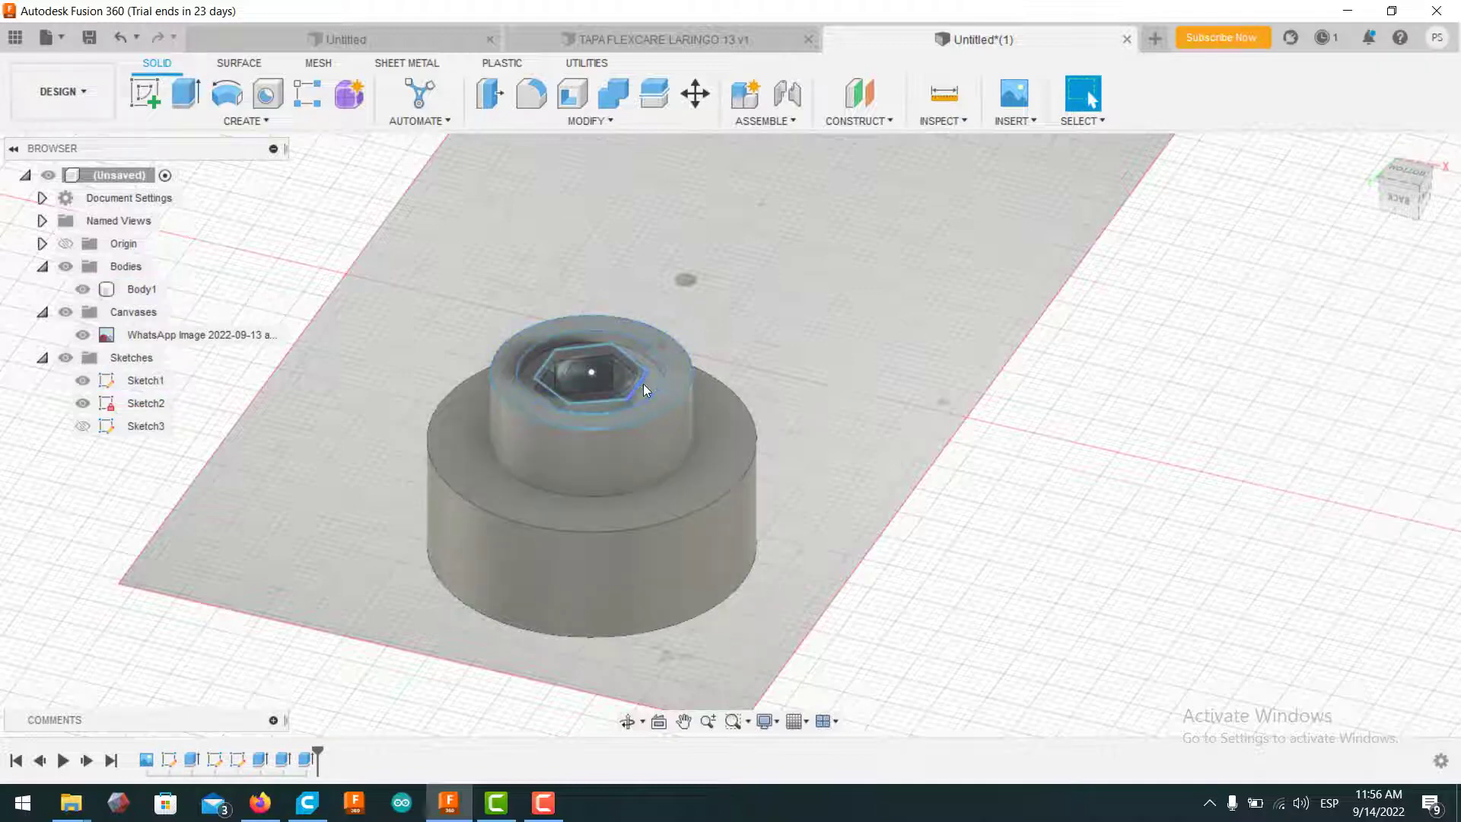
# Step: Extrude the hexagon profile 7 mm into the smaller cylinder as a cut to deepen the nut socket
pyautogui.scroll(-2, 642, 383)
pyautogui.scroll(4, 615, 364)
pyautogui.scroll(5, 613, 358)
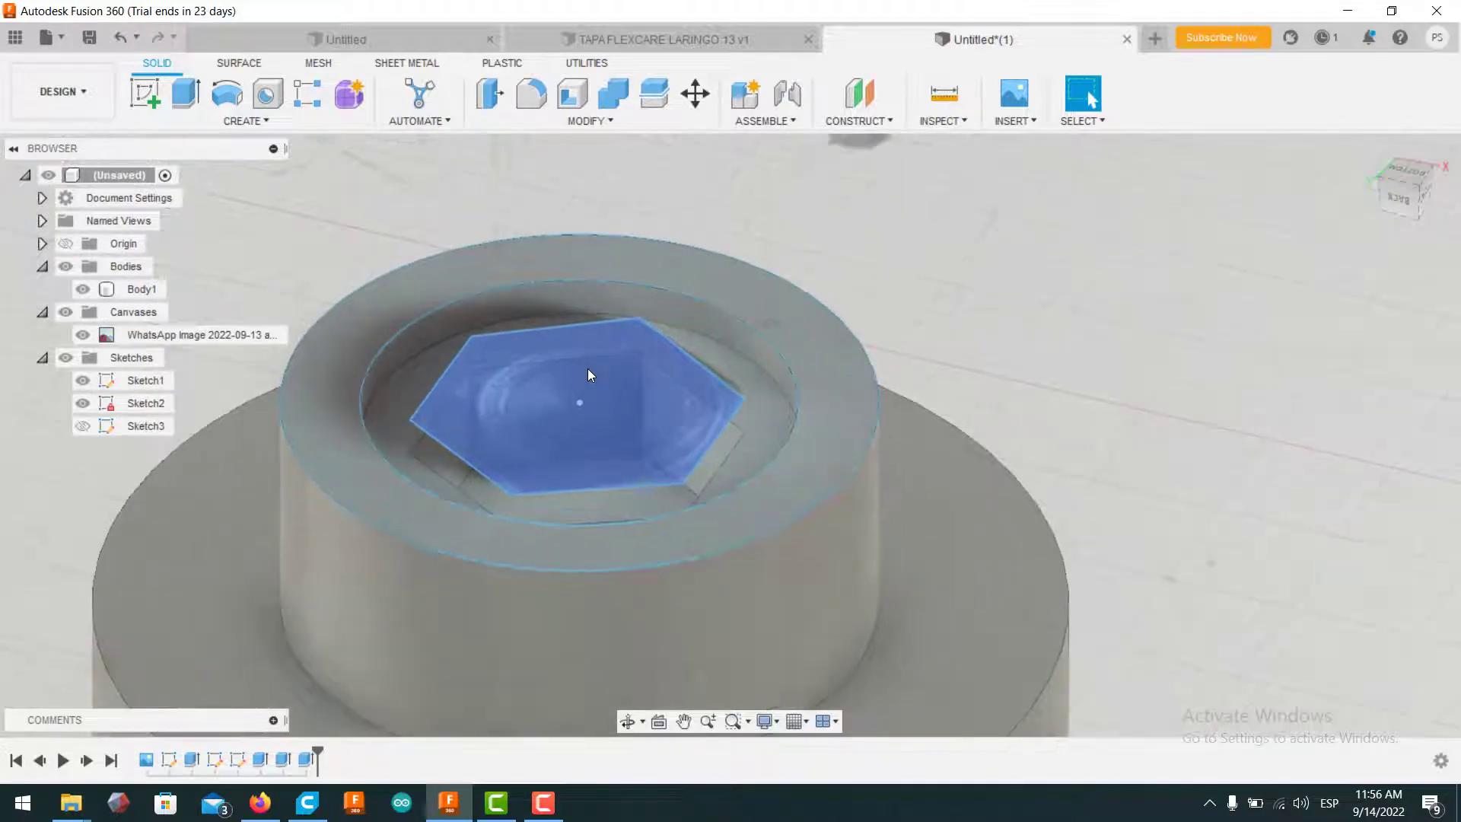
pyautogui.click(658, 426)
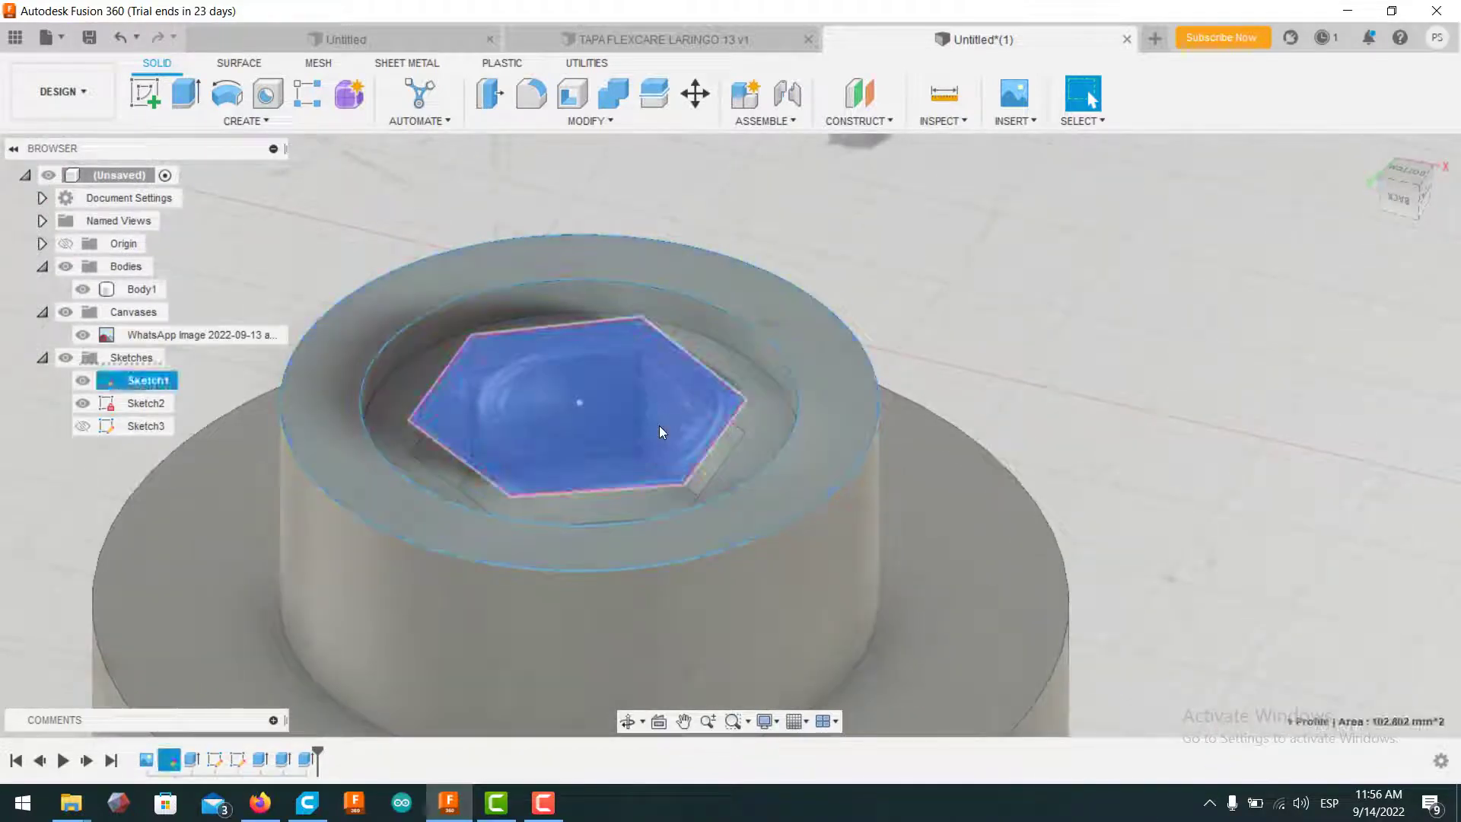
pyautogui.click(185, 93)
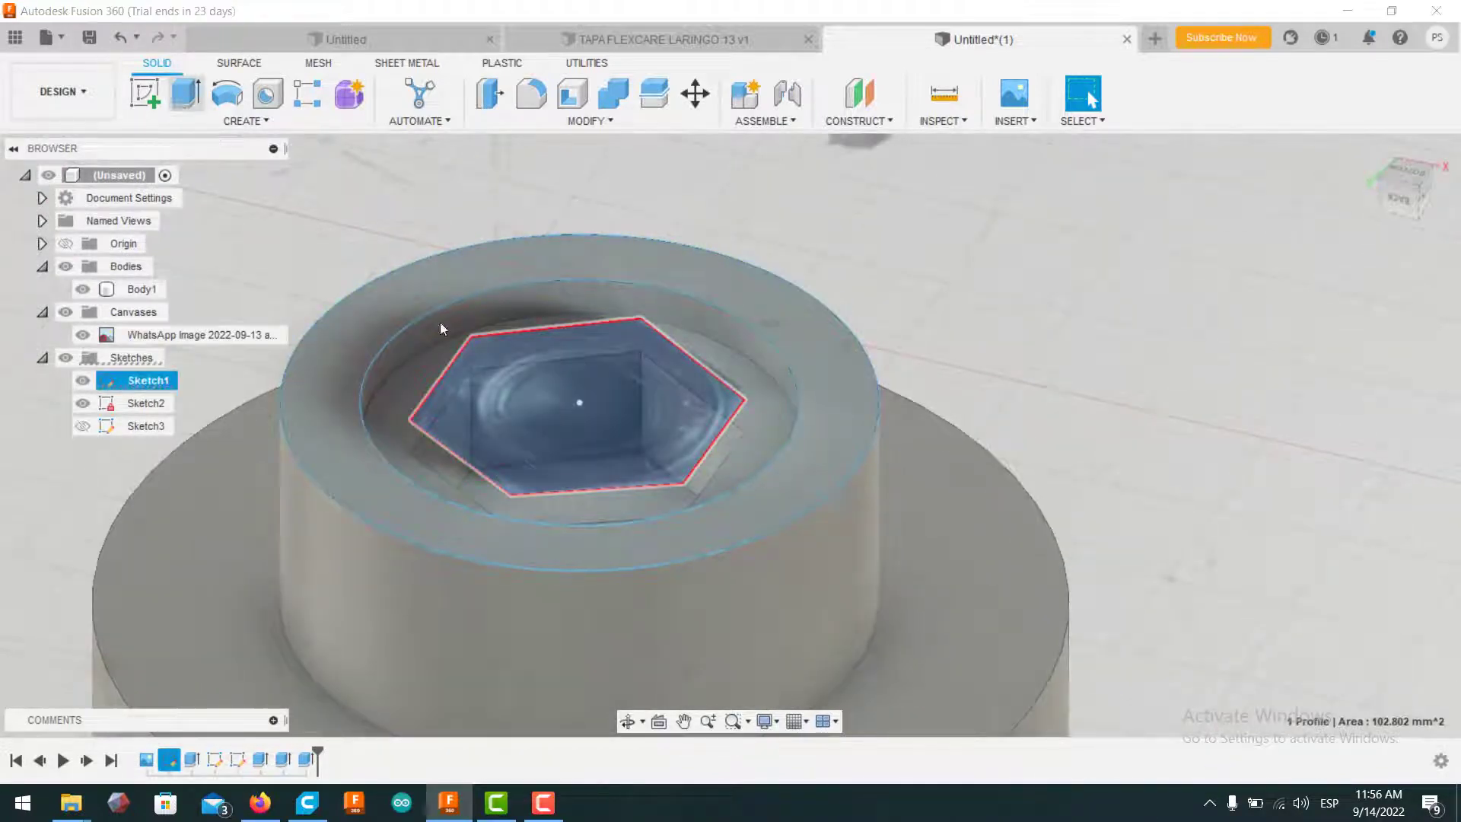
pyautogui.moveTo(581, 420); pyautogui.dragTo(593, 354)
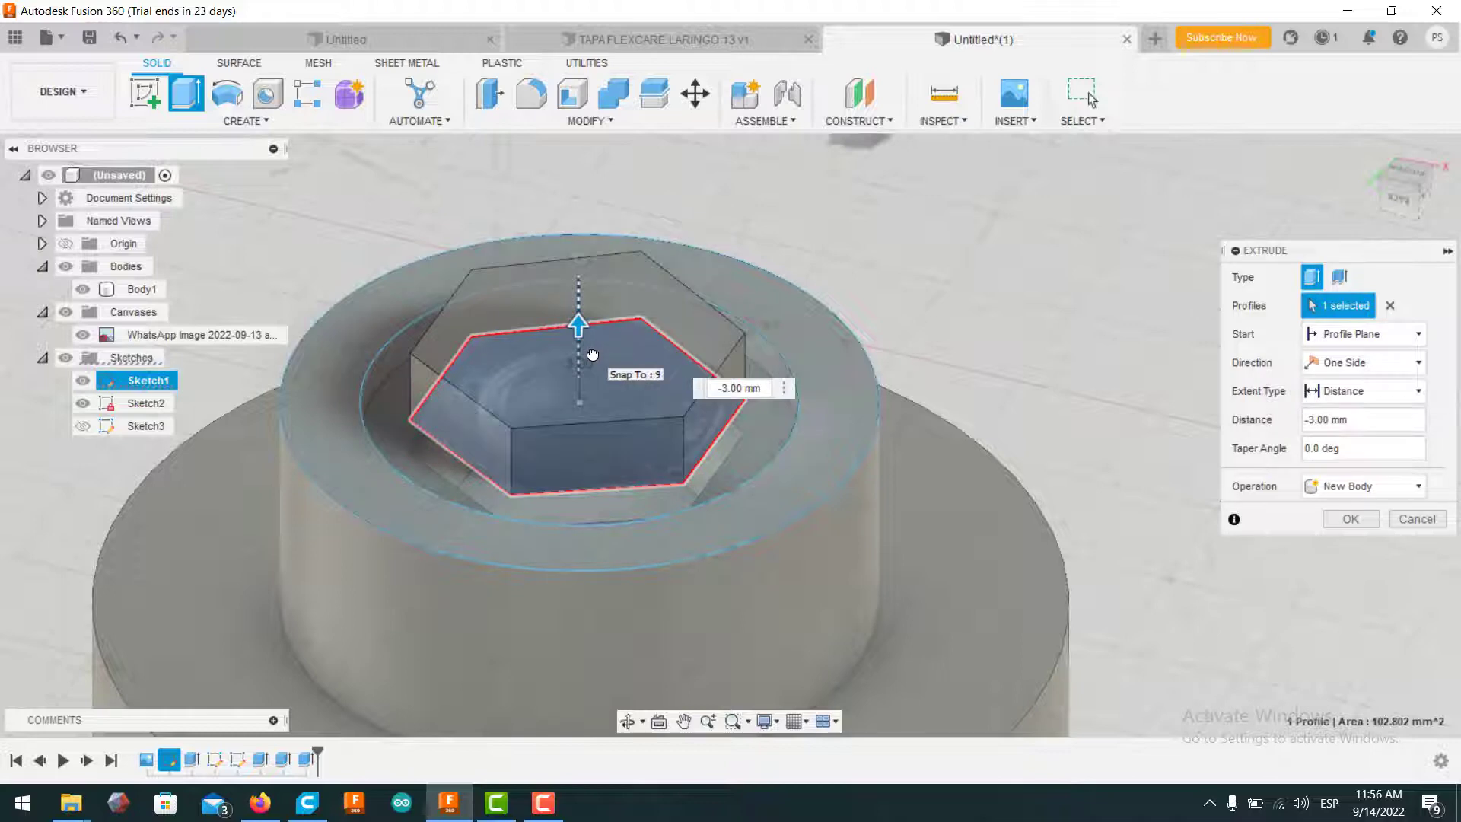
pyautogui.moveTo(593, 354); pyautogui.dragTo(608, 423)
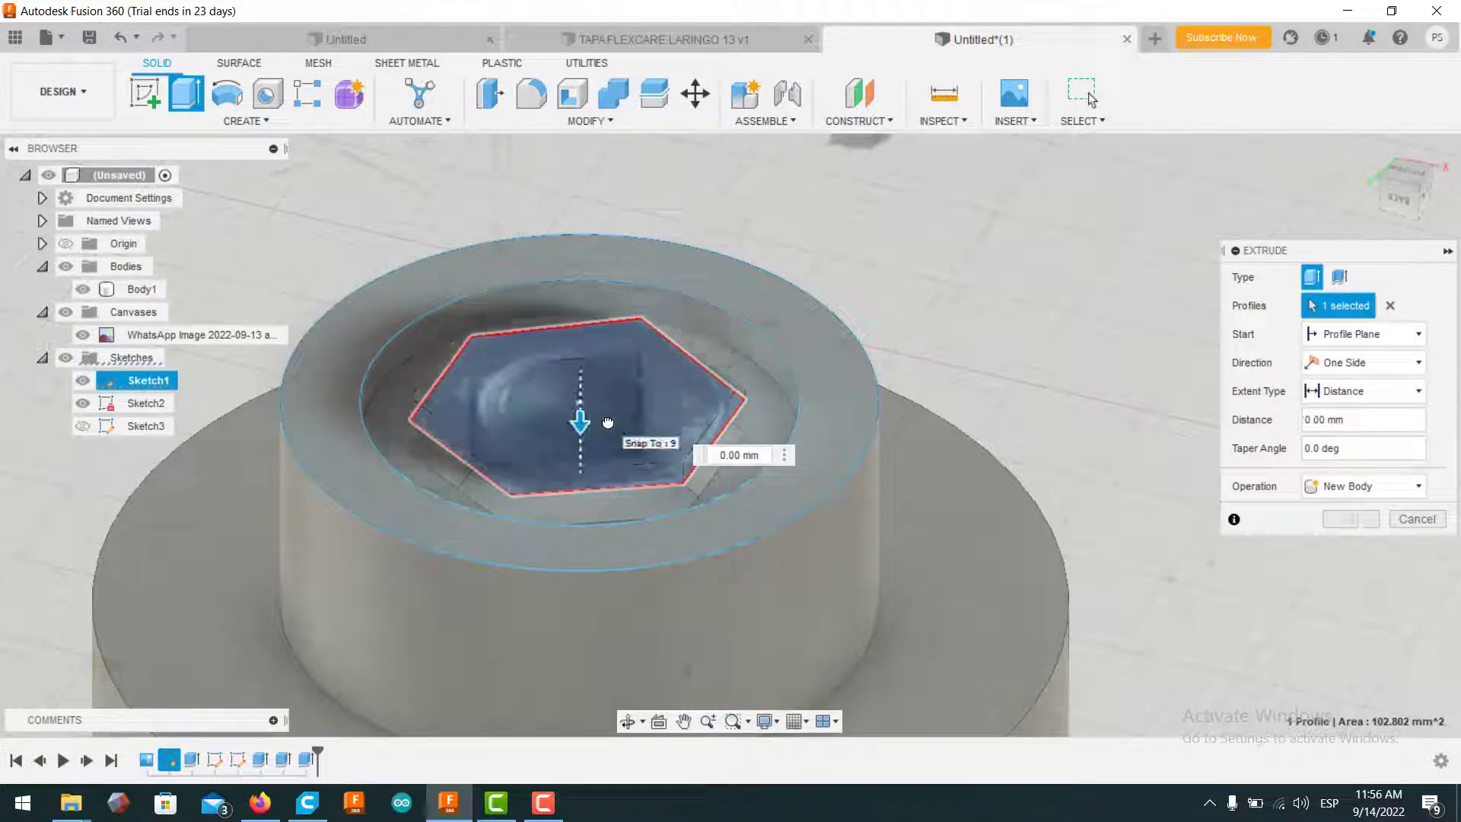
pyautogui.click(1357, 485)
pyautogui.click(1360, 509)
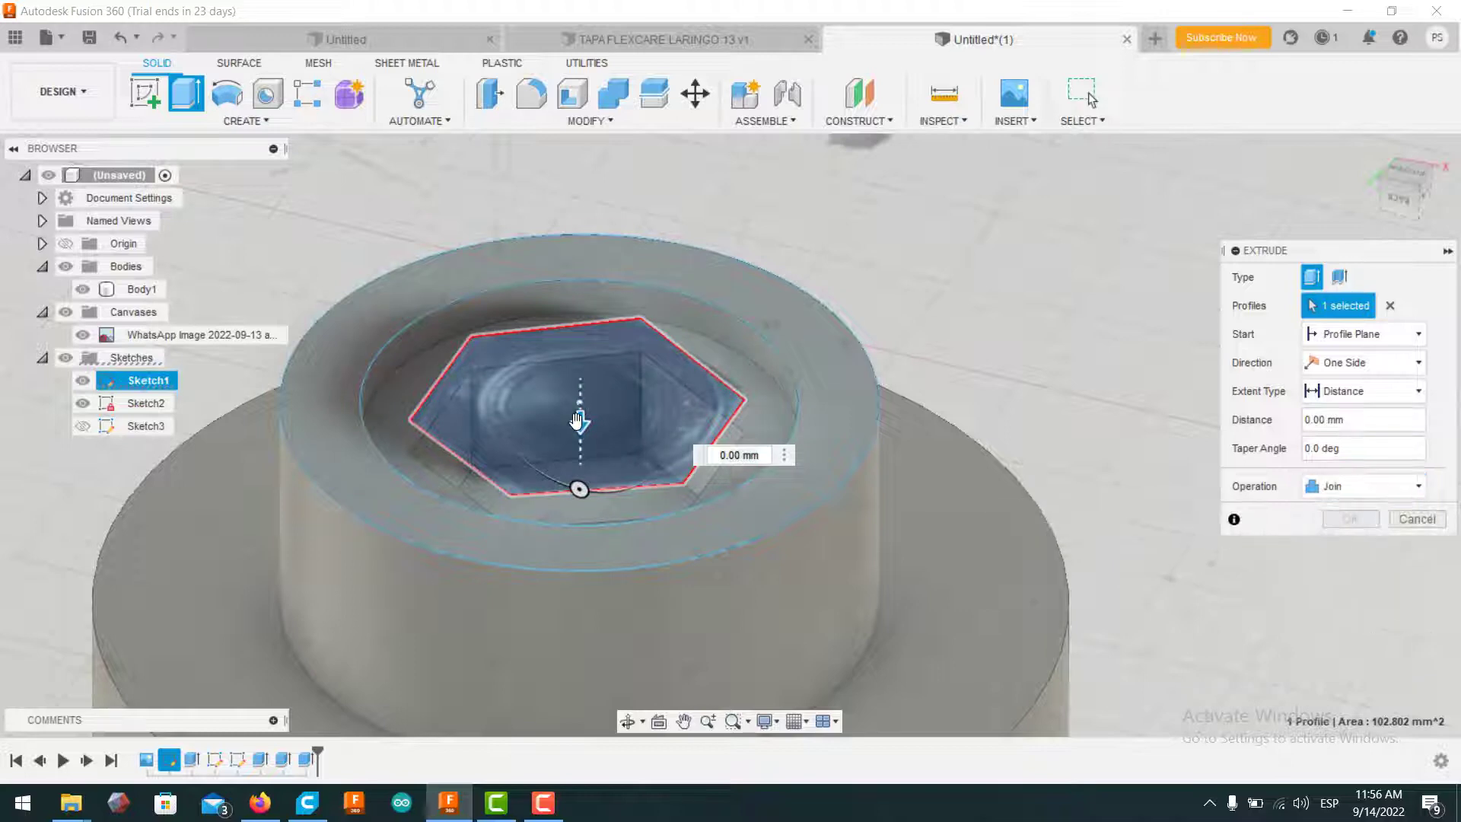
pyautogui.moveTo(579, 422); pyautogui.dragTo(593, 272)
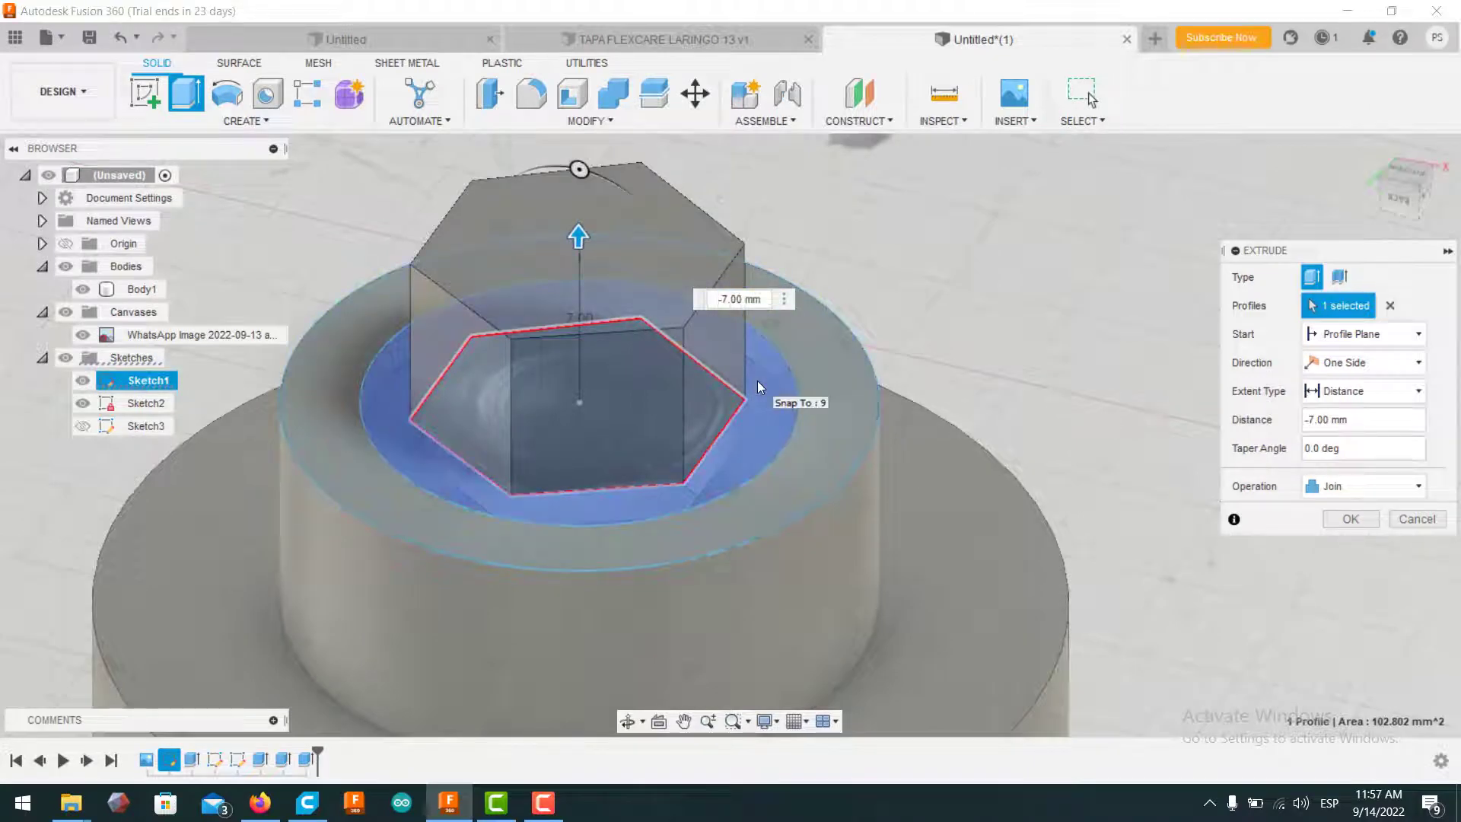
pyautogui.press('BackSpace')
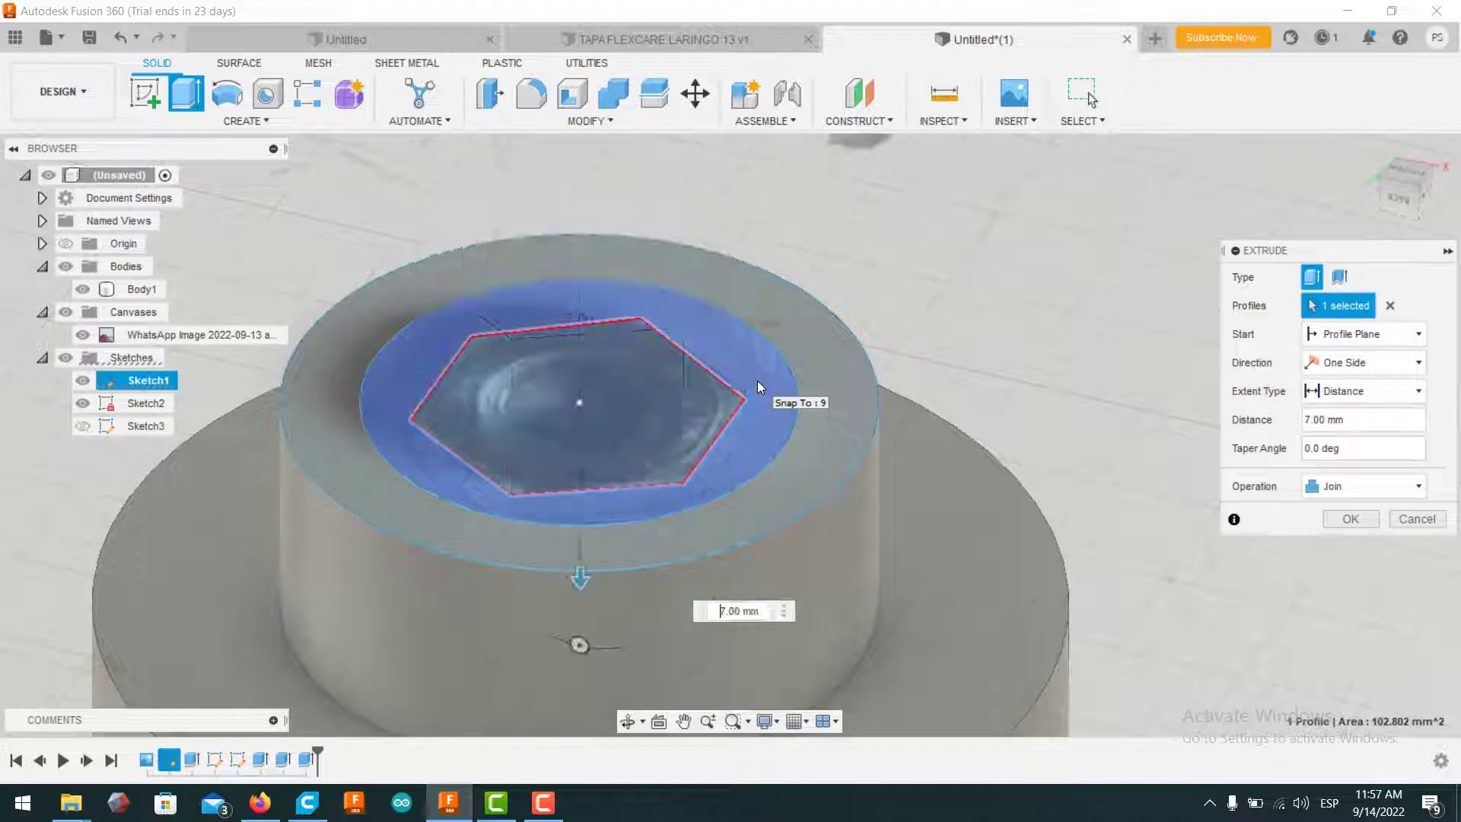
pyautogui.write('-')
pyautogui.press('BackSpace')
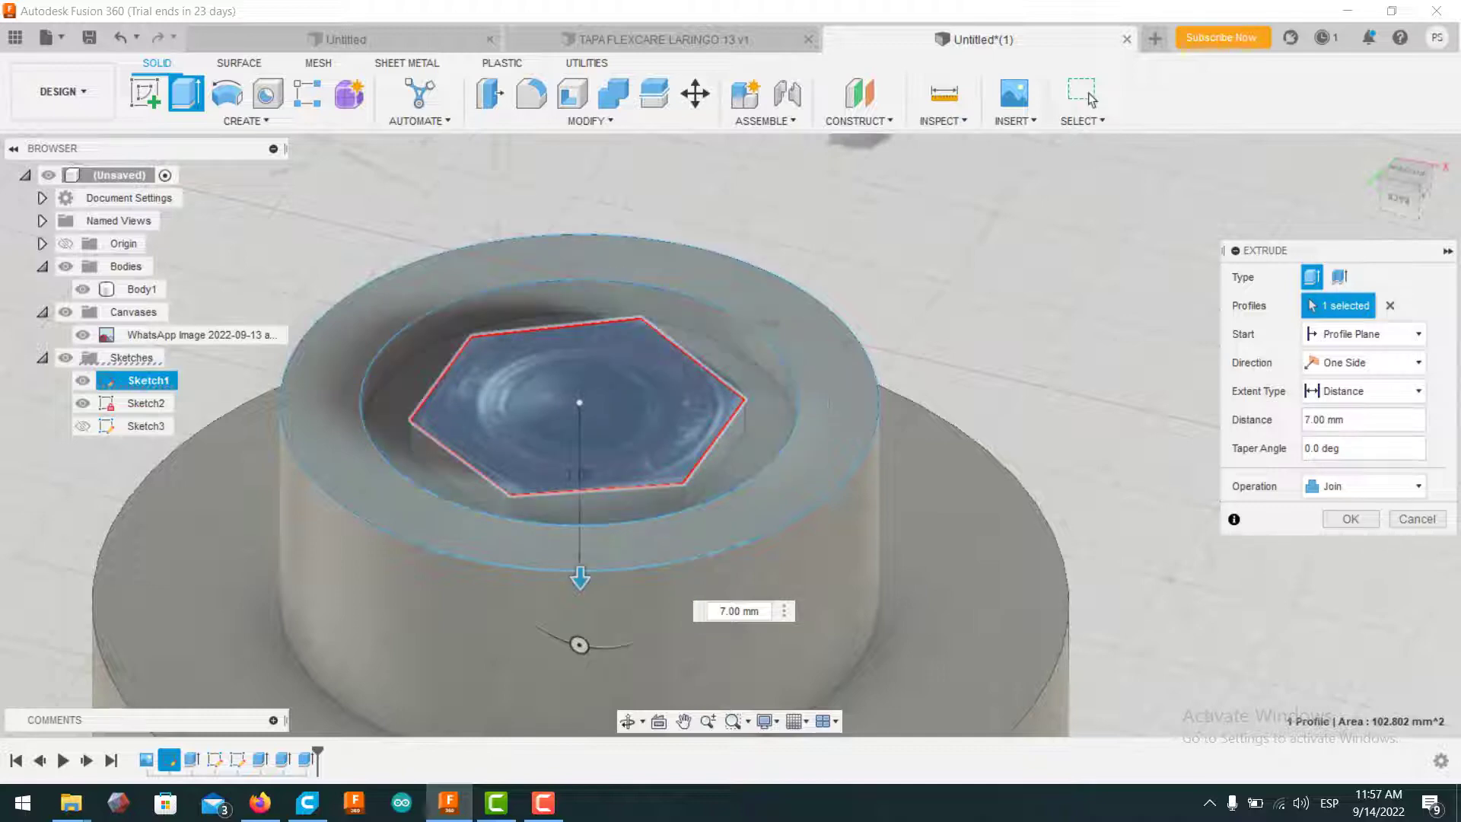
pyautogui.click(1366, 489)
pyautogui.click(1339, 533)
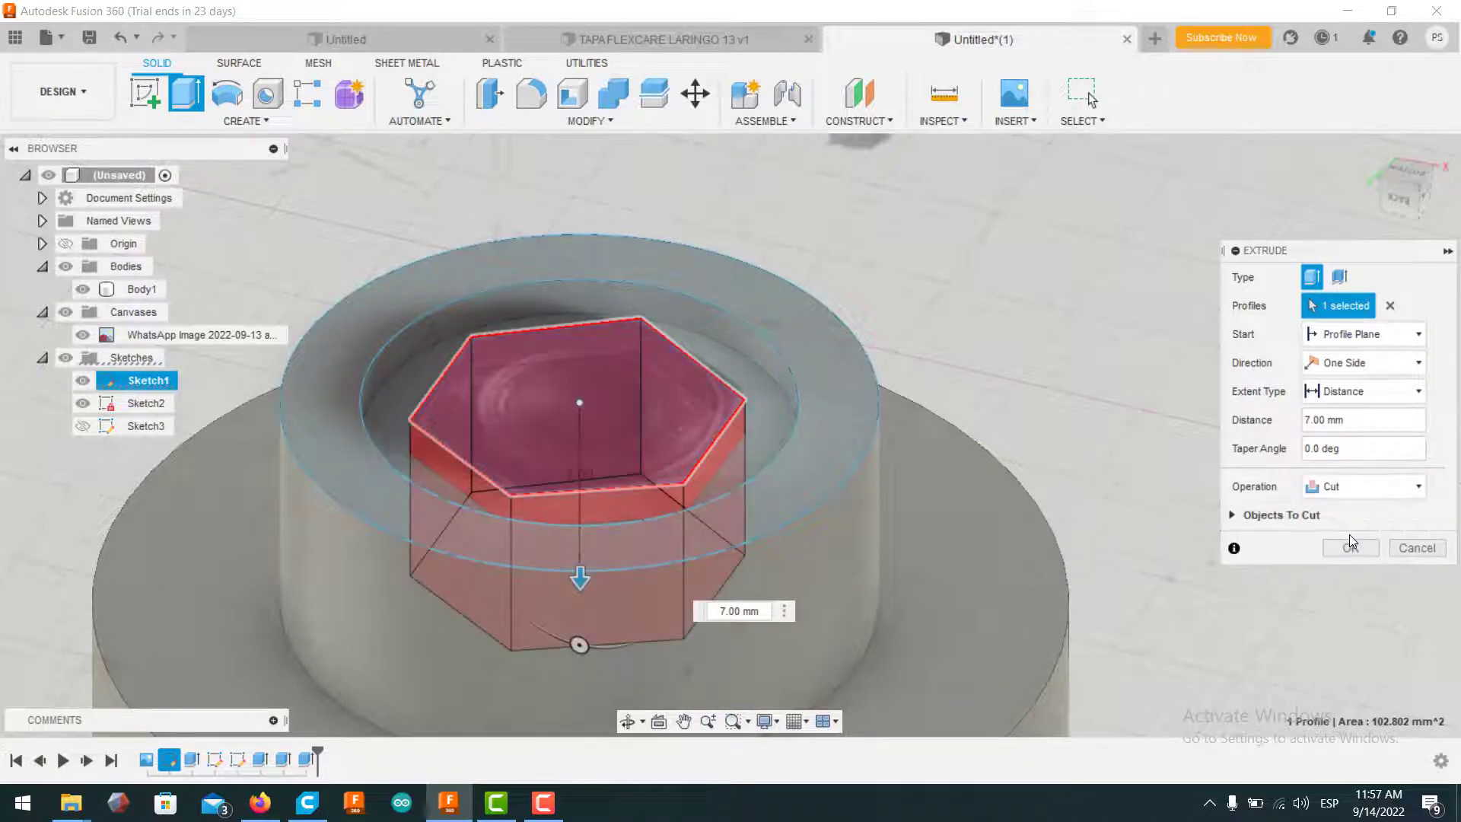
pyautogui.click(1353, 550)
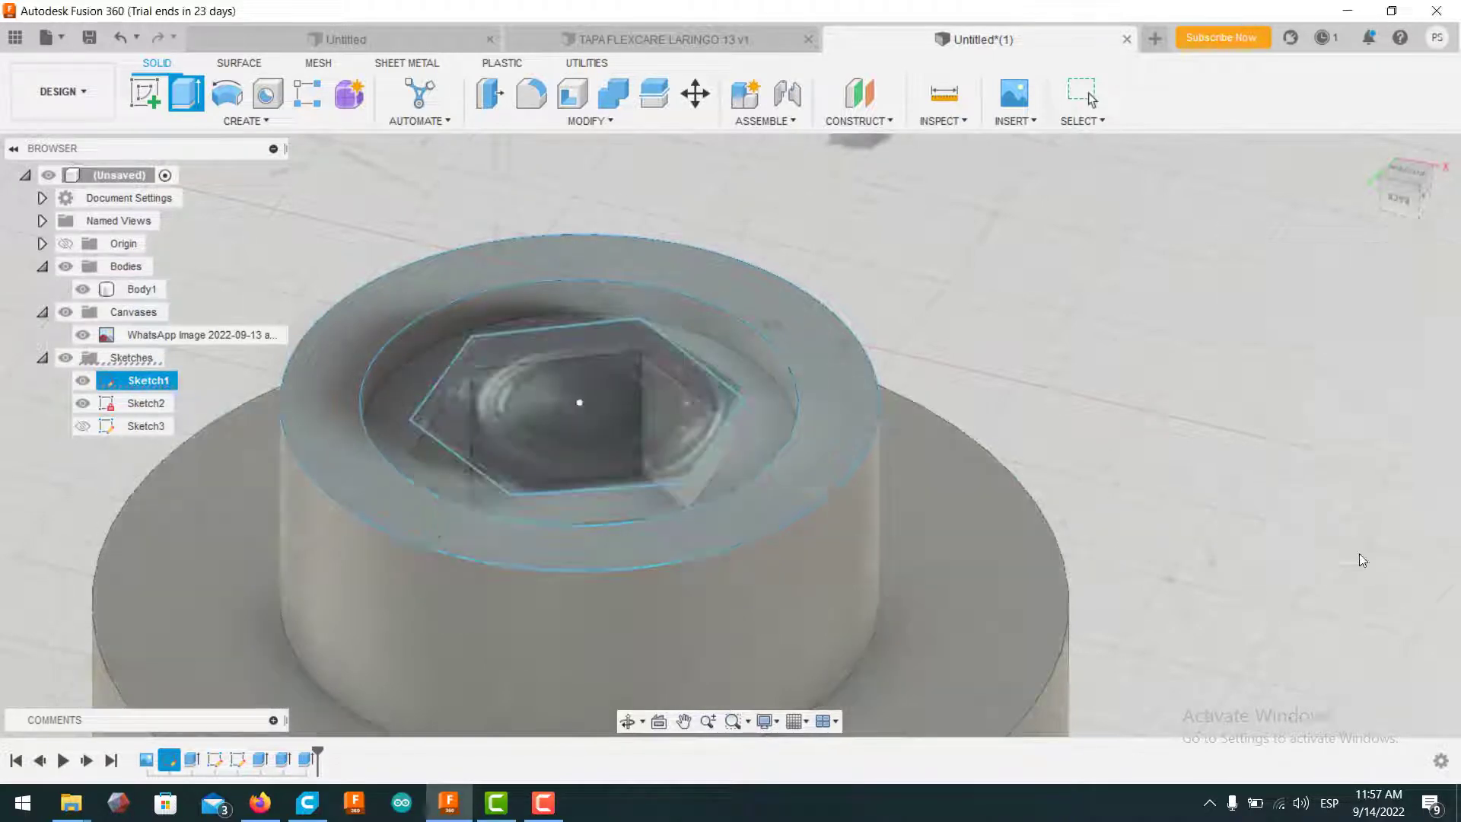
# Step: Hide Sketch1, Sketch2 and the reference photo canvas so only the cap body is displayed
pyautogui.moveTo(1416, 174); pyautogui.dragTo(1411, 185)
pyautogui.moveTo(760, 388)
pyautogui.keyDown('shift'); pyautogui.mouseDown(button='middle')
pyautogui.moveTo(761, 494)
pyautogui.moveTo(761, 438)
pyautogui.mouseUp(button='middle'); pyautogui.keyUp('shift')
pyautogui.moveTo(1407, 185); pyautogui.dragTo(1434, 179)
pyautogui.moveTo(852, 433)
pyautogui.keyDown('shift'); pyautogui.mouseDown(button='middle')
pyautogui.moveTo(852, 472)
pyautogui.moveTo(868, 411)
pyautogui.moveTo(898, 457)
pyautogui.moveTo(913, 449)
pyautogui.moveTo(905, 427)
pyautogui.moveTo(873, 418)
pyautogui.mouseUp(button='middle'); pyautogui.keyUp('shift')
pyautogui.scroll(-2, 835, 400)
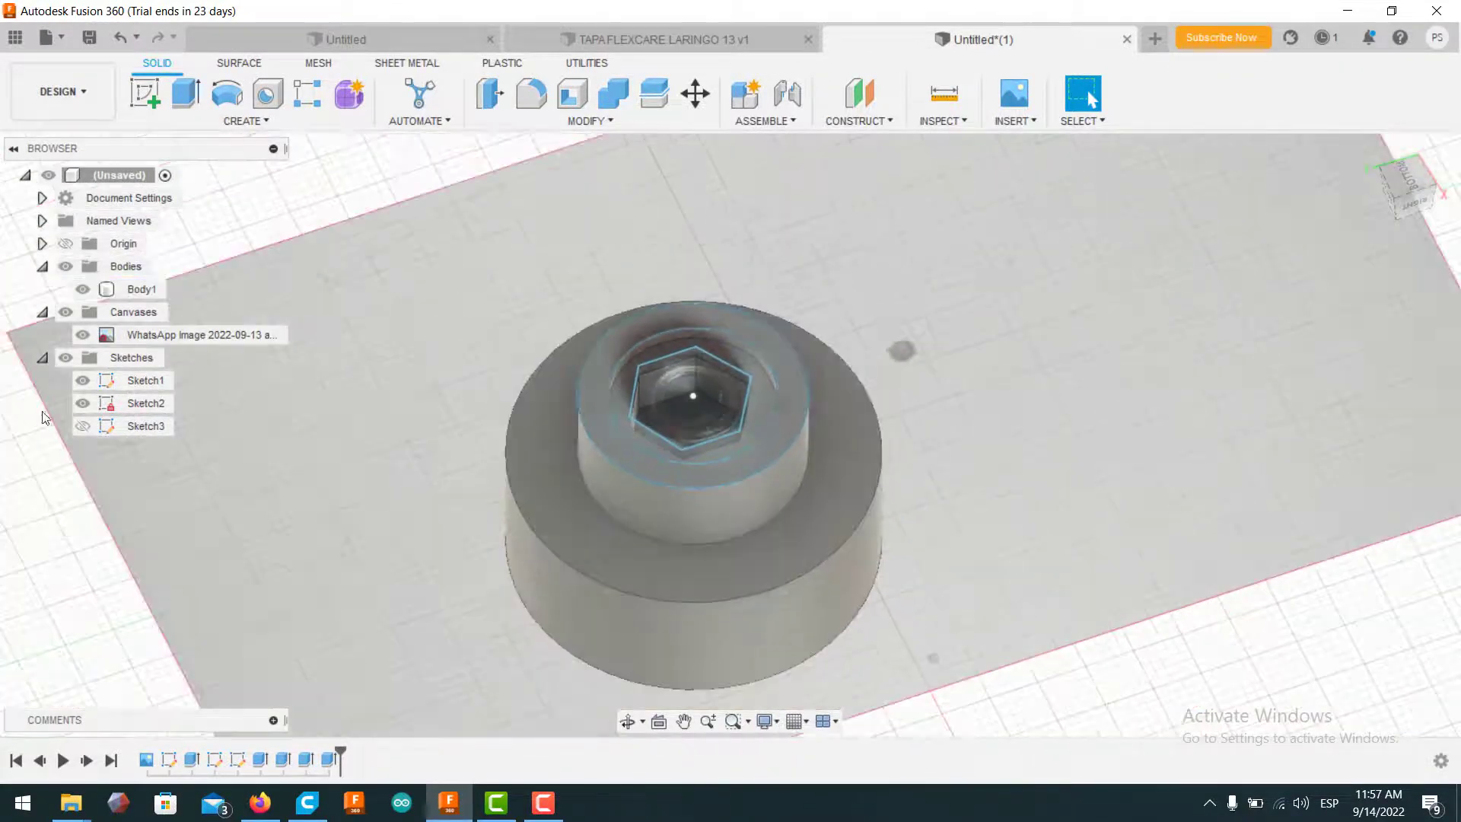
pyautogui.click(82, 404)
pyautogui.click(79, 388)
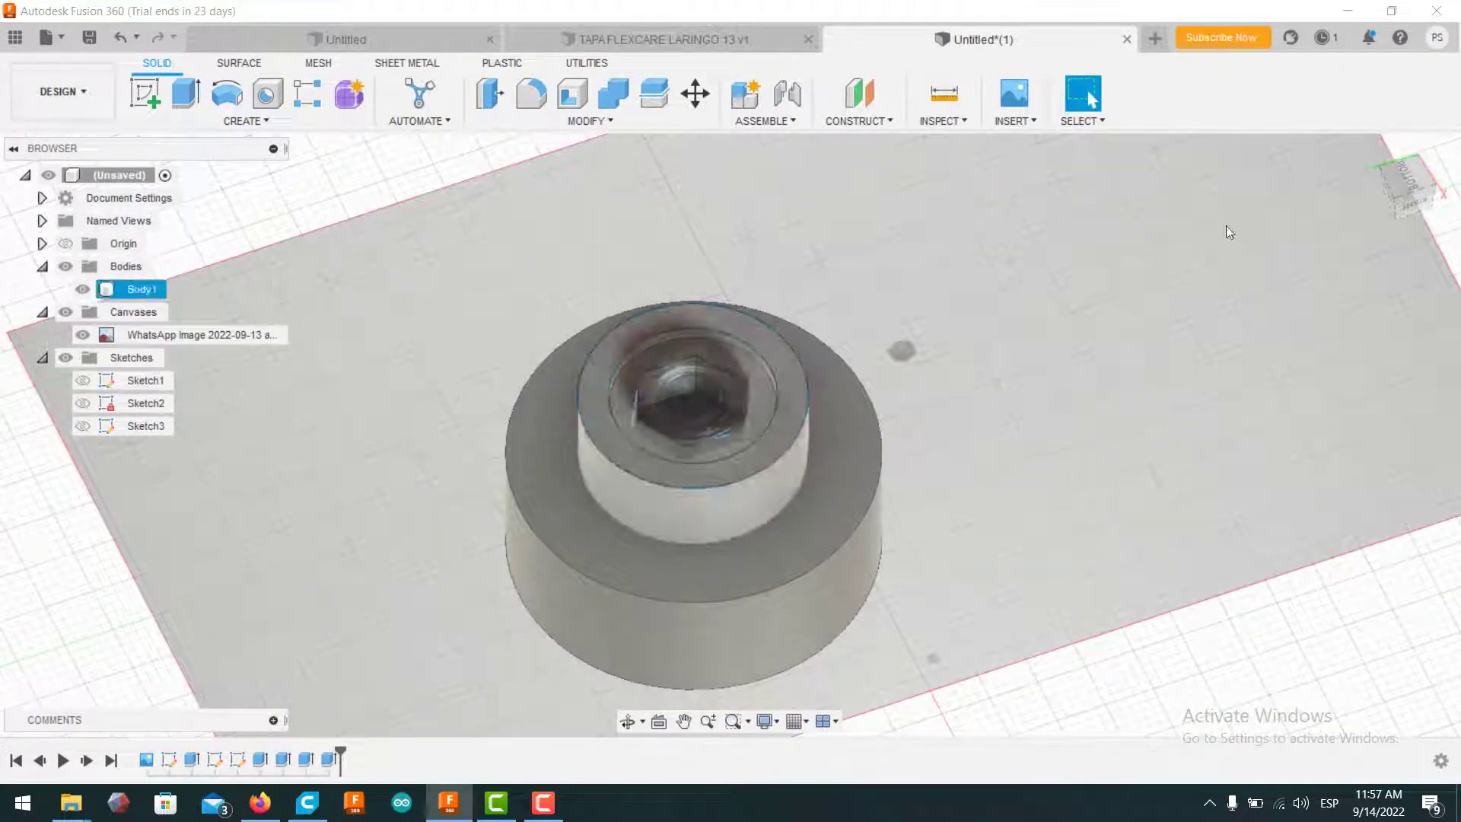
pyautogui.click(80, 336)
pyautogui.click(82, 335)
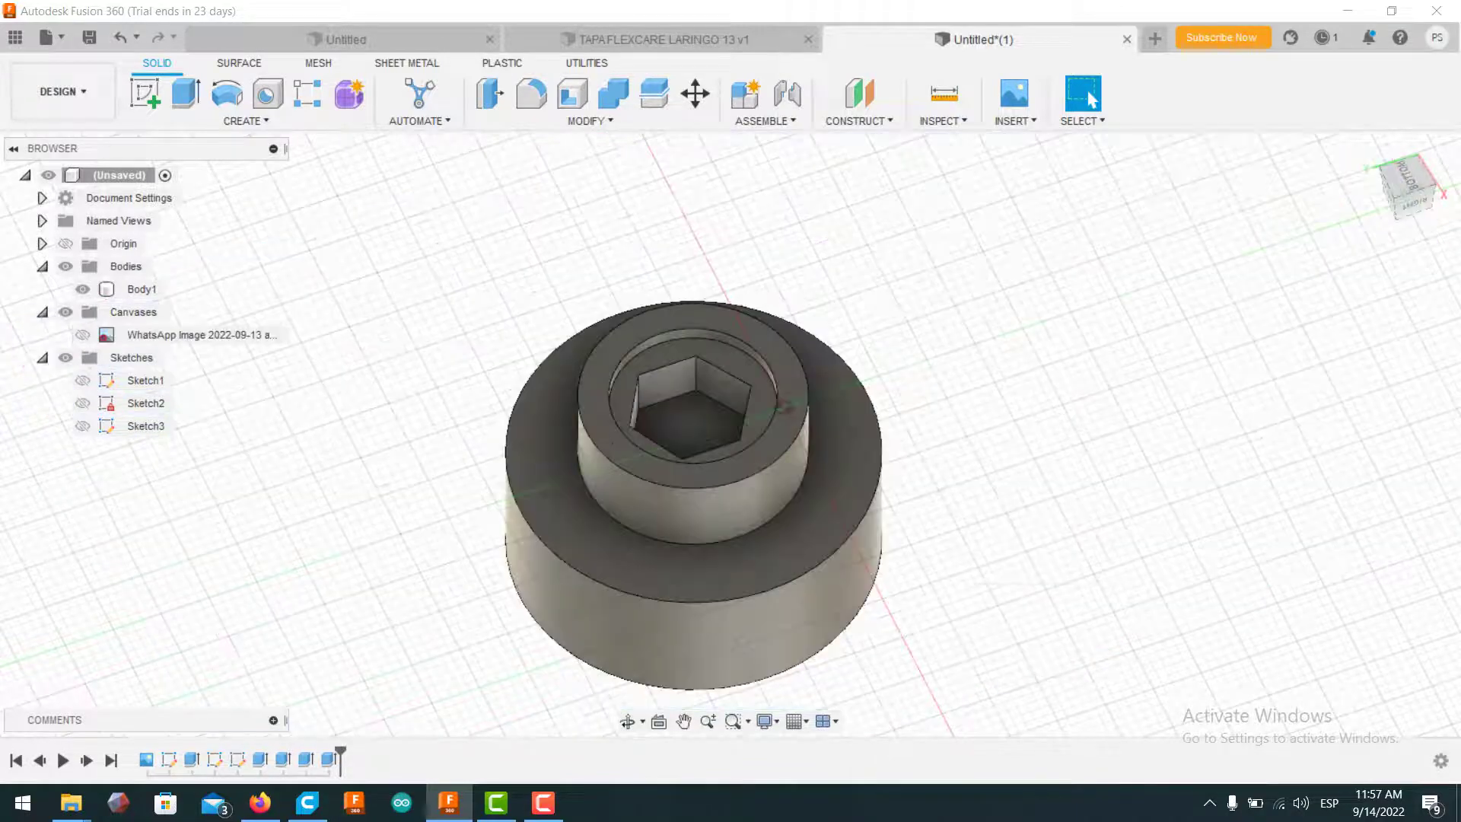
# Step: Create a new sketch on the flat top face of the cap's wide head
pyautogui.moveTo(1401, 194)
pyautogui.mouseDown()
pyautogui.moveTo(1385, 224)
pyautogui.moveTo(1339, 156)
pyautogui.moveTo(1358, 30)
pyautogui.mouseUp()
pyautogui.keyDown('shift'); pyautogui.moveTo(784, 320); pyautogui.dragTo(784, 426, button='middle'); pyautogui.keyUp('shift')
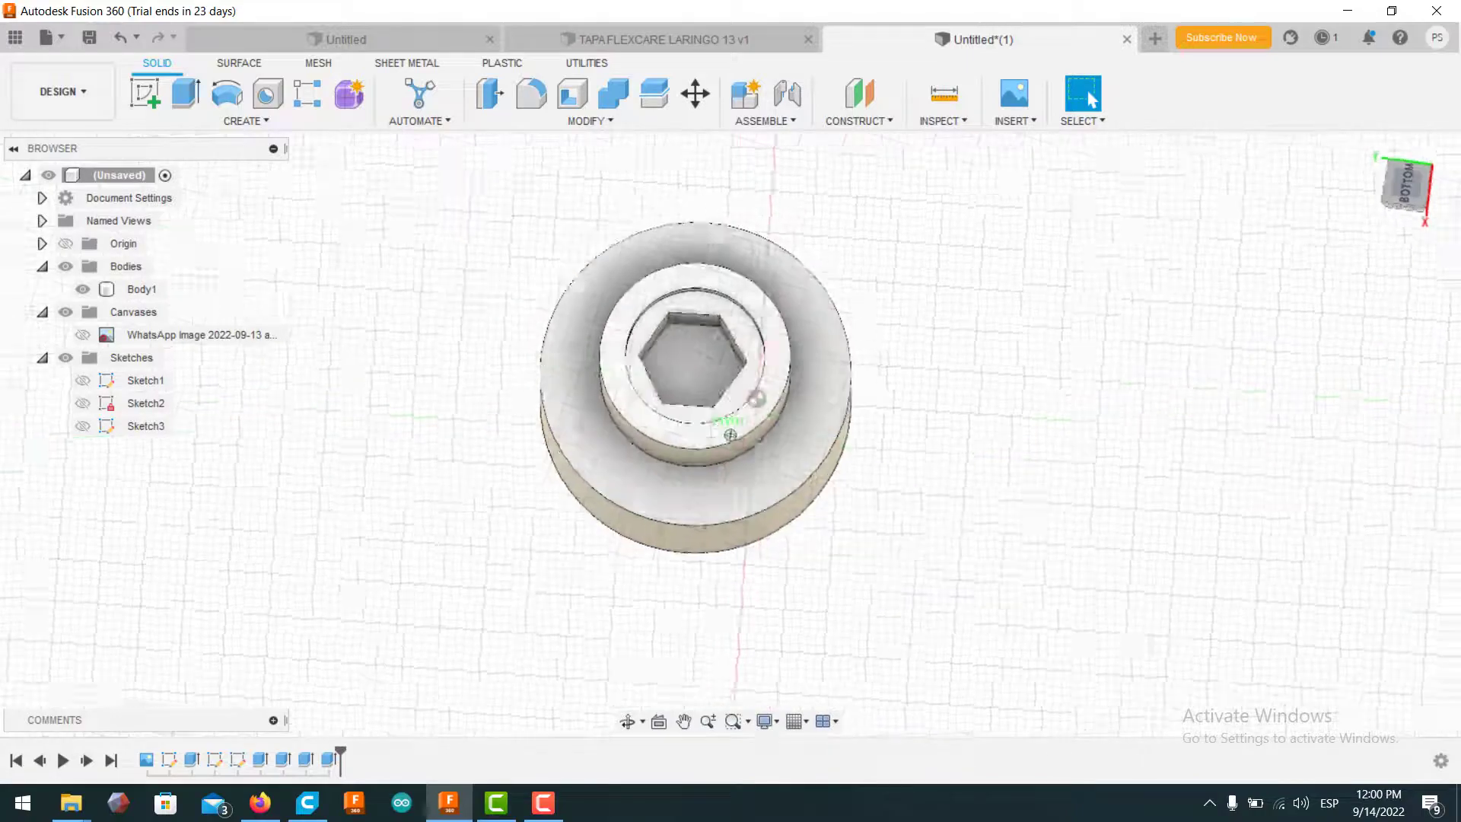
pyautogui.keyDown('shift'); pyautogui.moveTo(756, 398); pyautogui.dragTo(791, 480, button='middle'); pyautogui.keyUp('shift')
pyautogui.moveTo(1400, 145); pyautogui.dragTo(1393, 172)
pyautogui.click(1392, 173)
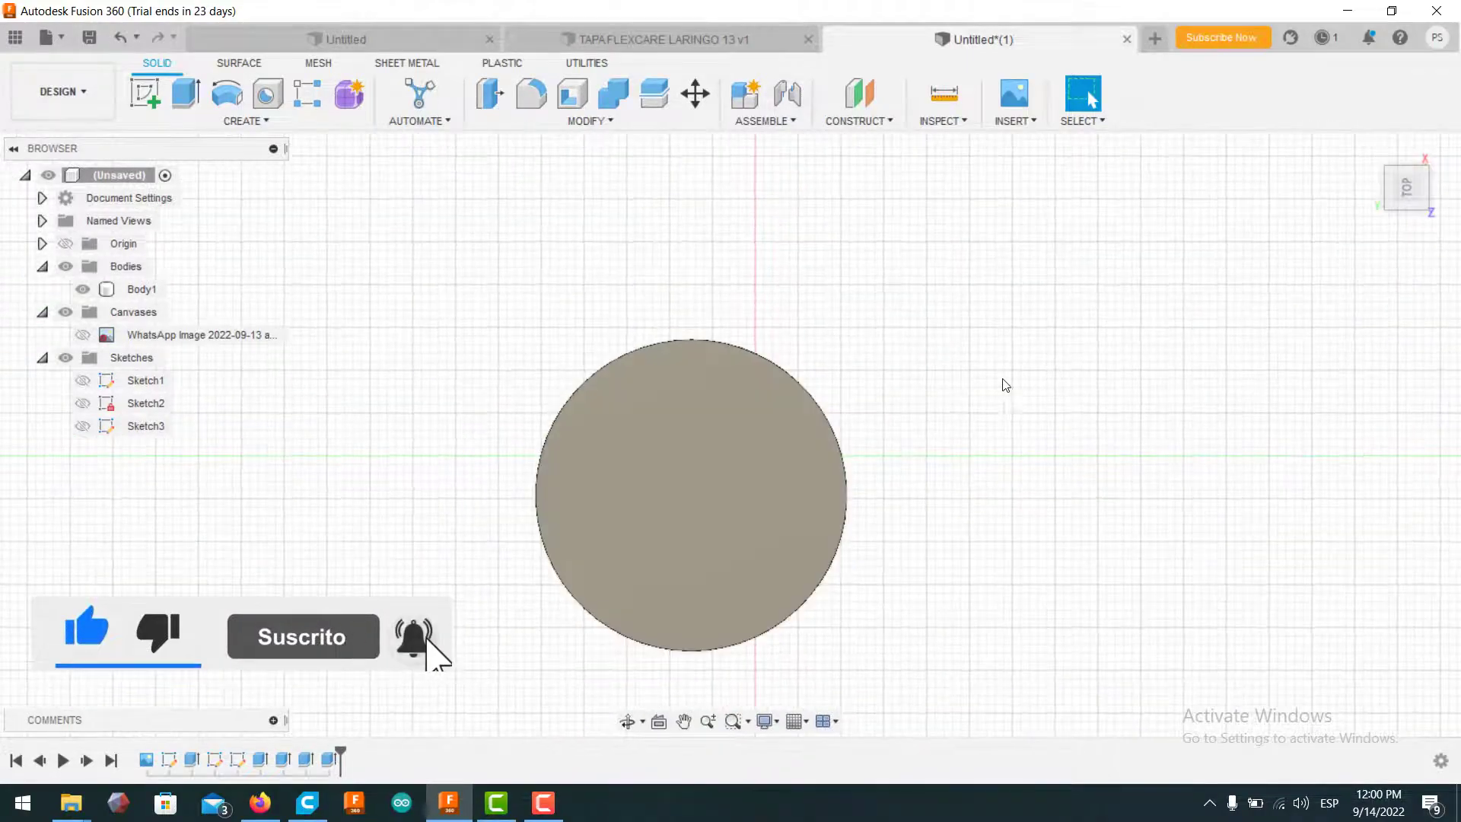
pyautogui.click(246, 121)
pyautogui.click(145, 93)
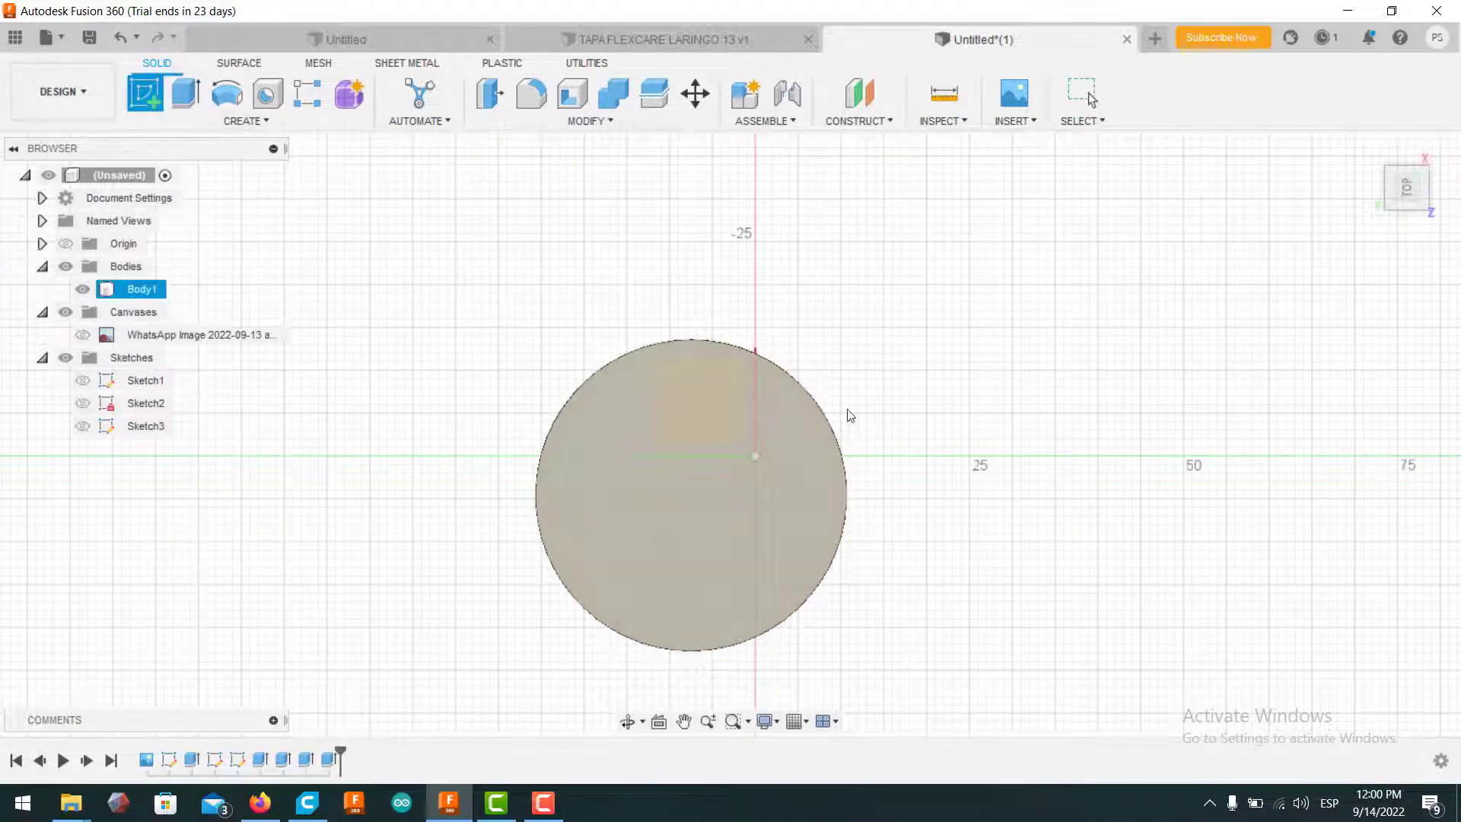
pyautogui.moveTo(1394, 193); pyautogui.dragTo(1378, 164)
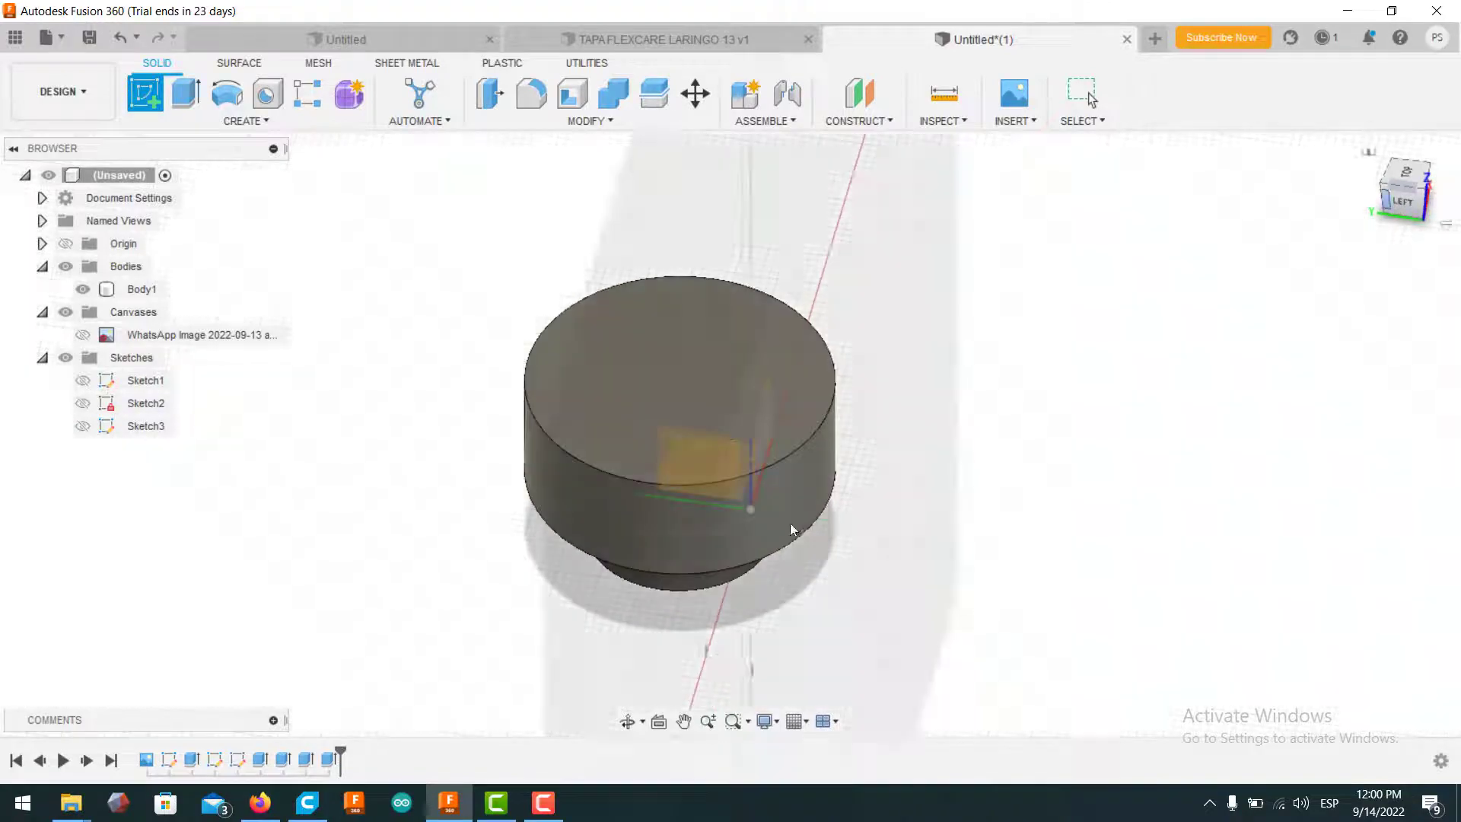
pyautogui.keyDown('shift'); pyautogui.moveTo(789, 522); pyautogui.dragTo(730, 343, button='middle'); pyautogui.keyUp('shift')
pyautogui.click(730, 343)
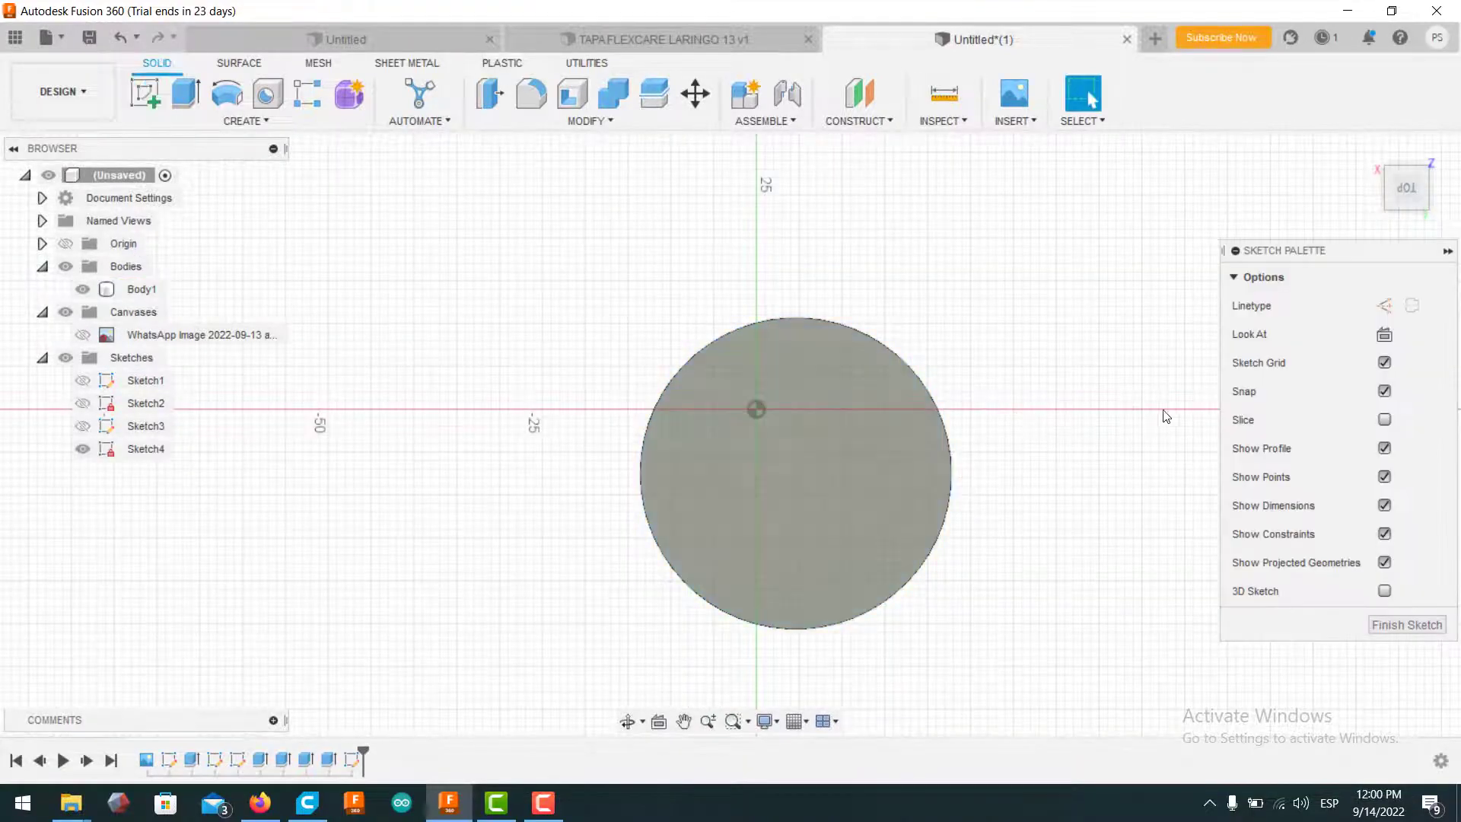
# Step: Sketch a 2 mm diameter circle just outside the edge of the cap's wide head
pyautogui.press('c')
pyautogui.scroll(2, 888, 422)
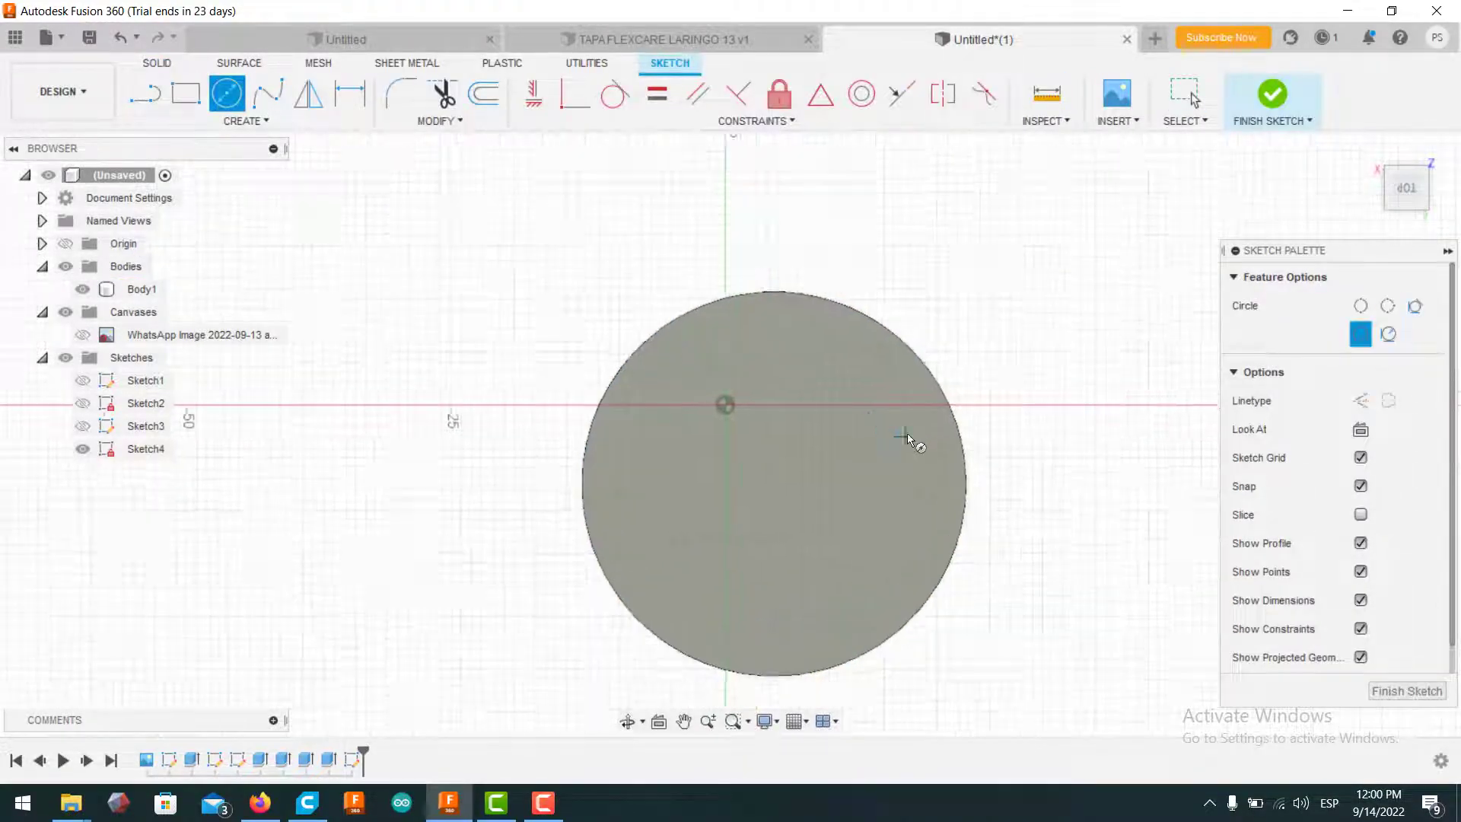
pyautogui.scroll(2, 907, 433)
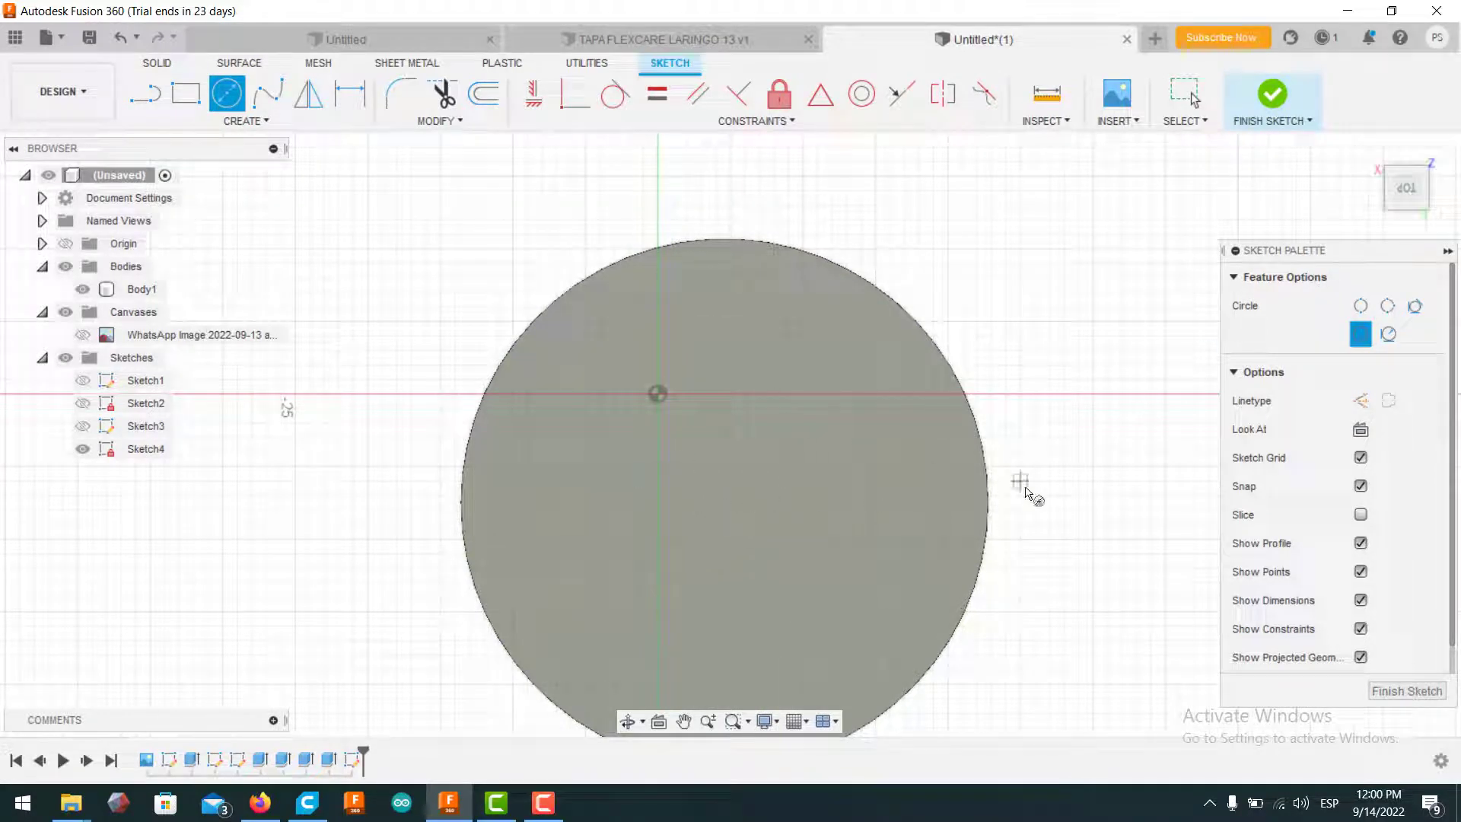
pyautogui.click(1032, 537)
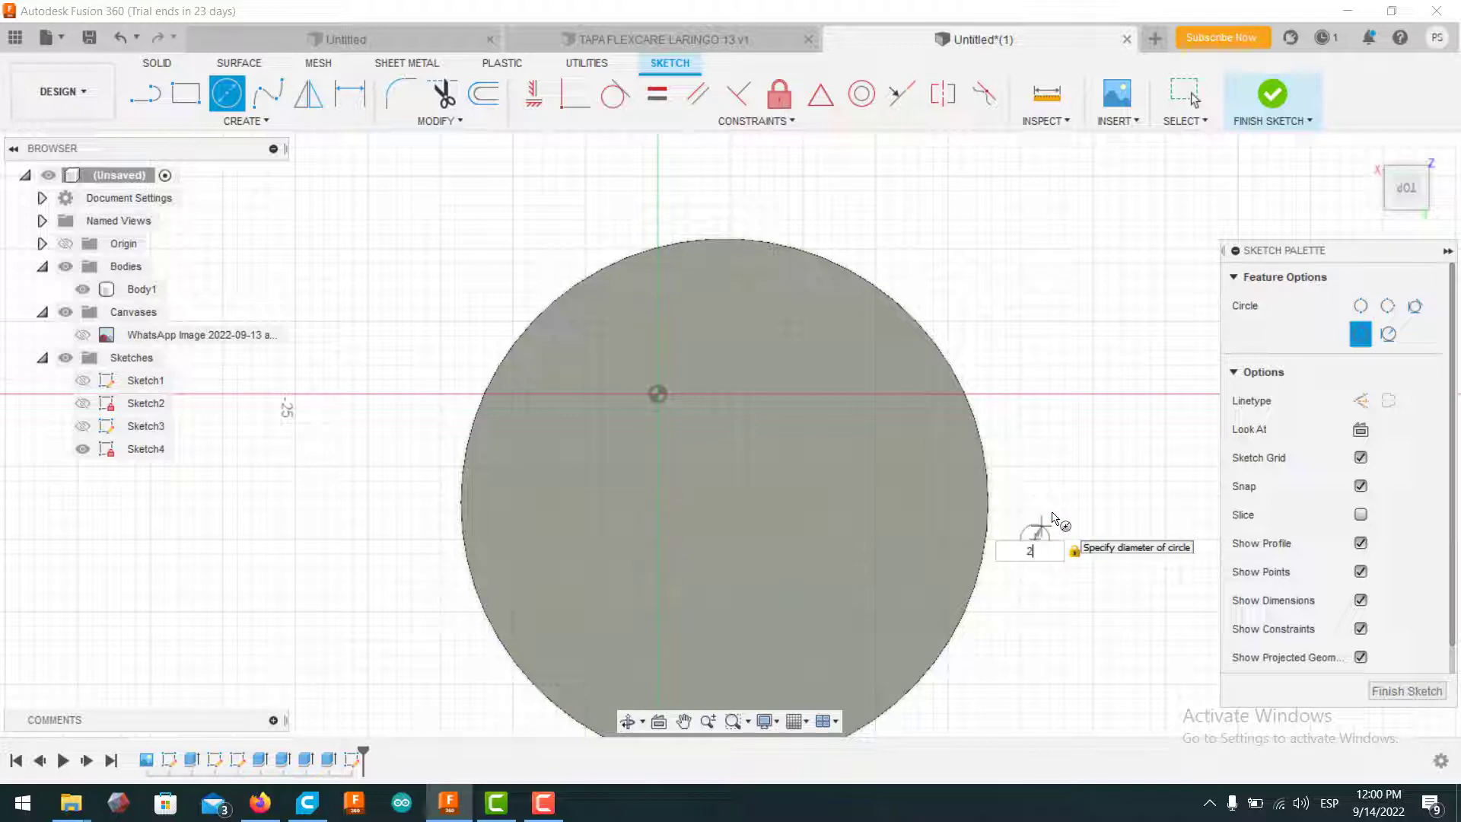
pyautogui.press('Return')
# Step: Move the small circle by -3.295 mm in X and 2.62 mm in Y onto the edge of the cap's head
pyautogui.scroll(-3, 1039, 529)
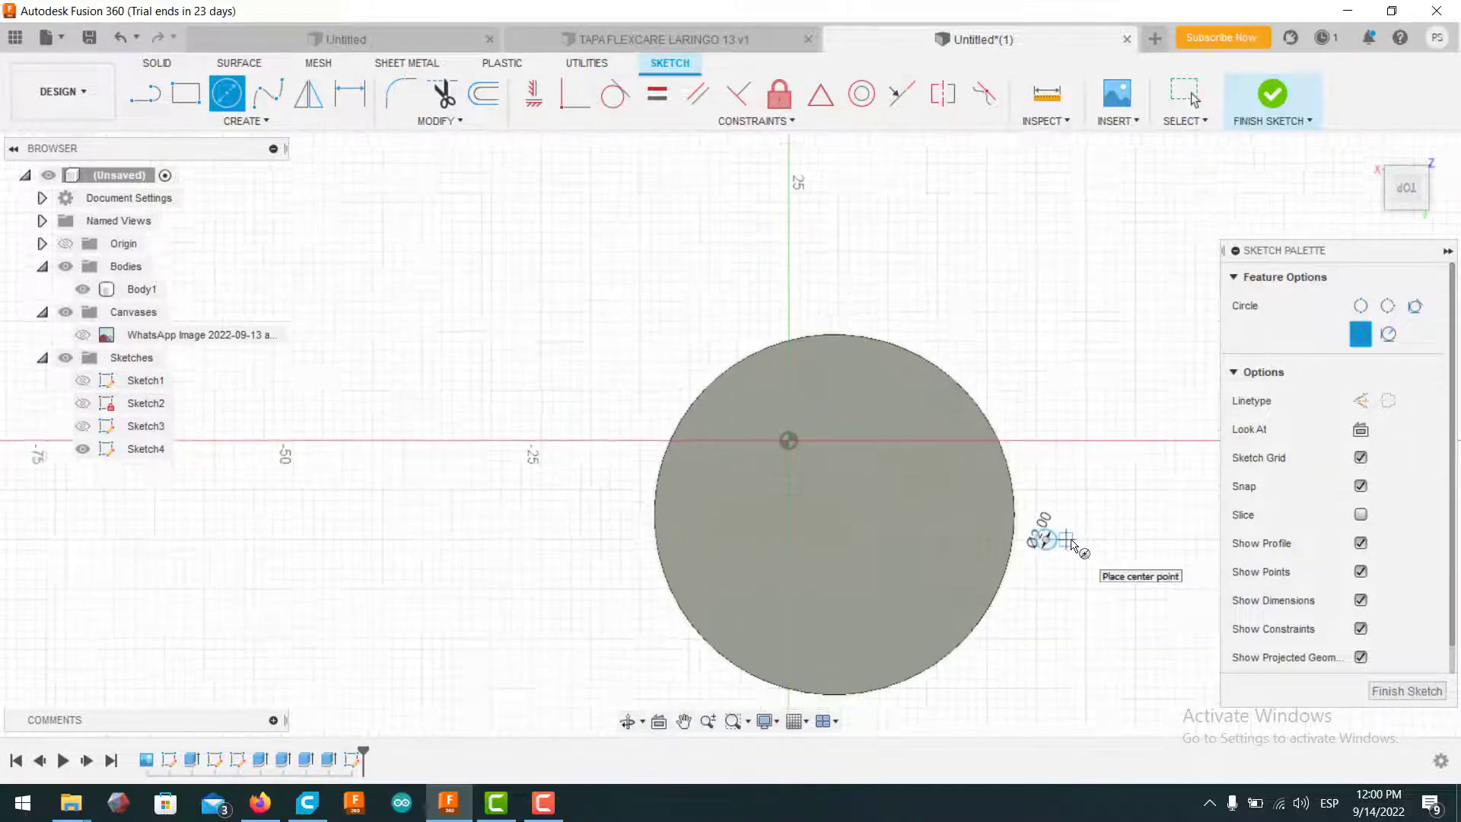
pyautogui.scroll(4, 1066, 540)
pyautogui.scroll(3, 1073, 544)
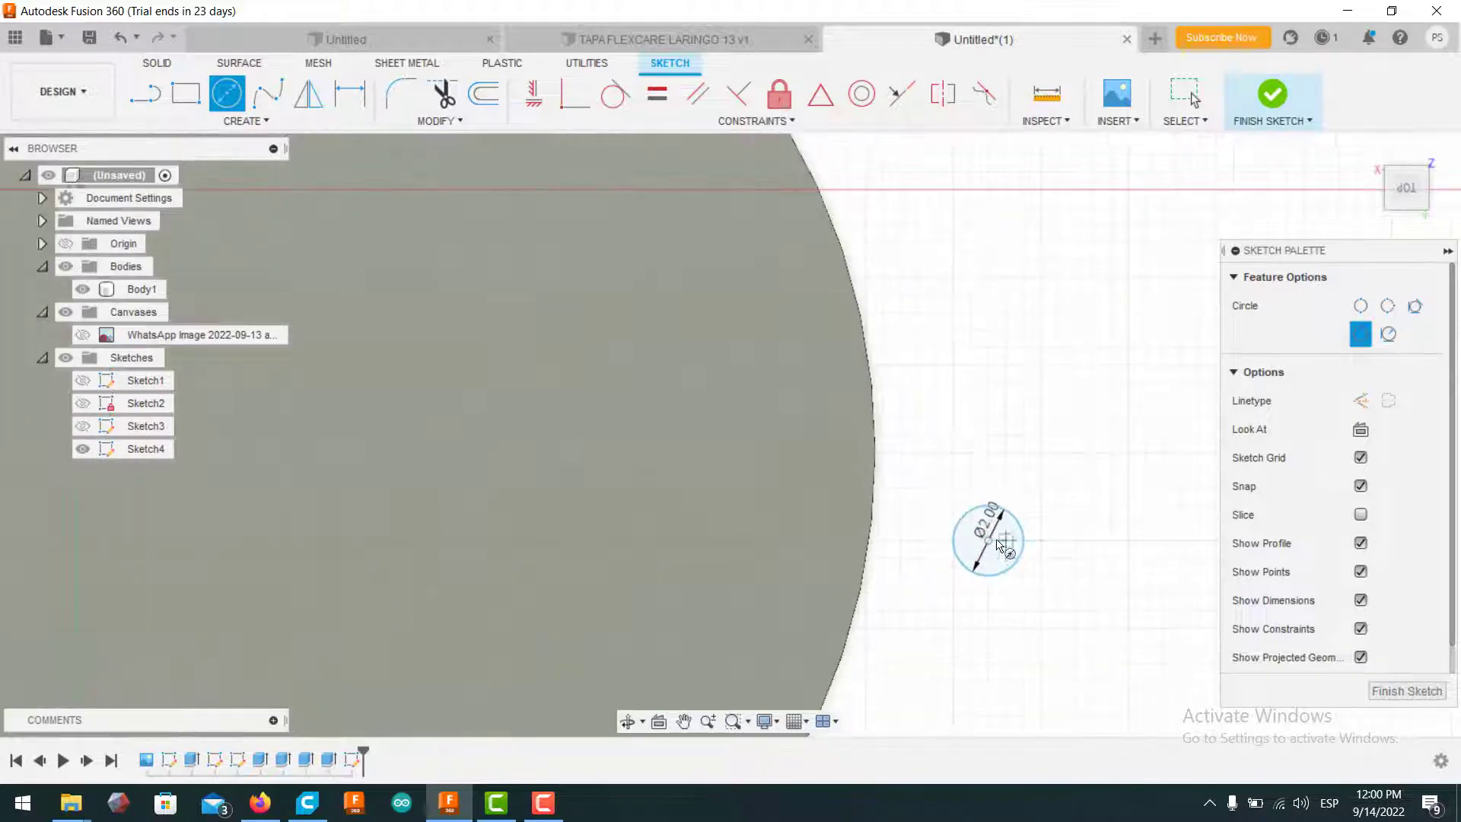
pyautogui.rightClick(993, 546)
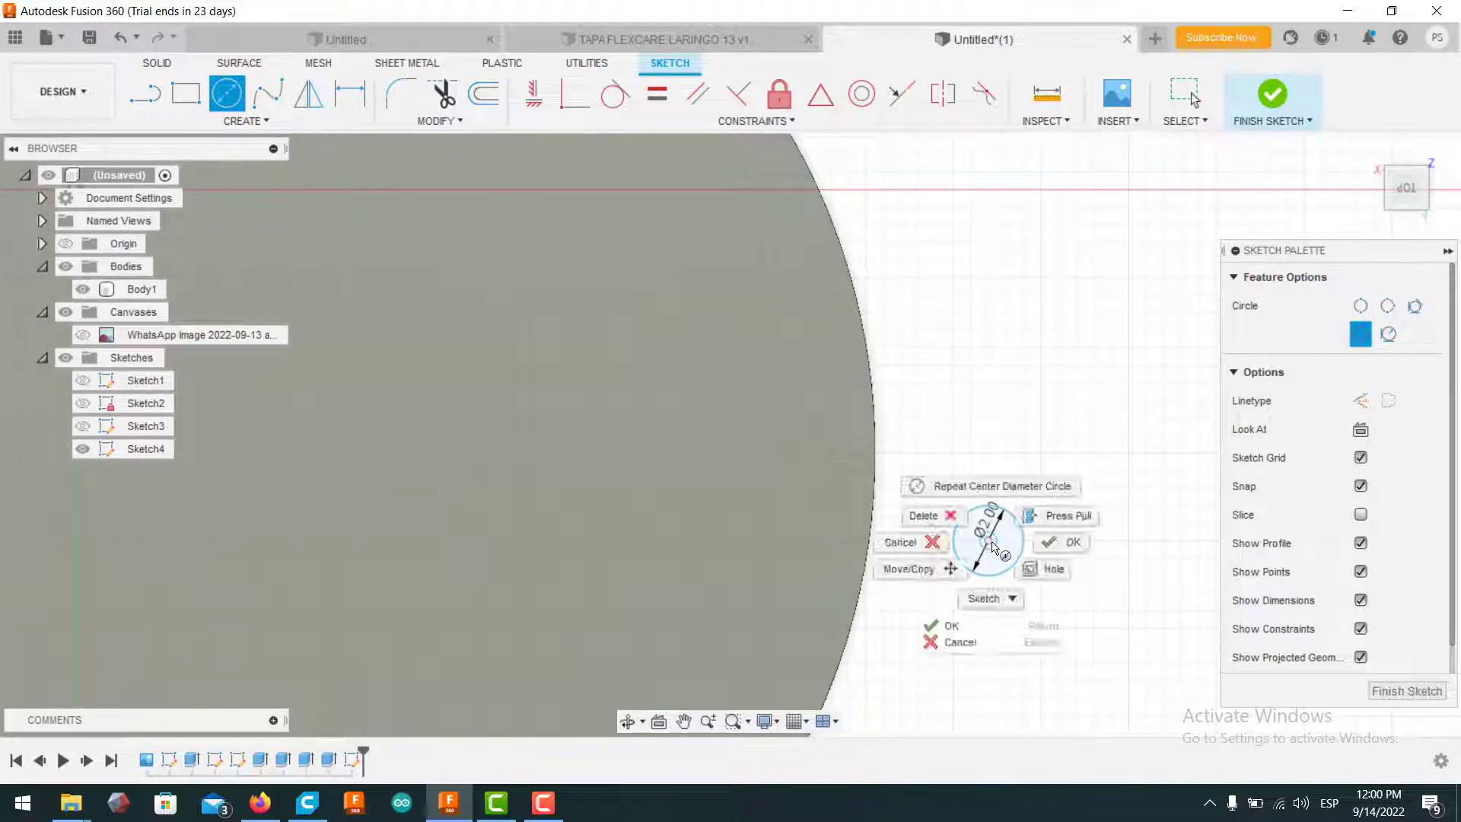
pyautogui.click(946, 570)
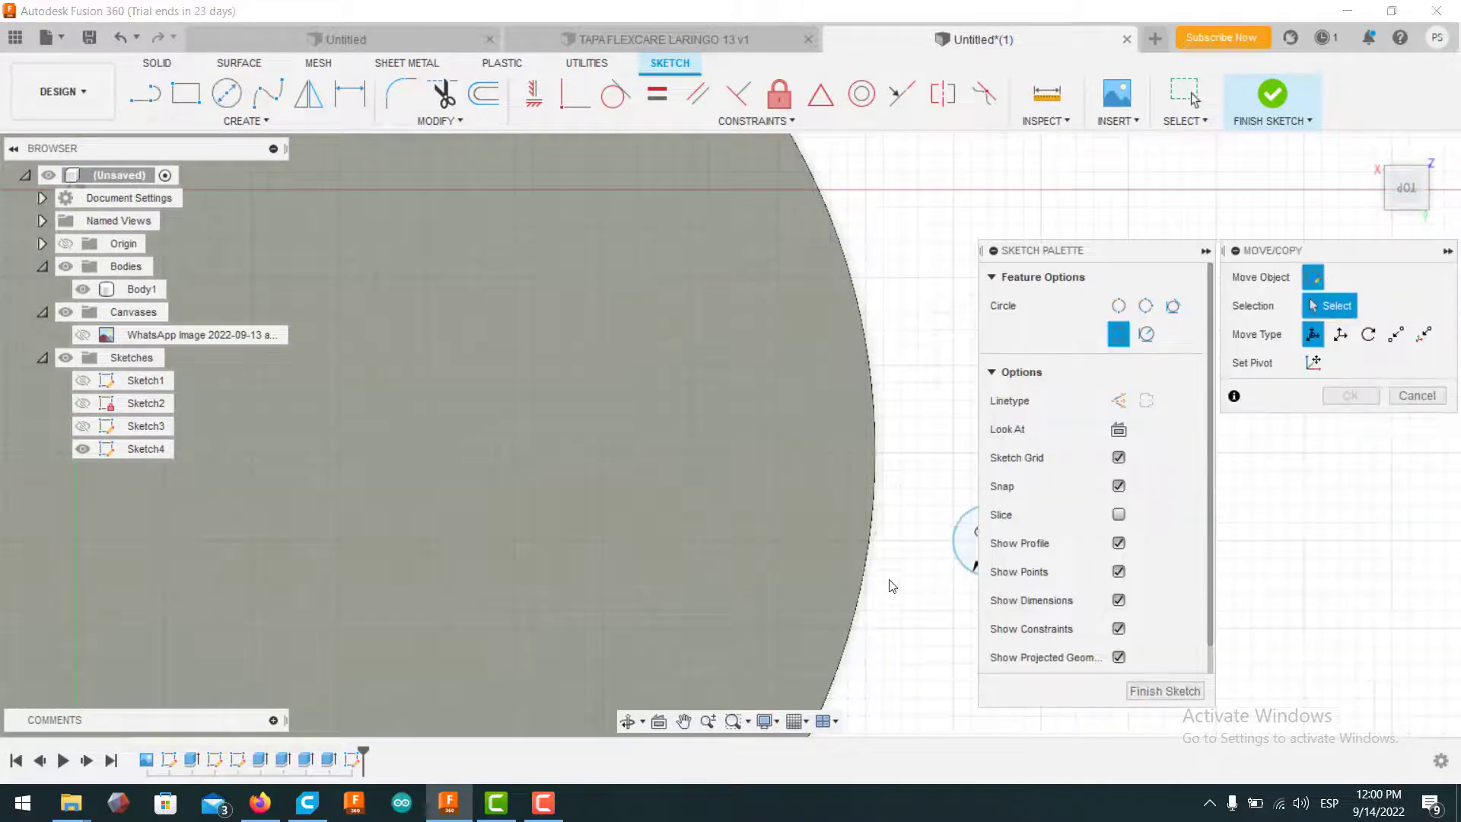
pyautogui.scroll(-2, 890, 580)
pyautogui.moveTo(862, 581); pyautogui.dragTo(775, 587, button='middle')
pyautogui.click(868, 561)
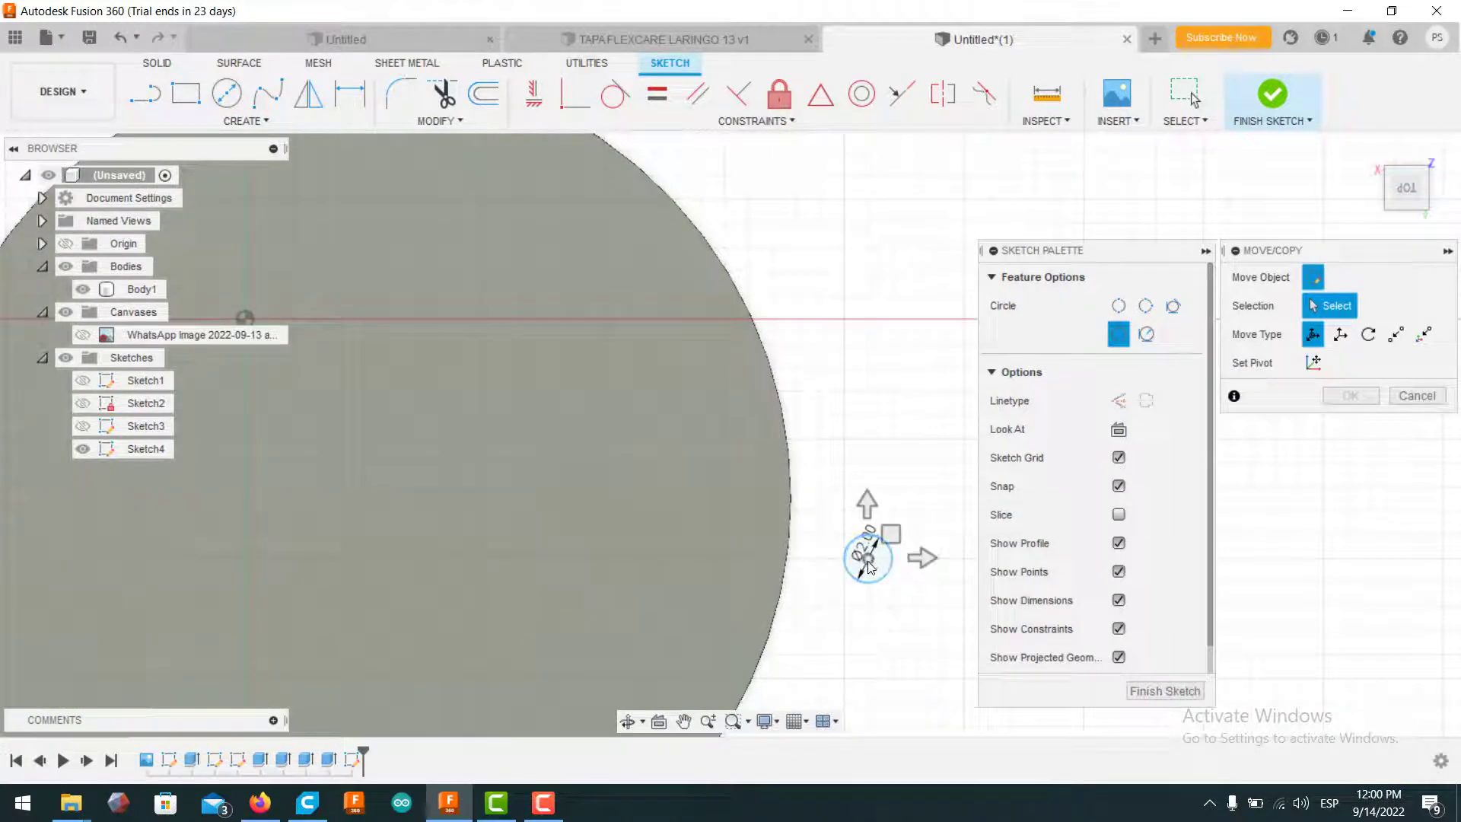
pyautogui.click(868, 563)
pyautogui.moveTo(888, 536)
pyautogui.mouseDown()
pyautogui.moveTo(792, 534)
pyautogui.moveTo(806, 532)
pyautogui.moveTo(812, 424)
pyautogui.moveTo(814, 473)
pyautogui.mouseUp()
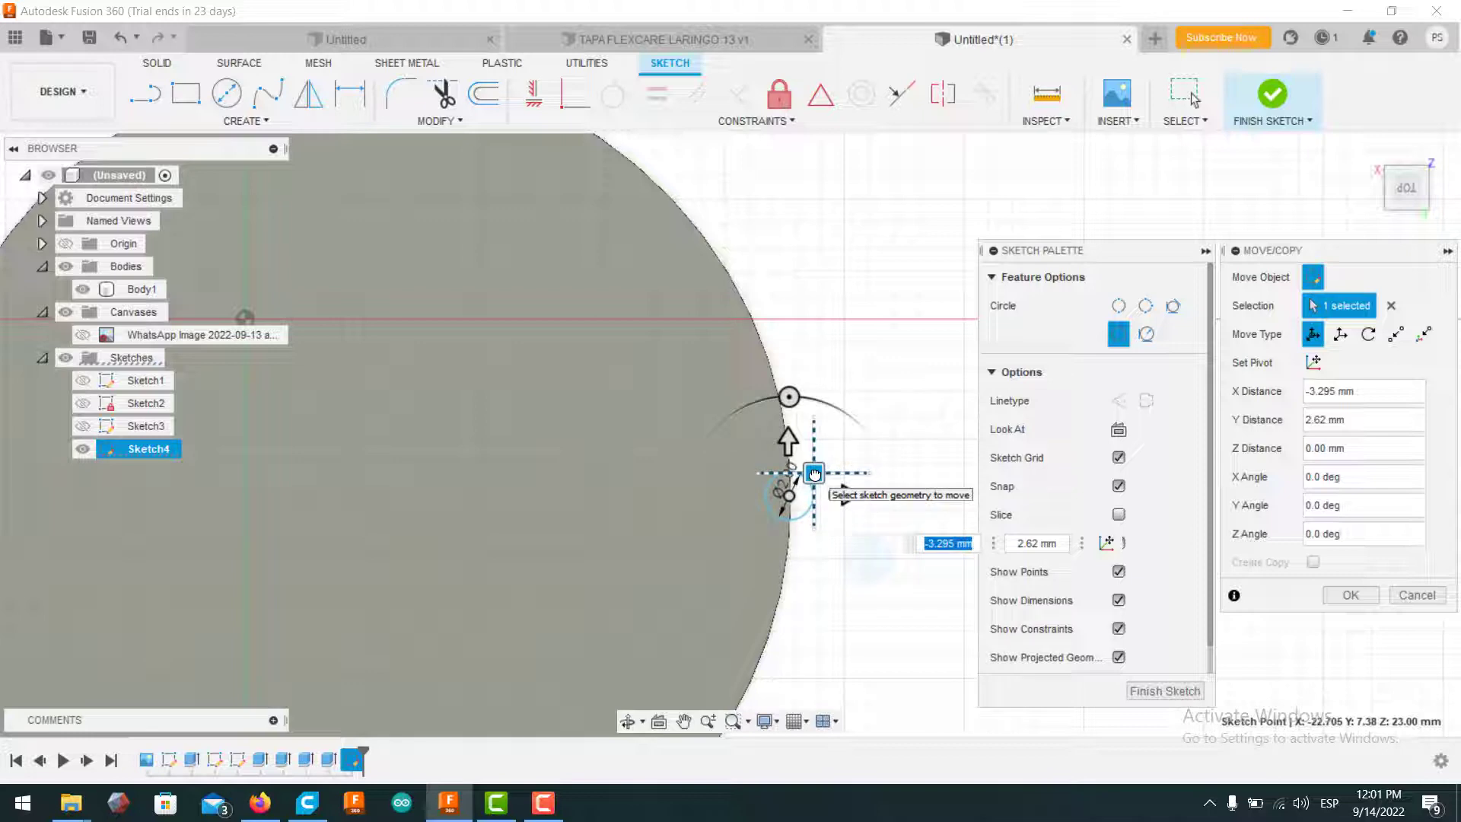
pyautogui.scroll(-3, 732, 501)
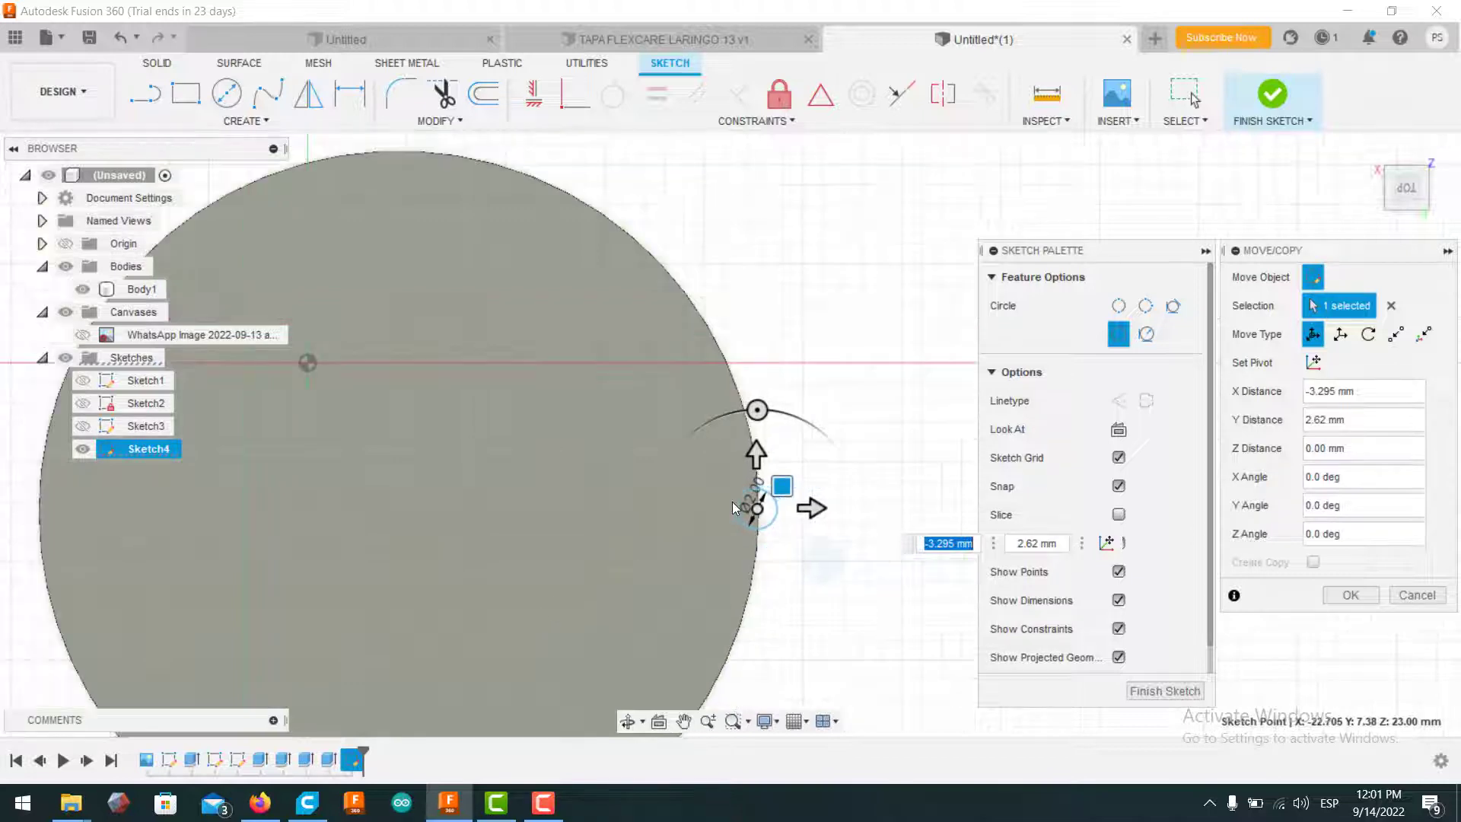
pyautogui.scroll(2, 733, 507)
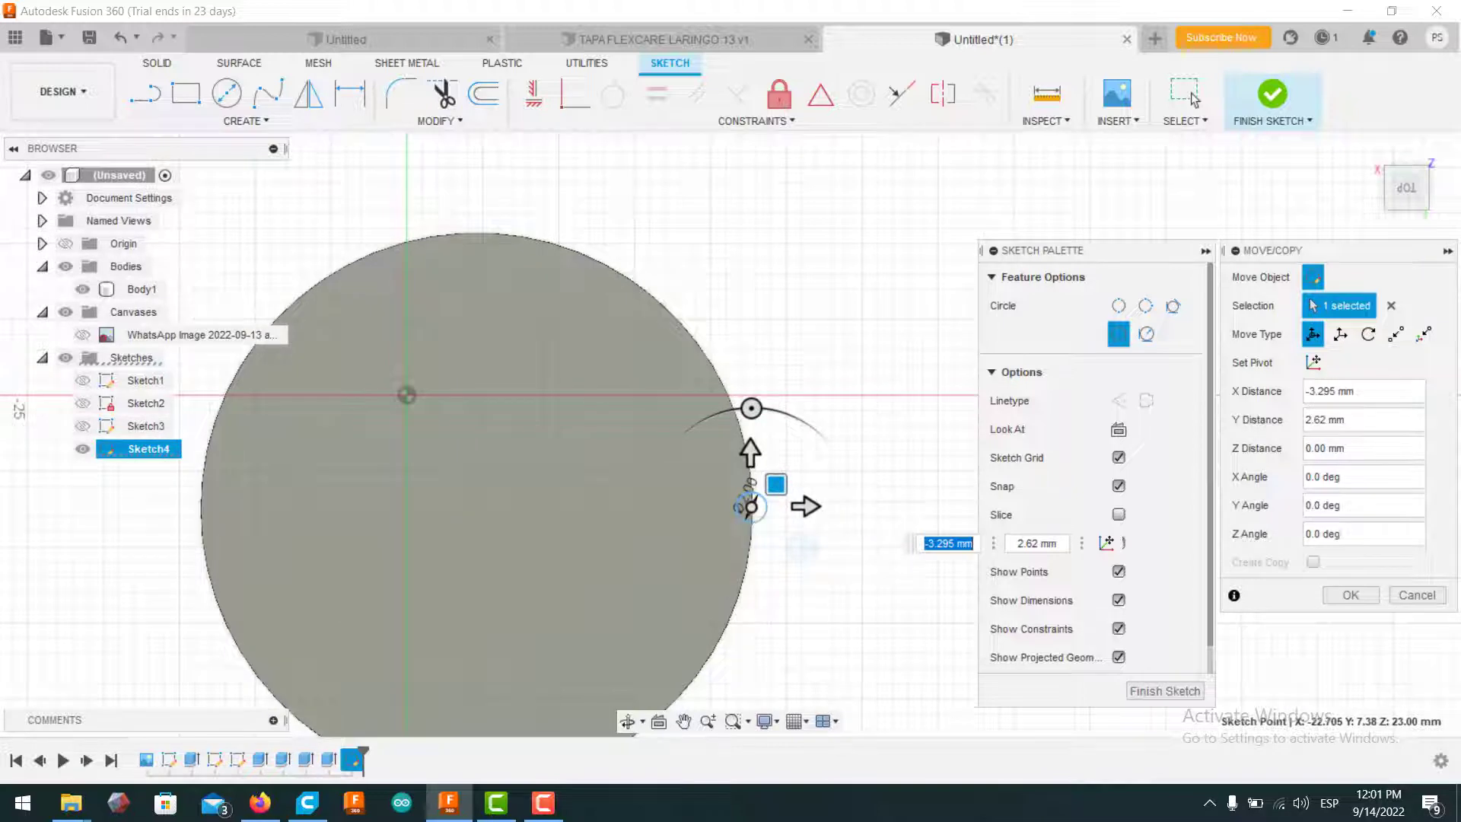
pyautogui.click(558, 808)
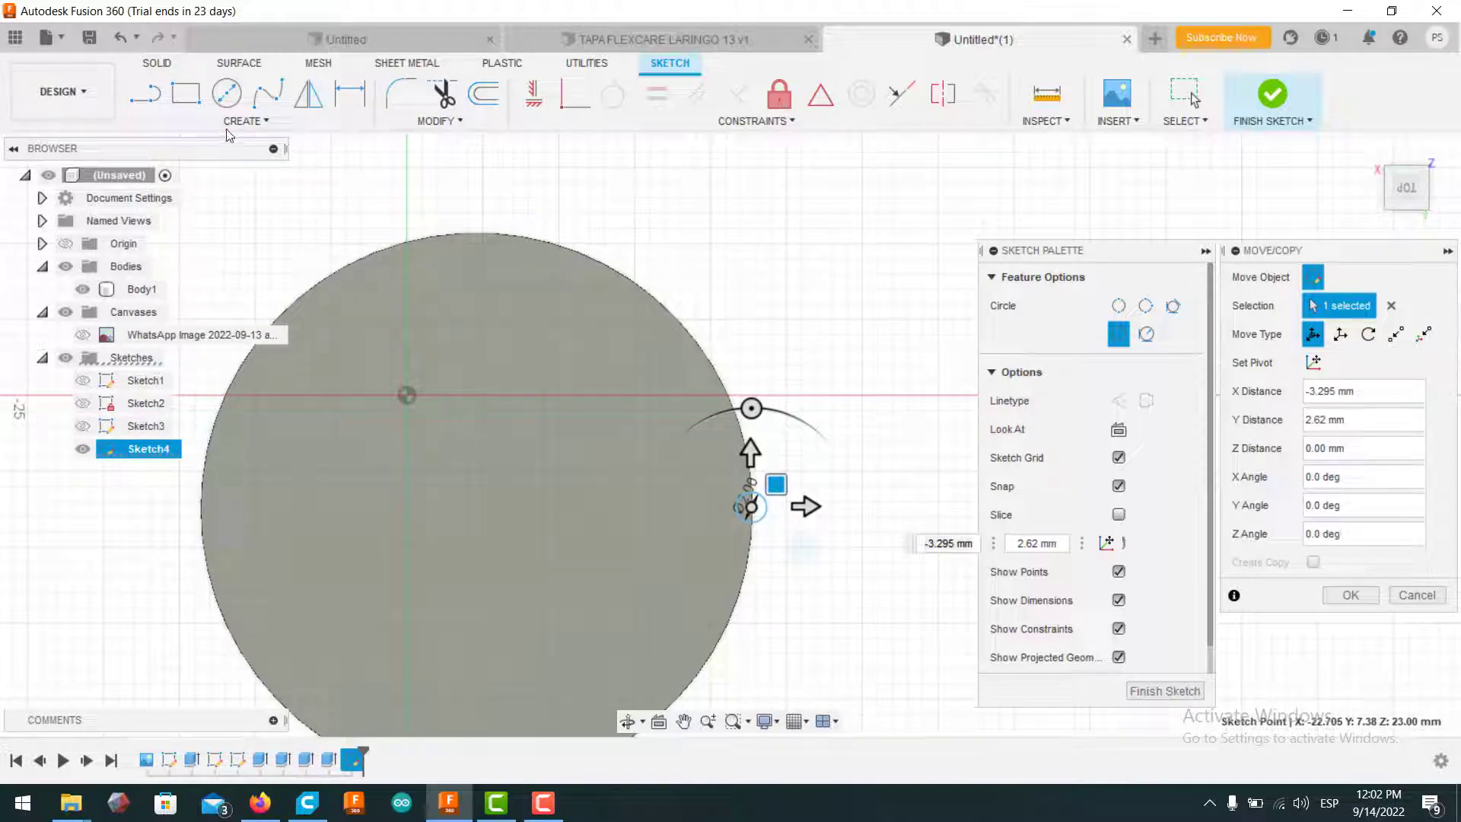
pyautogui.click(253, 123)
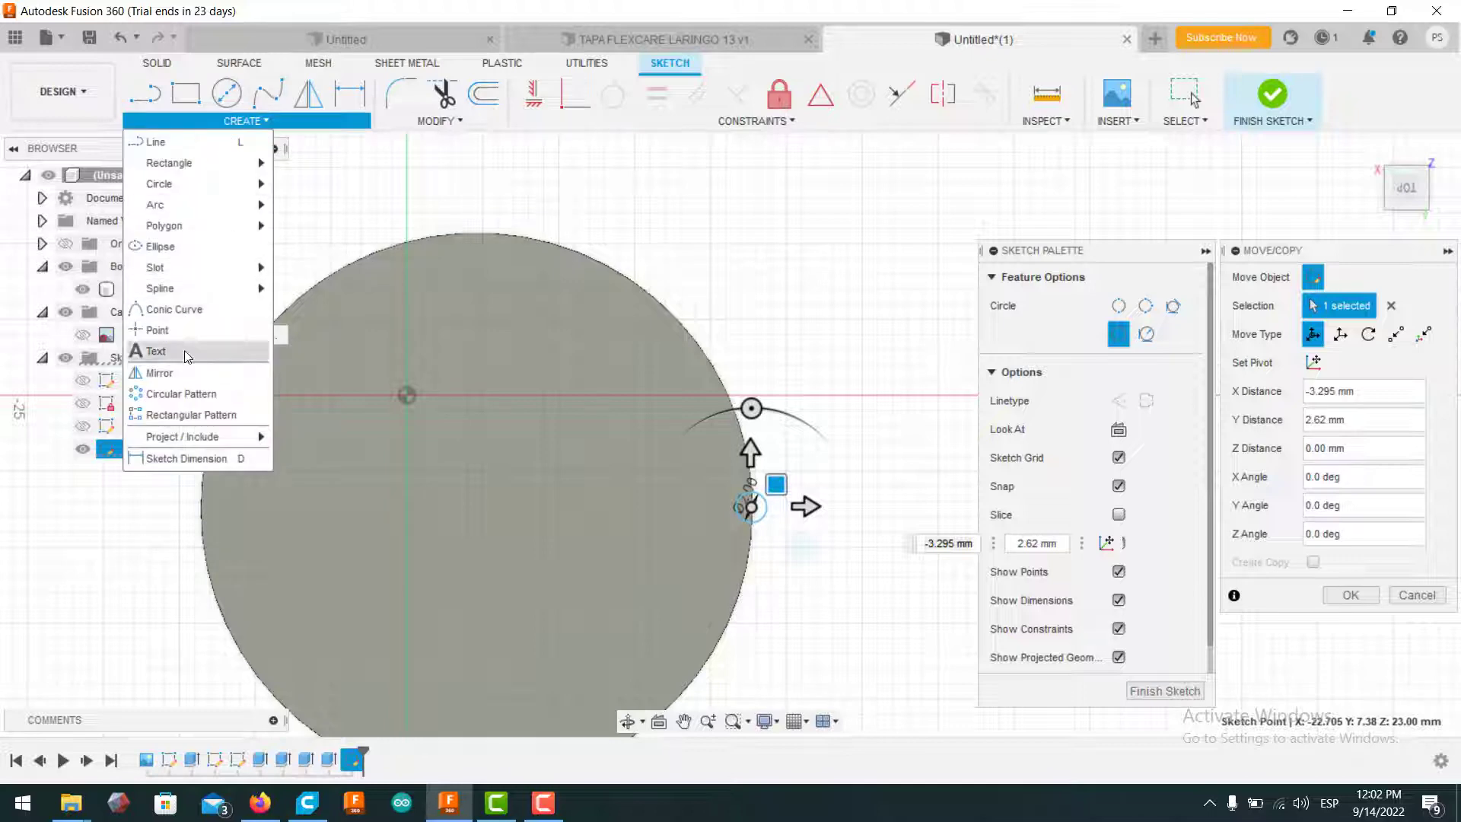
pyautogui.click(190, 395)
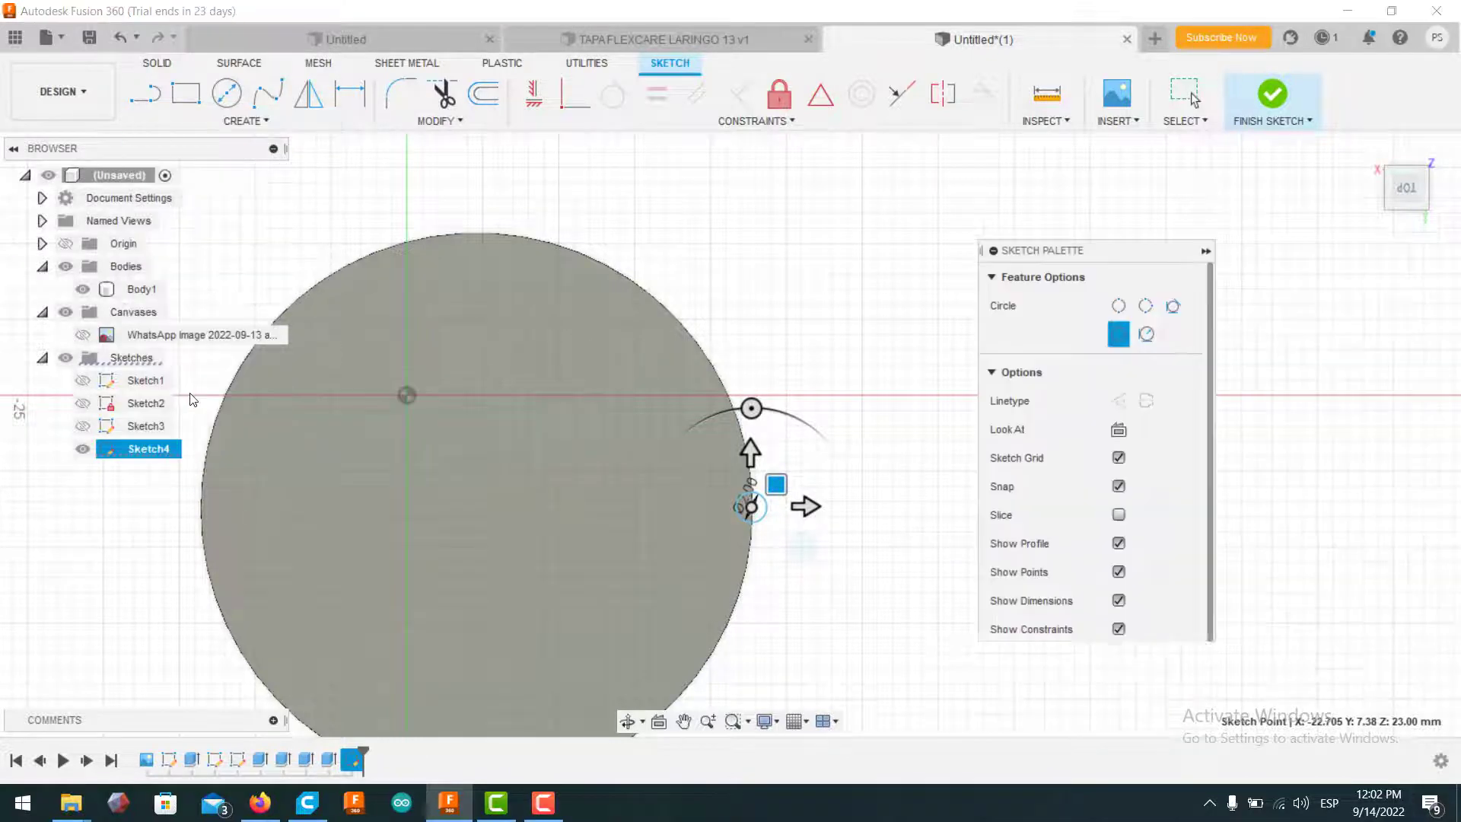
pyautogui.click(728, 402)
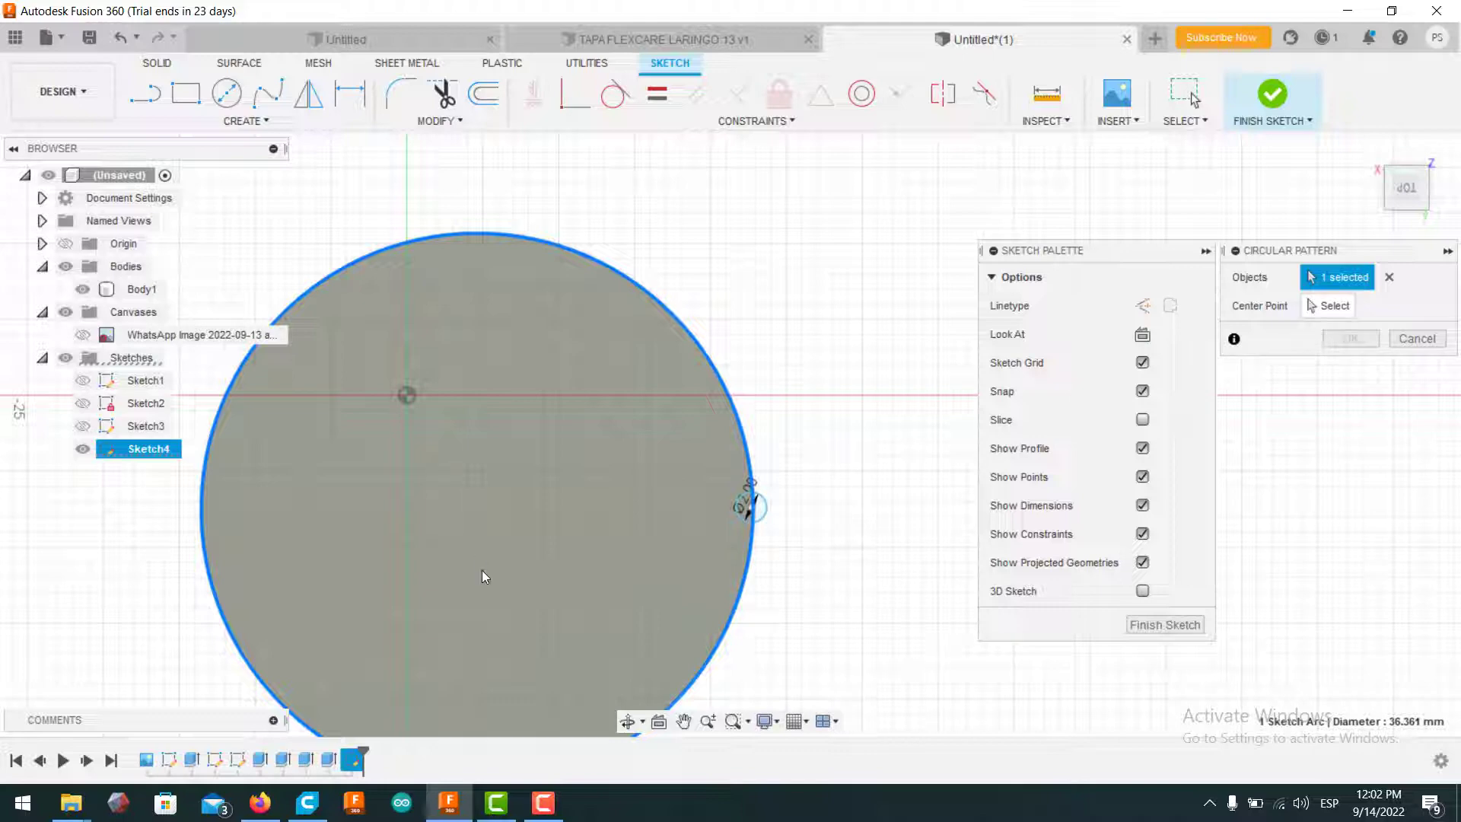
pyautogui.click(1328, 305)
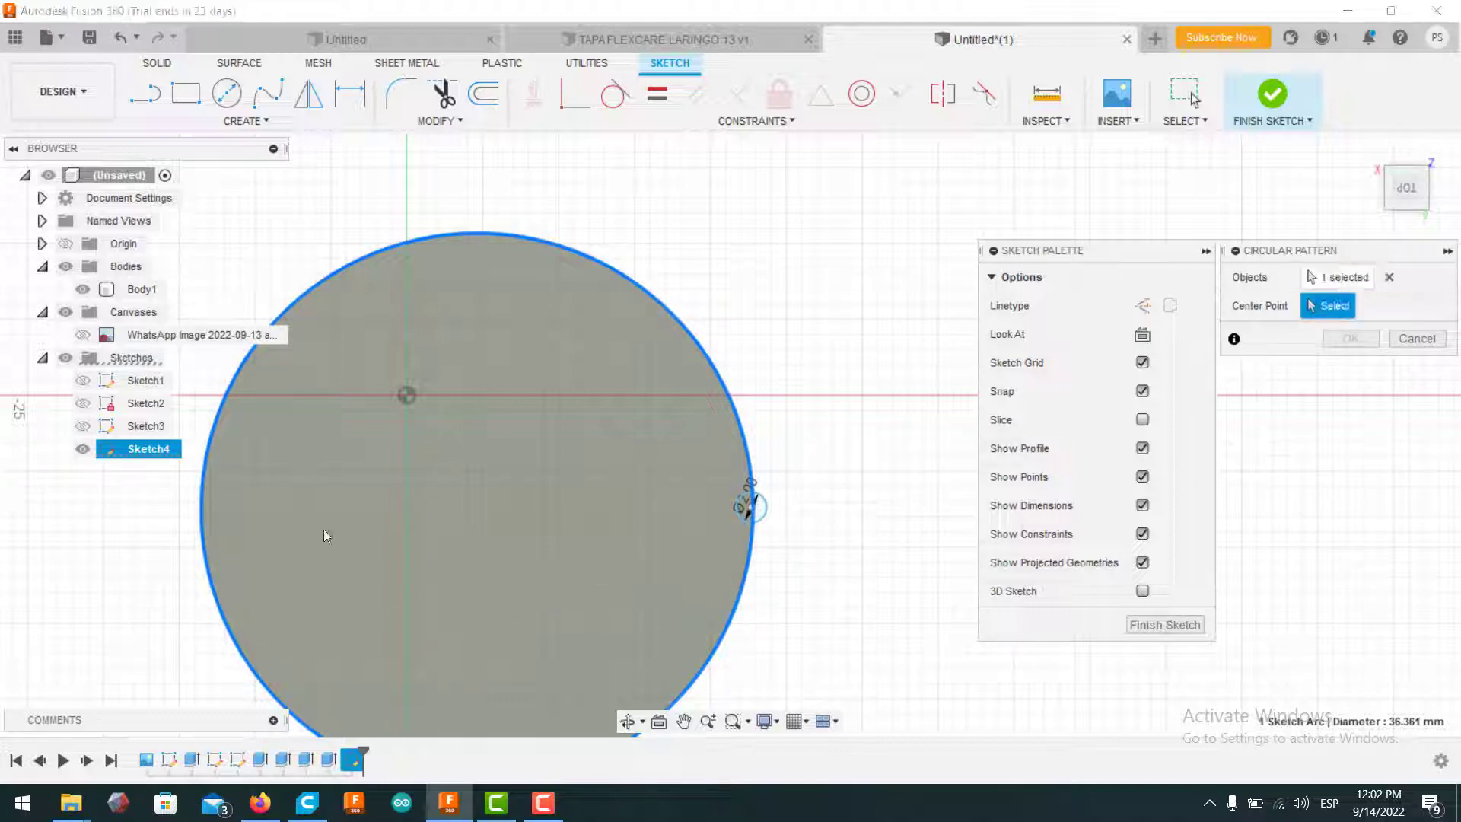
pyautogui.click(476, 510)
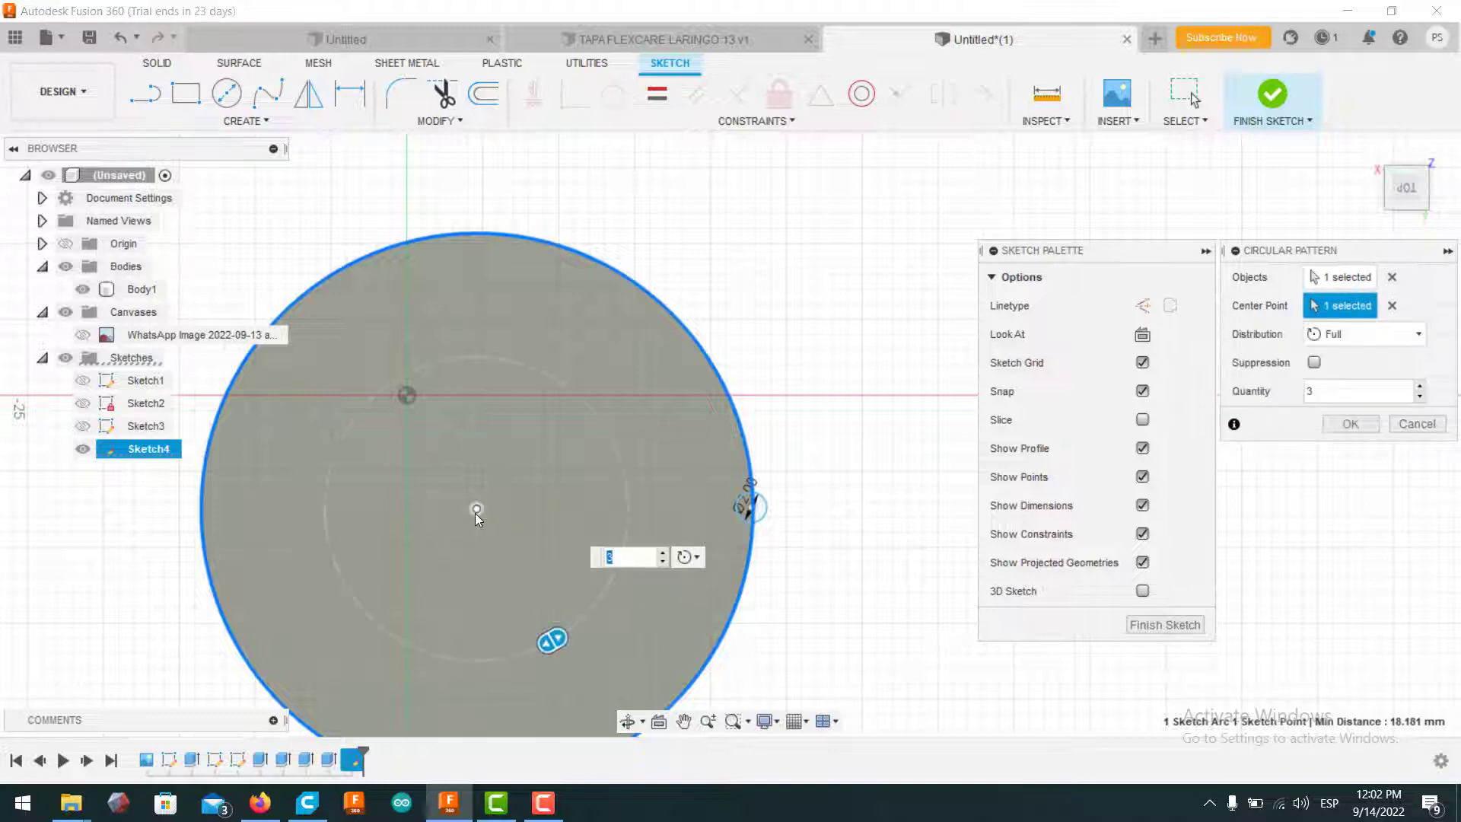
pyautogui.write('22')
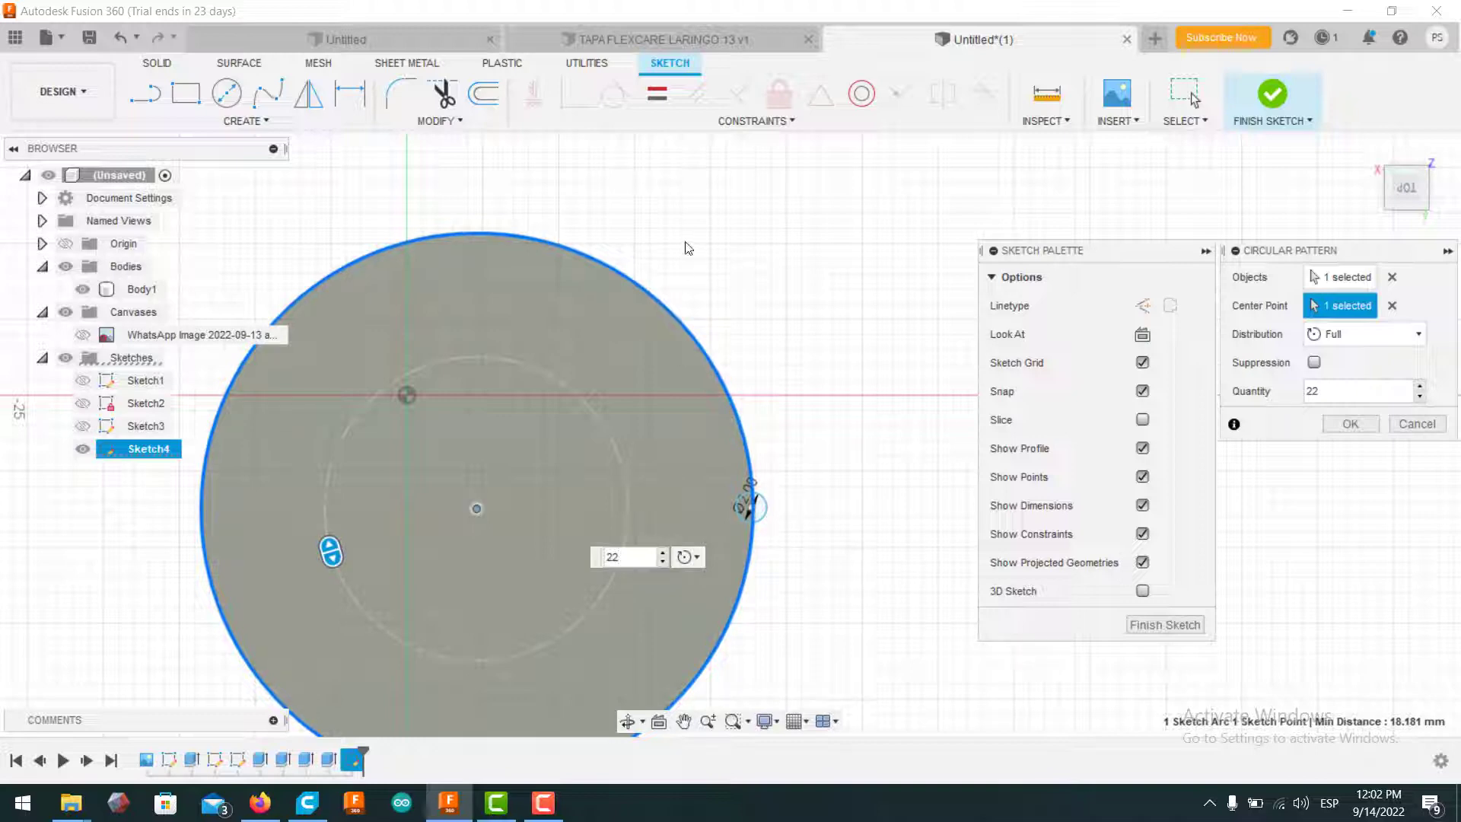
pyautogui.click(1413, 424)
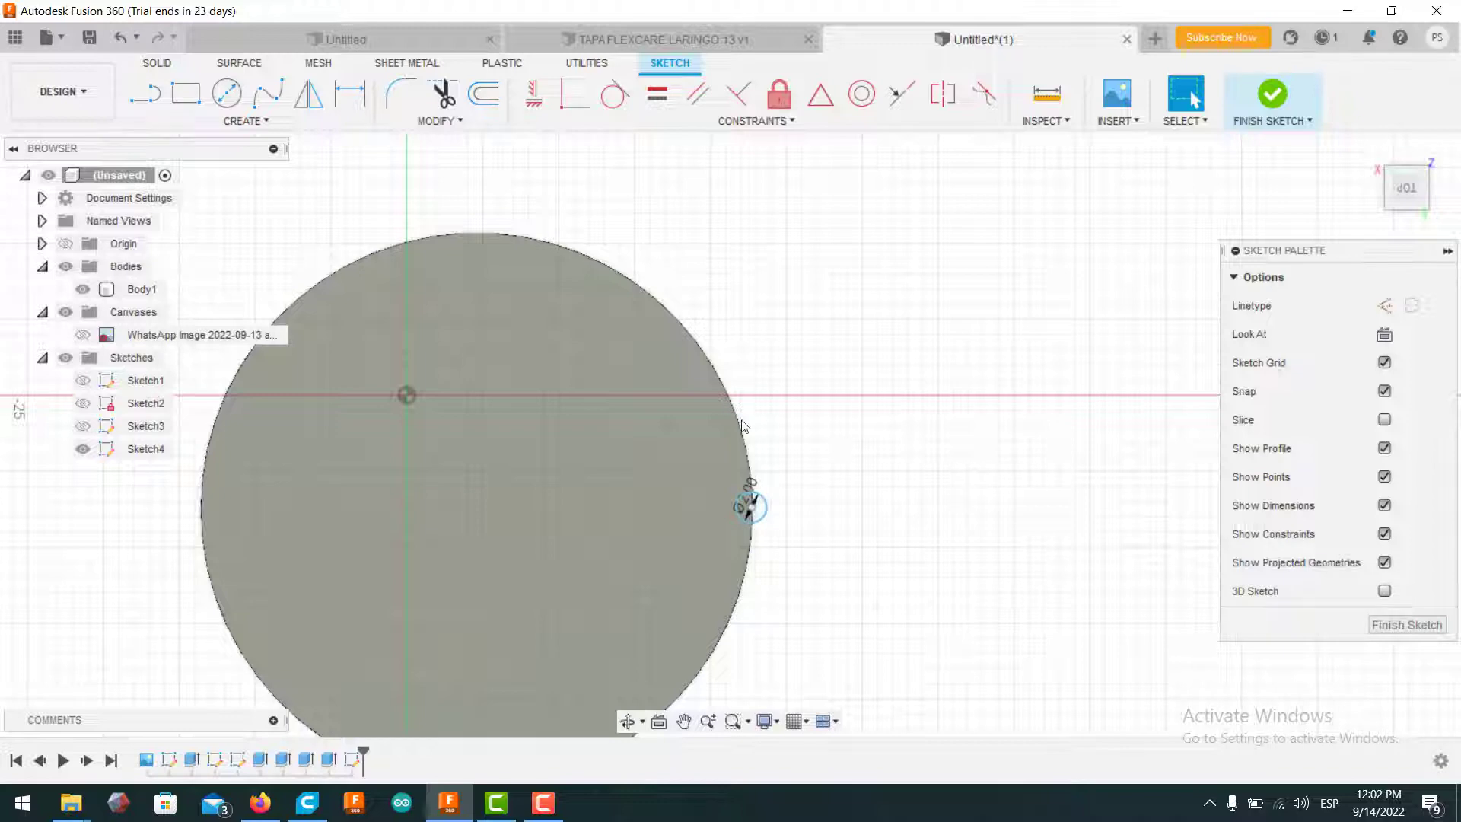
pyautogui.click(543, 803)
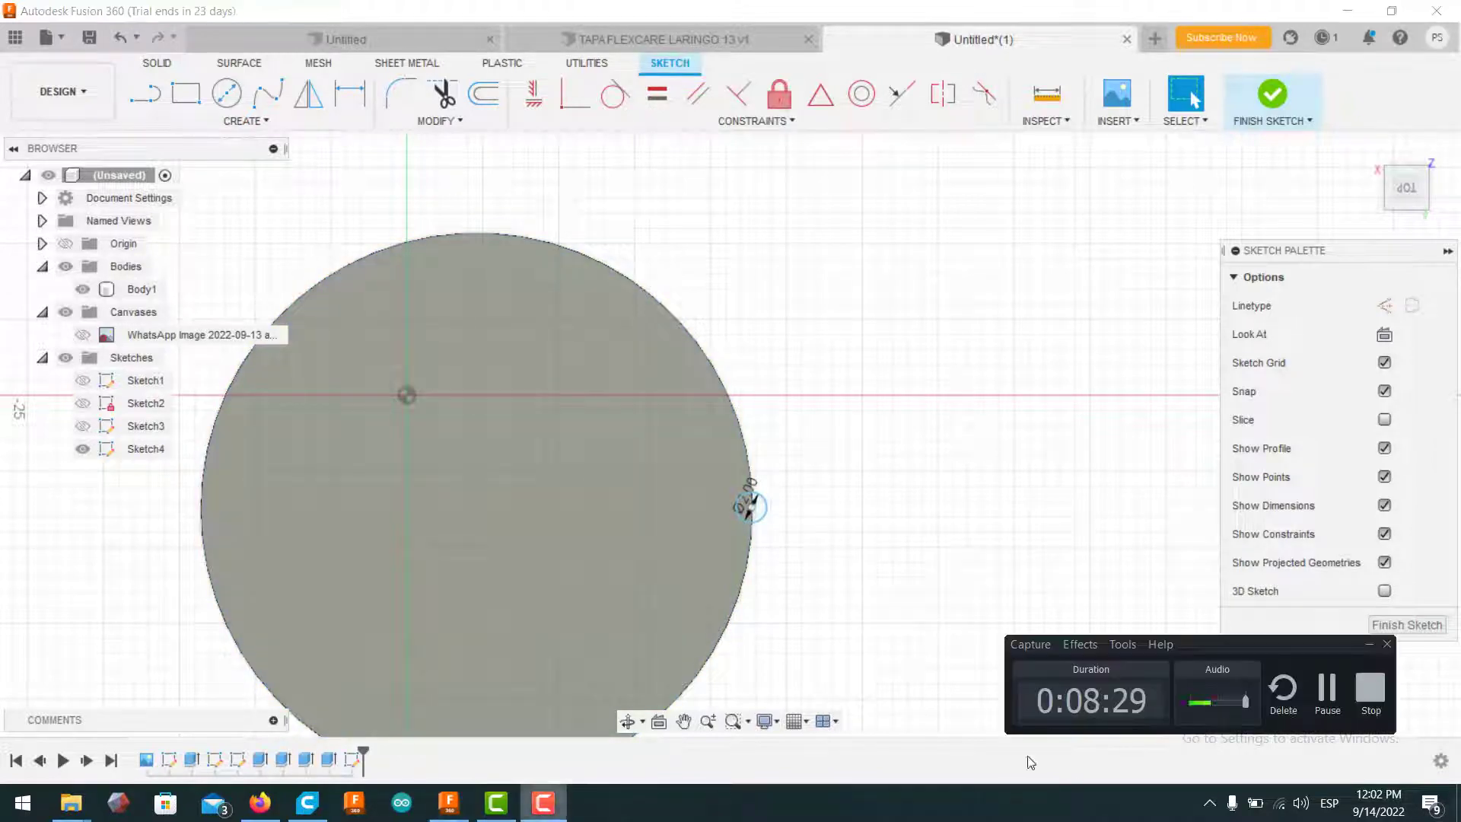
pyautogui.click(1369, 692)
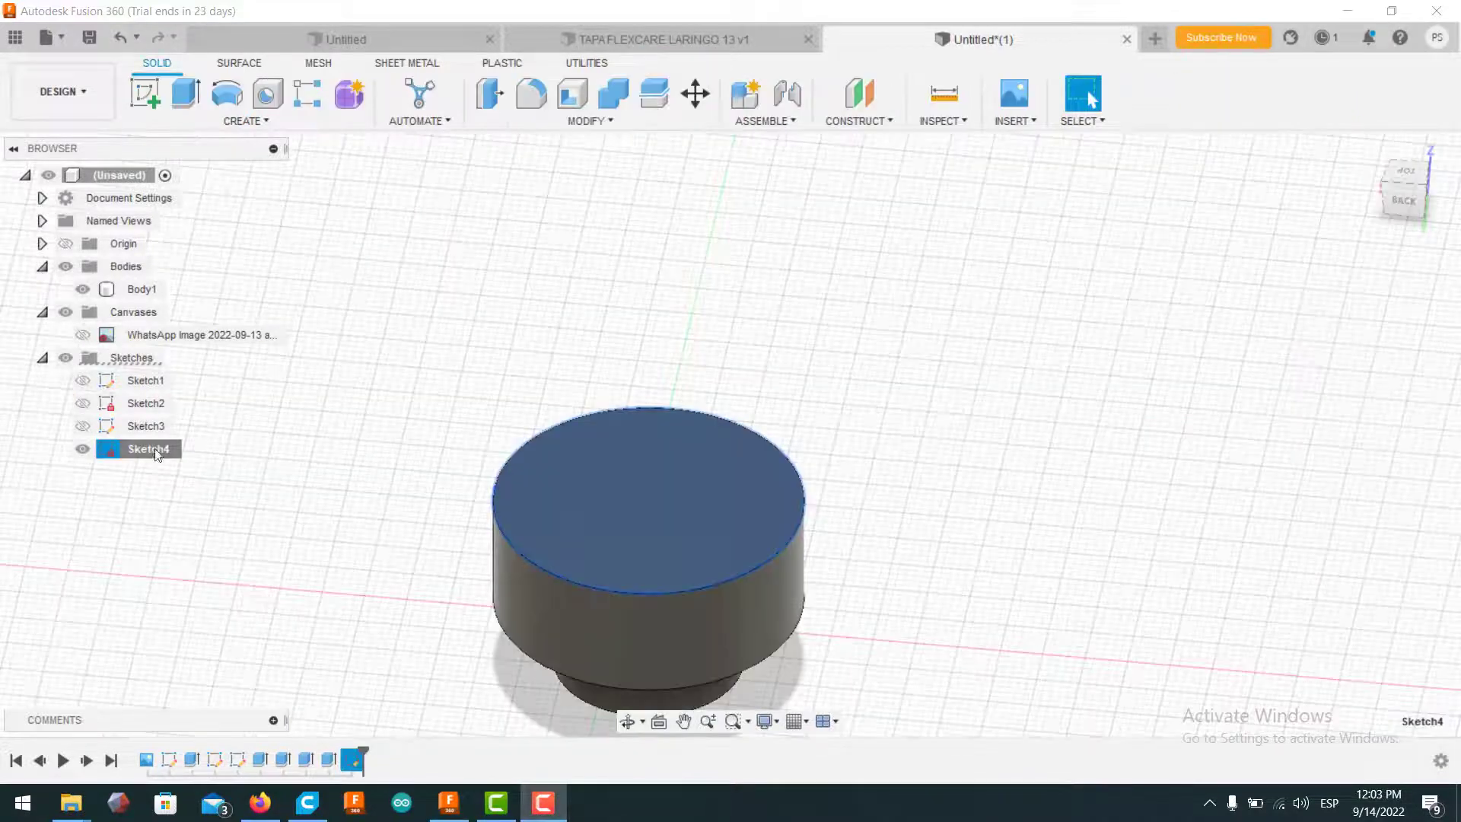
# Step: Reopen Sketch4 on the head's top face for editing and view it from above
pyautogui.rightClick(149, 451)
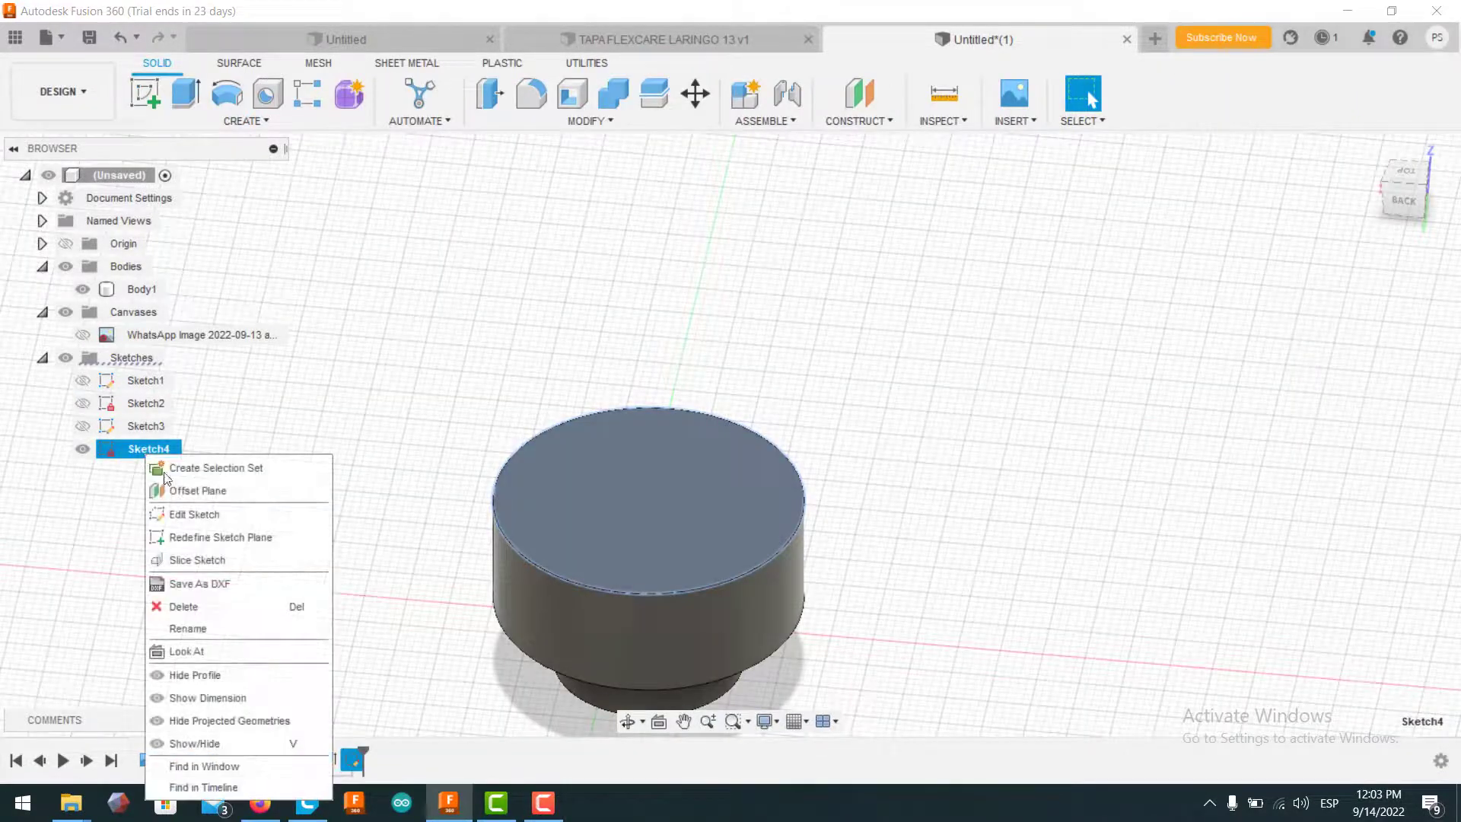
pyautogui.click(186, 513)
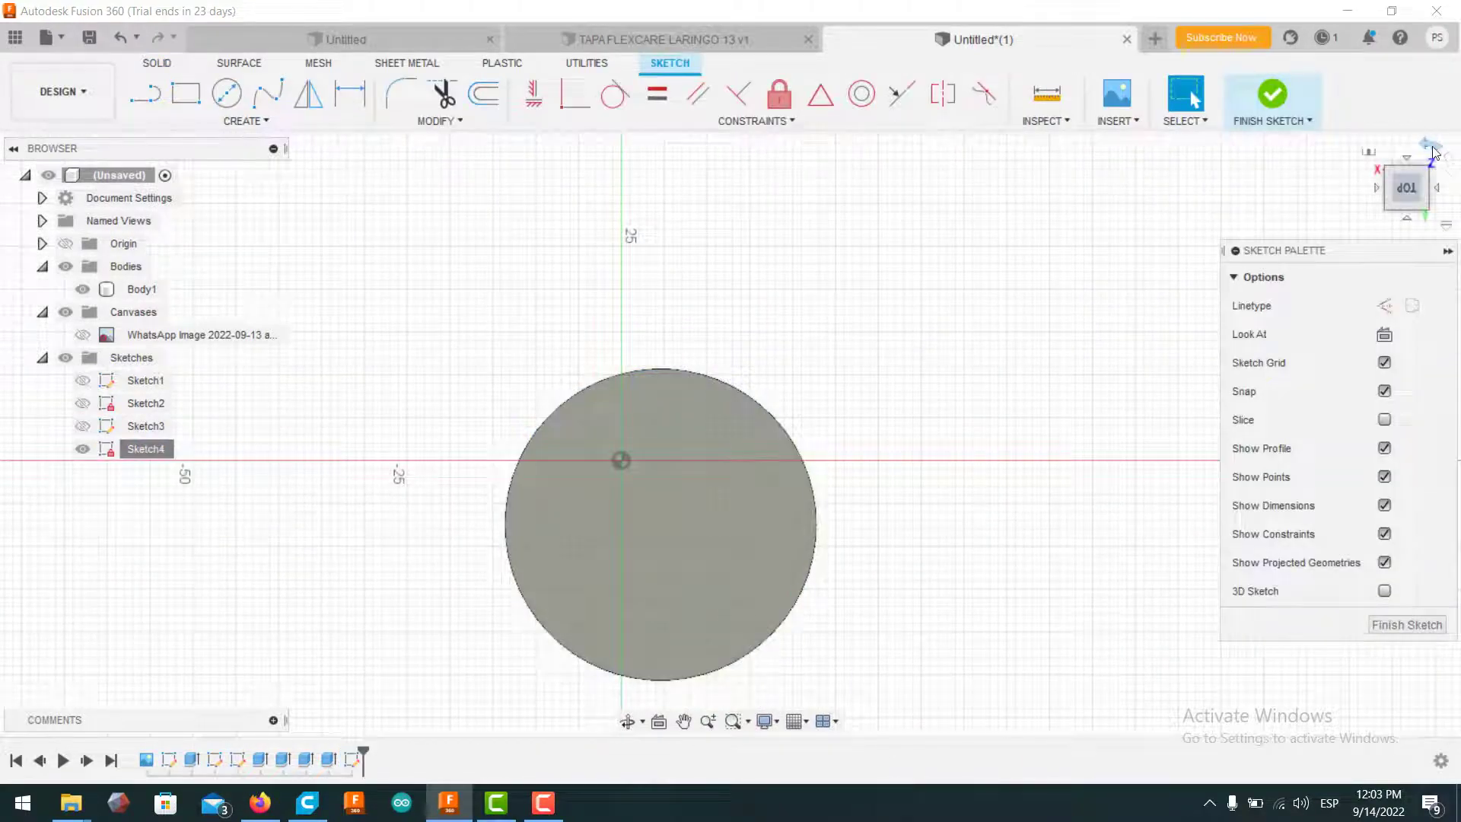
pyautogui.moveTo(1402, 192)
pyautogui.mouseDown()
pyautogui.moveTo(1379, 148)
pyautogui.moveTo(1361, 178)
pyautogui.mouseUp()
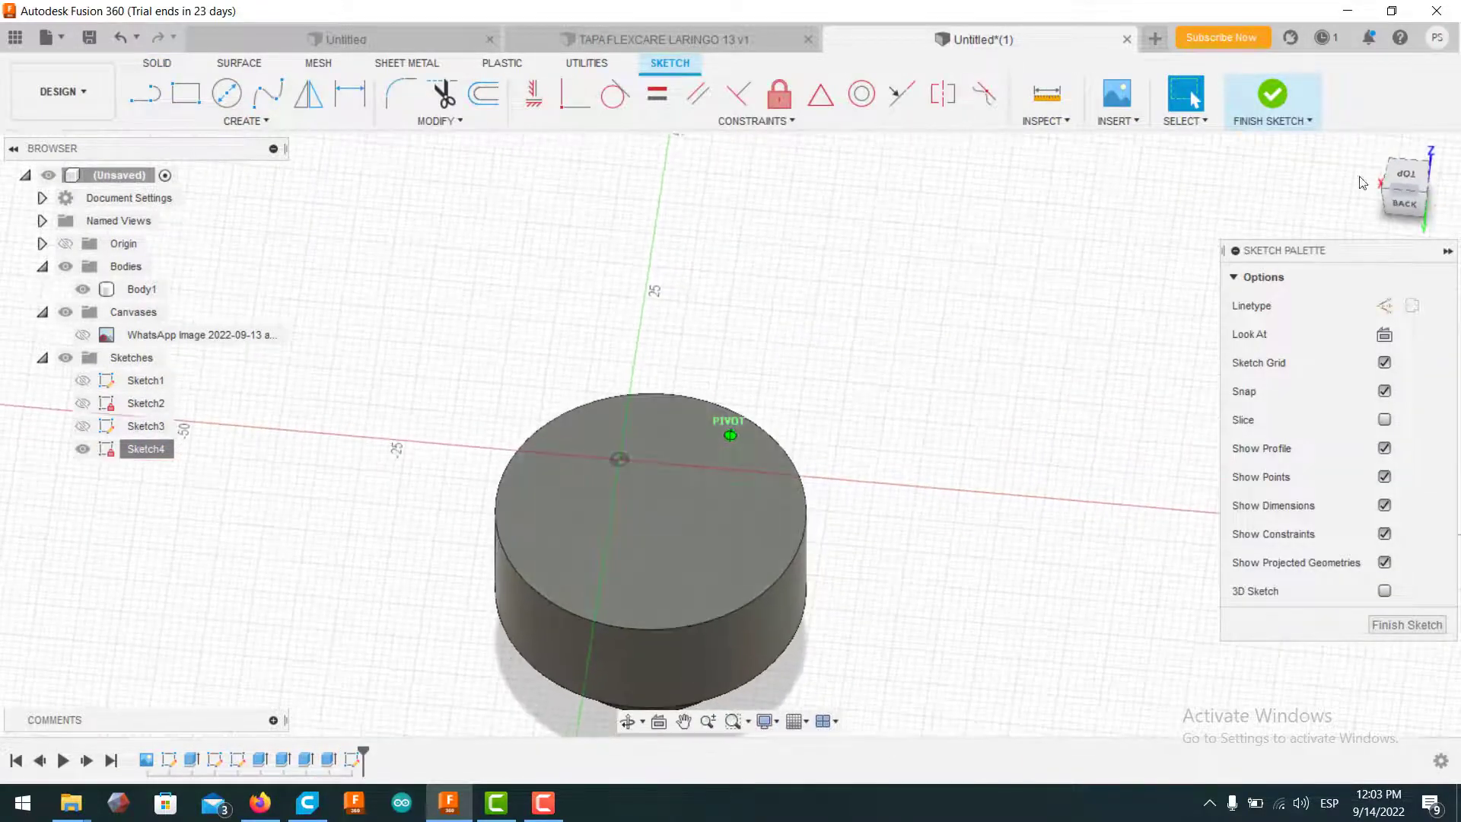
pyautogui.click(1403, 178)
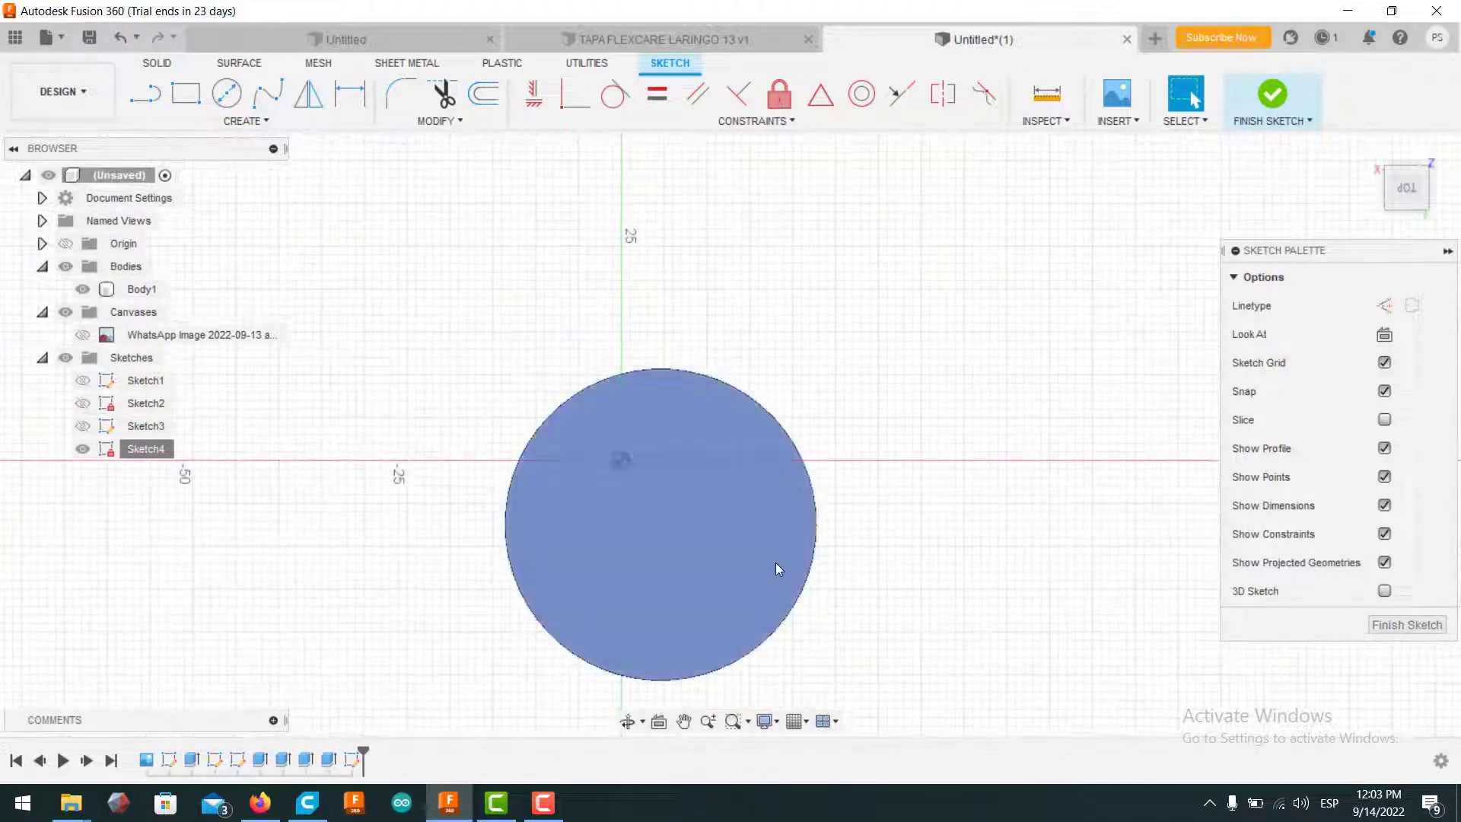
# Step: Make Sketch3 visible and finish editing Sketch4
pyautogui.click(82, 450)
pyautogui.click(82, 426)
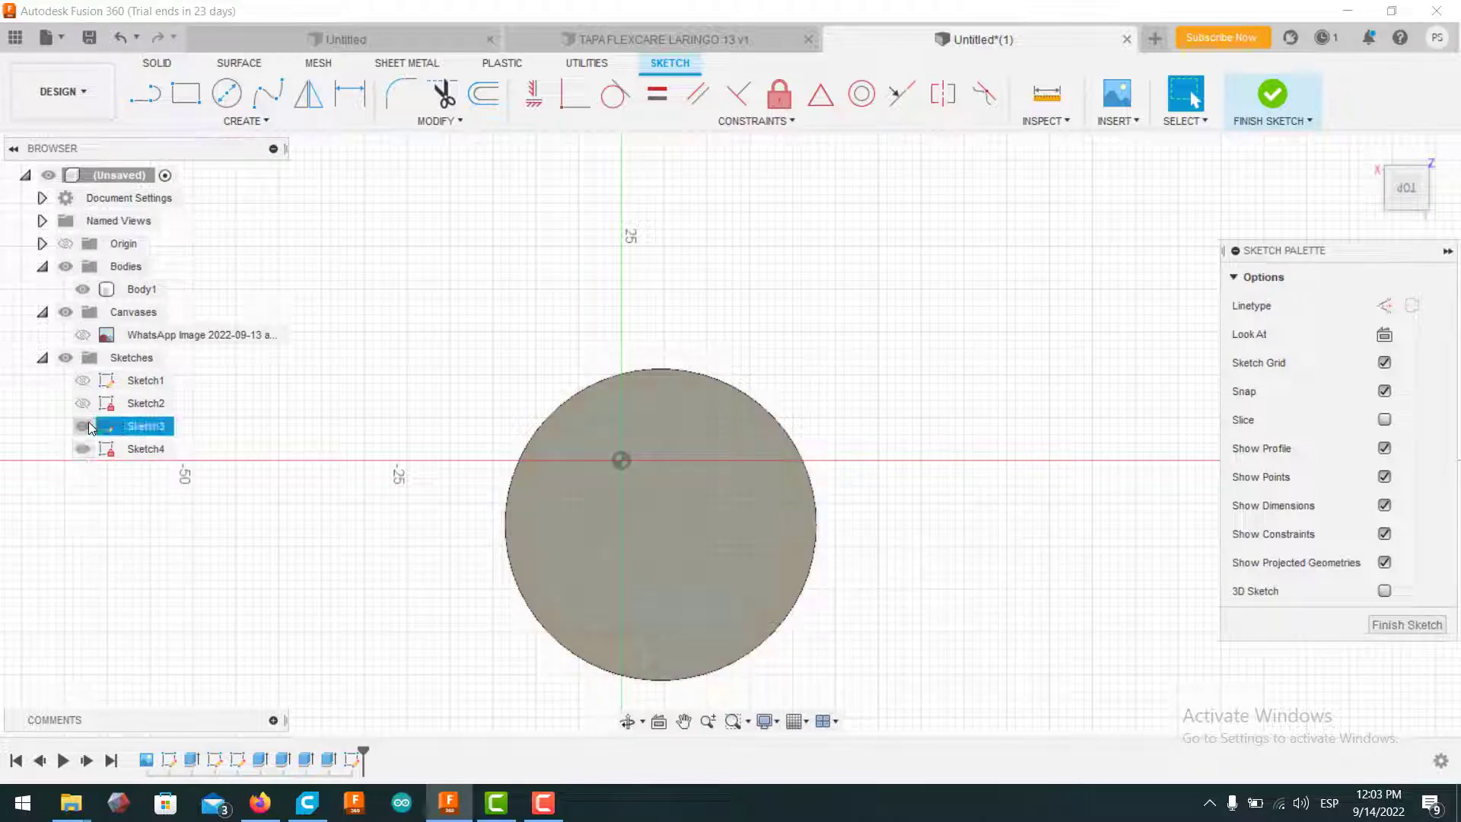
pyautogui.click(82, 449)
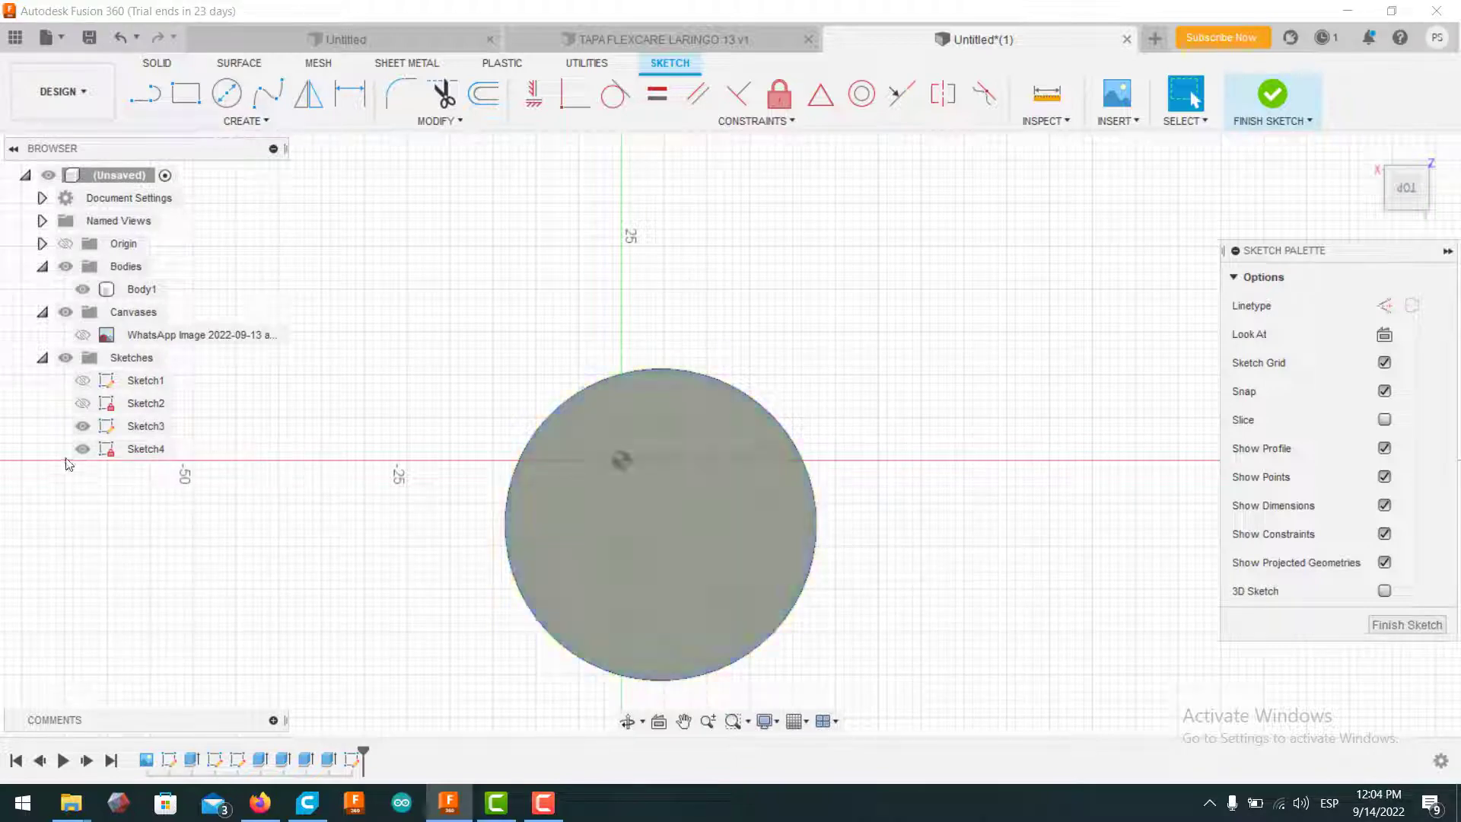
pyautogui.click(82, 449)
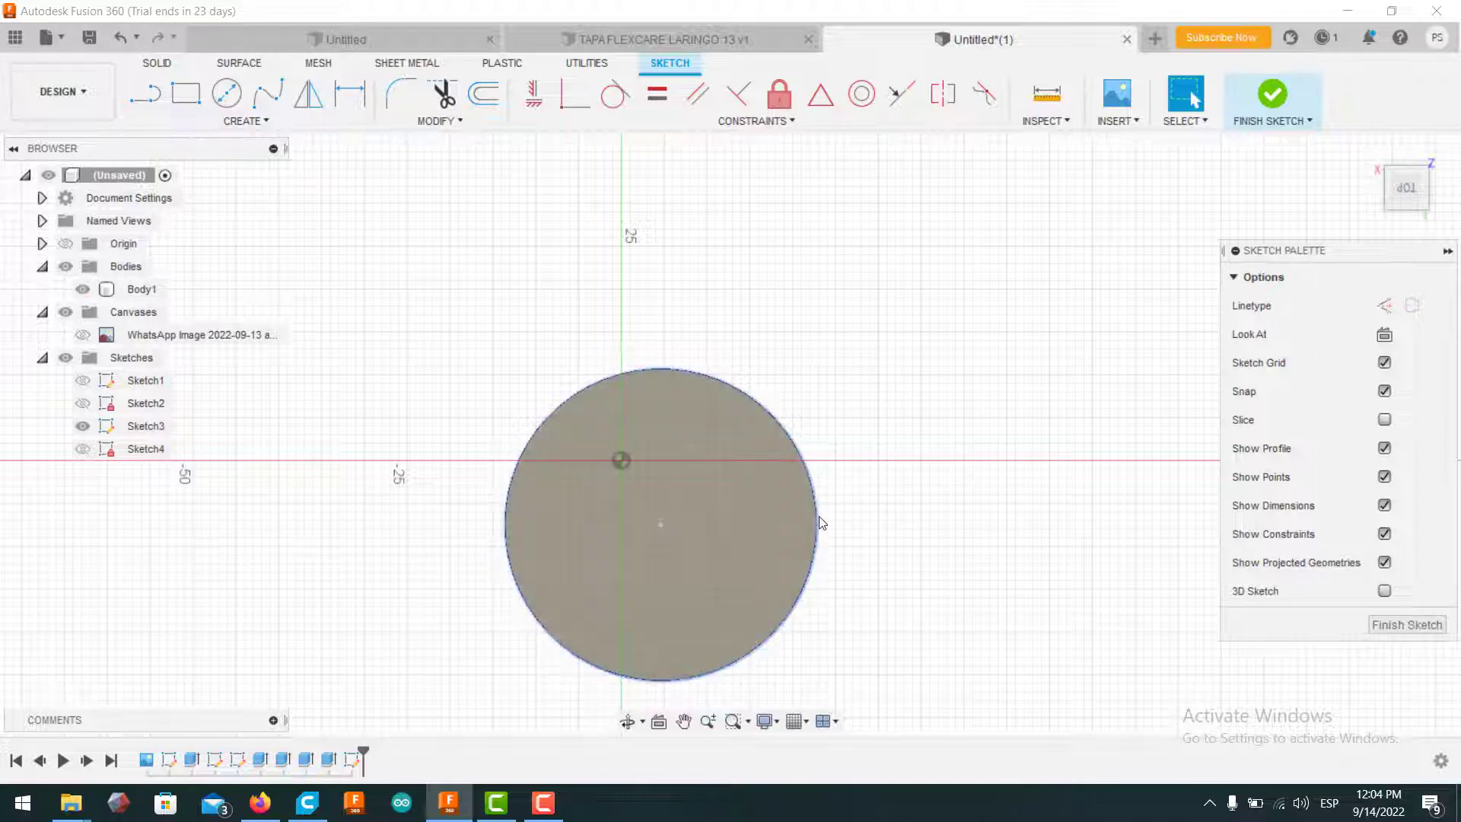
pyautogui.scroll(-2, 822, 522)
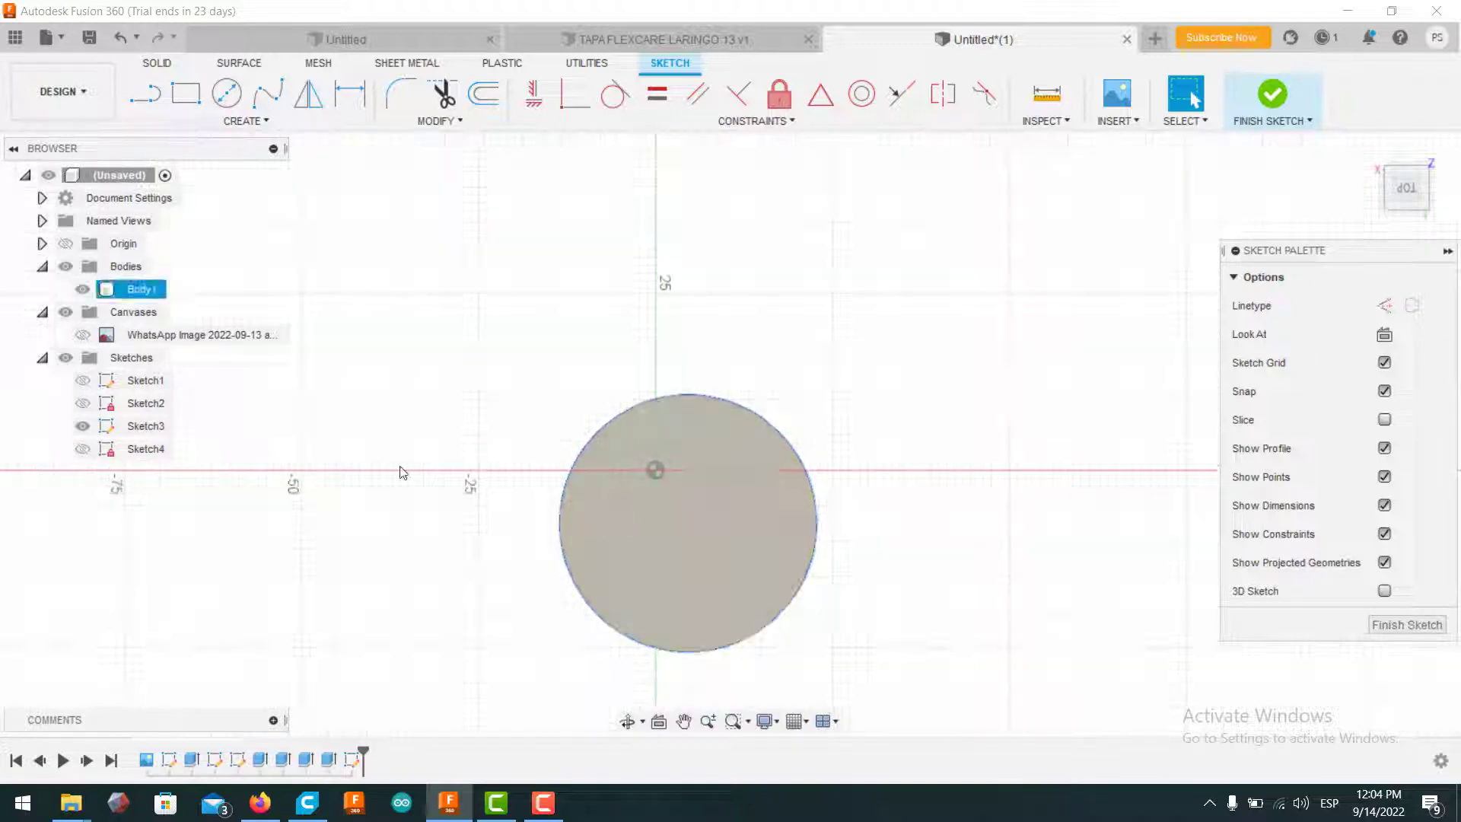
pyautogui.click(1407, 624)
# Step: Hide Sketch4 and open Sketch3 for editing
pyautogui.doubleClick(152, 425)
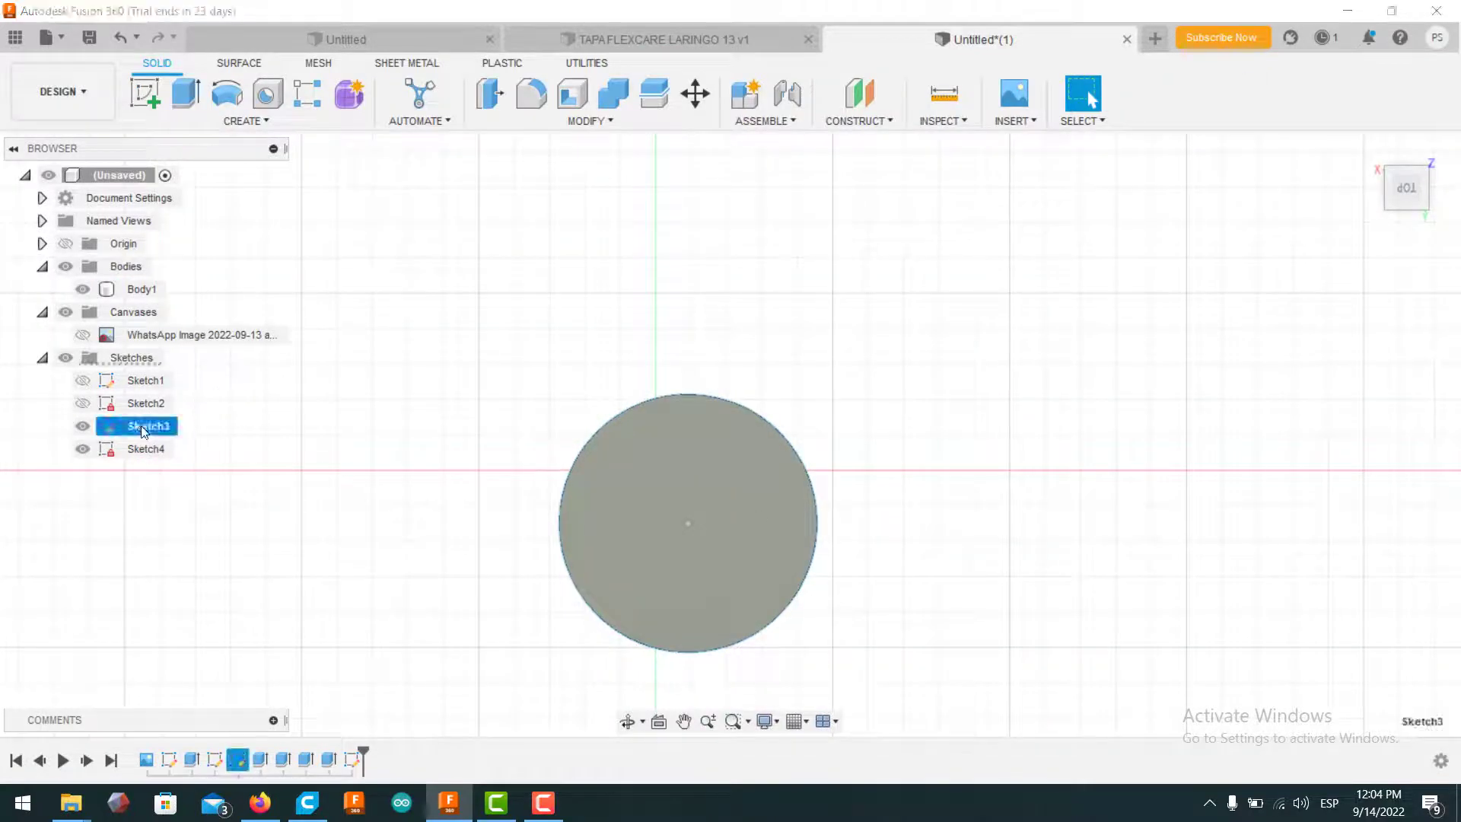
pyautogui.click(338, 545)
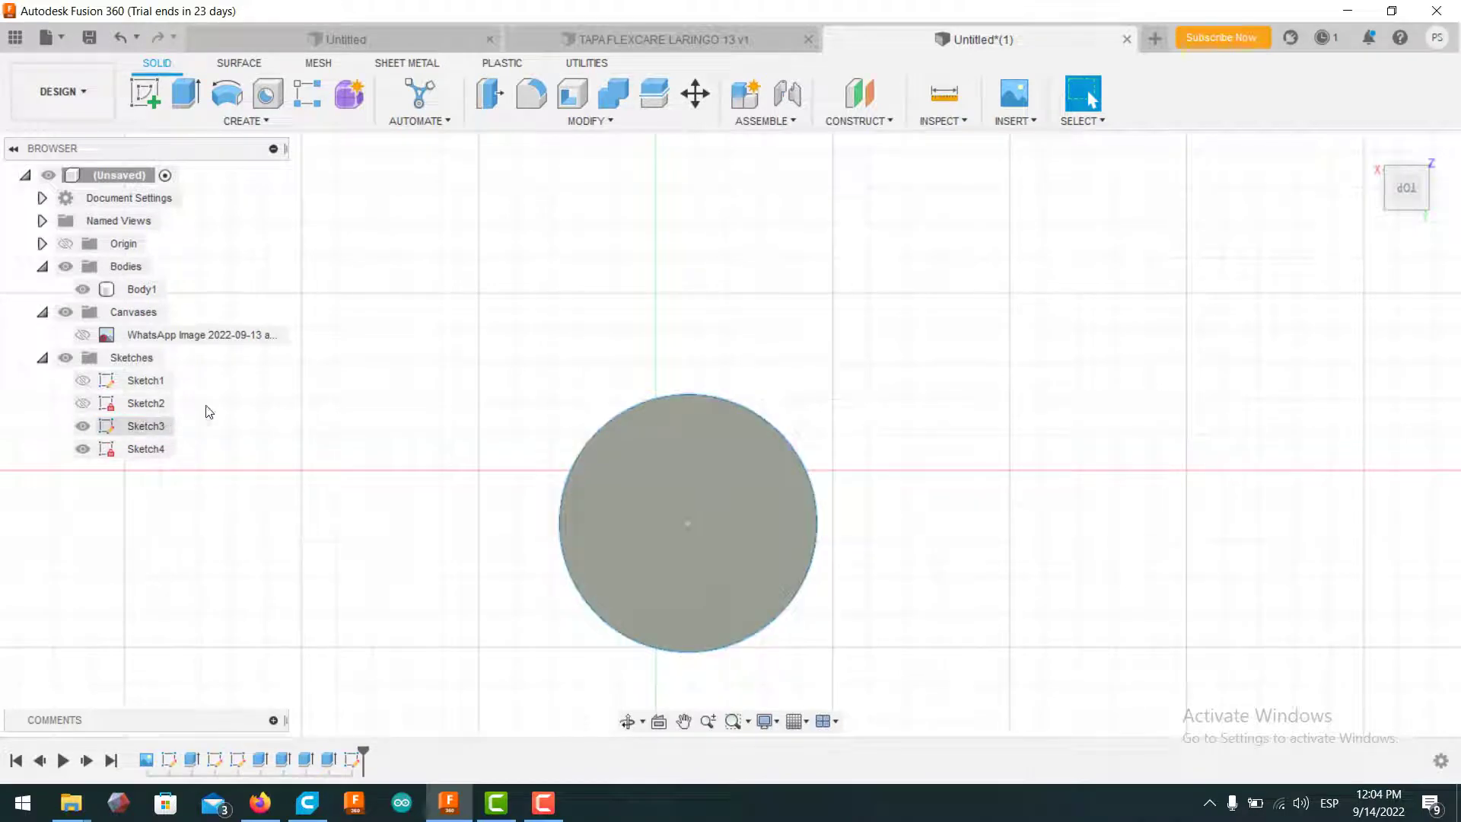
pyautogui.click(82, 449)
pyautogui.rightClick(158, 426)
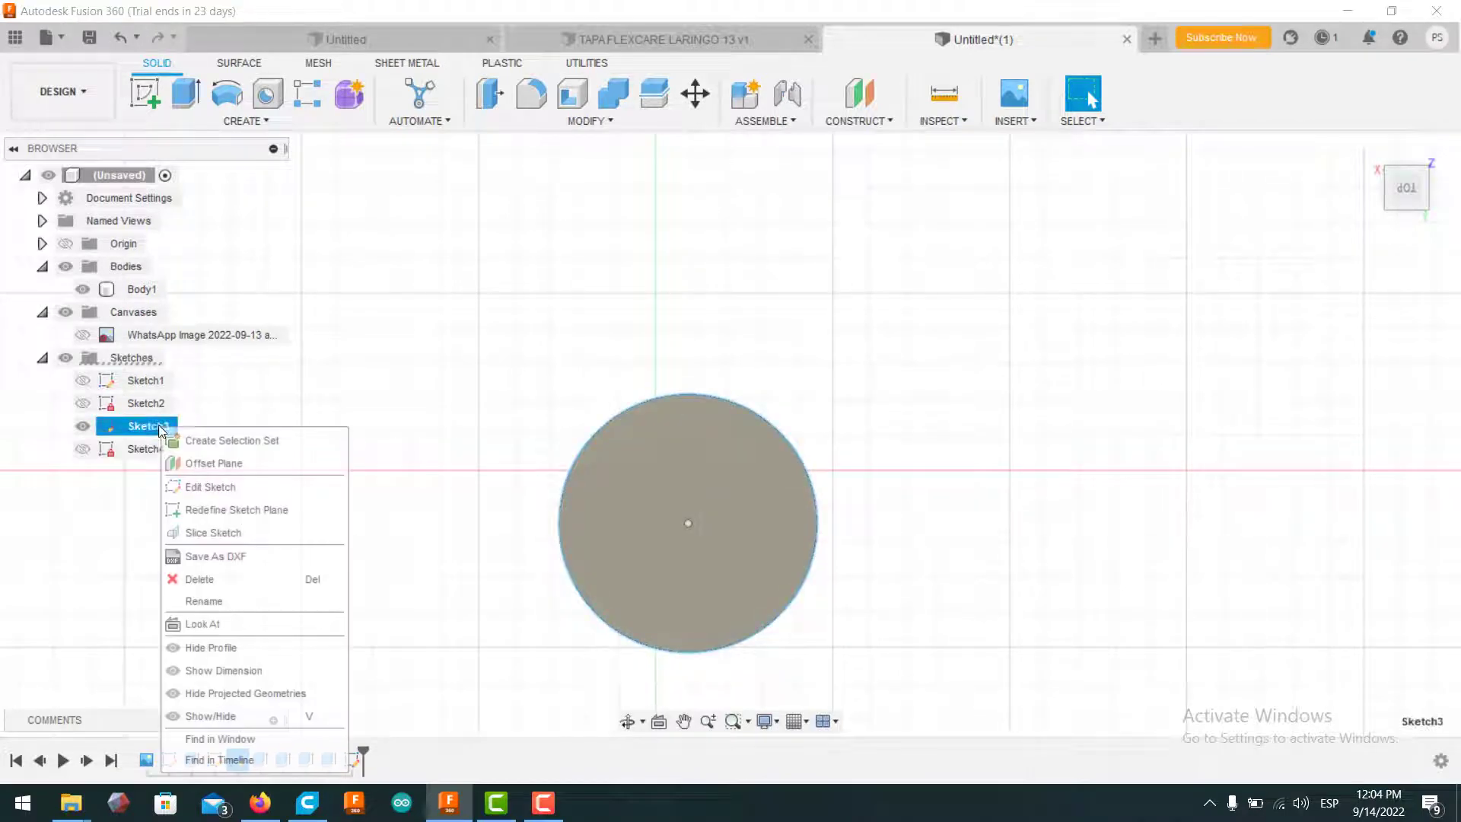
pyautogui.click(210, 486)
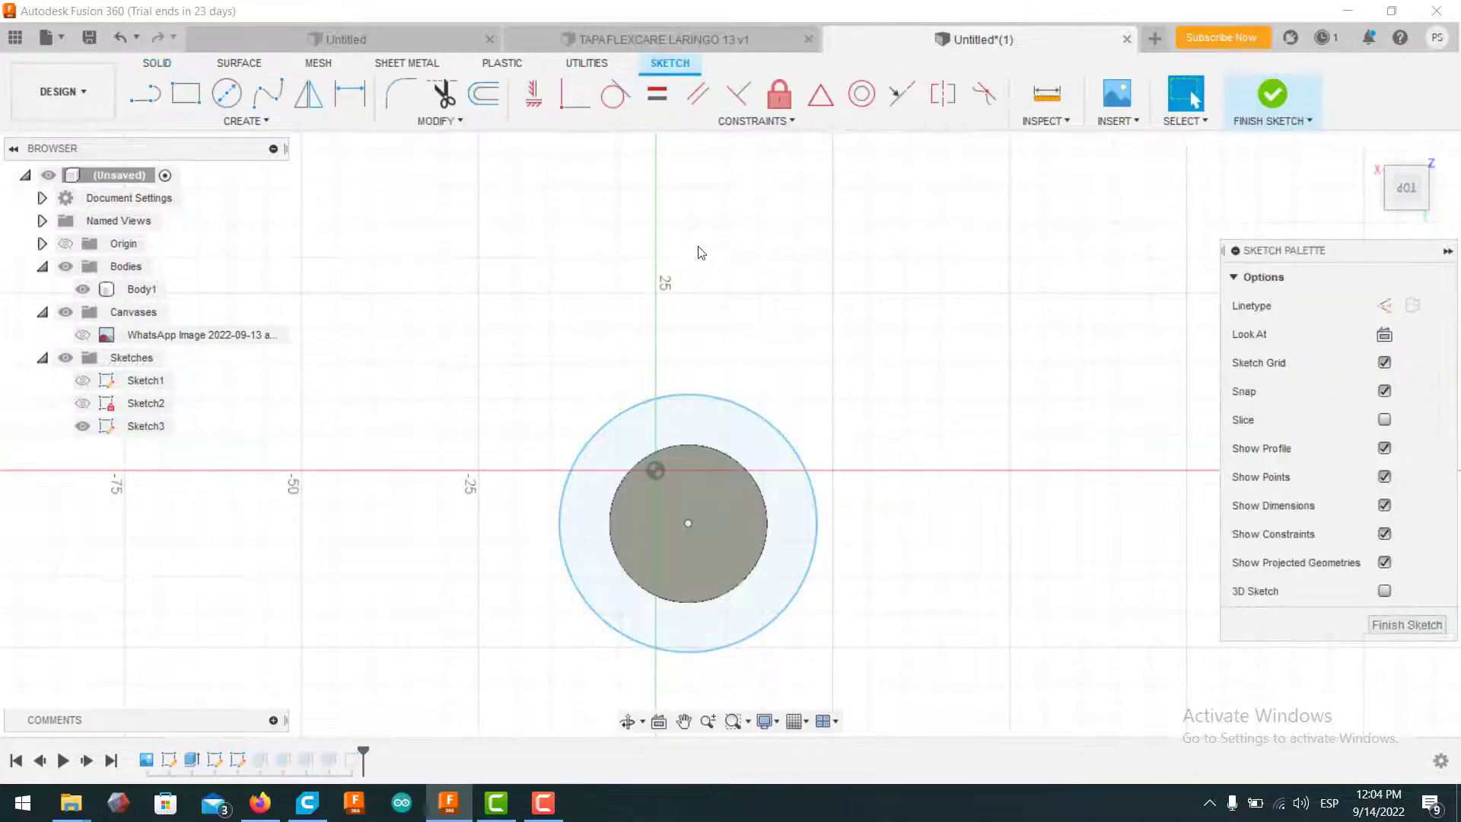
# Step: Draw a 2 mm diameter circle centred on the large circle's edge, horizontally in line with its centre
pyautogui.click(226, 93)
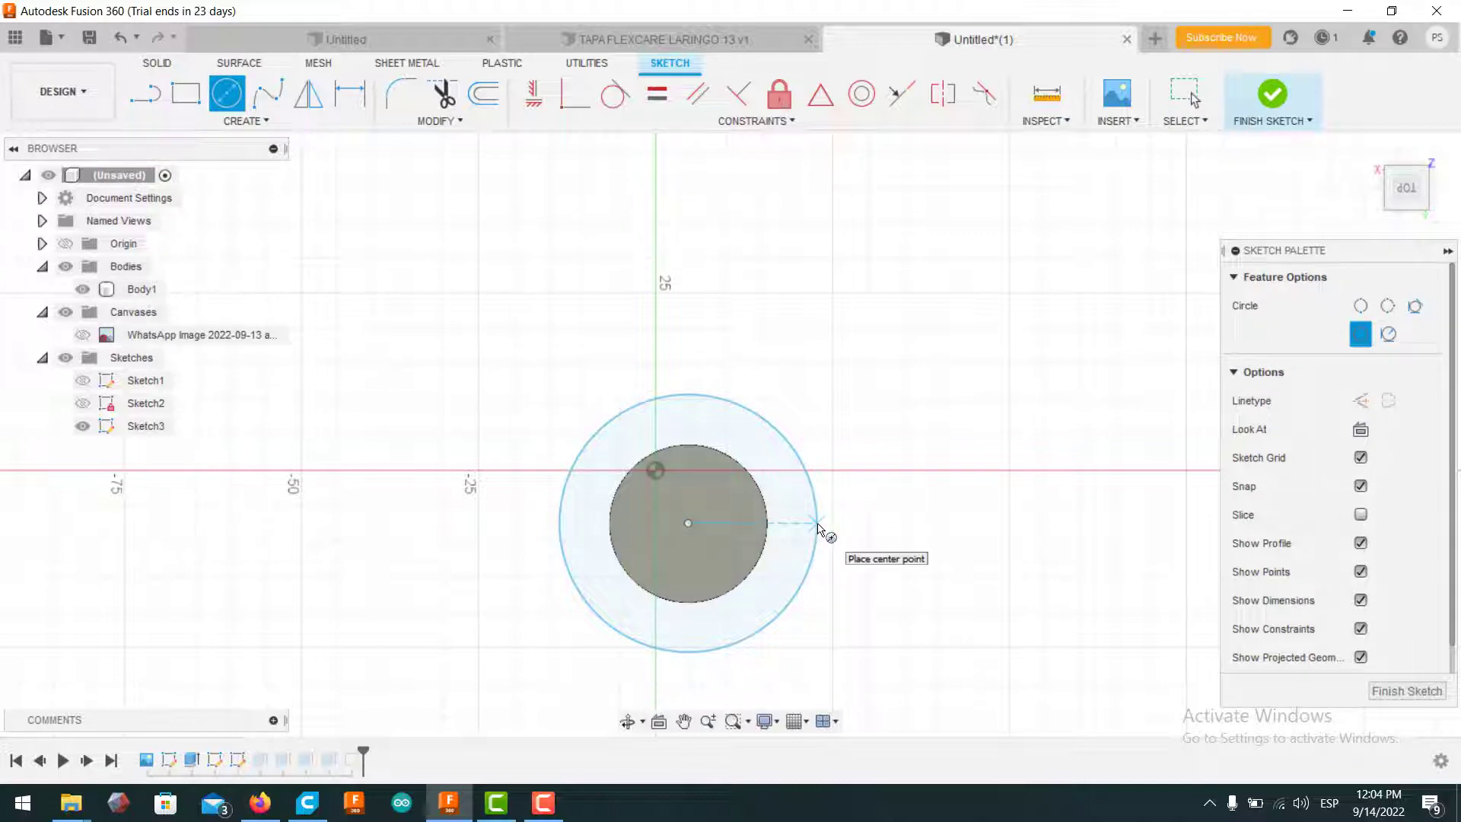
pyautogui.scroll(-2, 820, 526)
pyautogui.scroll(5, 819, 526)
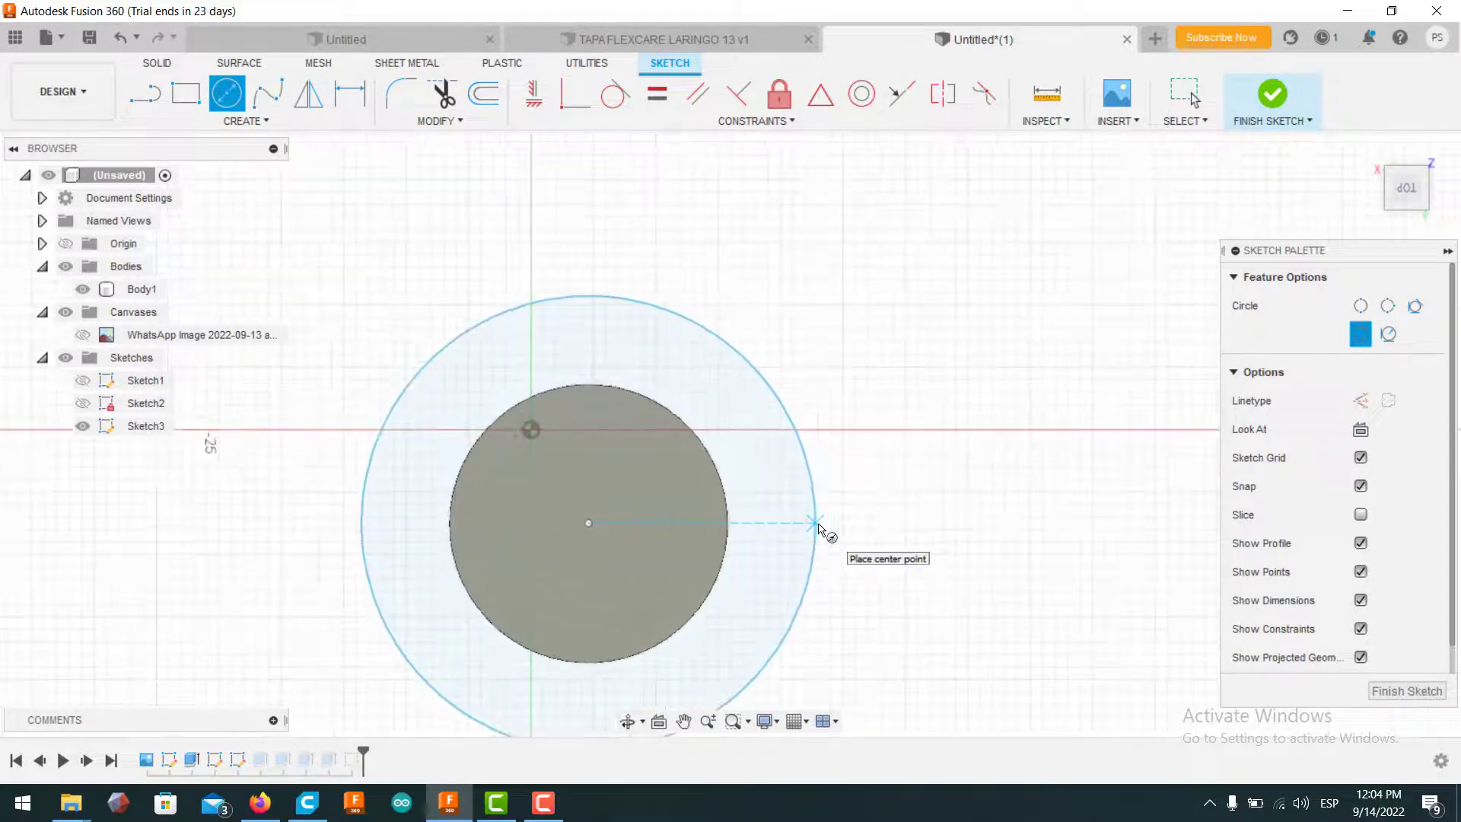
pyautogui.click(815, 522)
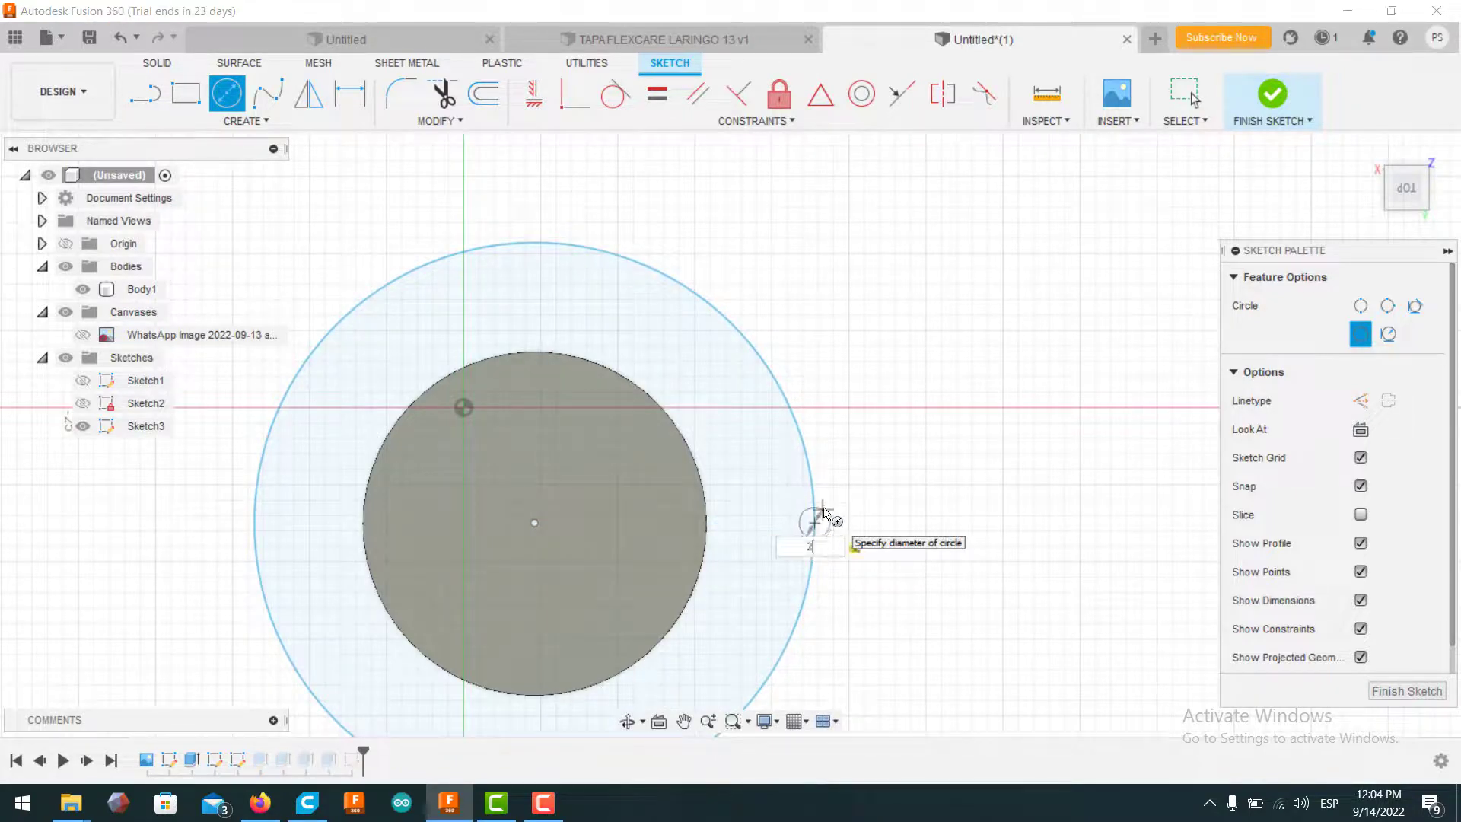
pyautogui.write('2')
pyautogui.press('Return')
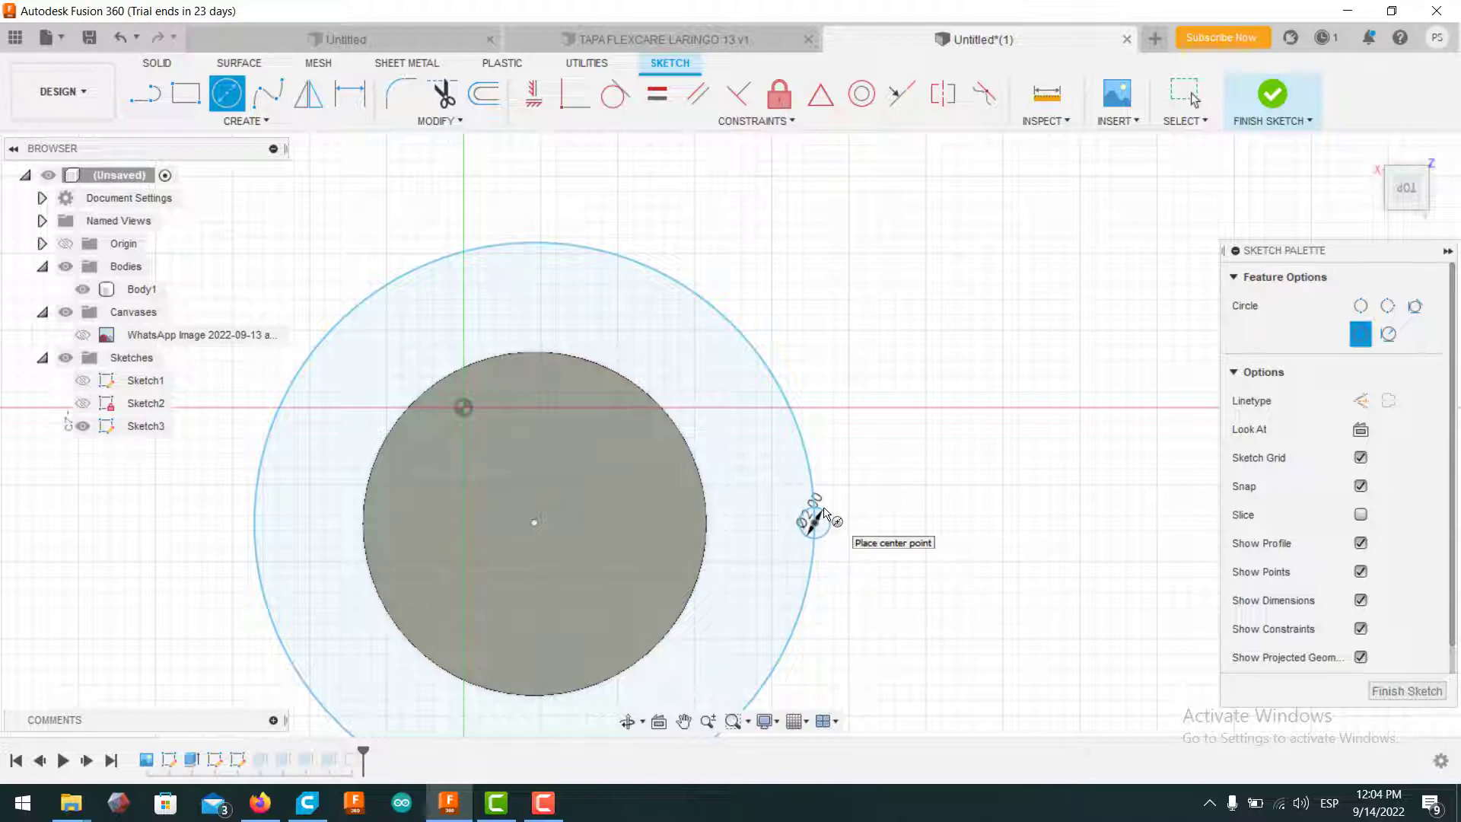
pyautogui.click(265, 123)
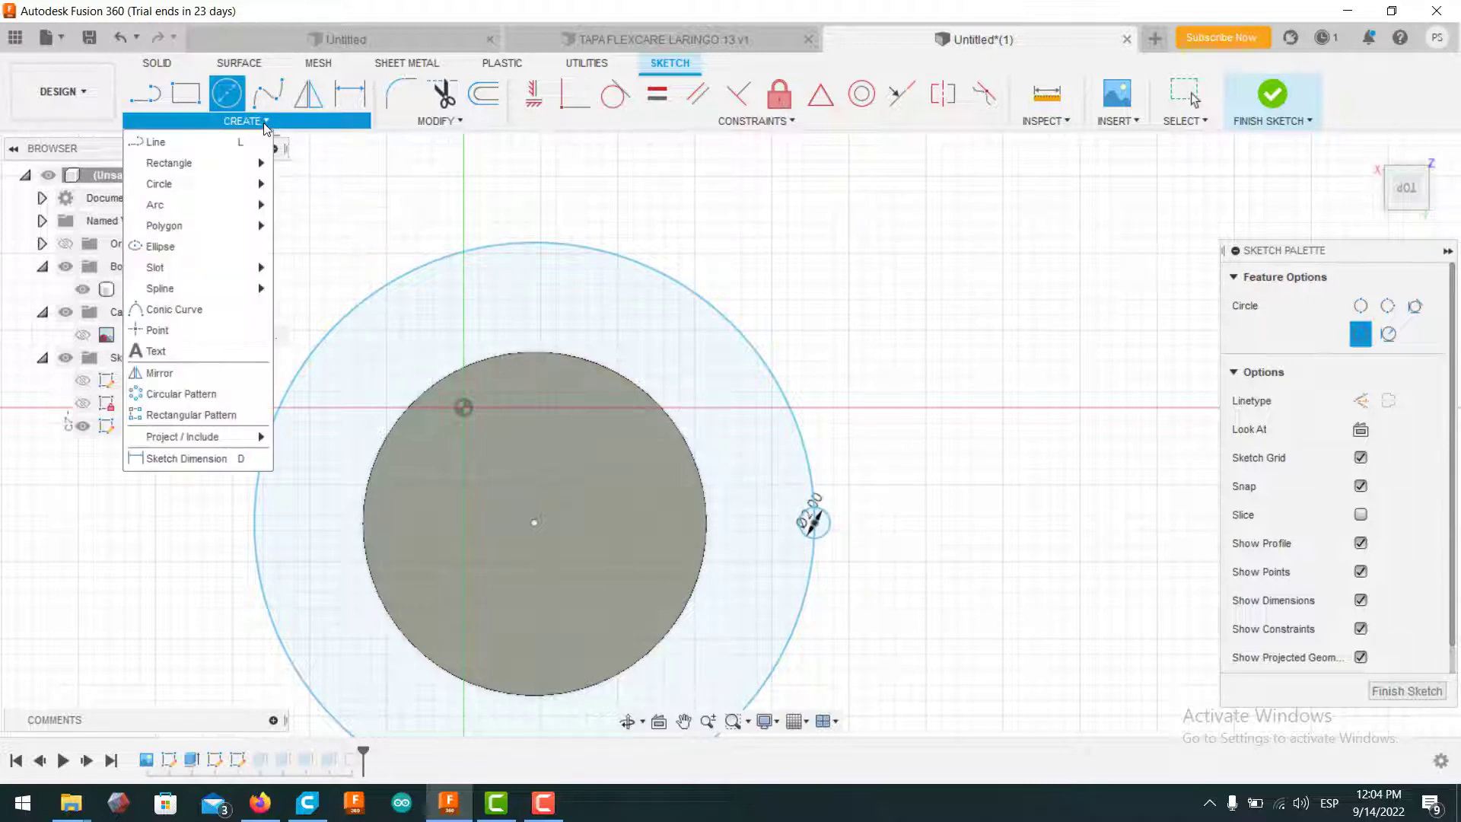
pyautogui.click(221, 392)
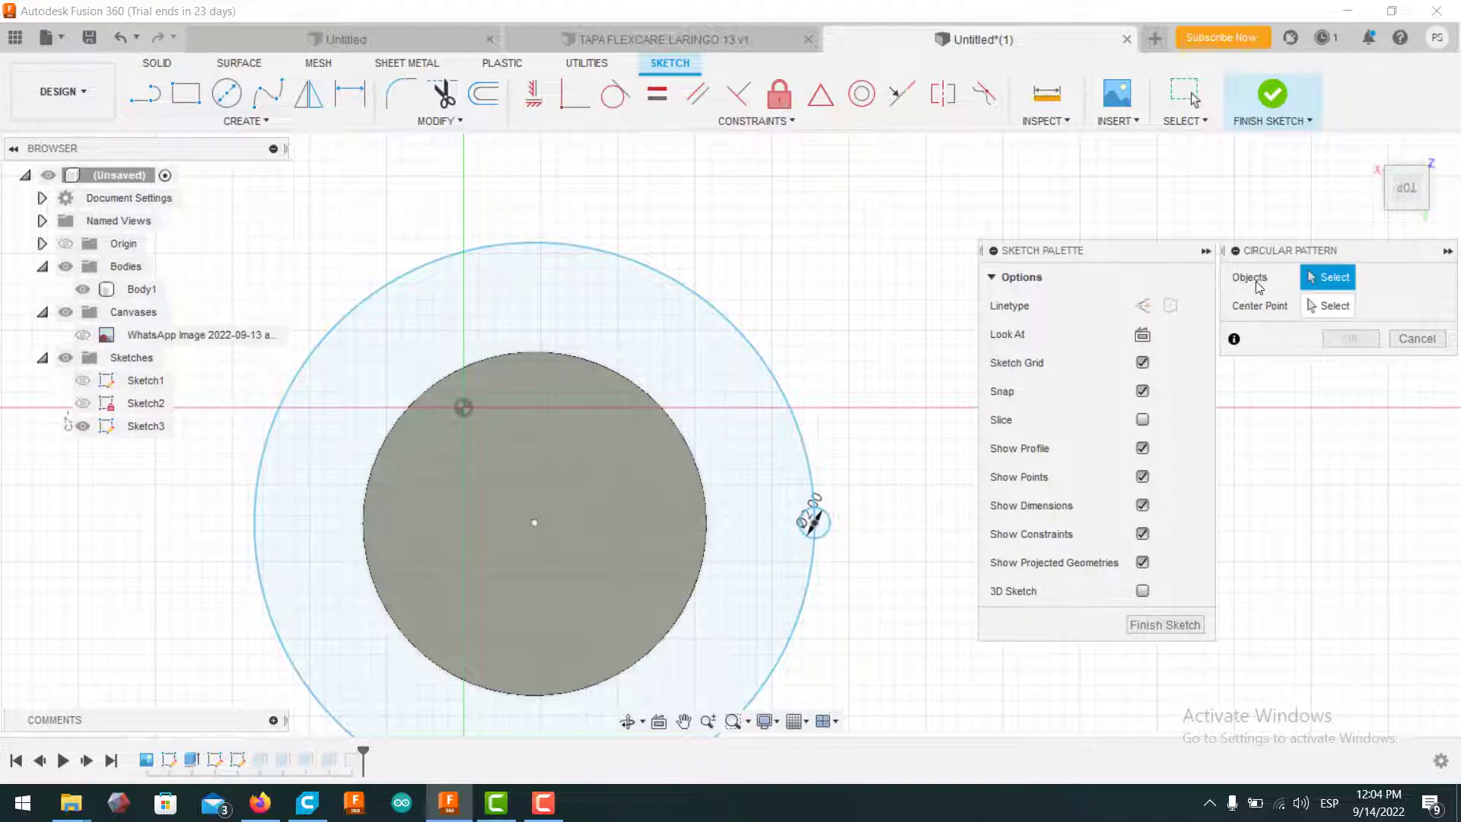
pyautogui.click(826, 514)
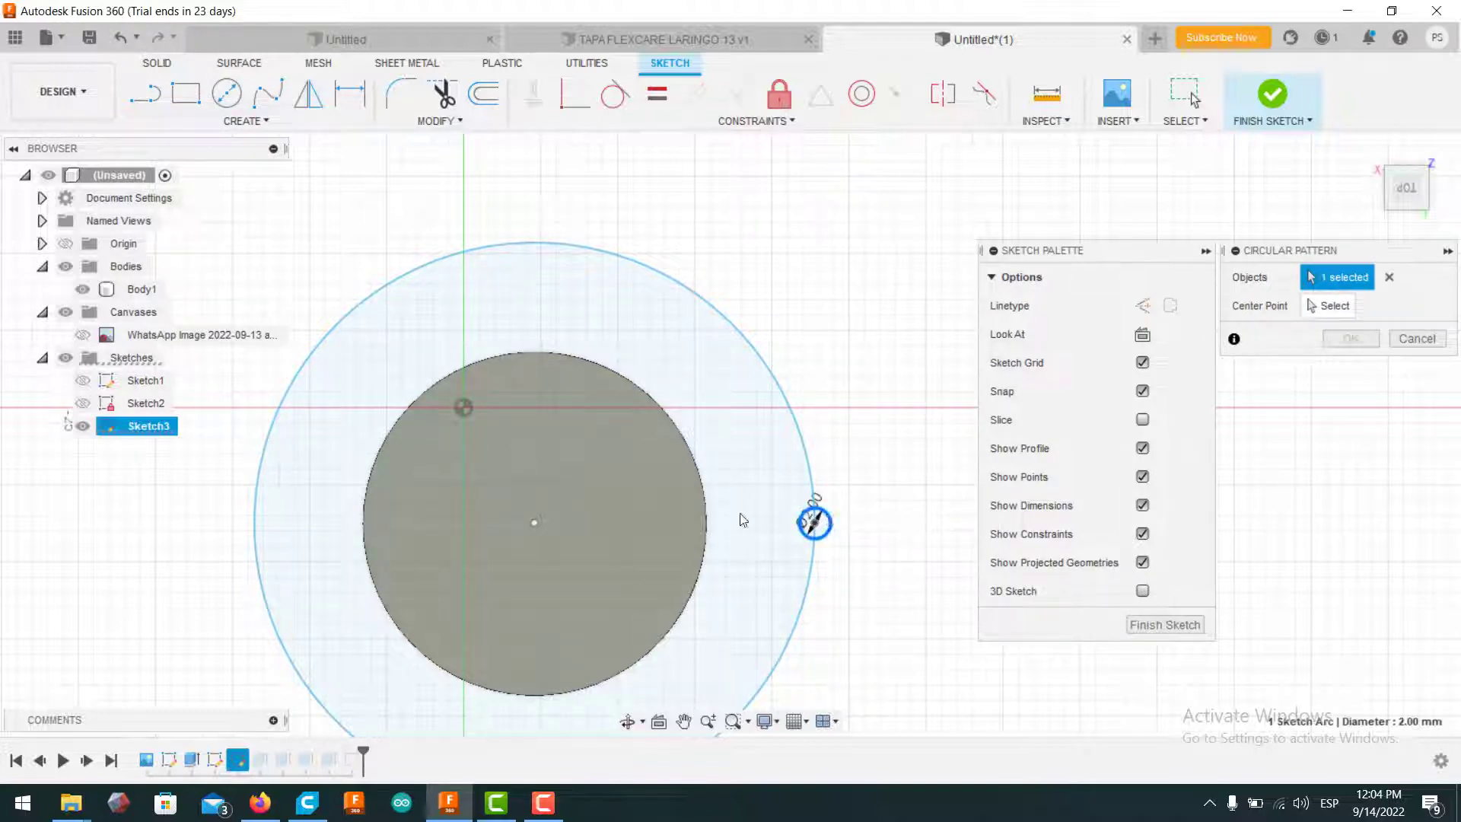
pyautogui.click(535, 522)
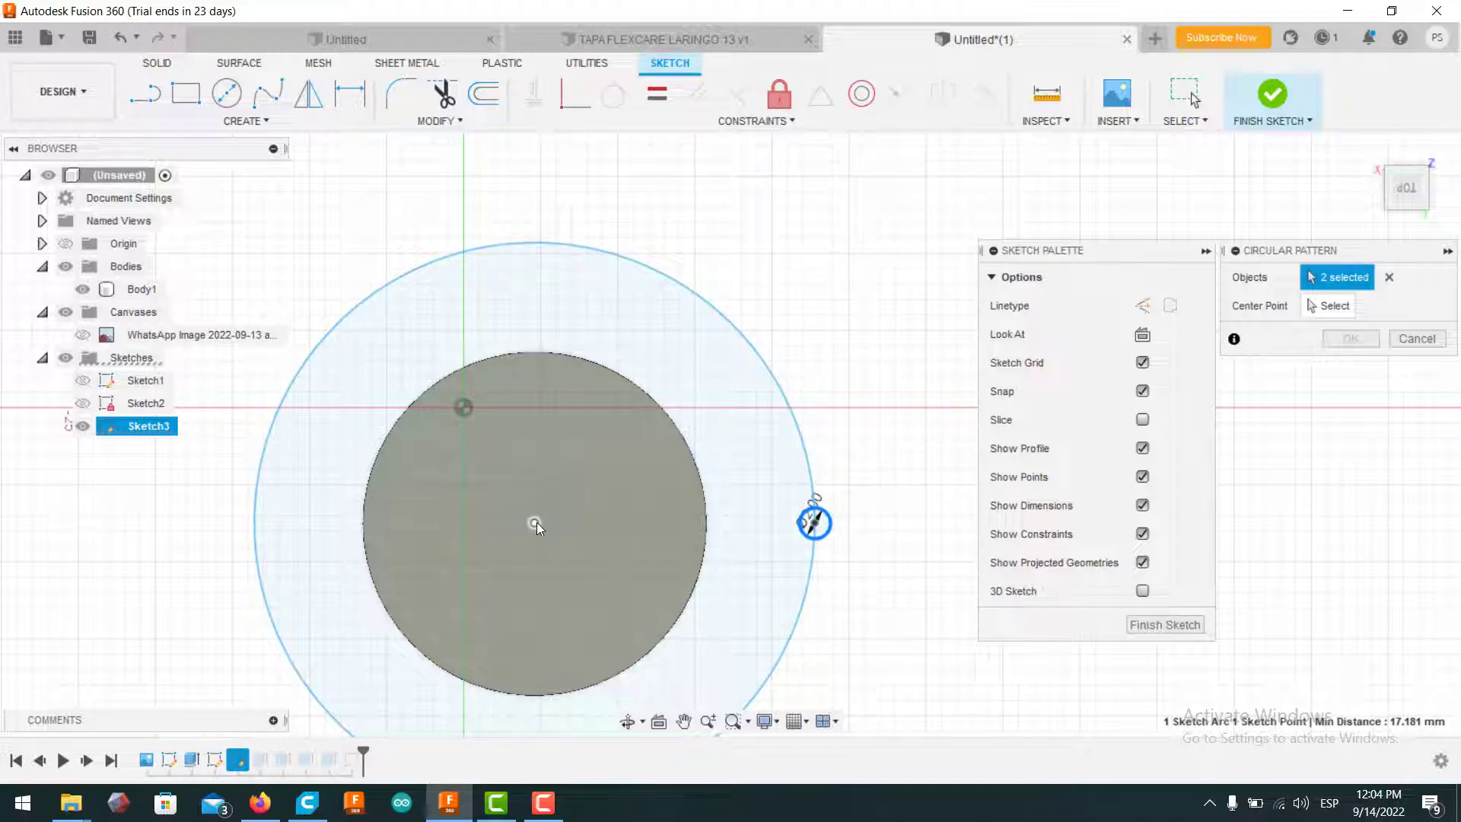
pyautogui.scroll(-2, 823, 567)
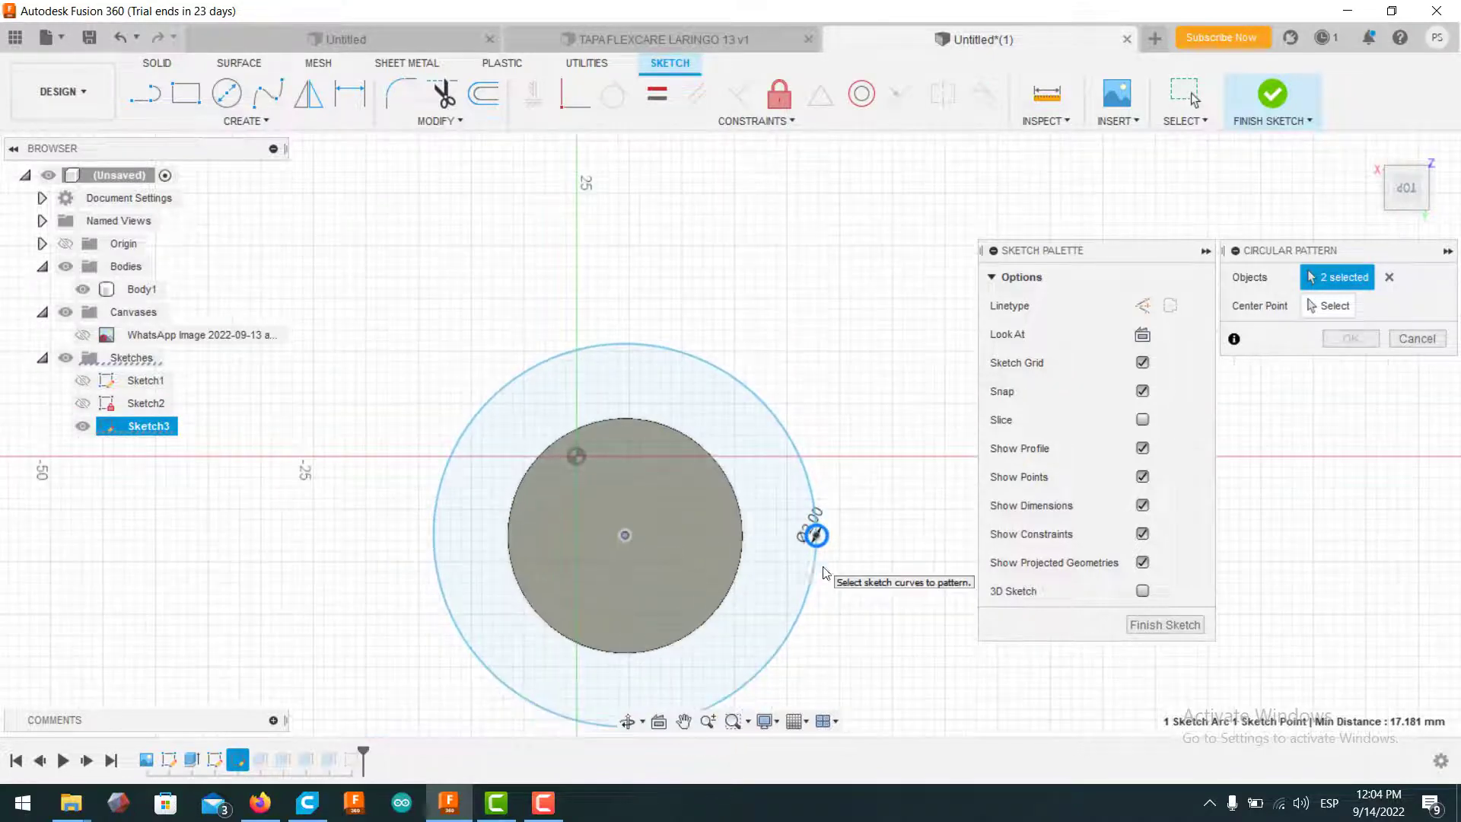
pyautogui.click(807, 473)
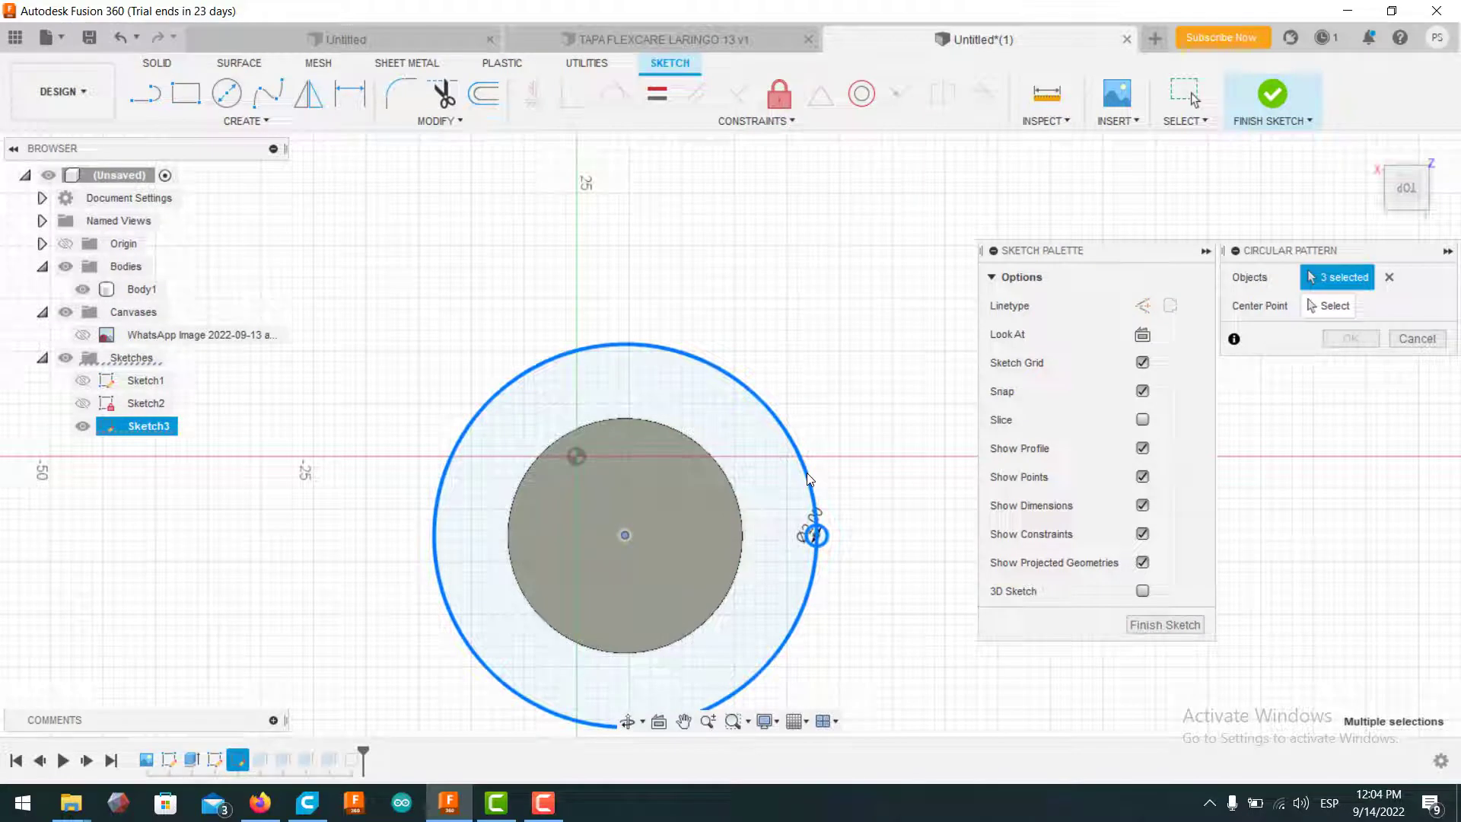
pyautogui.click(1433, 344)
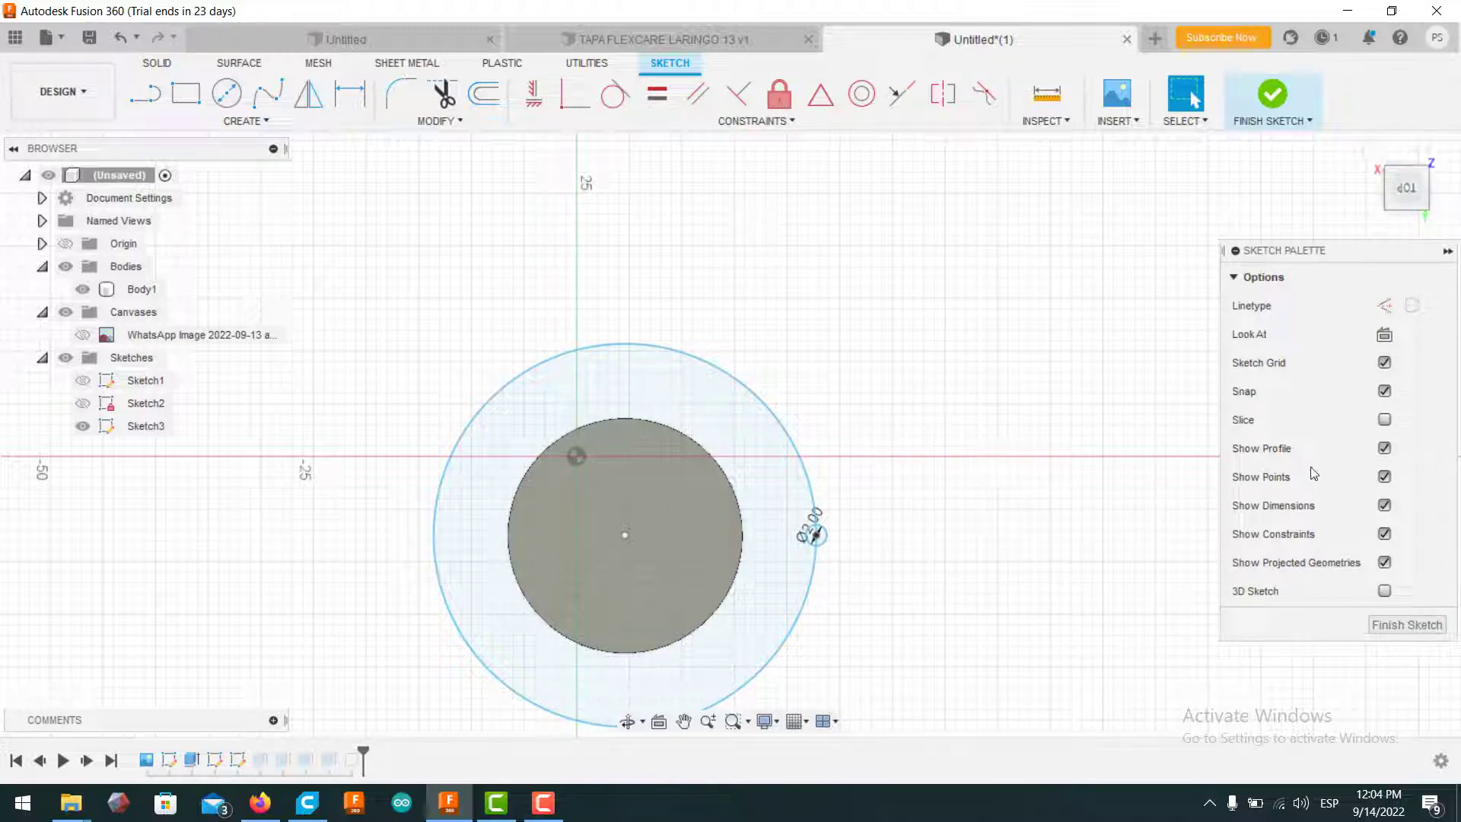
# Step: Create a full circular pattern of the 2 mm circle around the large circle's centre with a quantity of 22
pyautogui.click(246, 121)
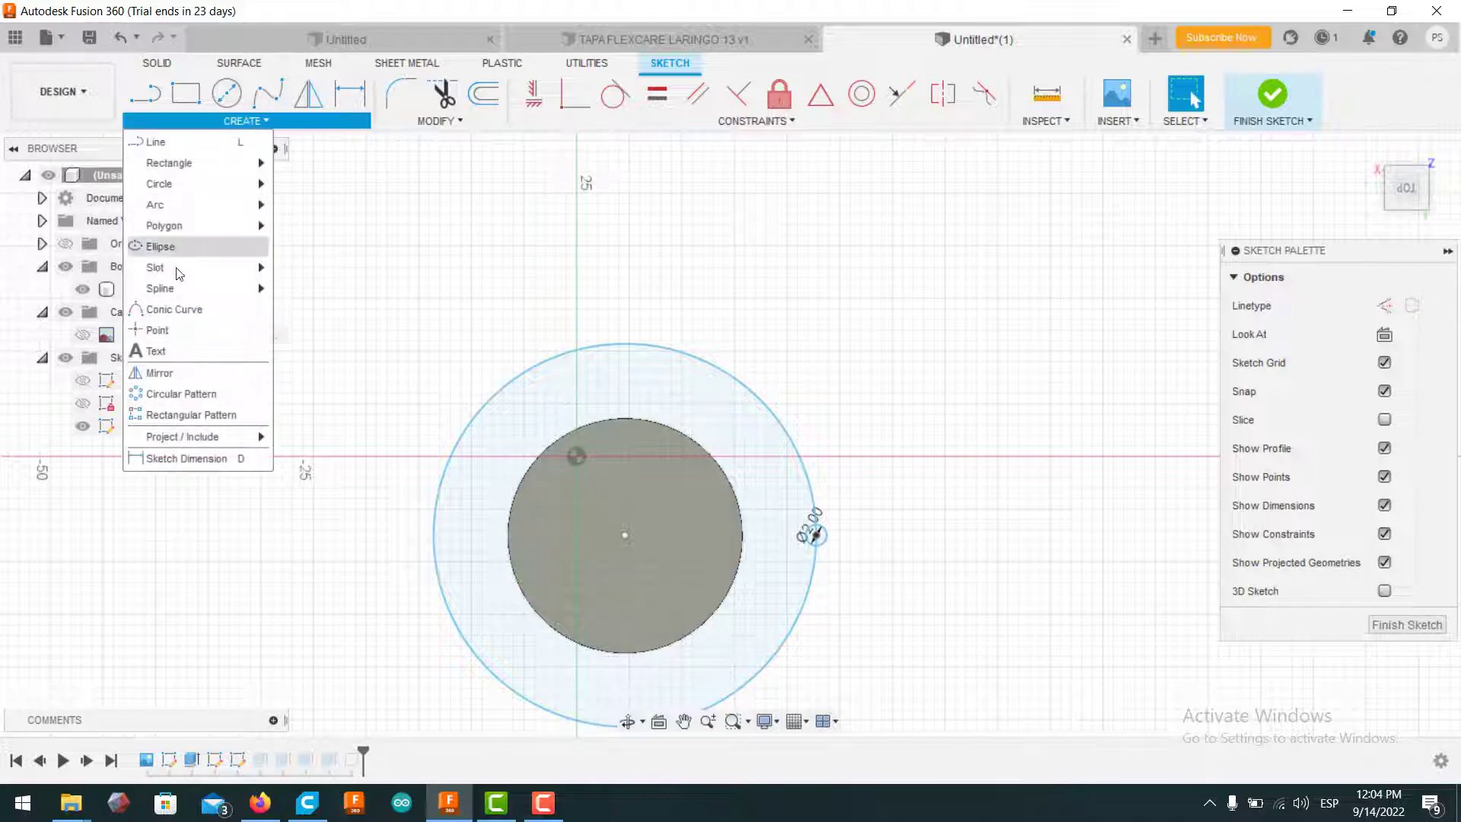
pyautogui.click(168, 394)
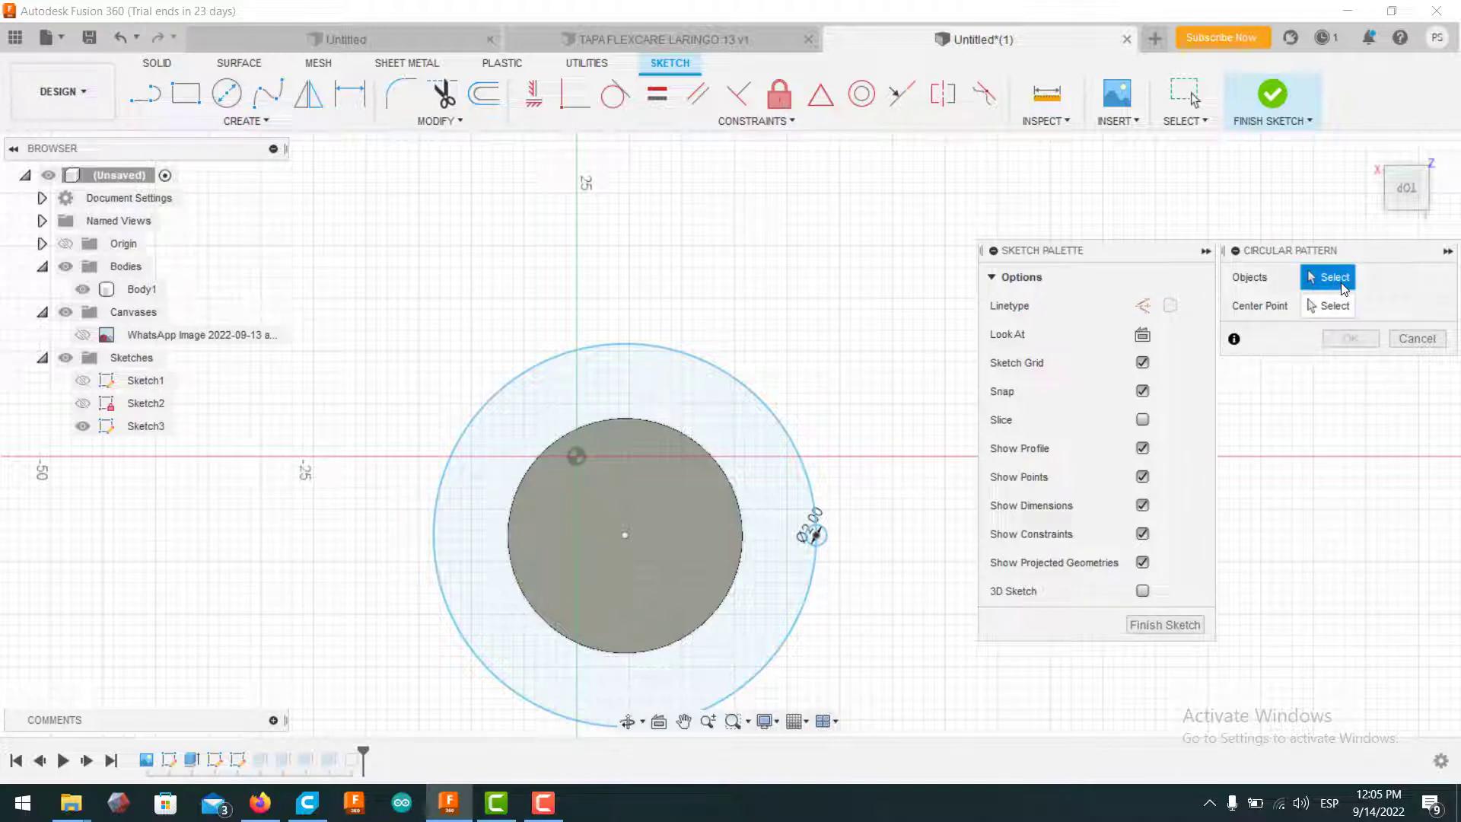
pyautogui.click(824, 537)
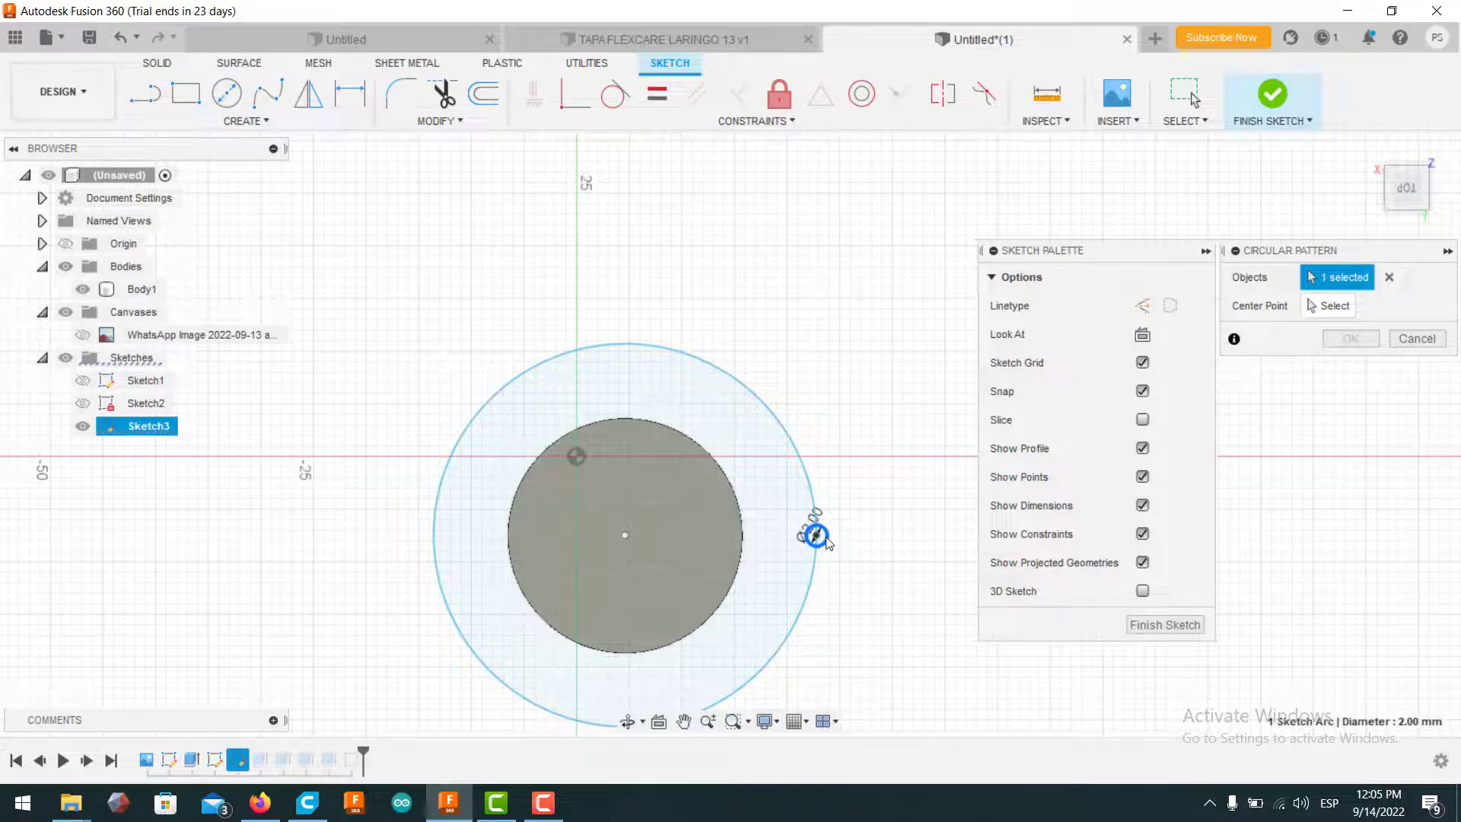
pyautogui.click(1328, 305)
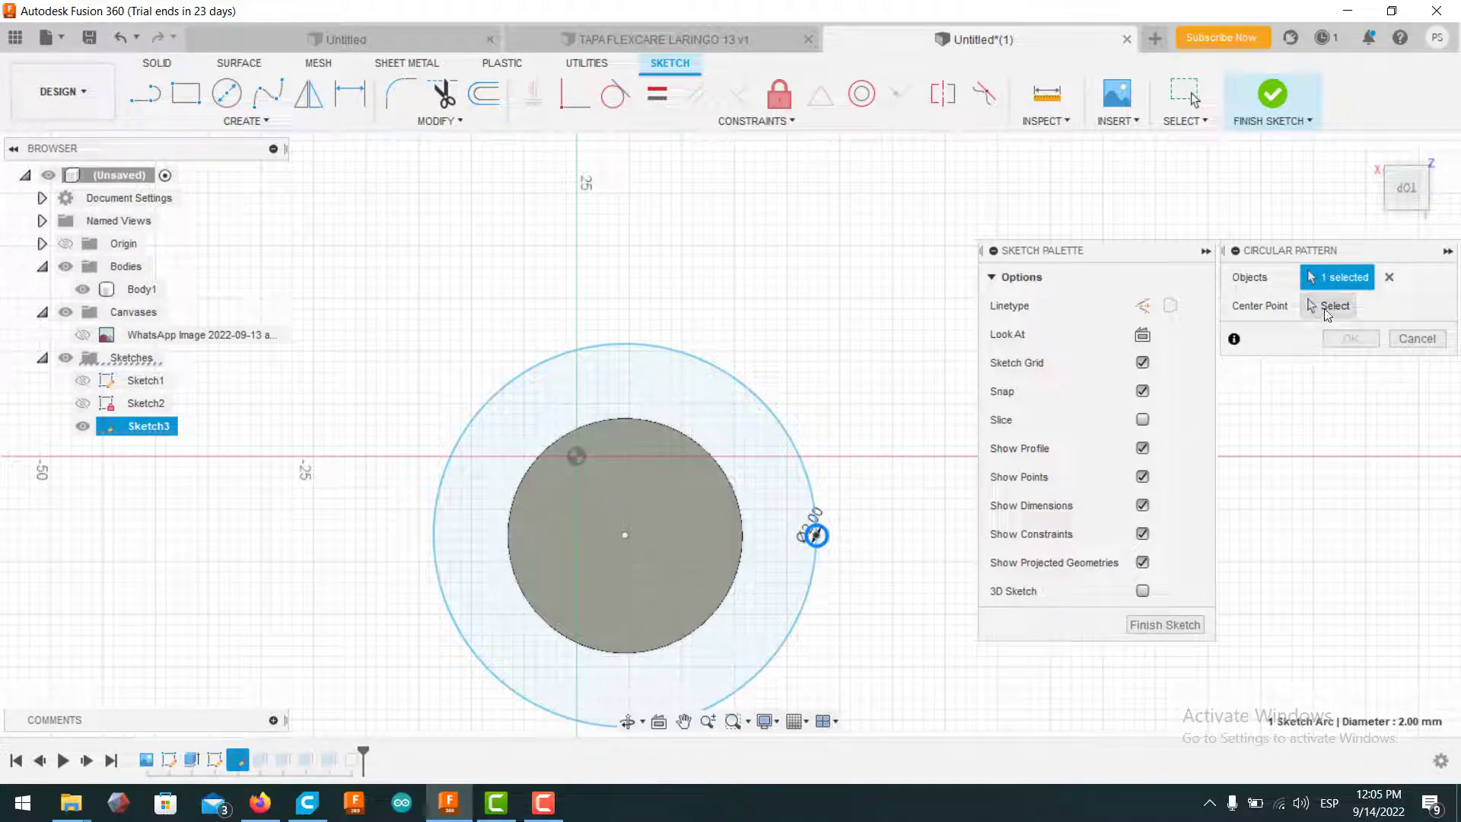
pyautogui.click(624, 535)
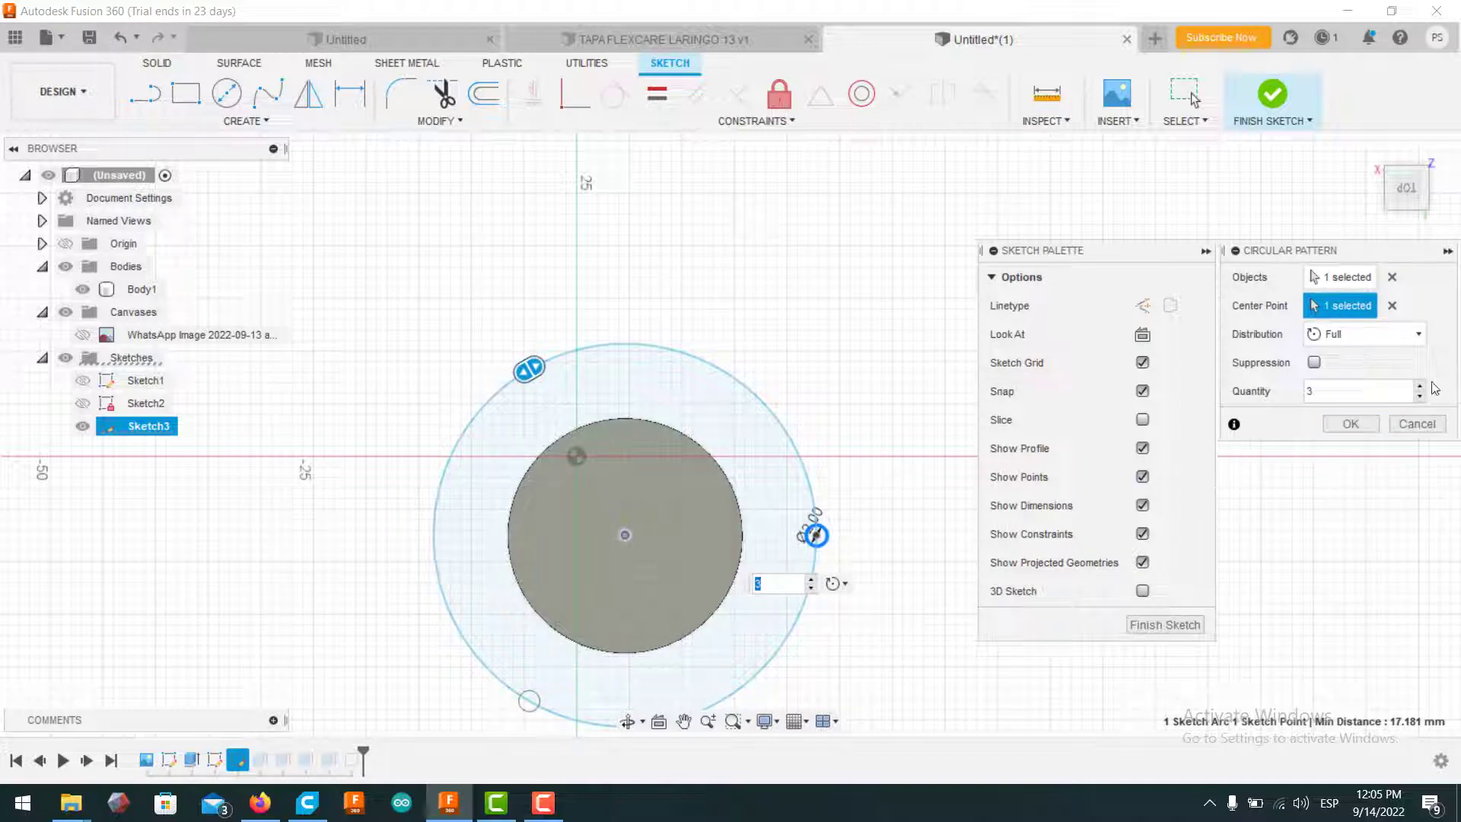
pyautogui.moveTo(1357, 391); pyautogui.dragTo(1250, 401)
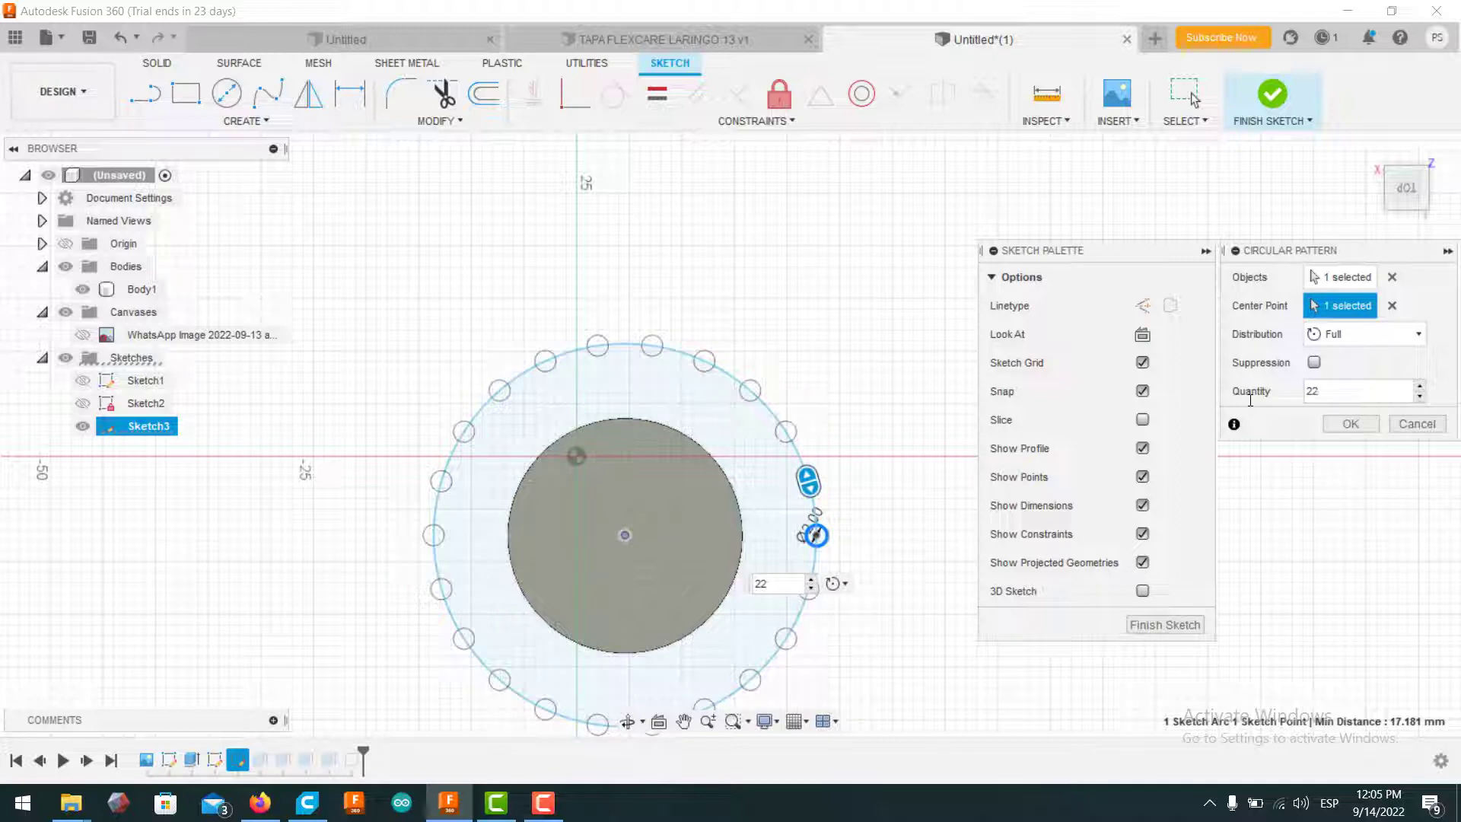
pyautogui.click(1350, 424)
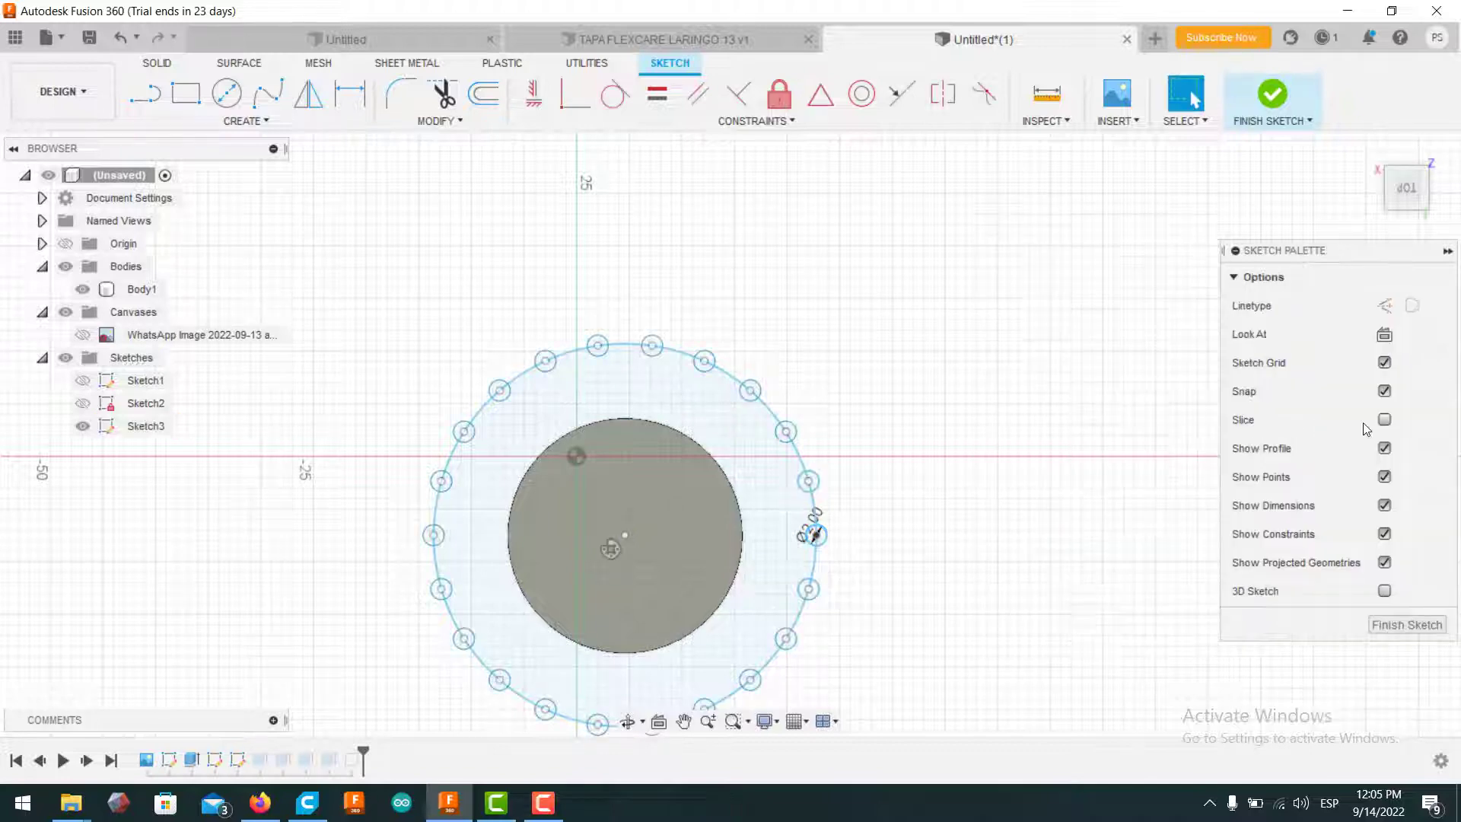
# Step: Finish editing Sketch3 with the patterned circles
pyautogui.click(1409, 198)
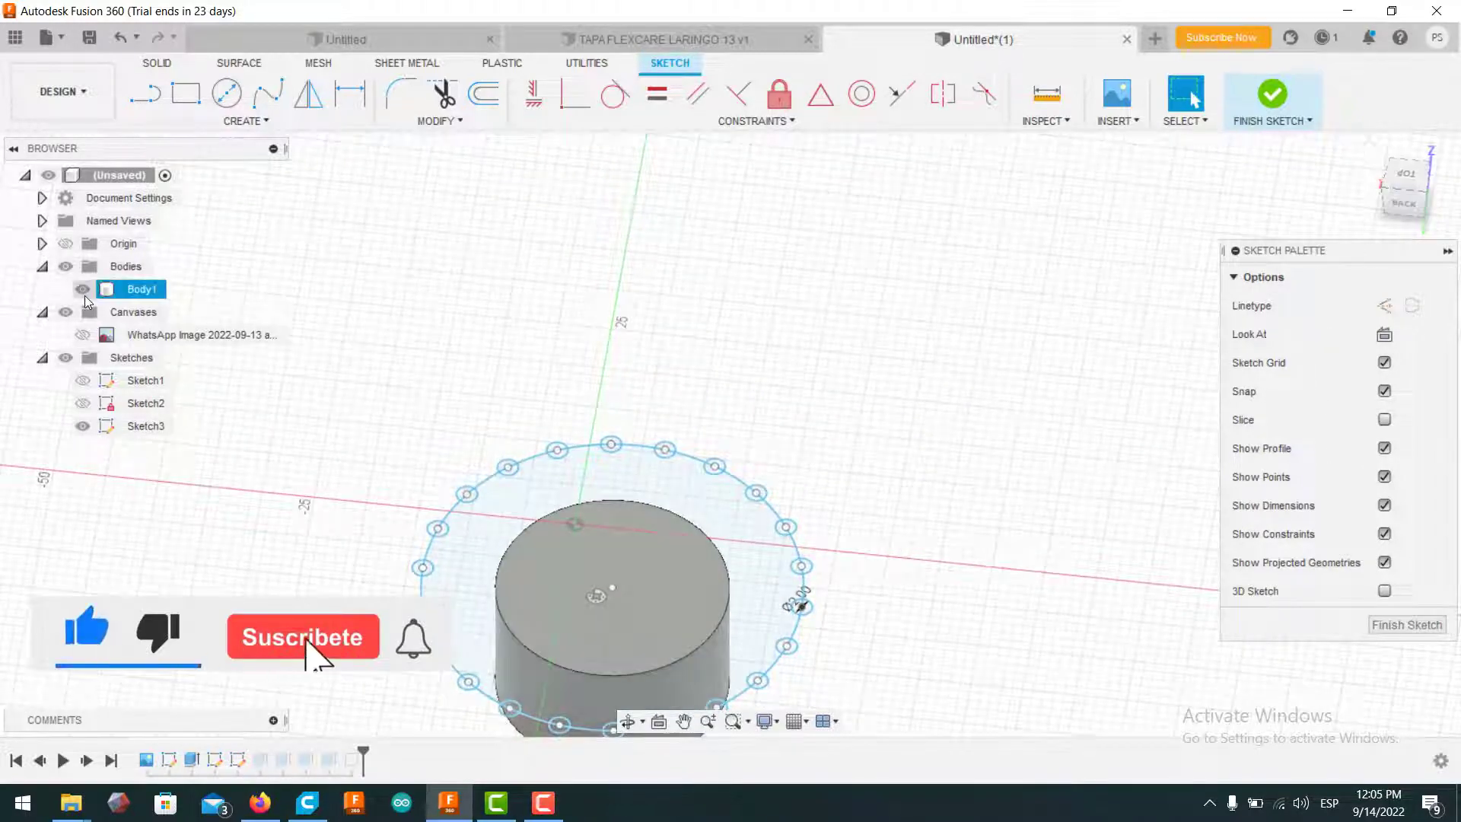
pyautogui.click(82, 336)
pyautogui.click(82, 337)
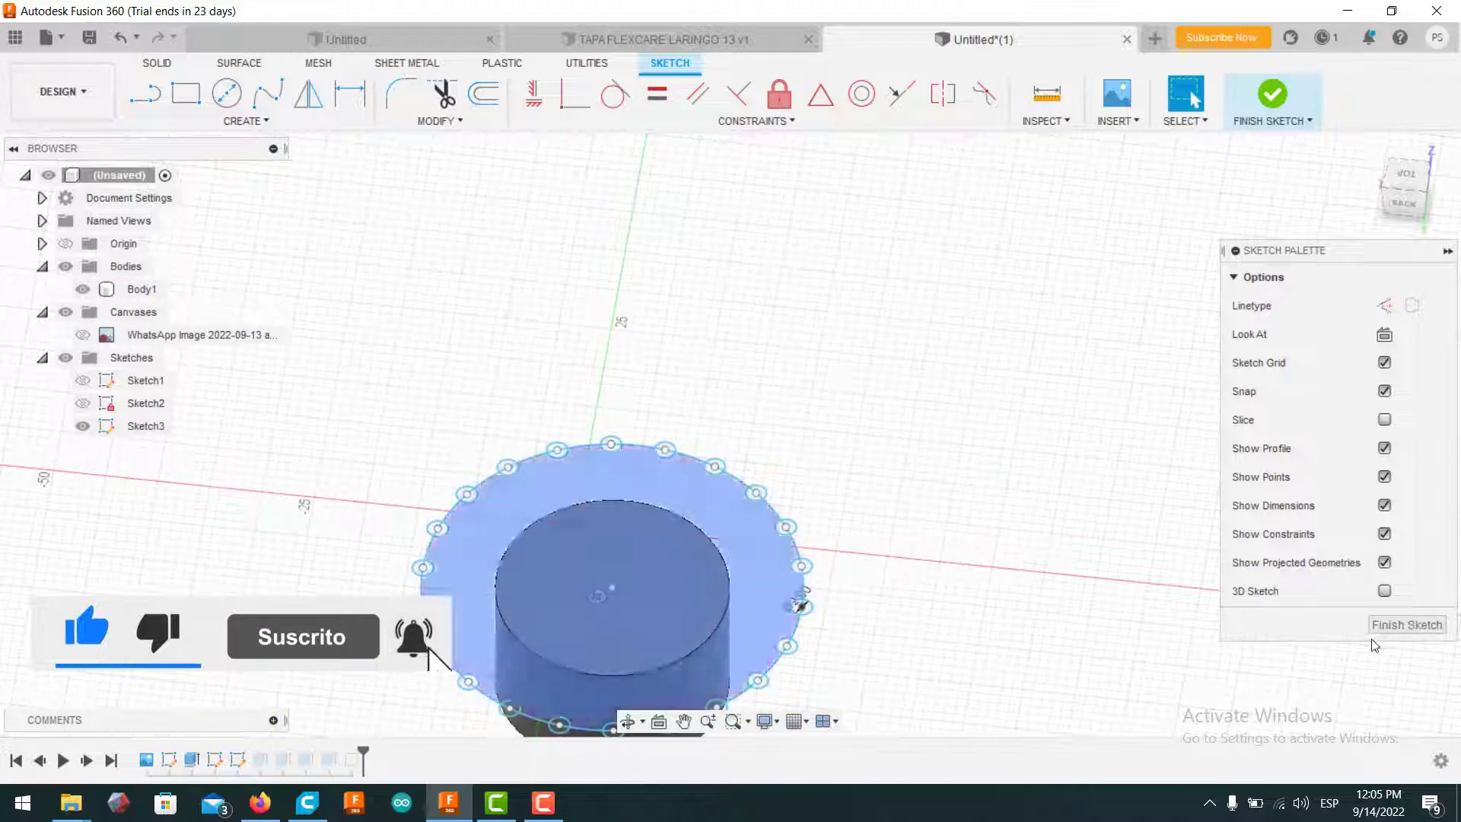
pyautogui.click(1427, 629)
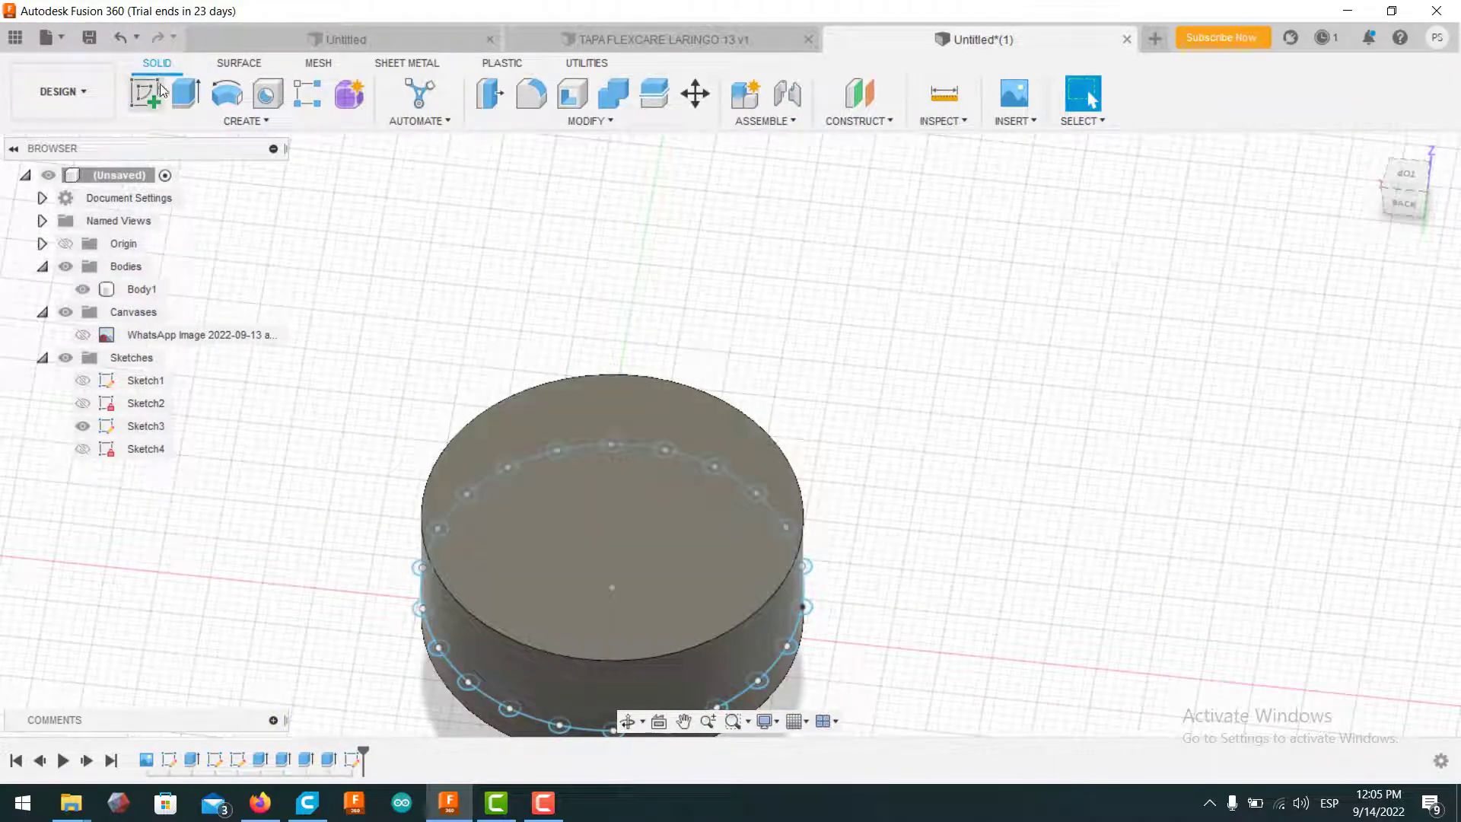
# Step: Start an Extrude, hide Body1 and view the Sketch3 profiles from above
pyautogui.click(186, 93)
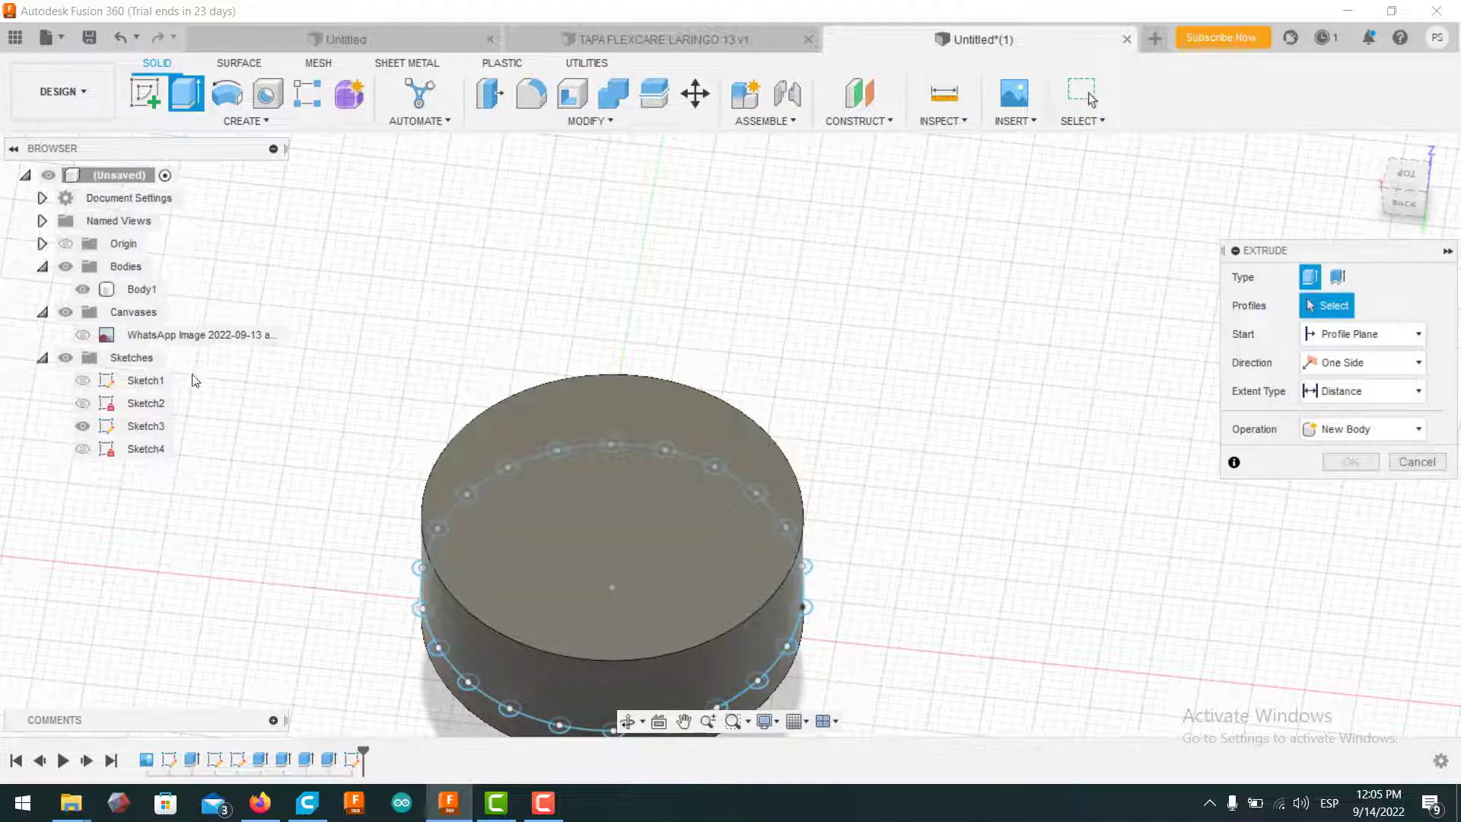
pyautogui.click(84, 291)
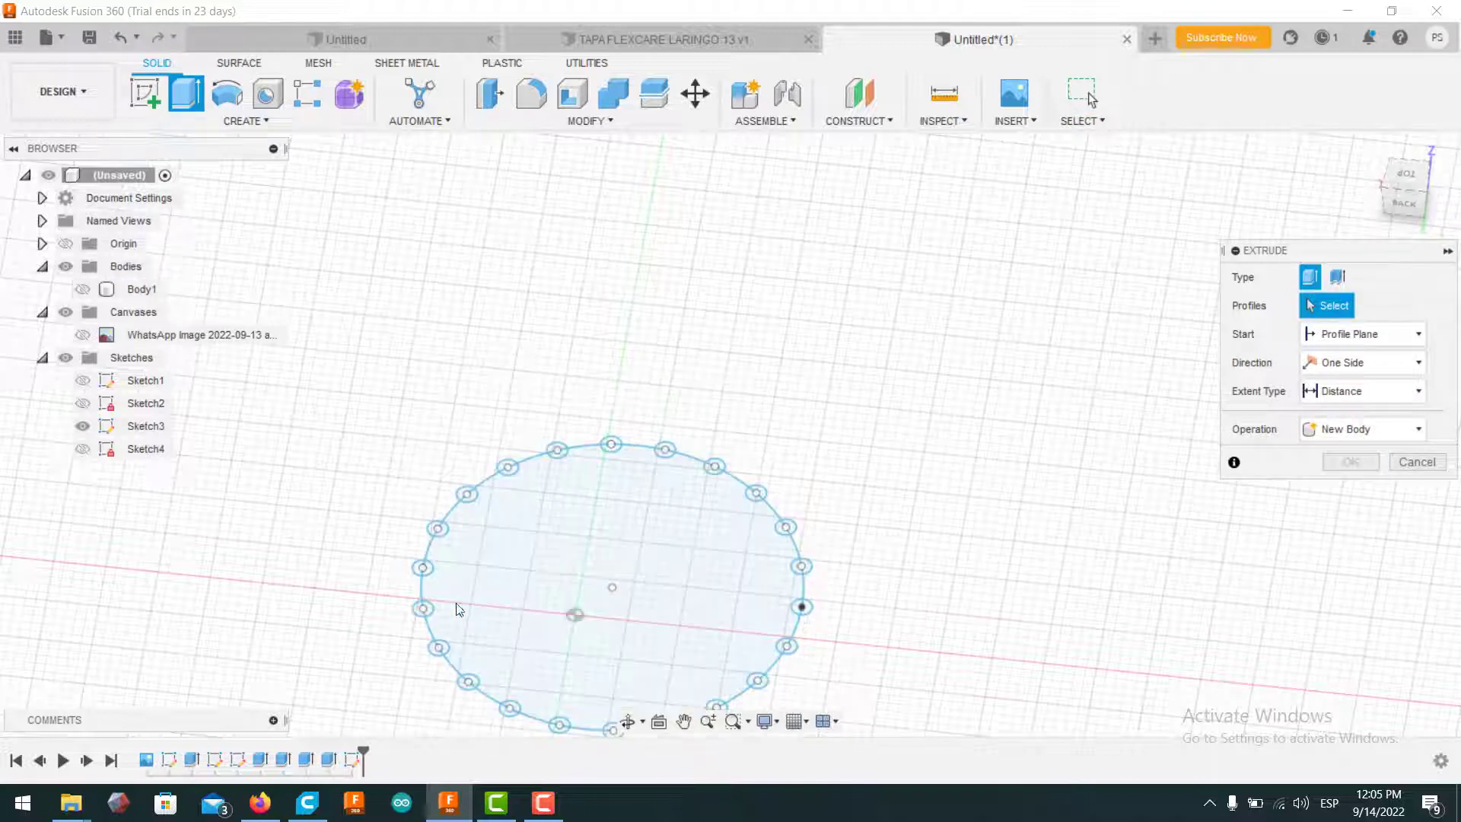
pyautogui.click(1407, 179)
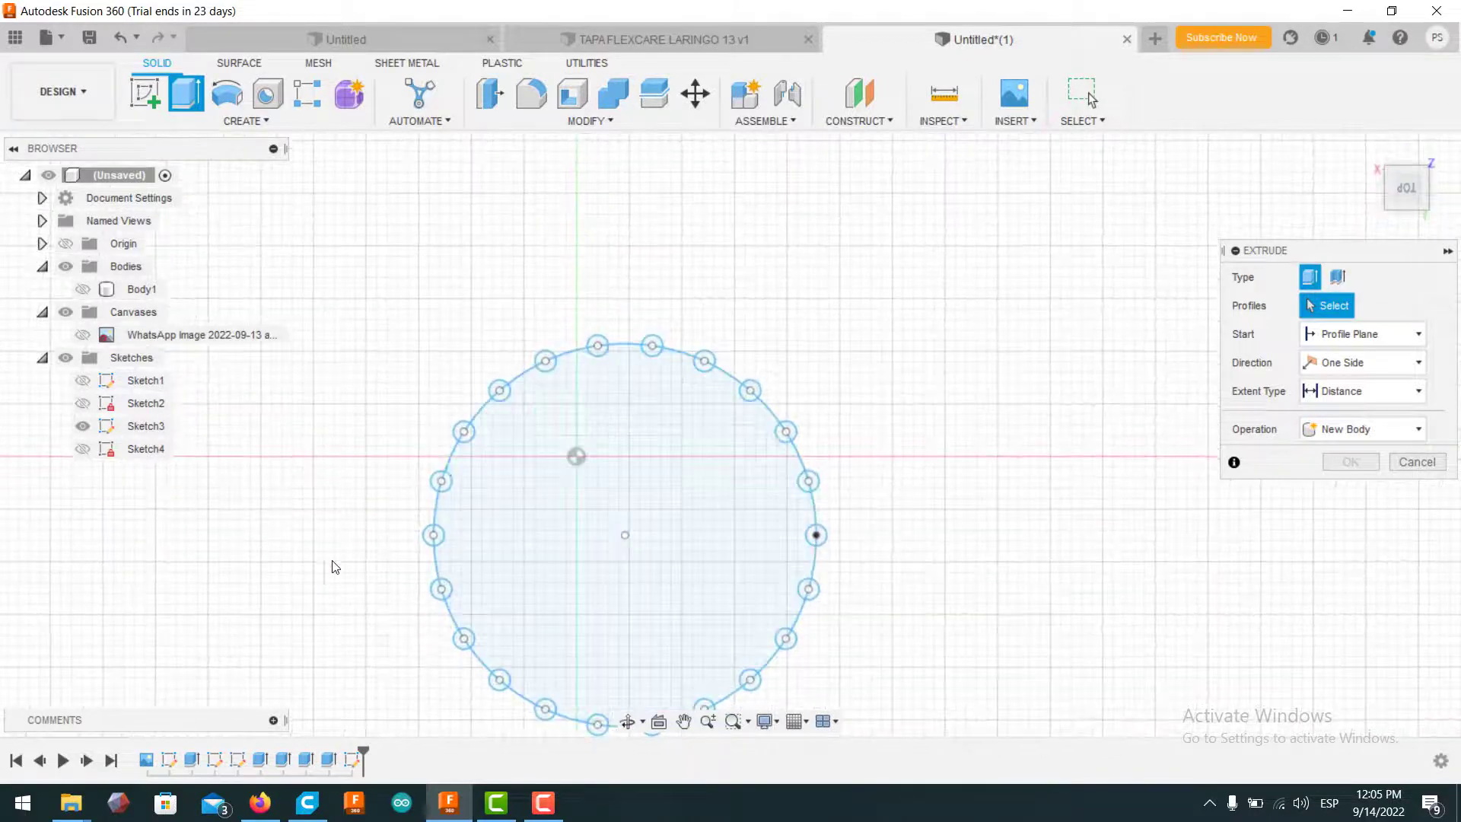
# Step: Select the inner half of each of the 22 small circles around the large circle's edge as the Extrude profiles
pyautogui.click(447, 482)
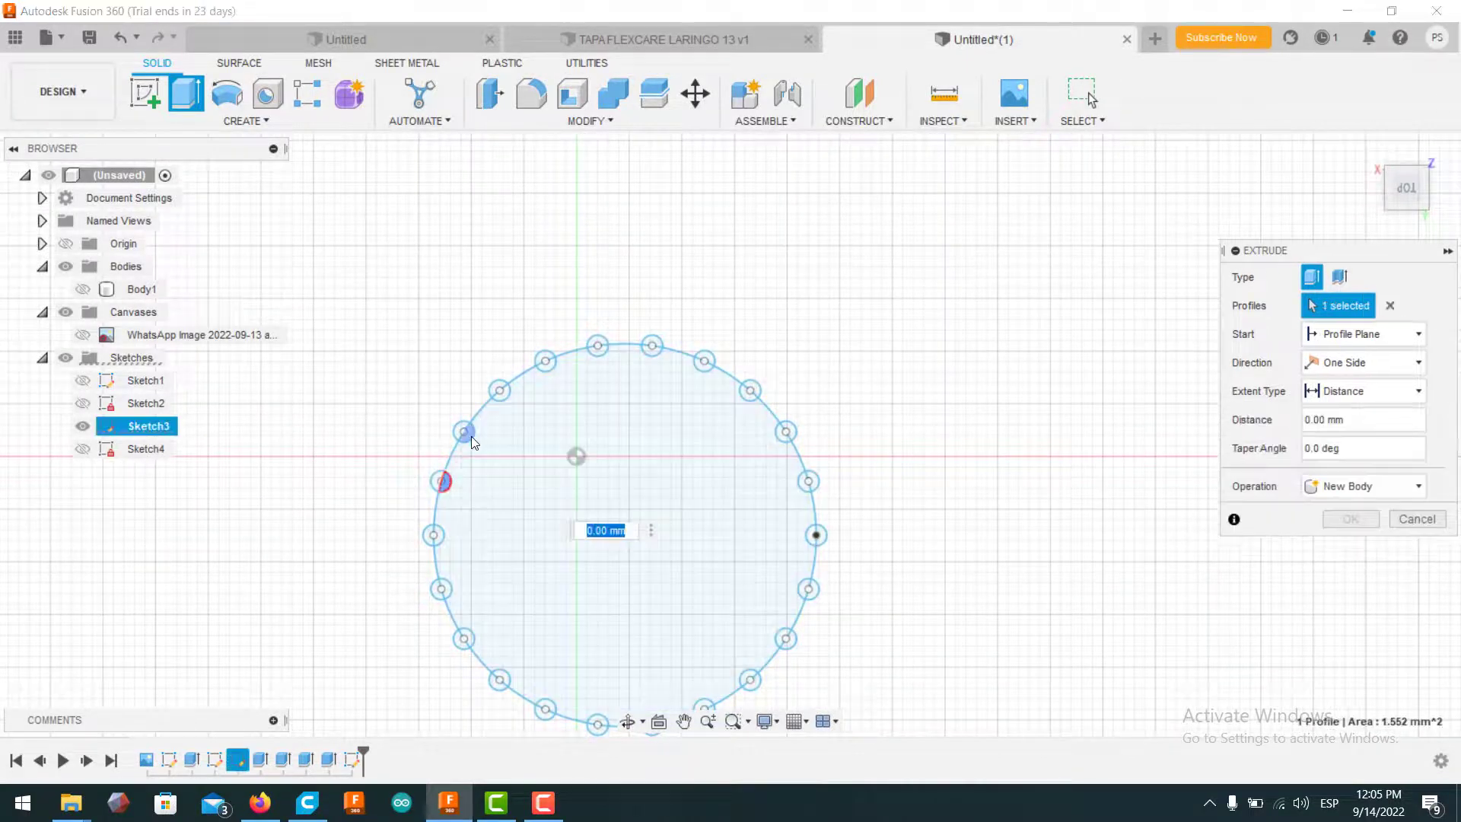
pyautogui.click(466, 433)
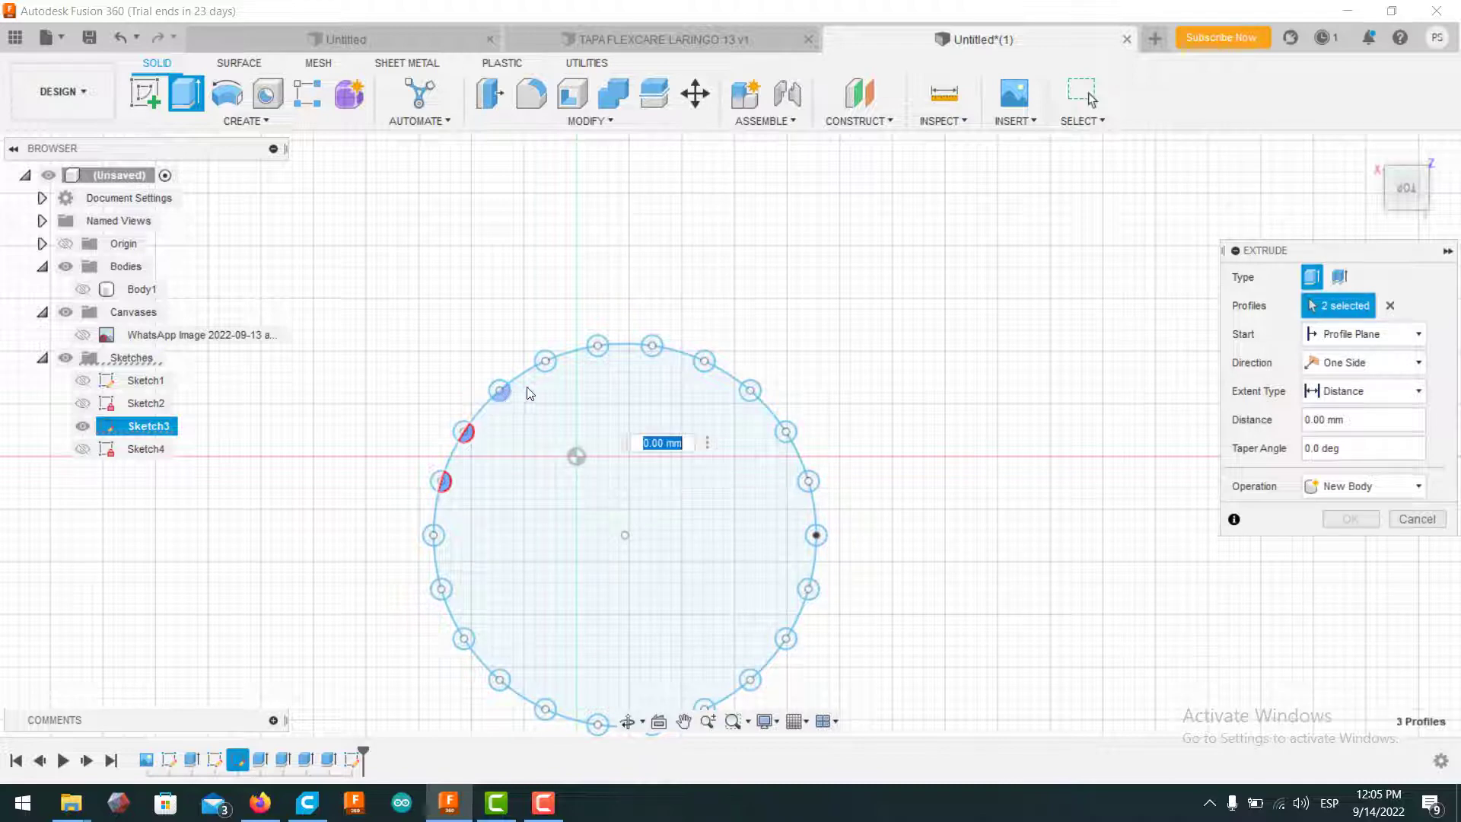
pyautogui.click(501, 391)
pyautogui.click(545, 364)
pyautogui.click(598, 348)
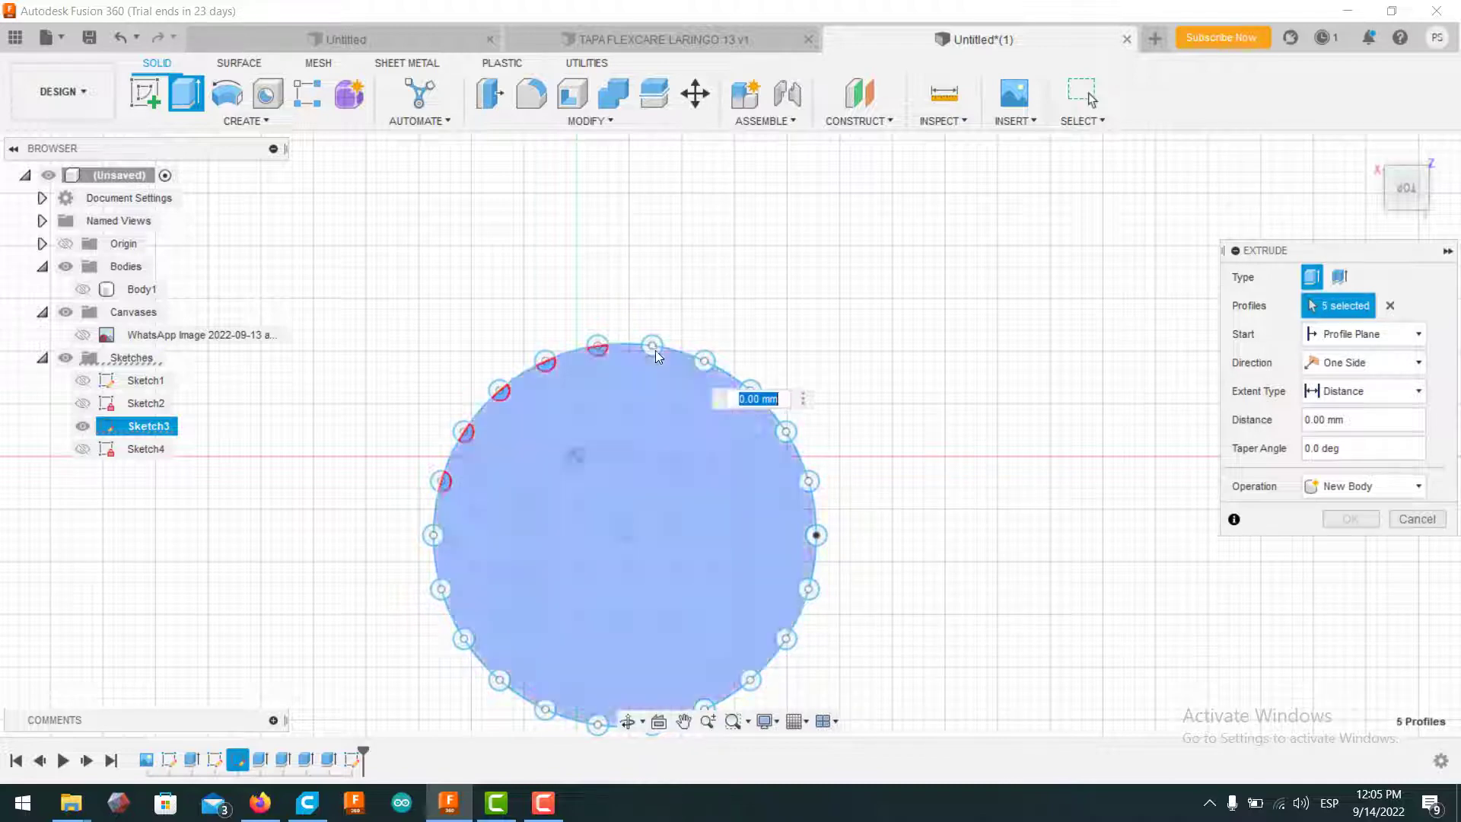
pyautogui.click(654, 349)
pyautogui.click(705, 365)
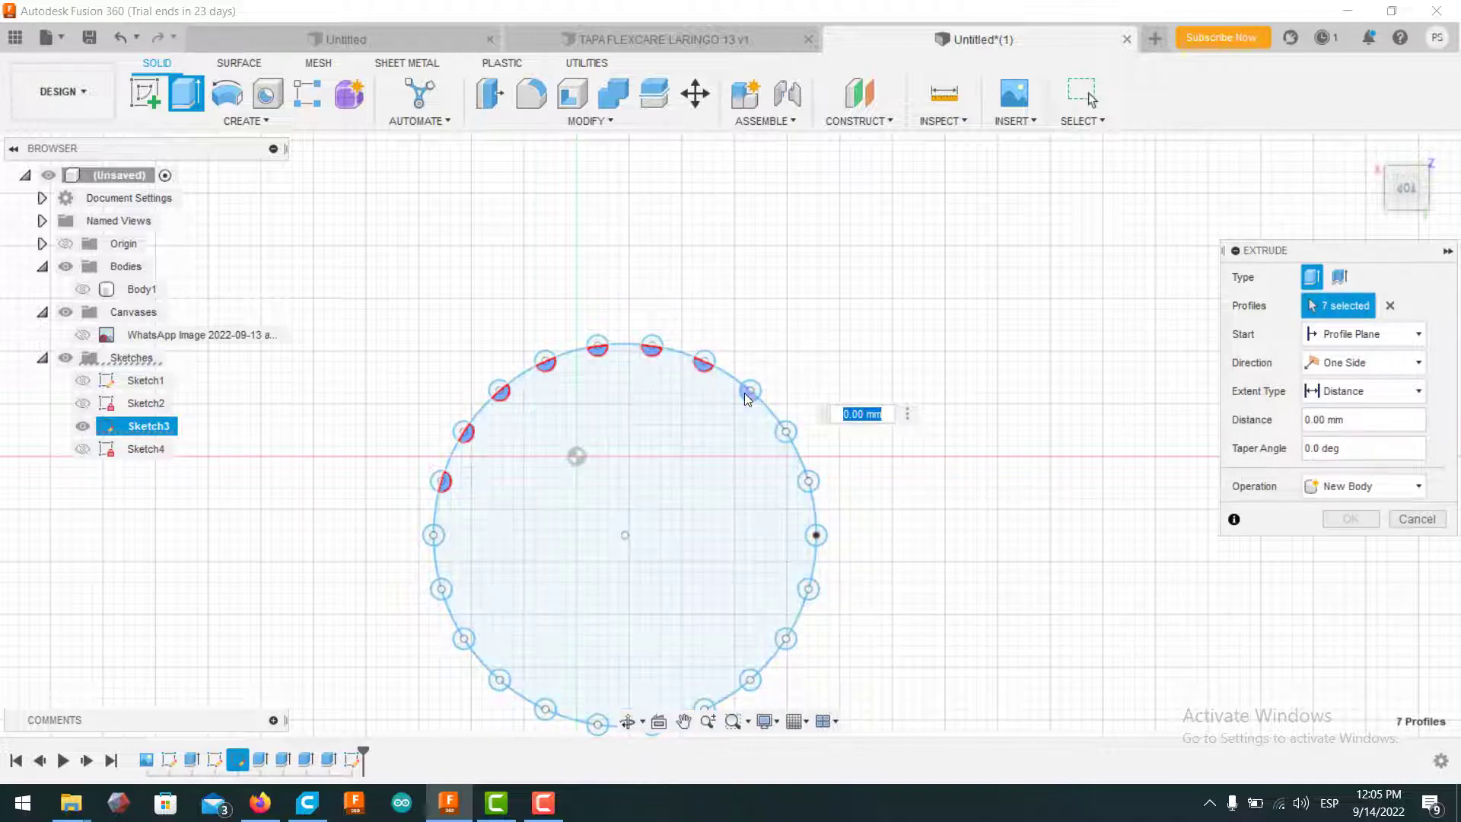
pyautogui.click(747, 392)
pyautogui.click(783, 432)
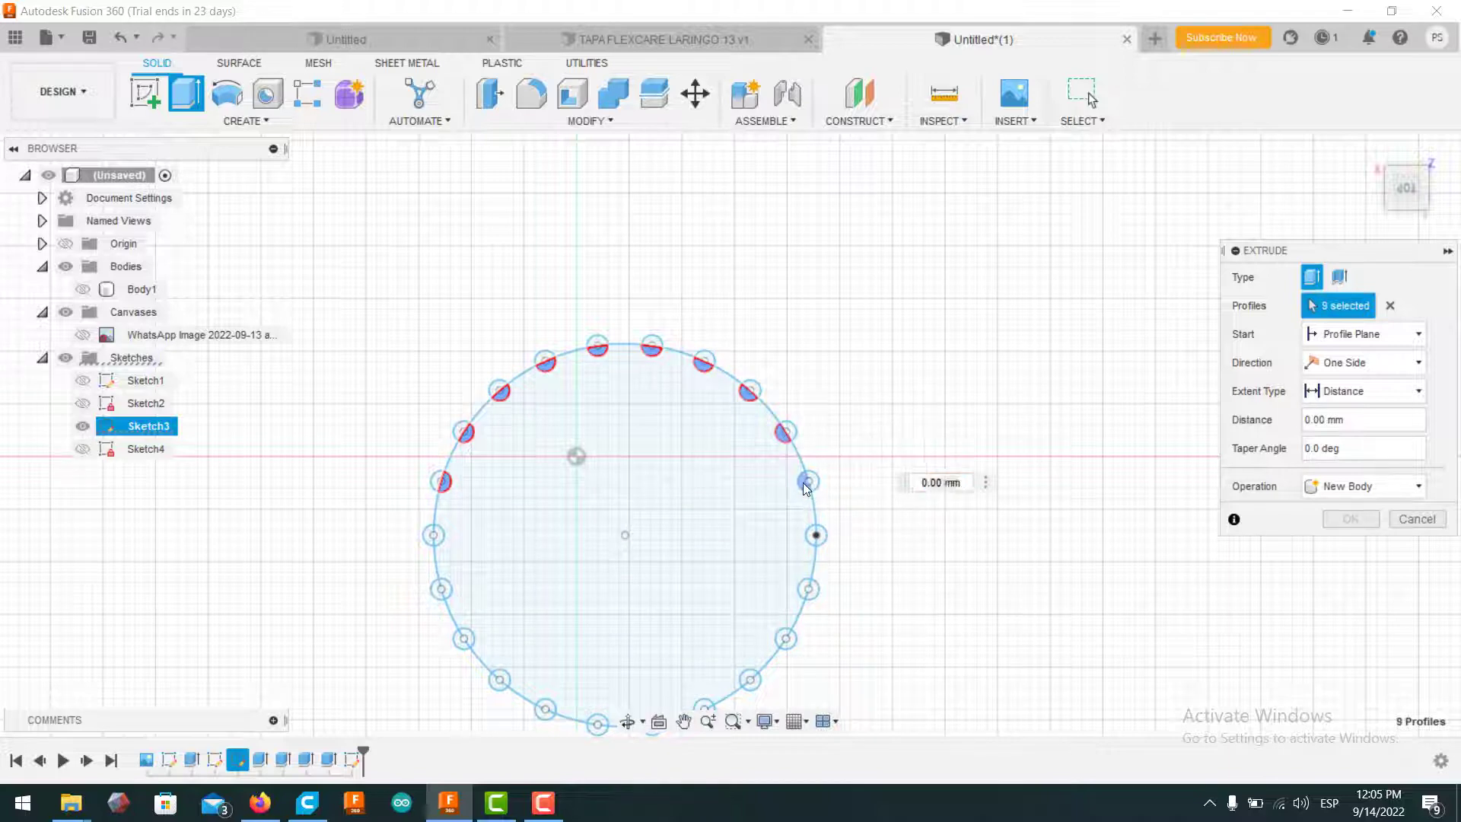
pyautogui.click(805, 483)
pyautogui.click(812, 534)
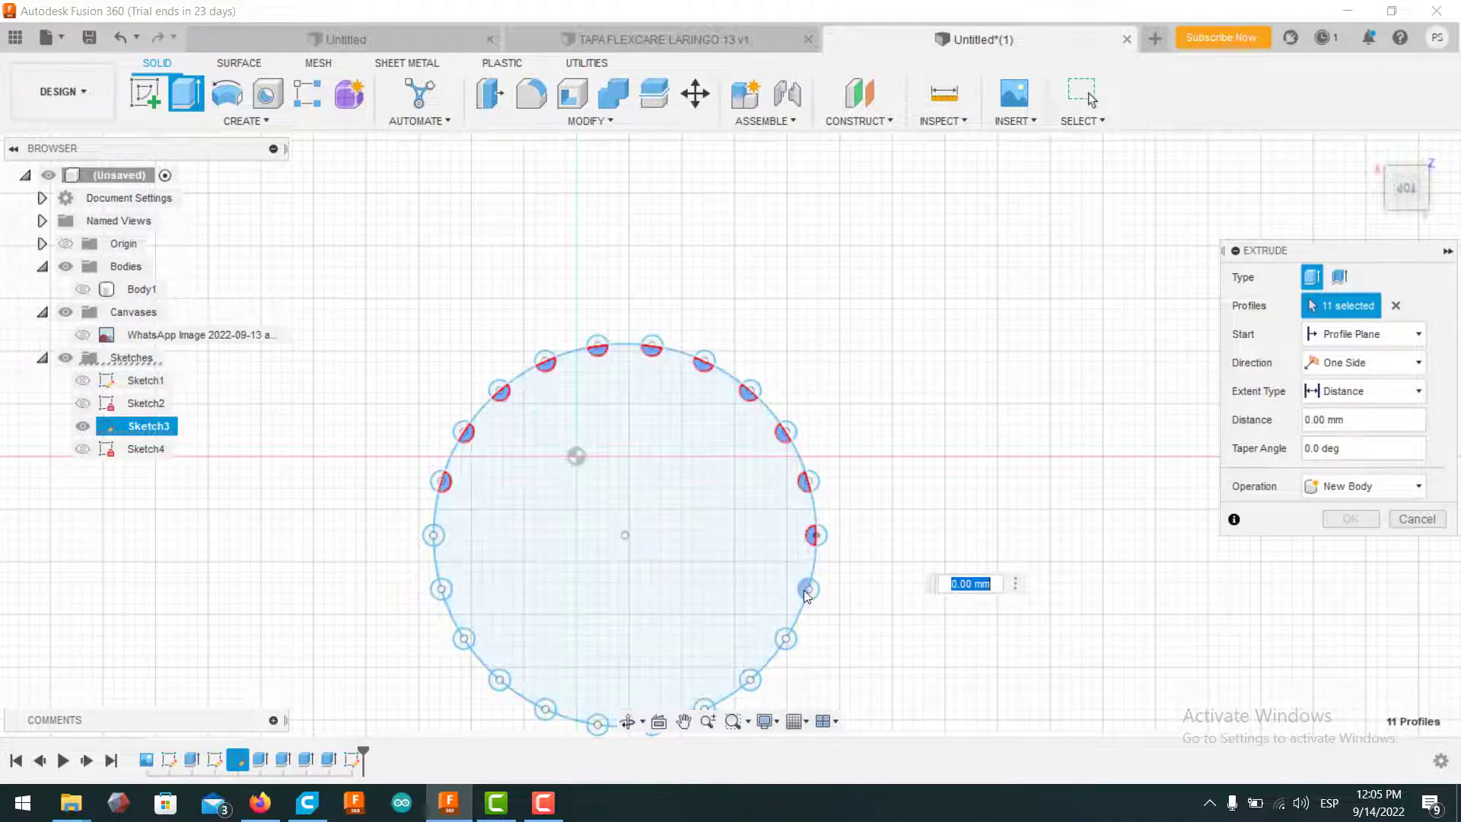
pyautogui.click(804, 590)
pyautogui.click(781, 633)
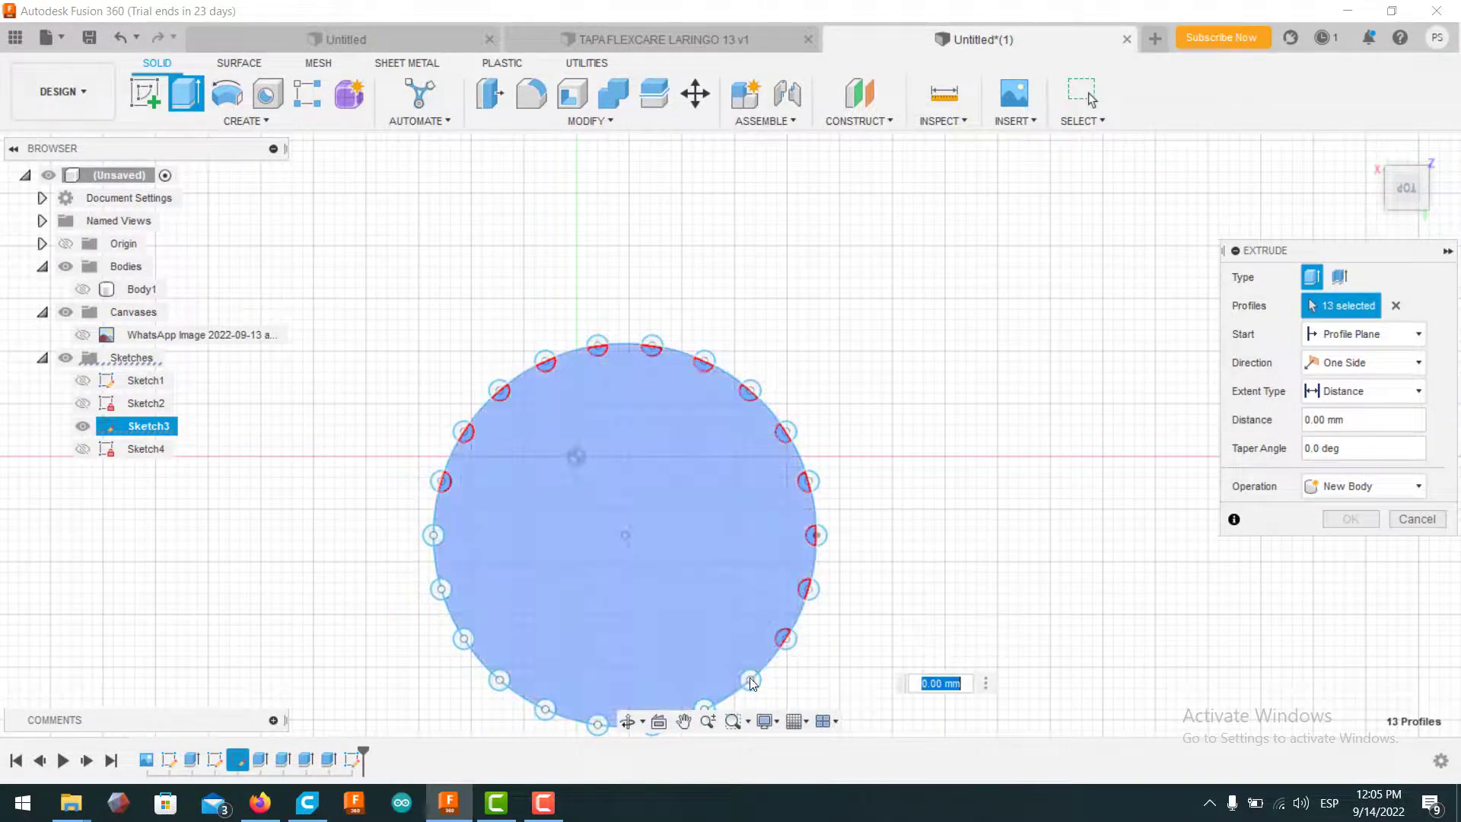
pyautogui.click(751, 680)
pyautogui.moveTo(750, 669); pyautogui.dragTo(771, 563, button='middle')
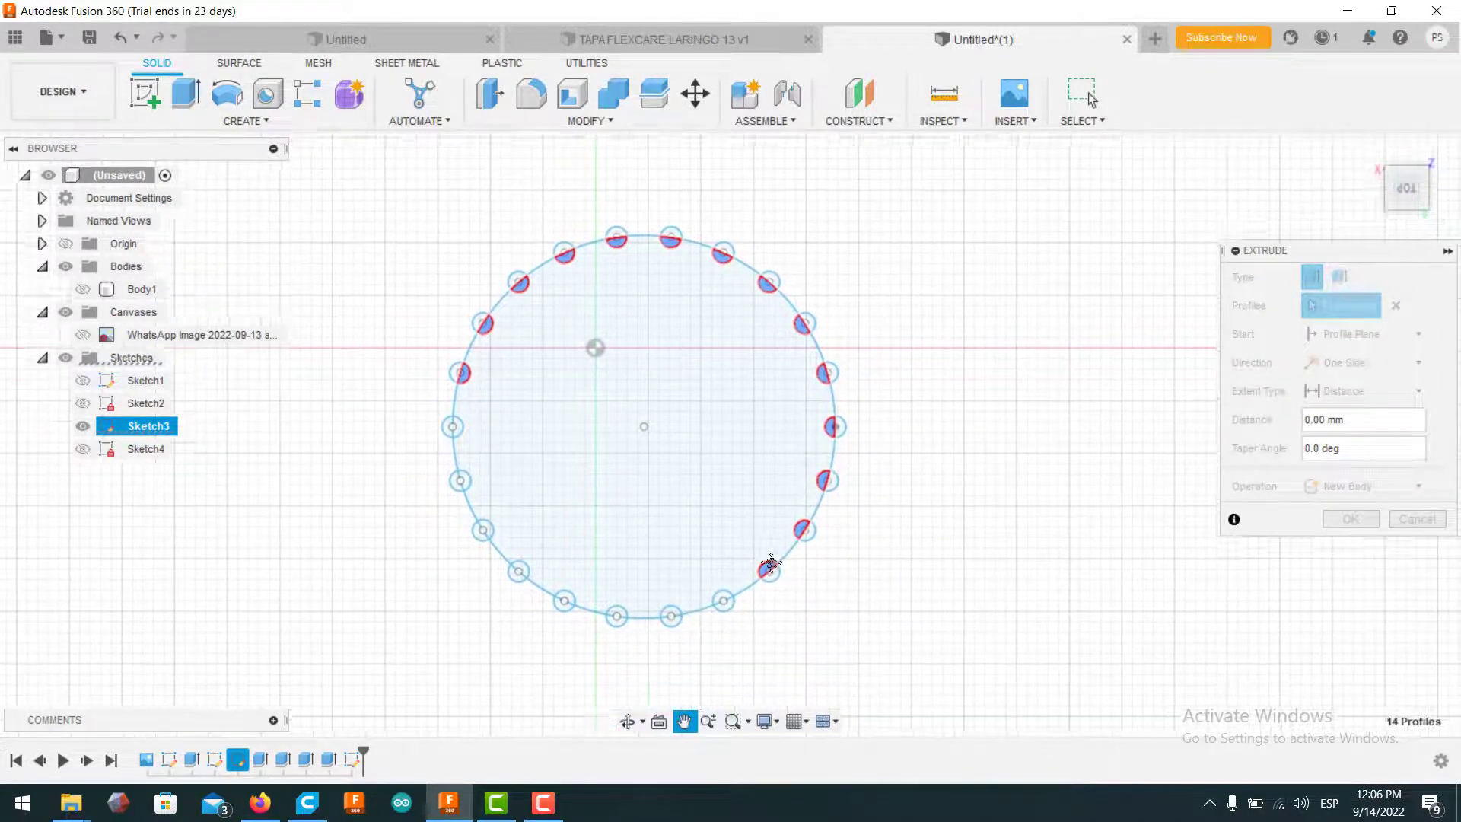
pyautogui.click(726, 591)
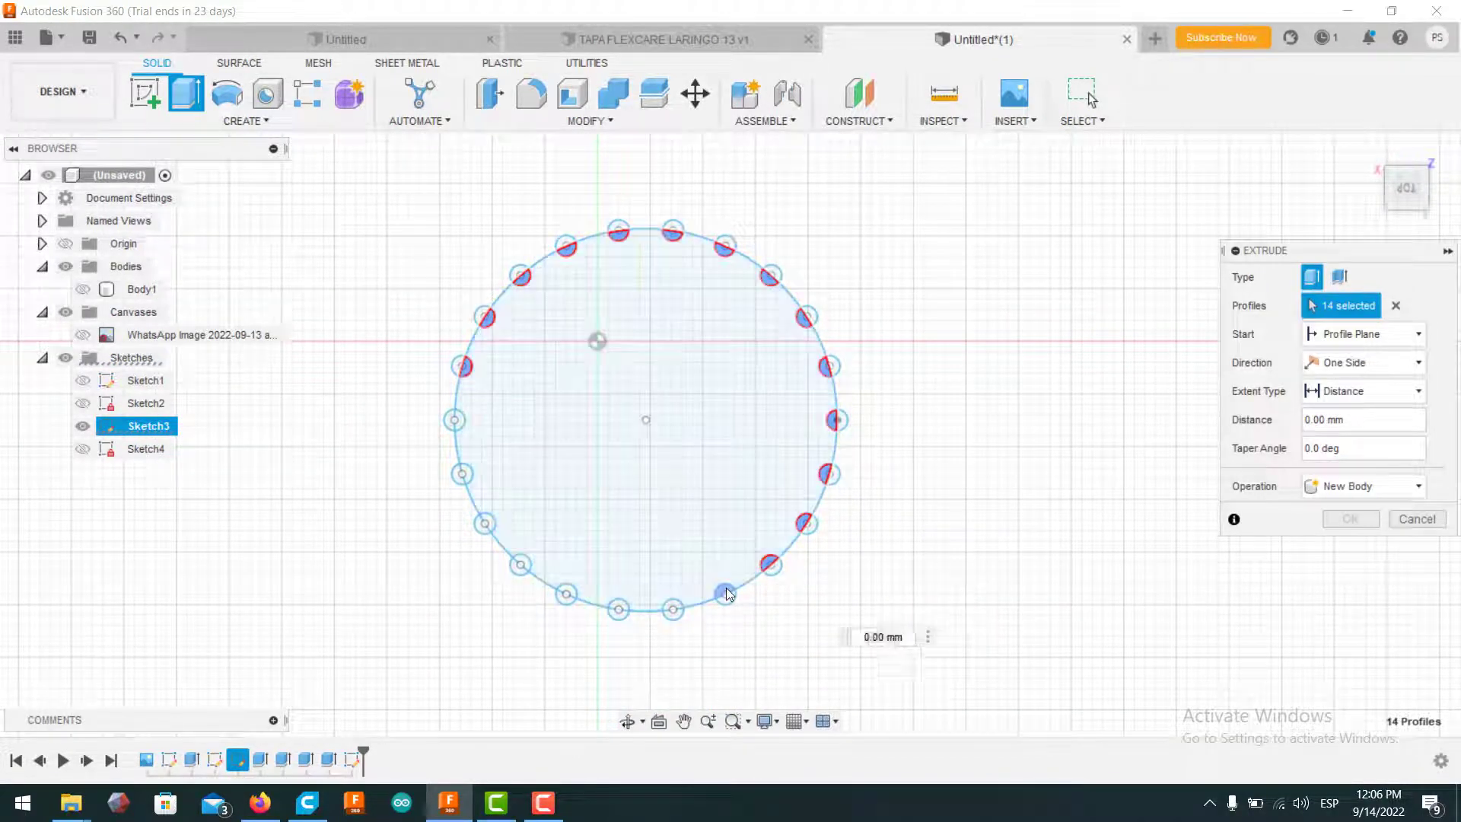
pyautogui.click(674, 606)
pyautogui.click(617, 608)
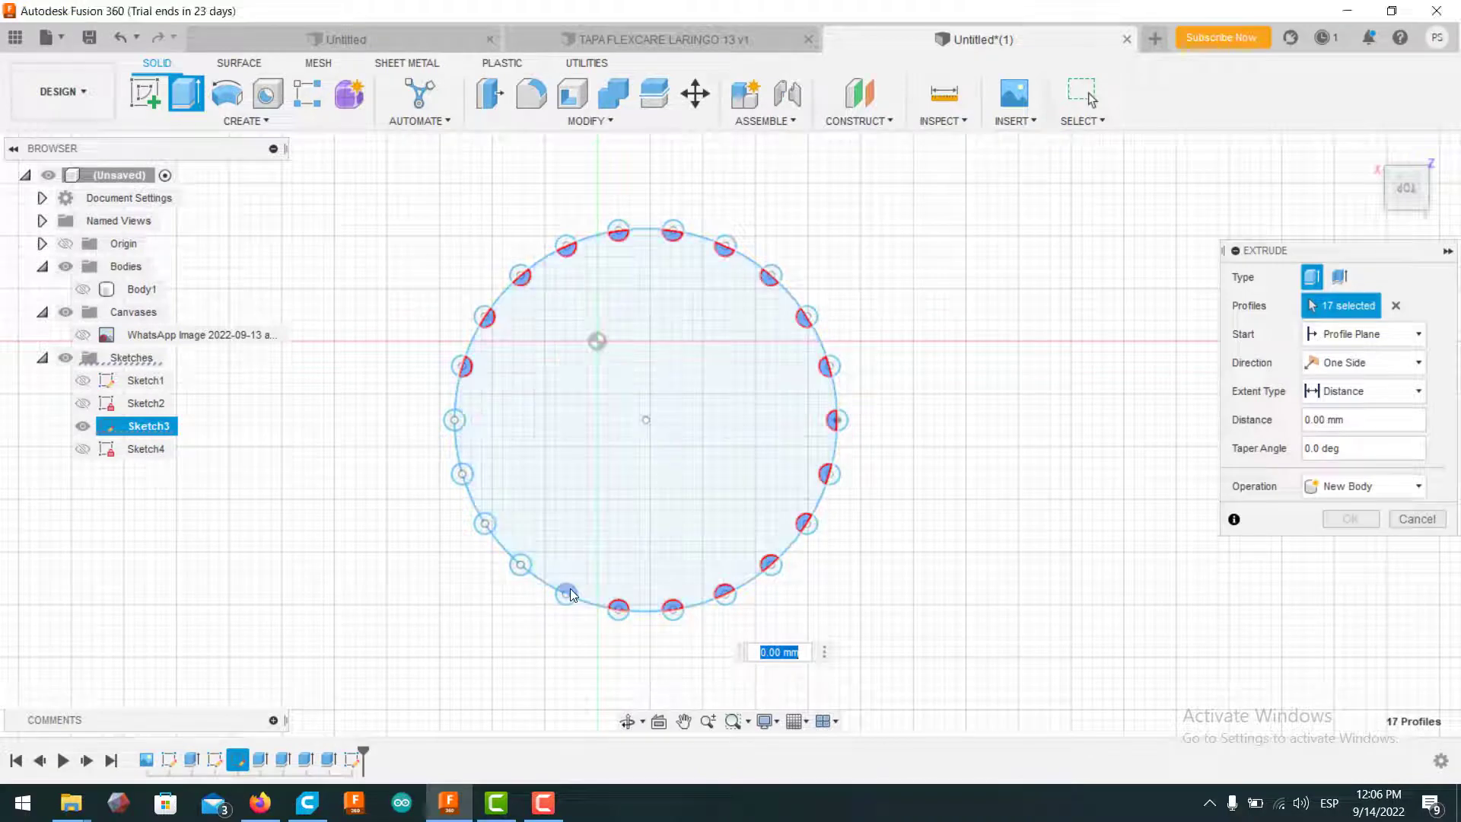
pyautogui.click(567, 590)
pyautogui.click(523, 566)
pyautogui.click(521, 565)
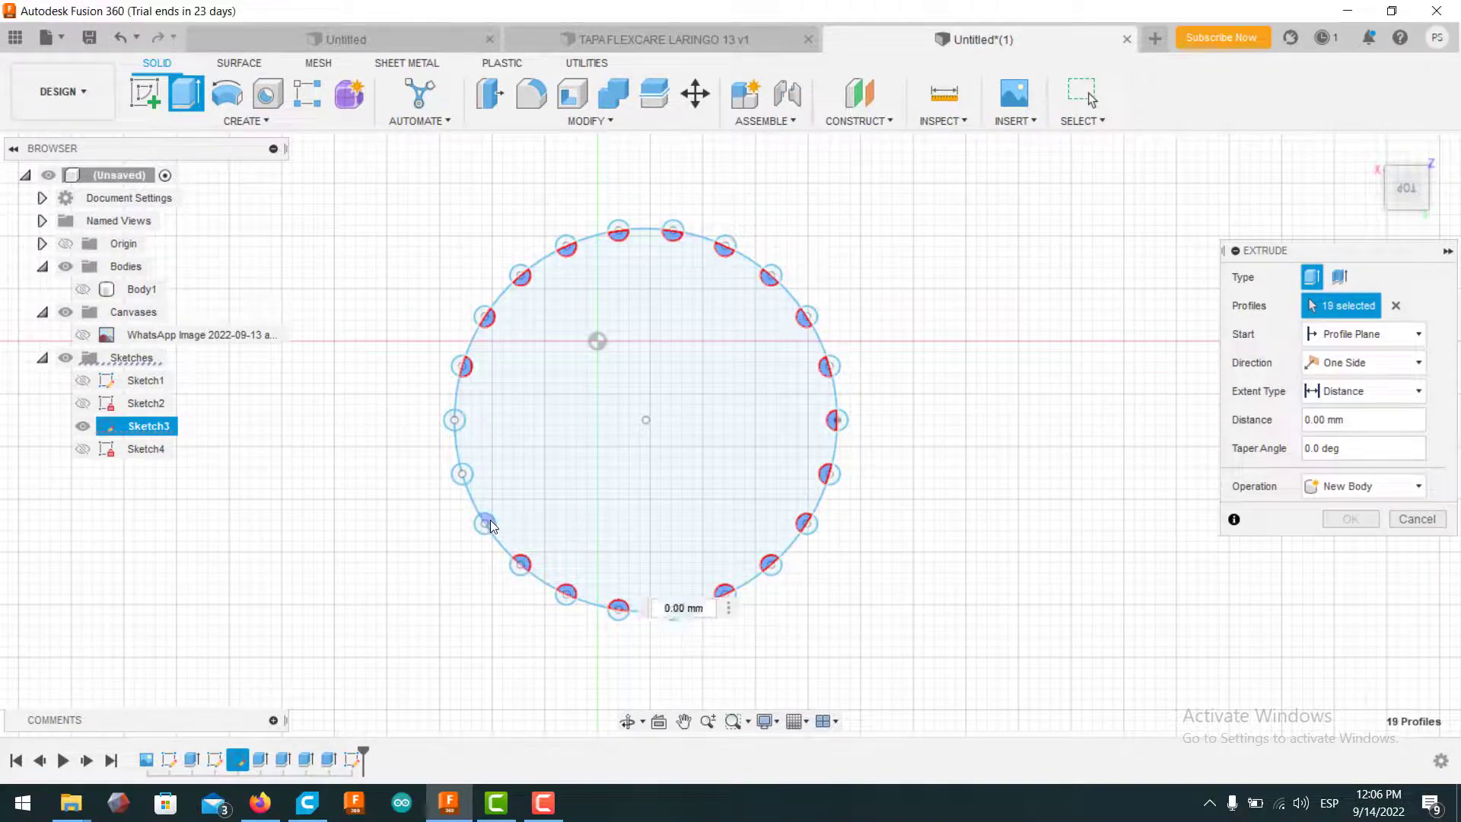
pyautogui.click(485, 524)
pyautogui.click(469, 461)
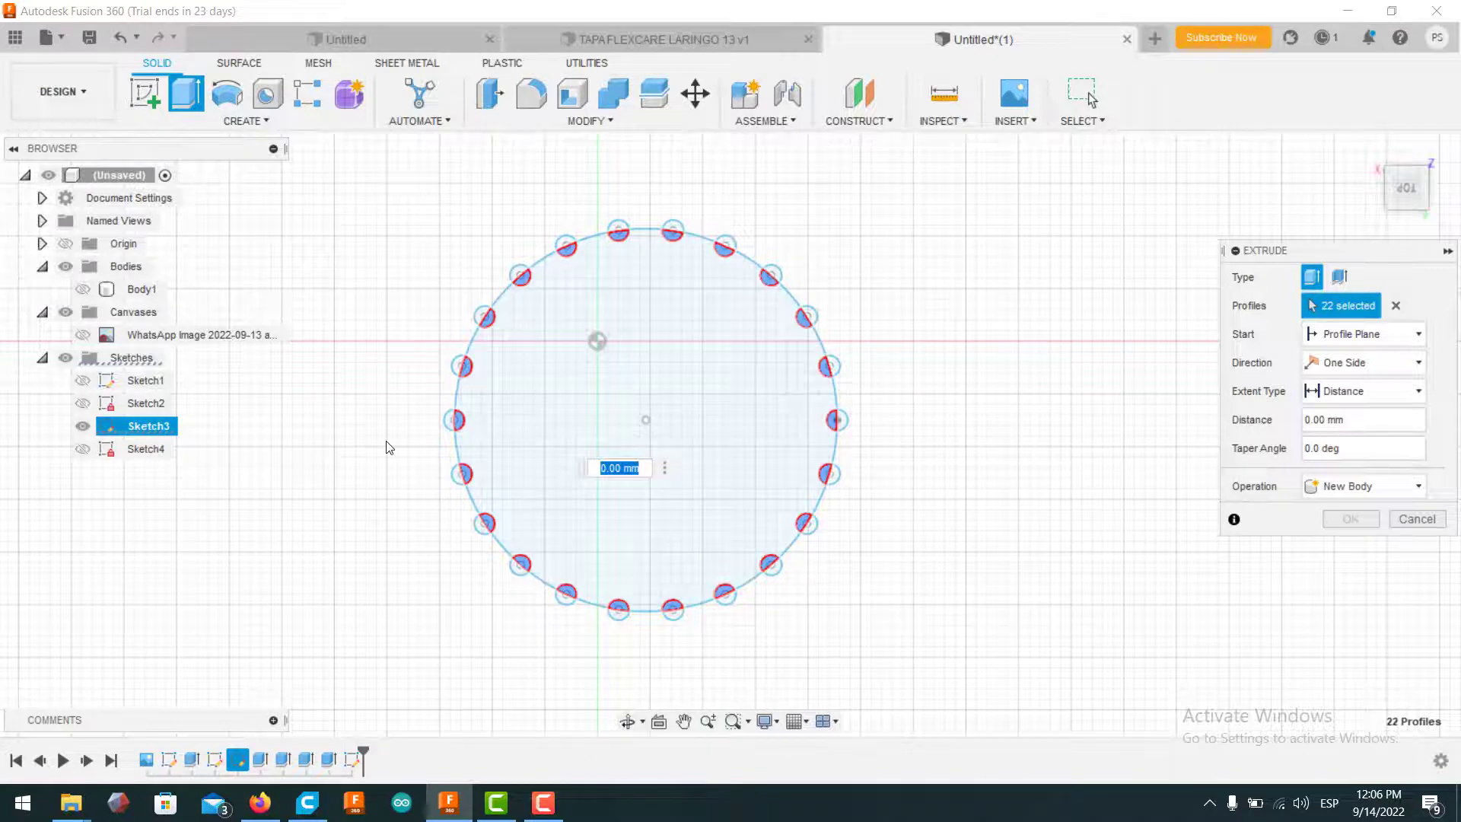
# Step: Show Body1 and extrude the selected profiles as a two-sided cut, 21 mm on Side 1 and 15 mm on Side 2
pyautogui.click(82, 289)
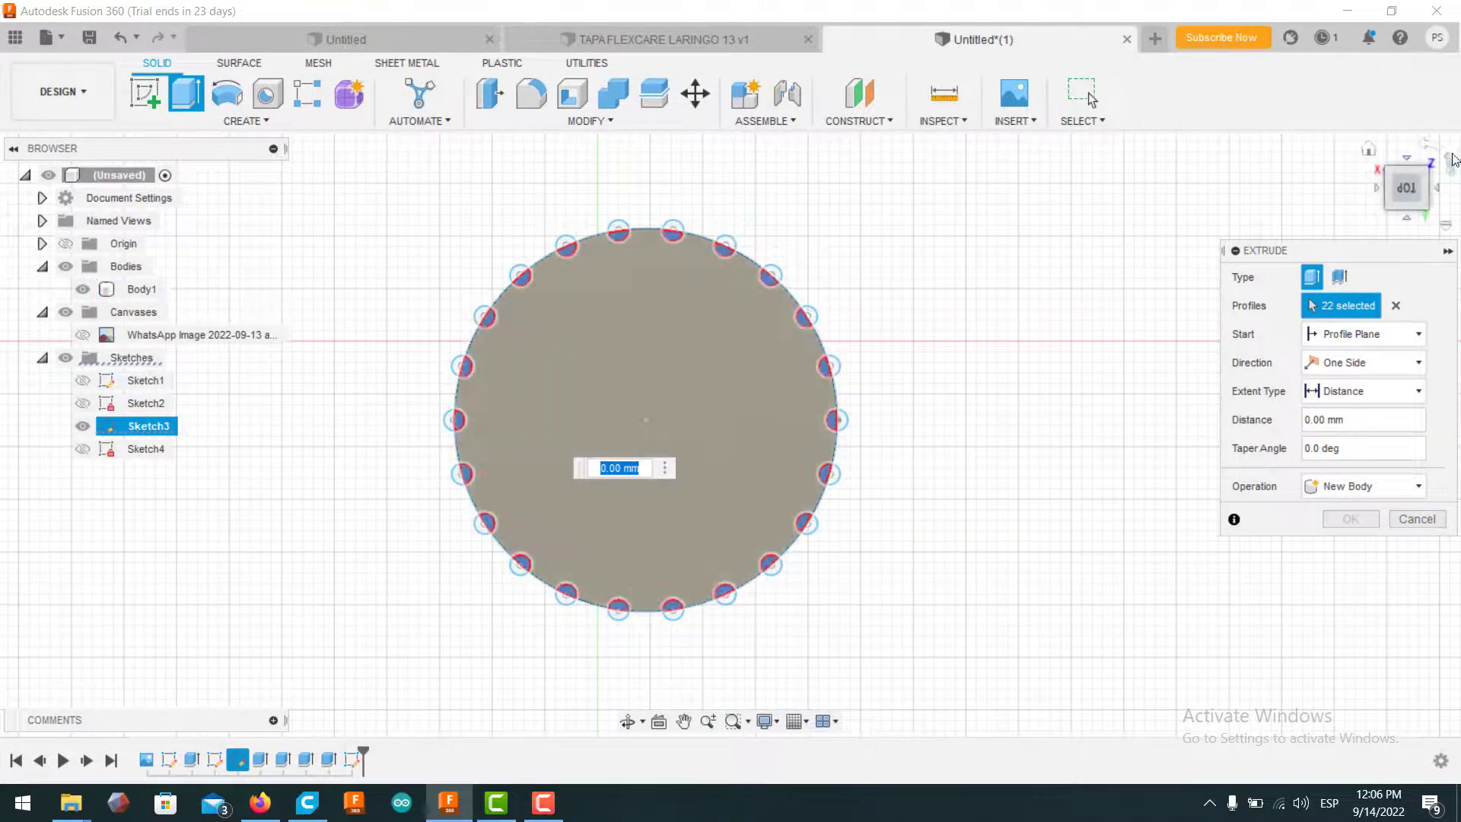
pyautogui.click(1408, 194)
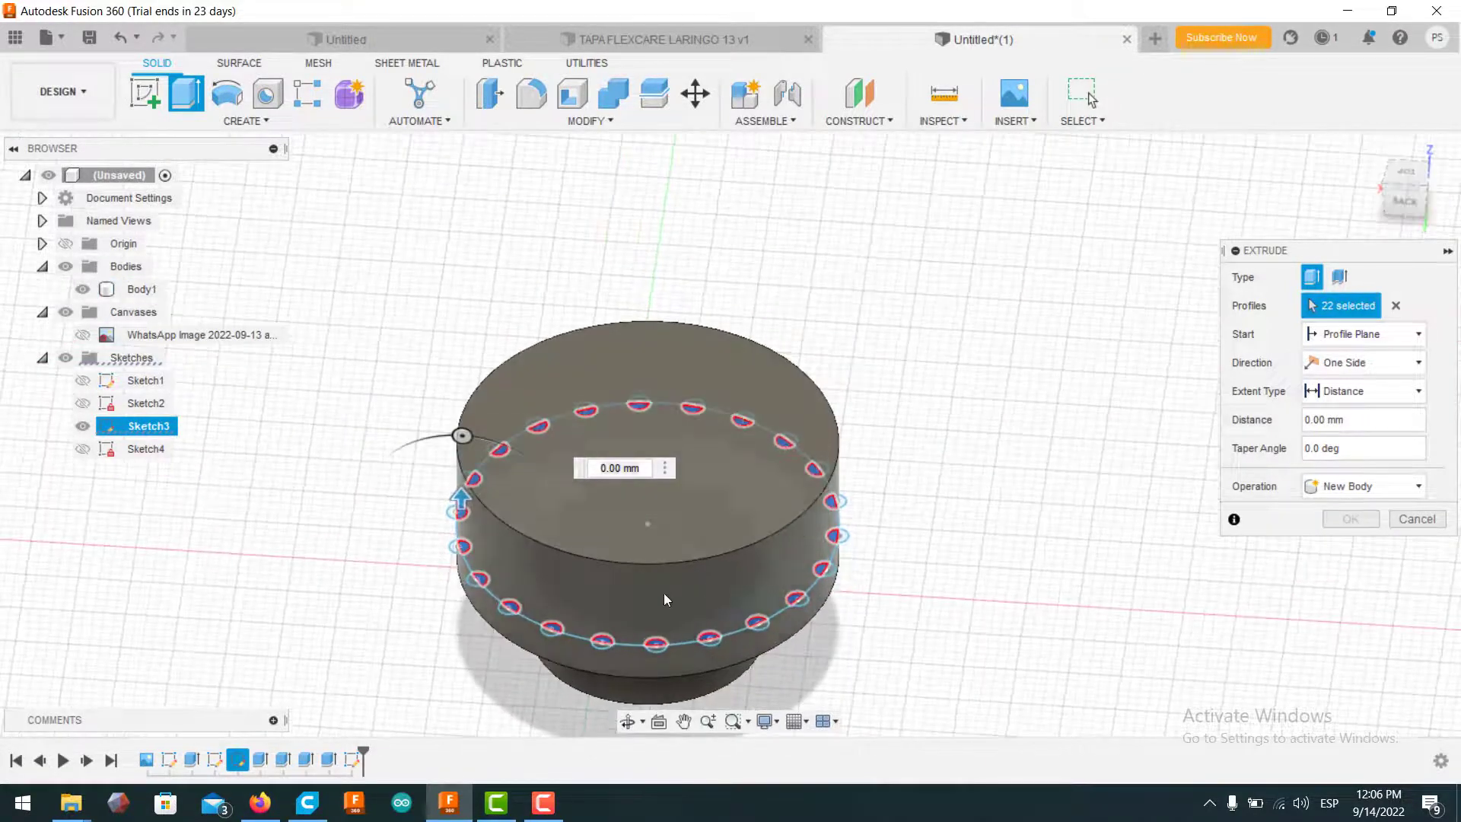
pyautogui.moveTo(460, 498); pyautogui.dragTo(461, 328)
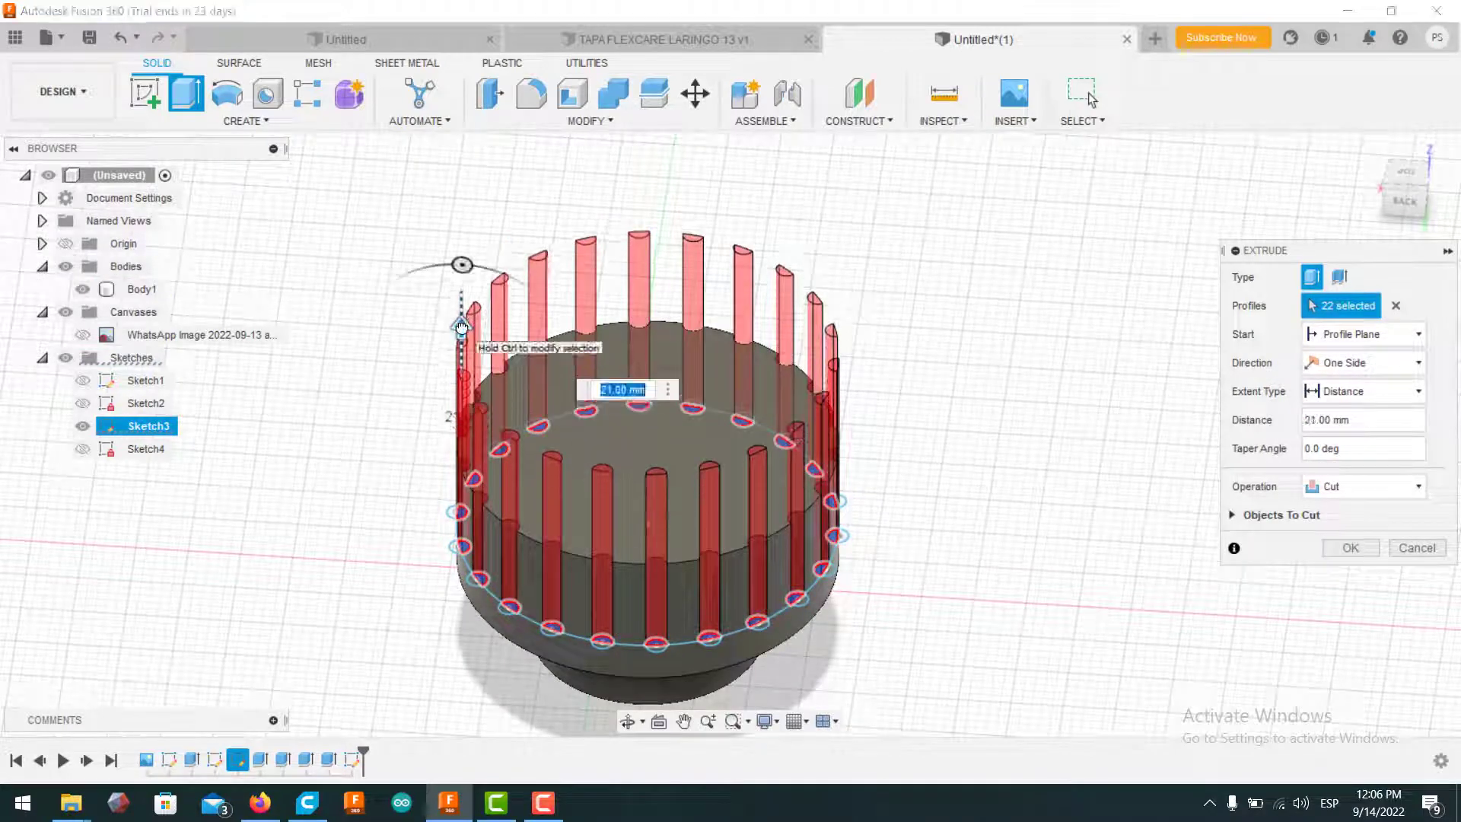
pyautogui.click(1381, 368)
pyautogui.click(1369, 409)
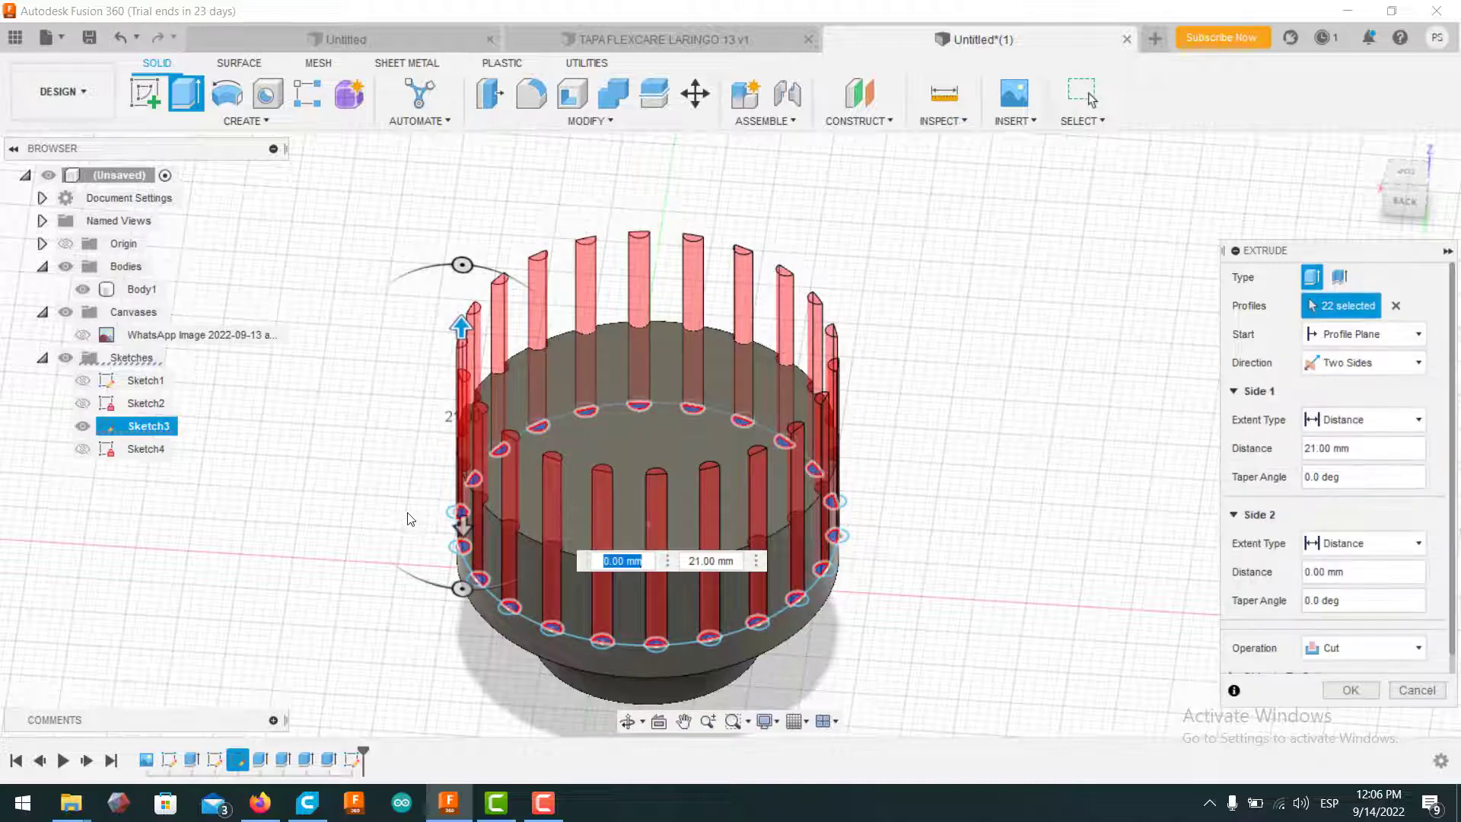
pyautogui.moveTo(469, 541); pyautogui.dragTo(459, 647)
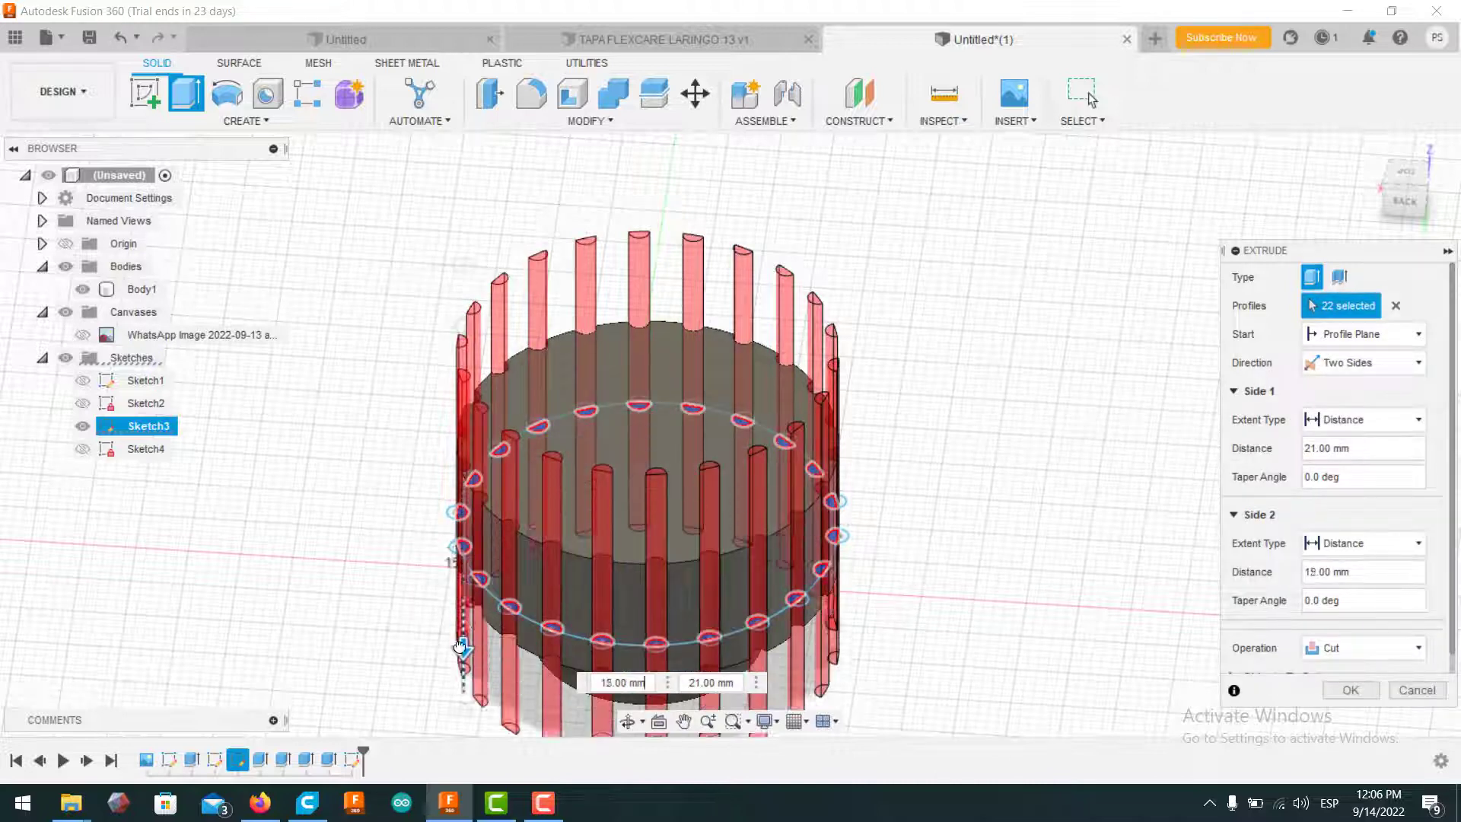
pyautogui.click(1345, 691)
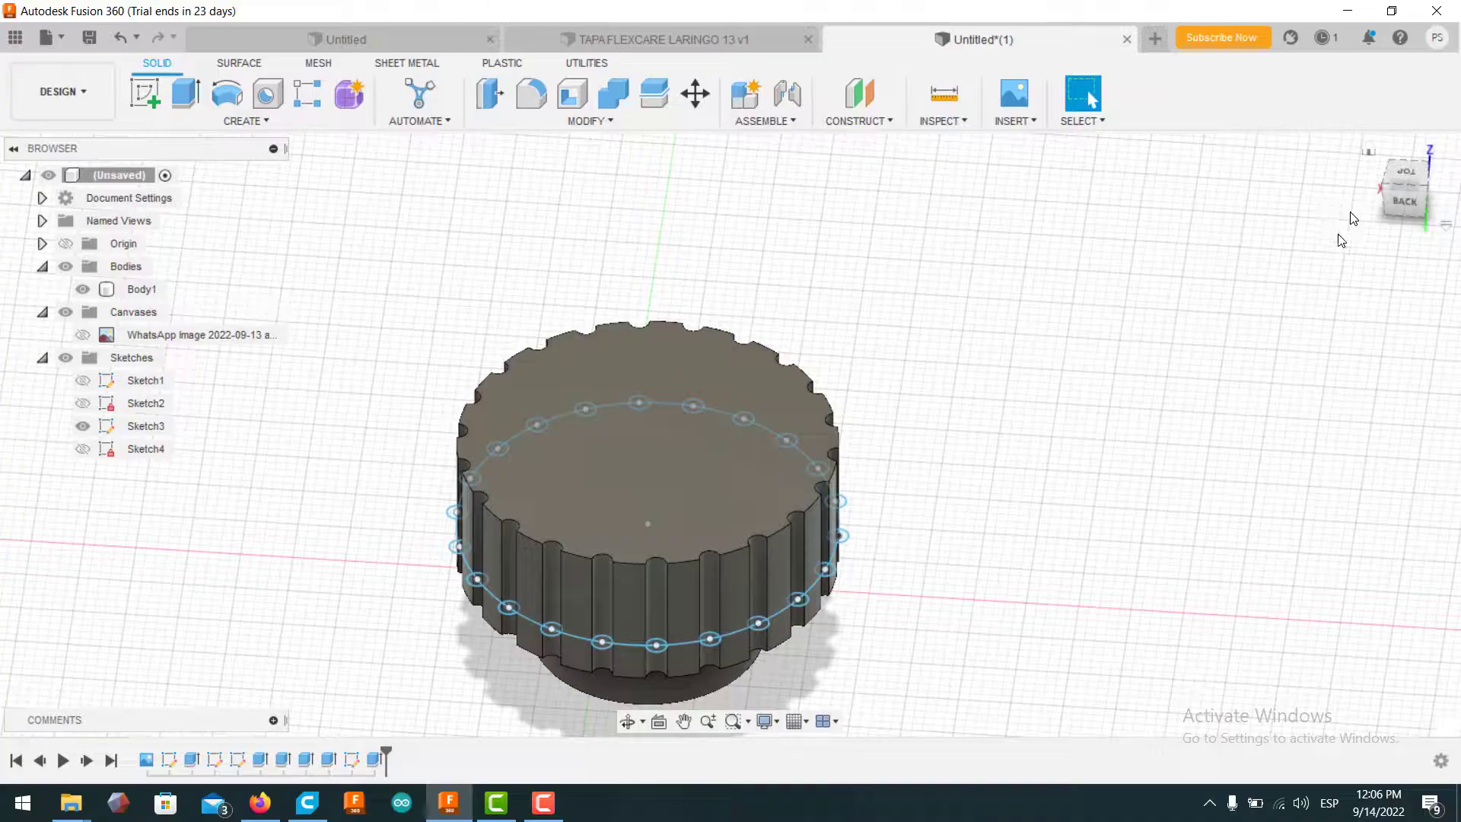
# Step: Hide Sketch3 and inspect the grooved cap from the back and from above
pyautogui.click(1404, 200)
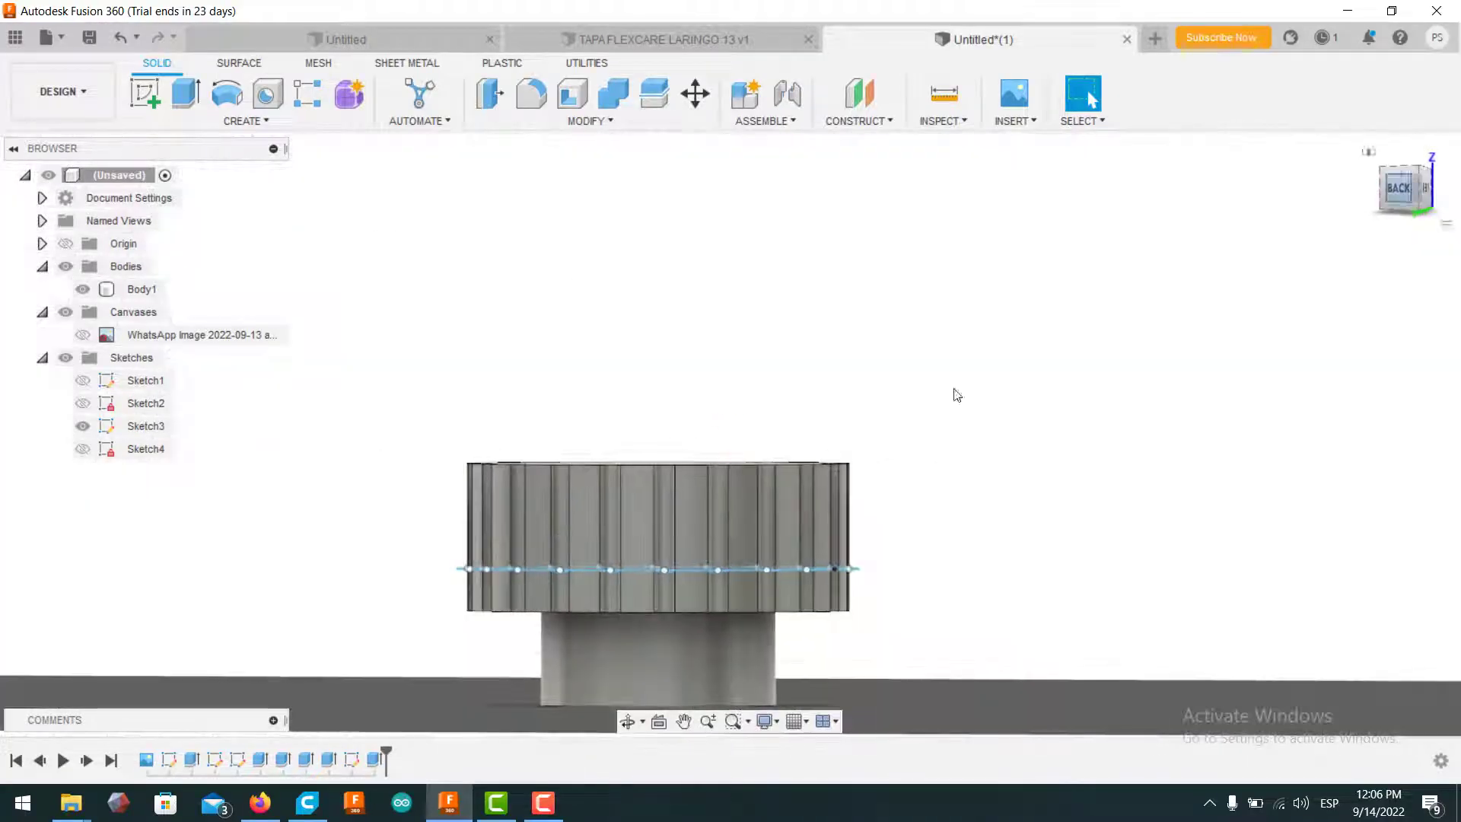
pyautogui.click(82, 426)
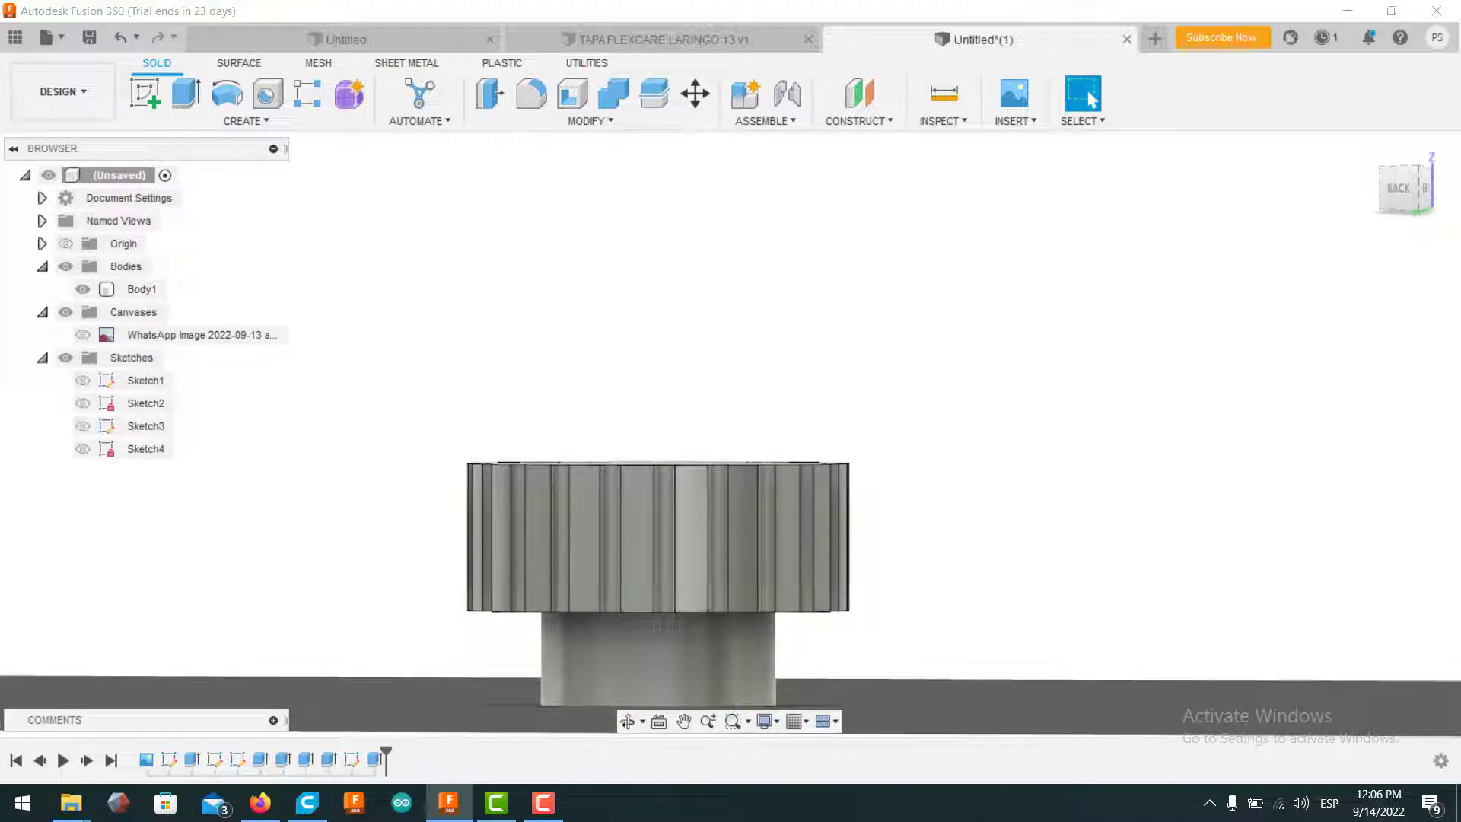
pyautogui.moveTo(1396, 188)
pyautogui.mouseDown()
pyautogui.moveTo(1351, 286)
pyautogui.moveTo(1328, 236)
pyautogui.moveTo(1347, 129)
pyautogui.moveTo(1369, 144)
pyautogui.moveTo(1304, 282)
pyautogui.mouseUp()
pyautogui.scroll(-3, 927, 510)
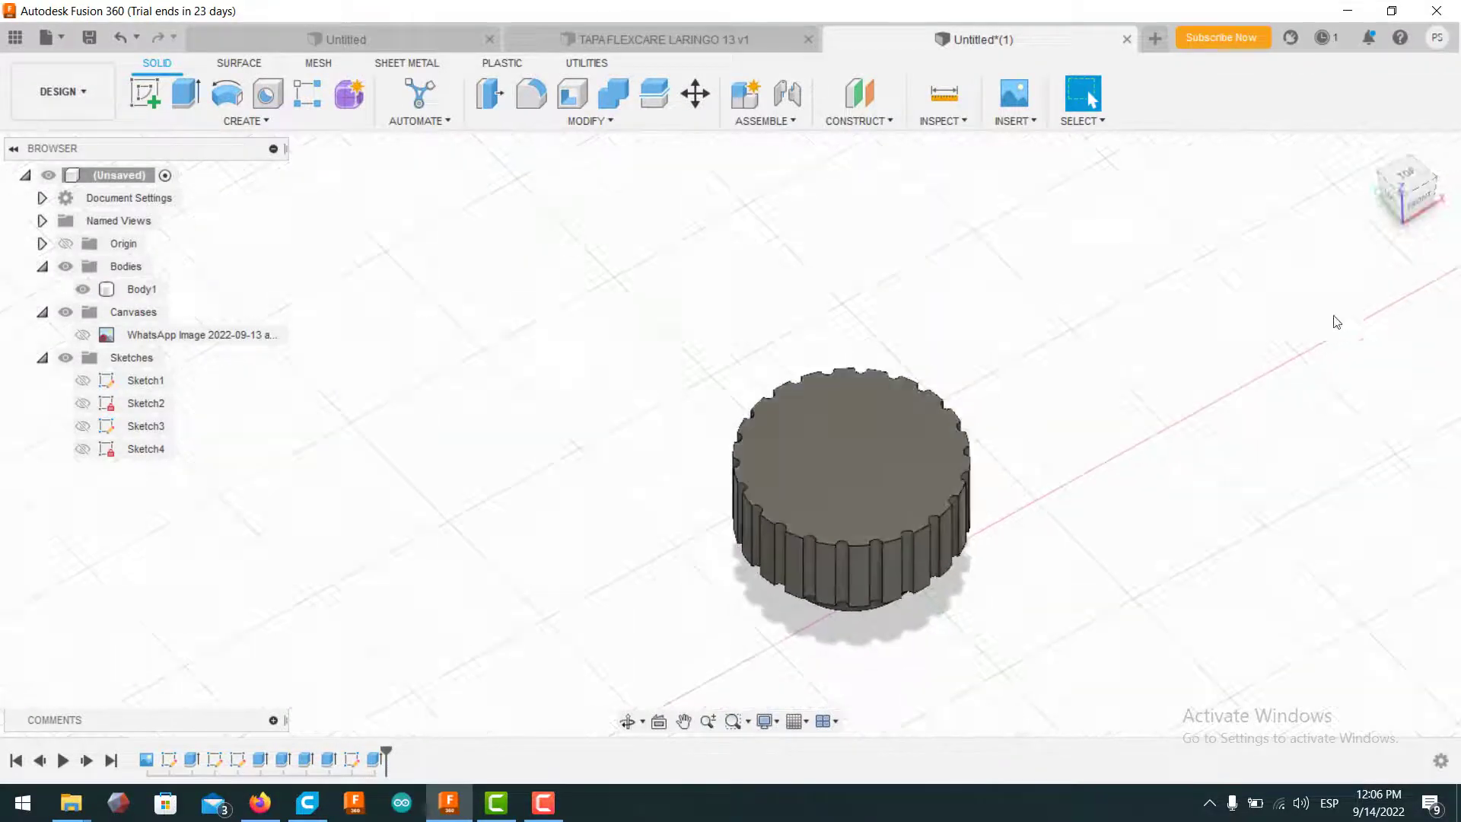
pyautogui.moveTo(1386, 171)
pyautogui.mouseDown()
pyautogui.moveTo(1339, 65)
pyautogui.moveTo(1320, 106)
pyautogui.moveTo(1346, 114)
pyautogui.moveTo(1370, 31)
pyautogui.moveTo(1354, 65)
pyautogui.moveTo(1351, 221)
pyautogui.moveTo(1377, 213)
pyautogui.moveTo(1385, 183)
pyautogui.mouseUp()
pyautogui.keyDown('shift'); pyautogui.moveTo(1379, 225); pyautogui.dragTo(1381, 188, button='middle'); pyautogui.keyUp('shift')
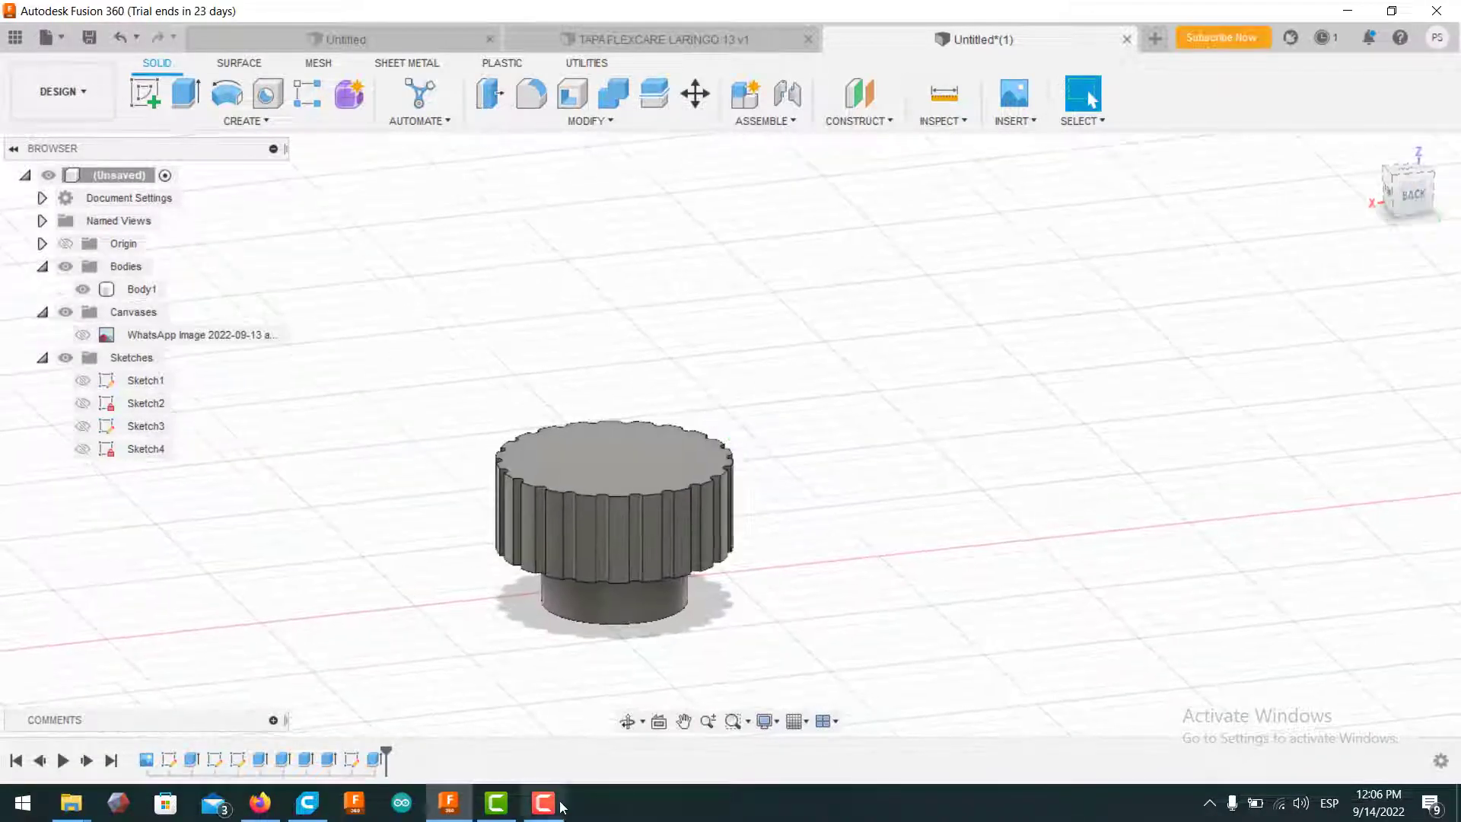